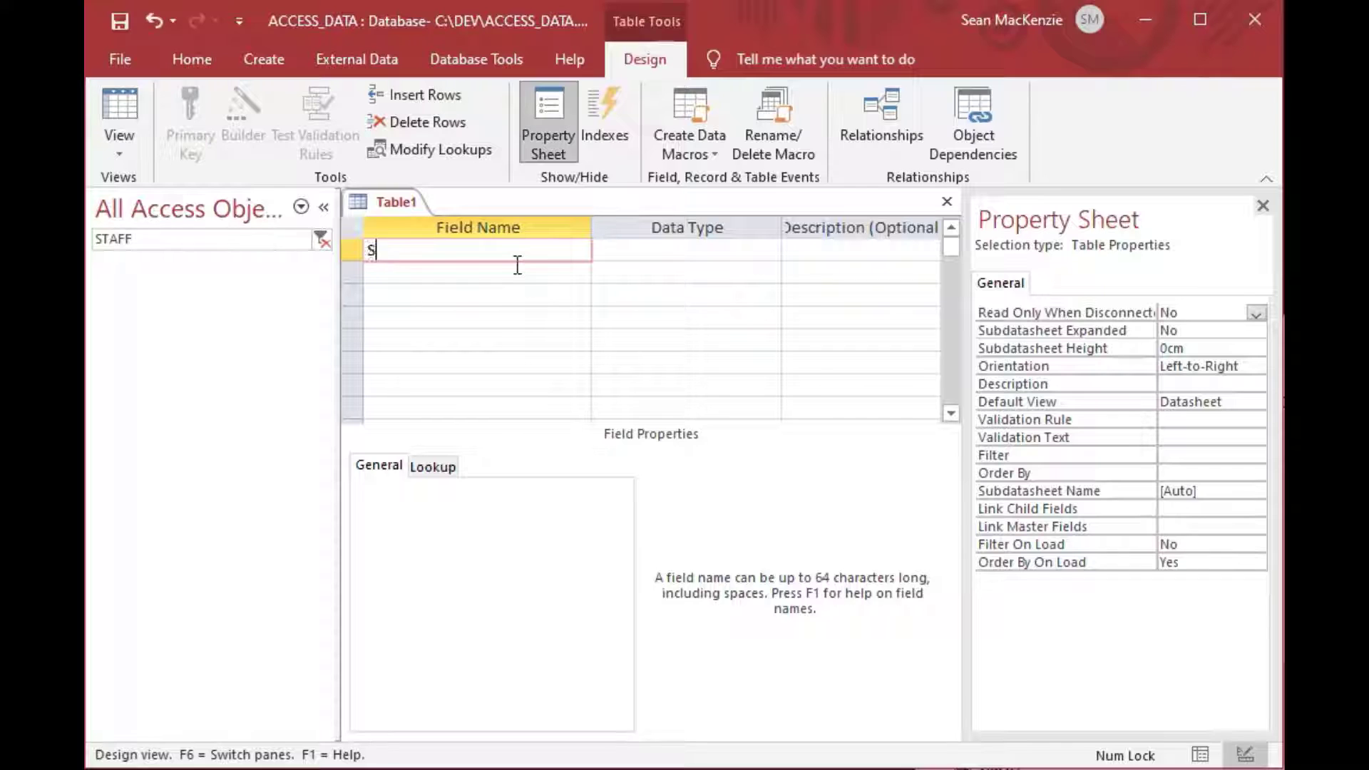
Make StaffID an AutoNumber field and add LastName and FirstName as Short Text fields.
key(Tab)
text(a)
key(Tab)
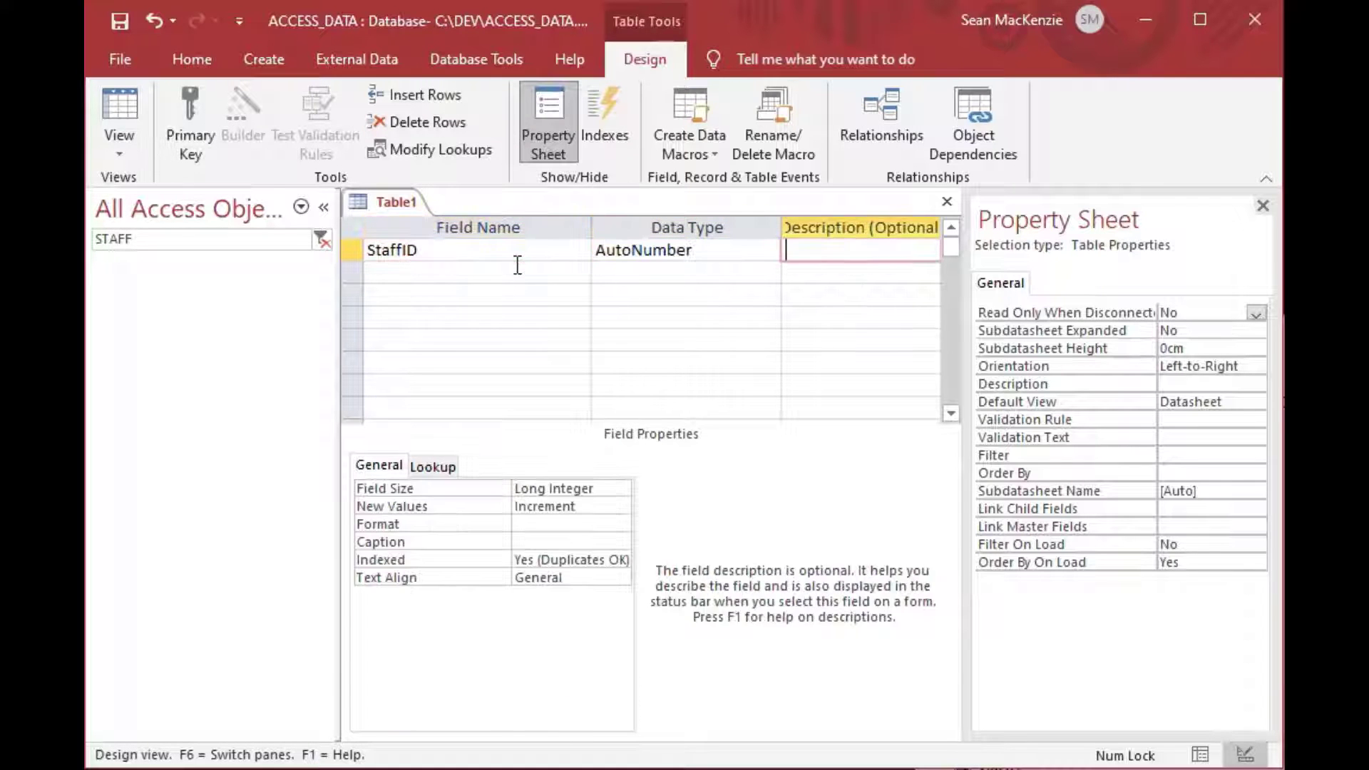
key(Tab)
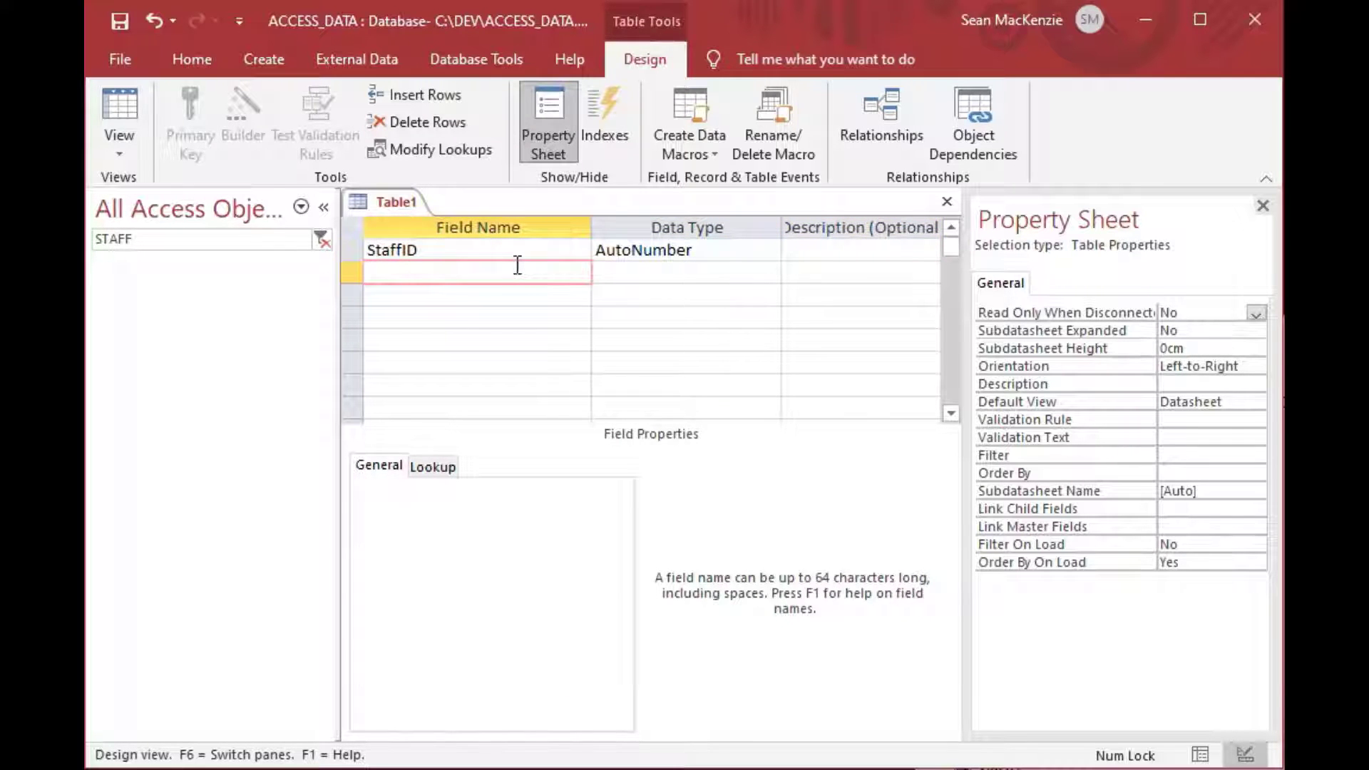
text(LastName)
key(Tab)
key(Tab)
key(Tab)
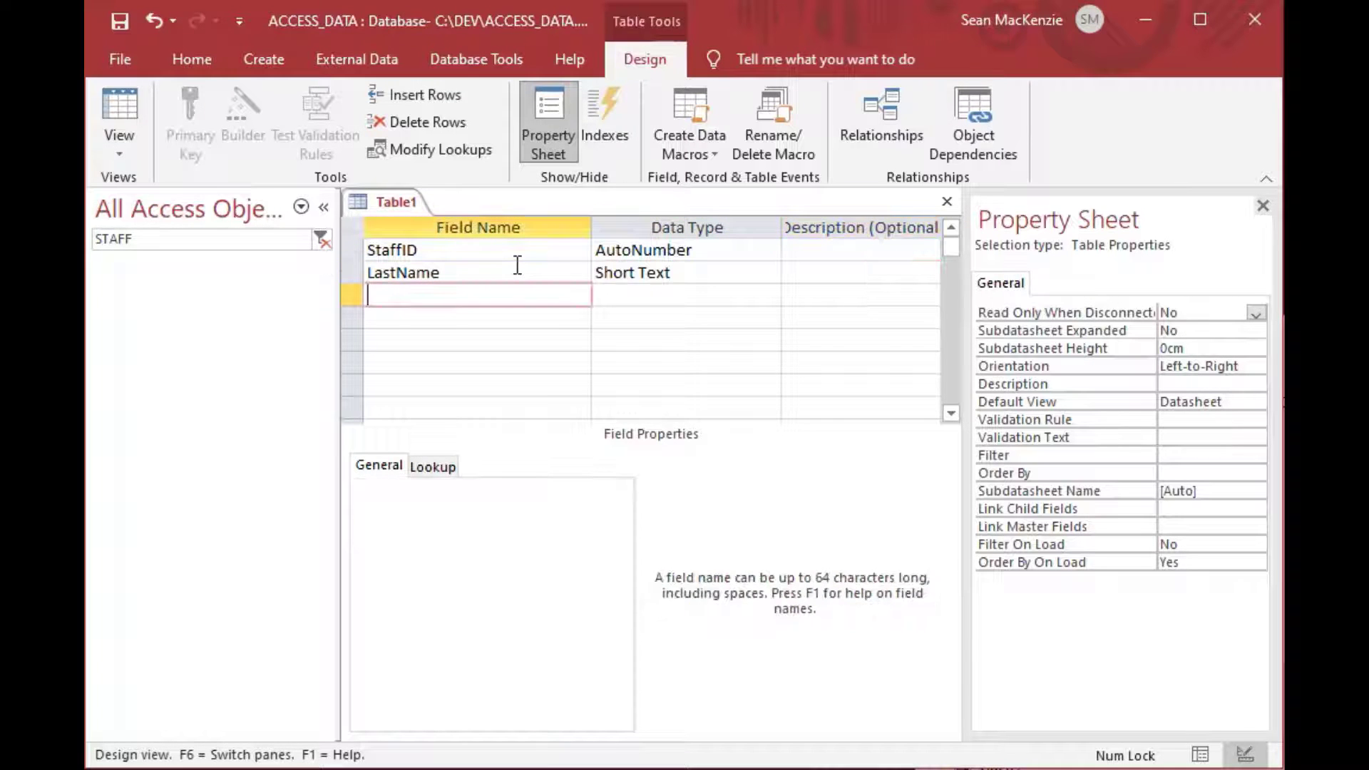
text(FirstName)
key(Tab)
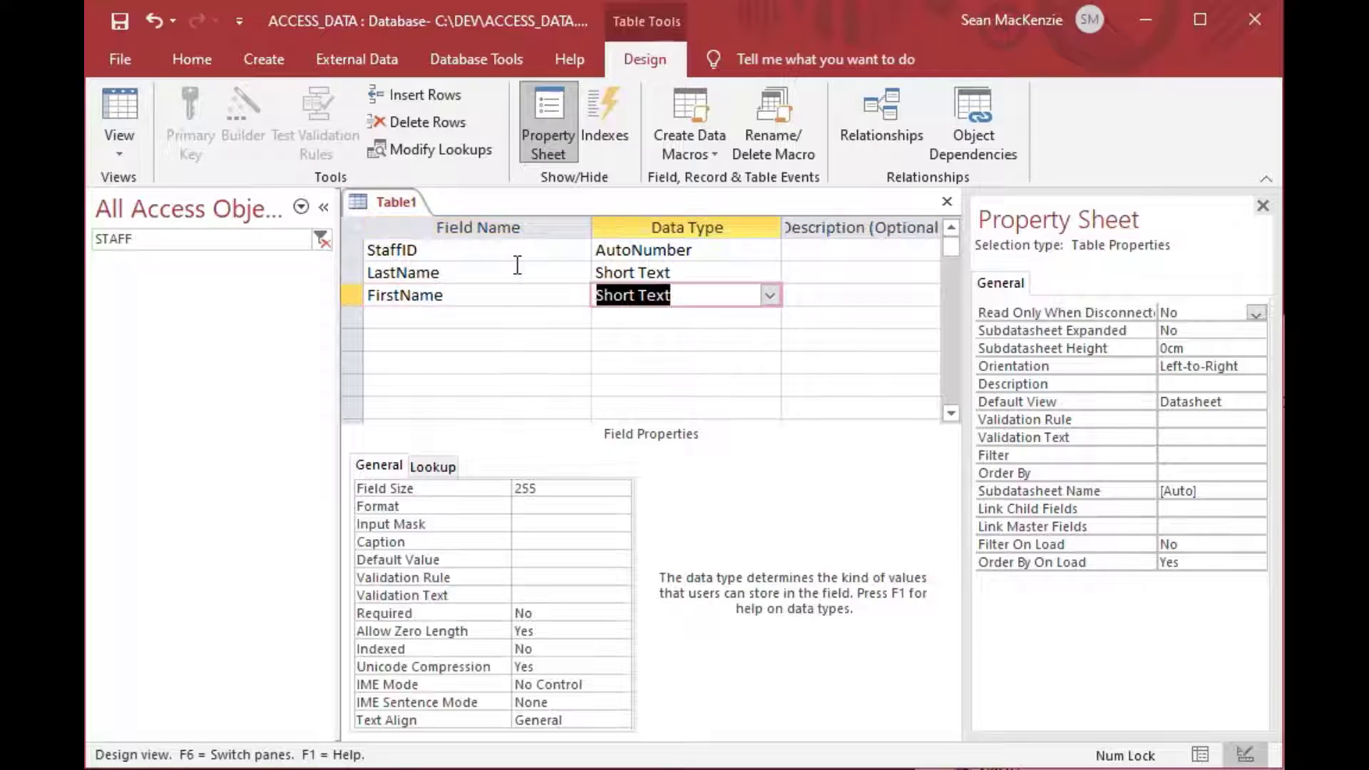
key(Tab)
key(Tab)
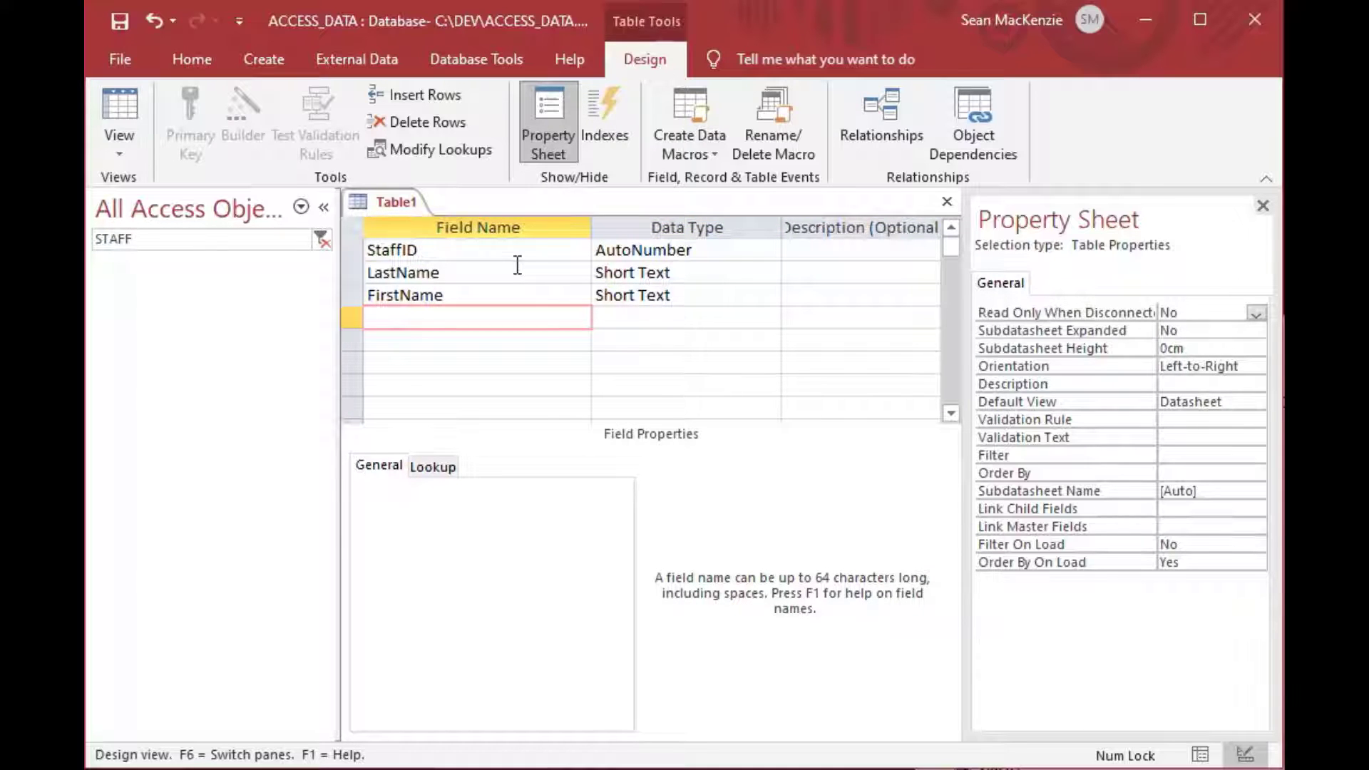
Add a Position Short Text field with a Field Size of 50.
text(Position)
key(Tab)
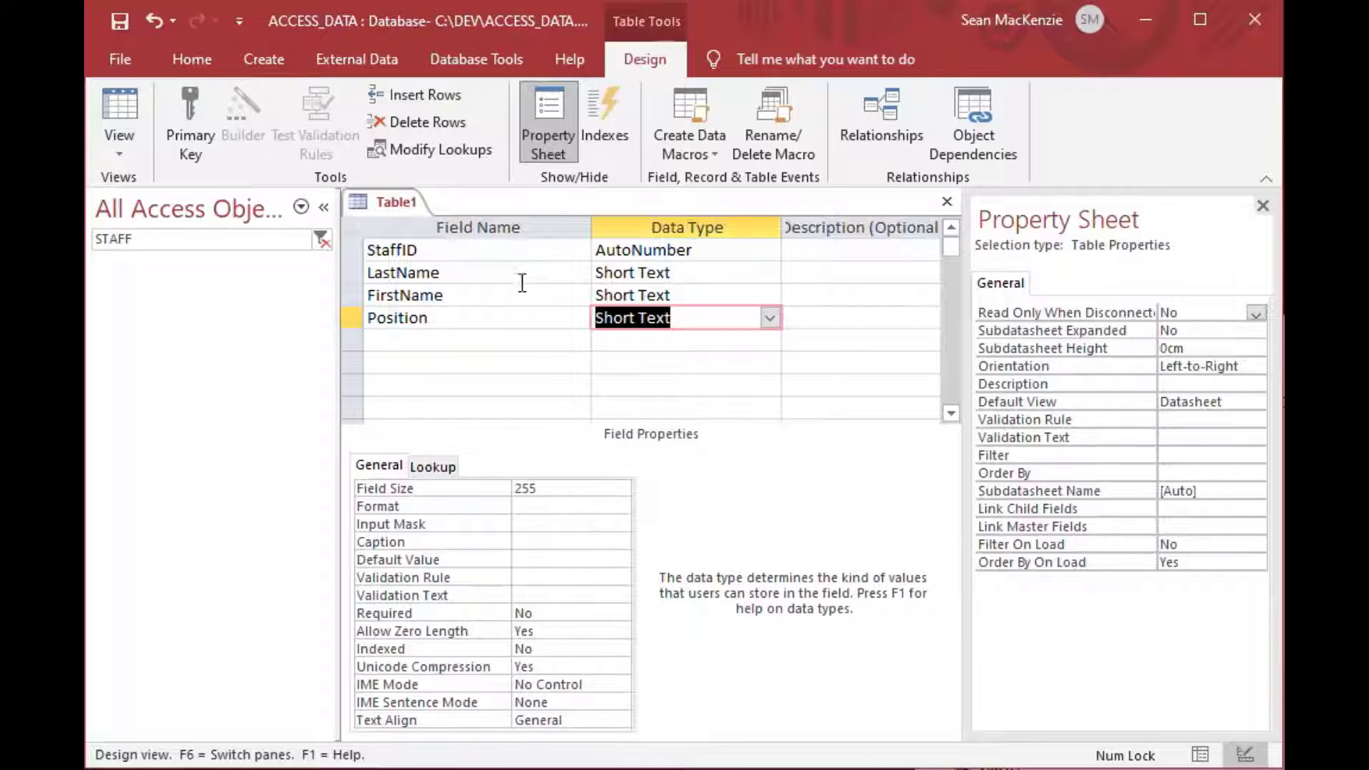
click(442, 482)
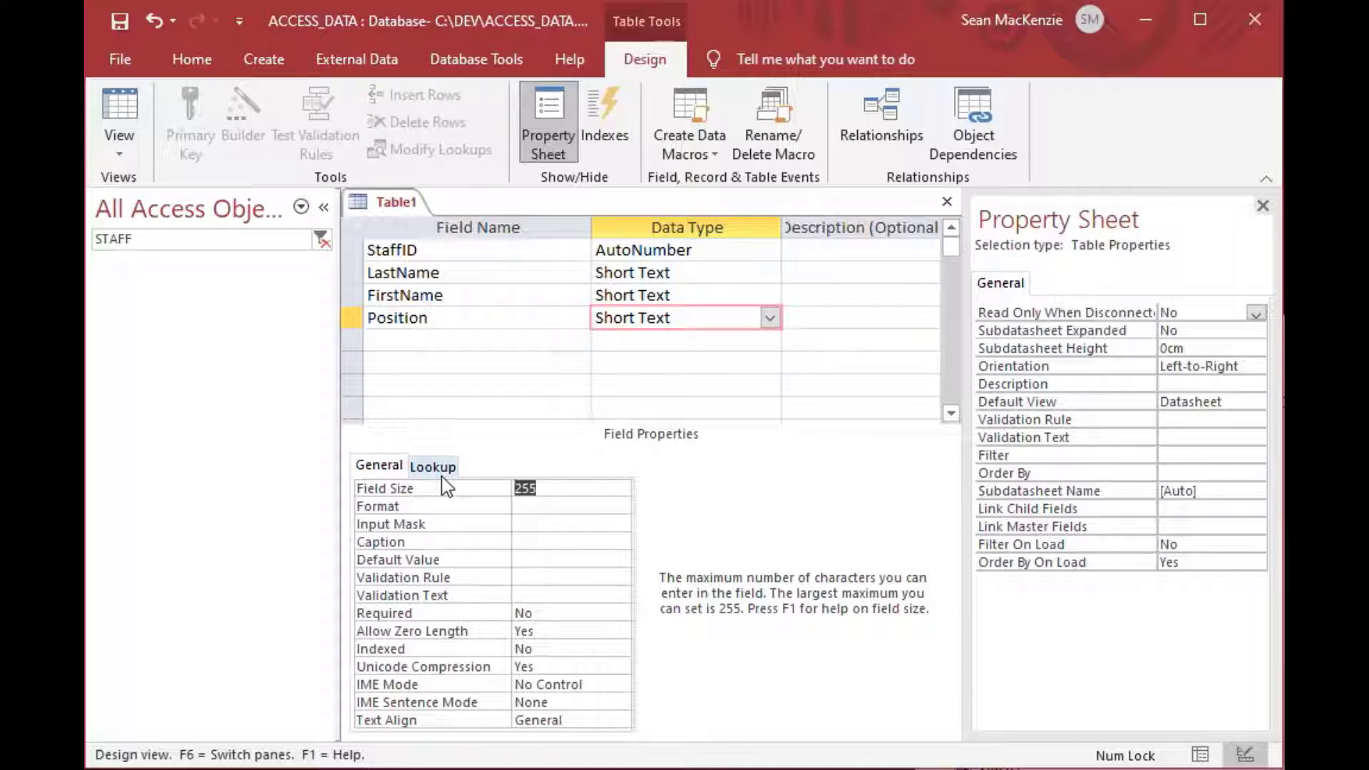
text(50)
key(Return)
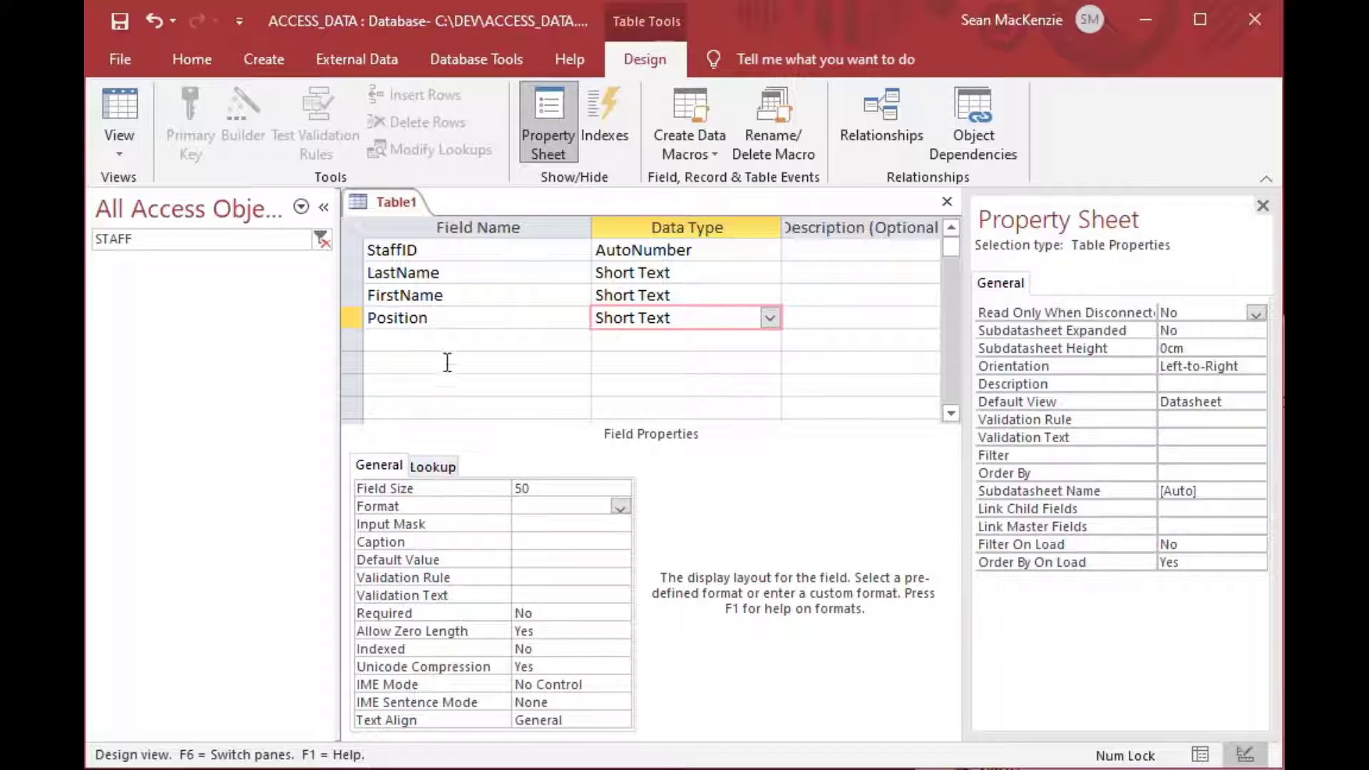
click(454, 327)
click(456, 341)
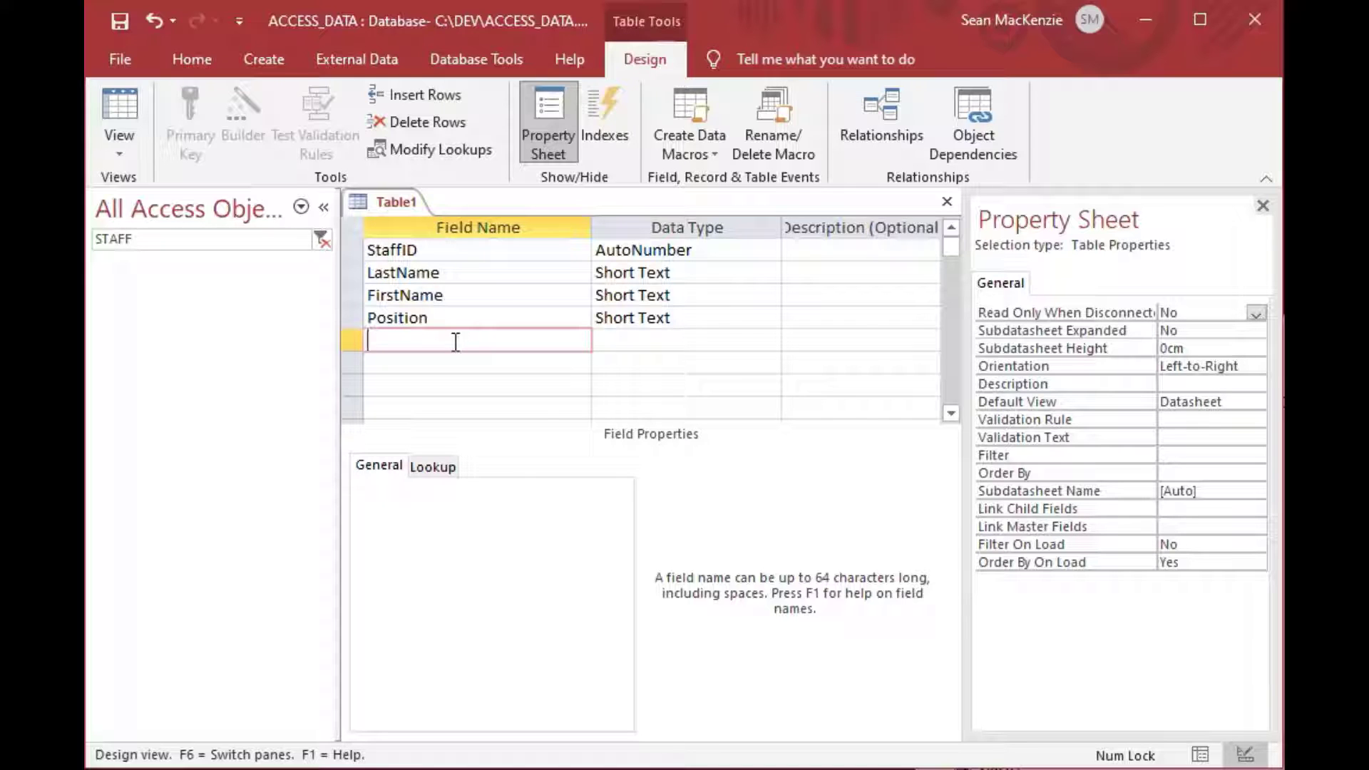
Add a CertLevel field with the Number data type.
text(CertLevel)
key(Tab)
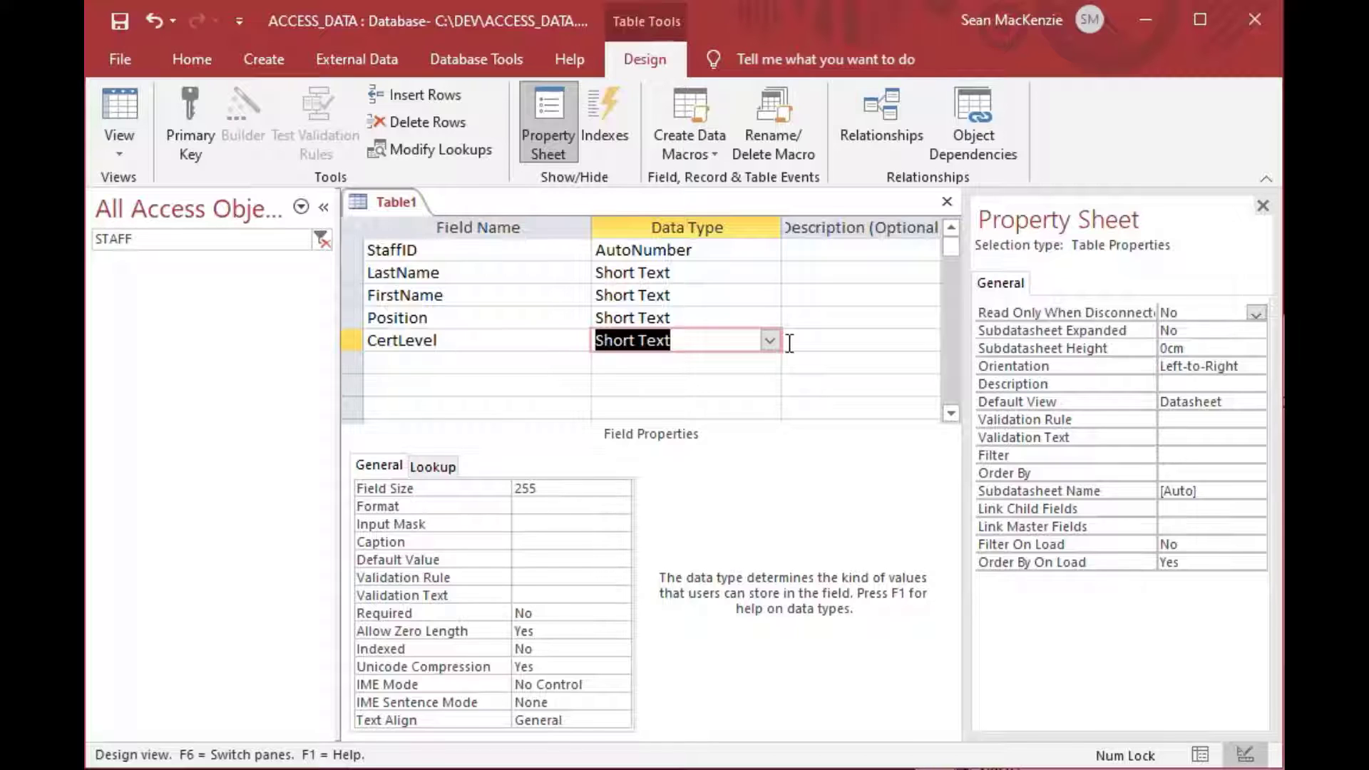
text(Number)
key(Tab)
key(Tab)
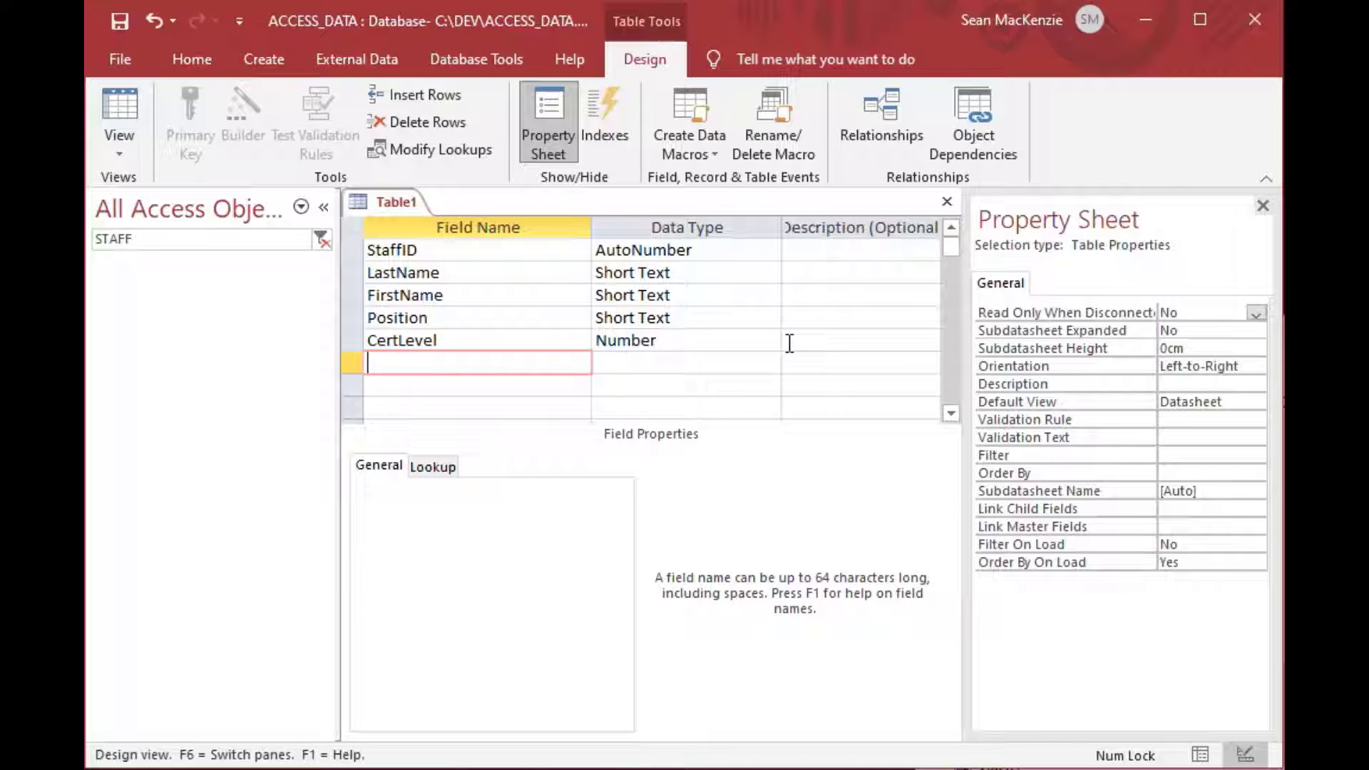
Add a Region Short Text field with a Field Size of 4.
text(Region)
key(Tab)
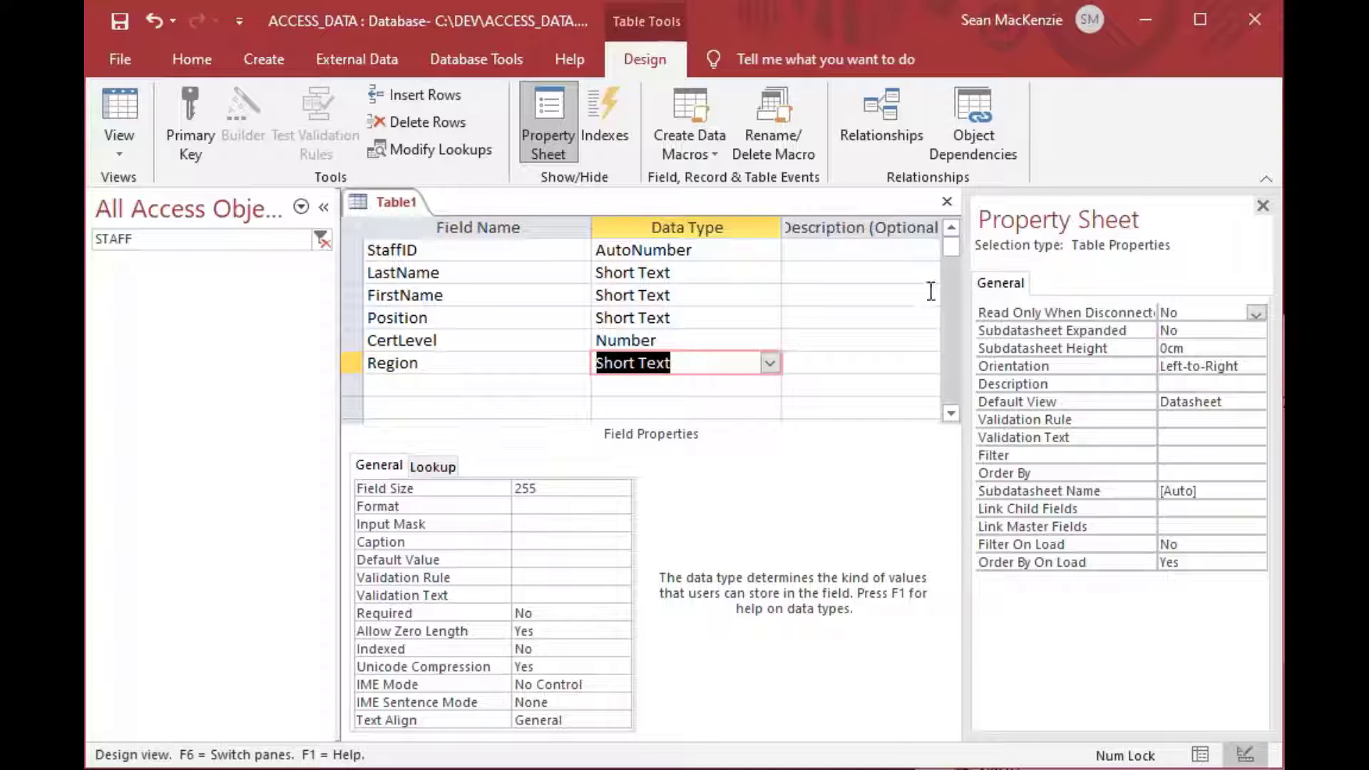
click(497, 490)
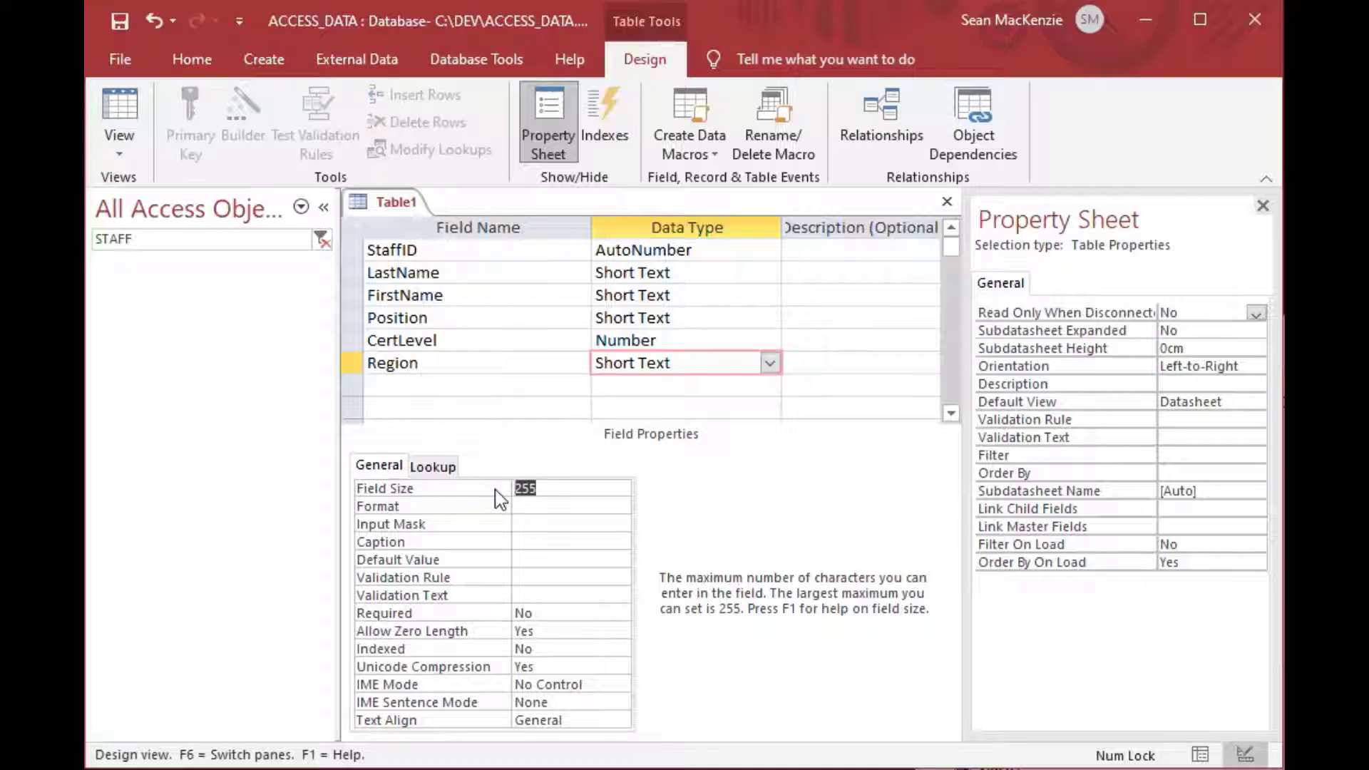
text(4)
key(Return)
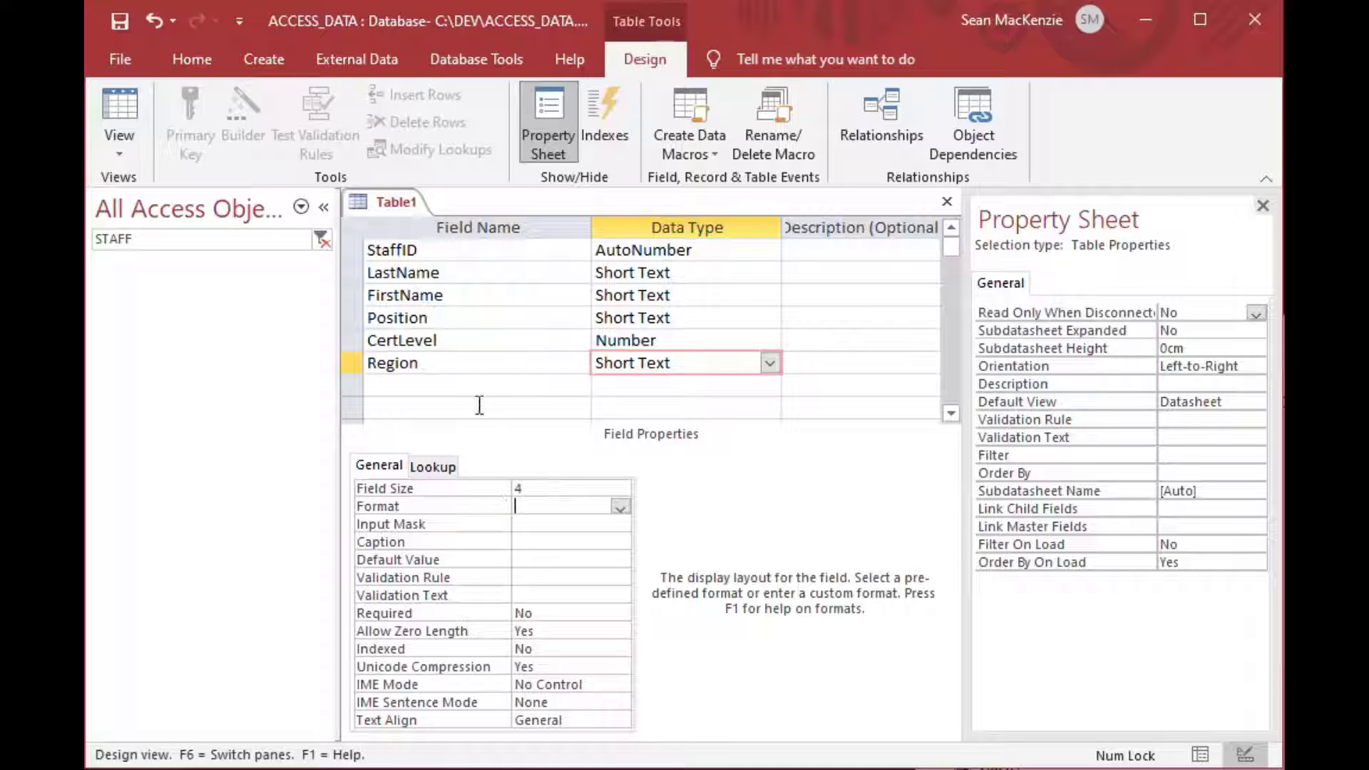
Add a Sector Short Text field with a Field Size of 16.
click(472, 383)
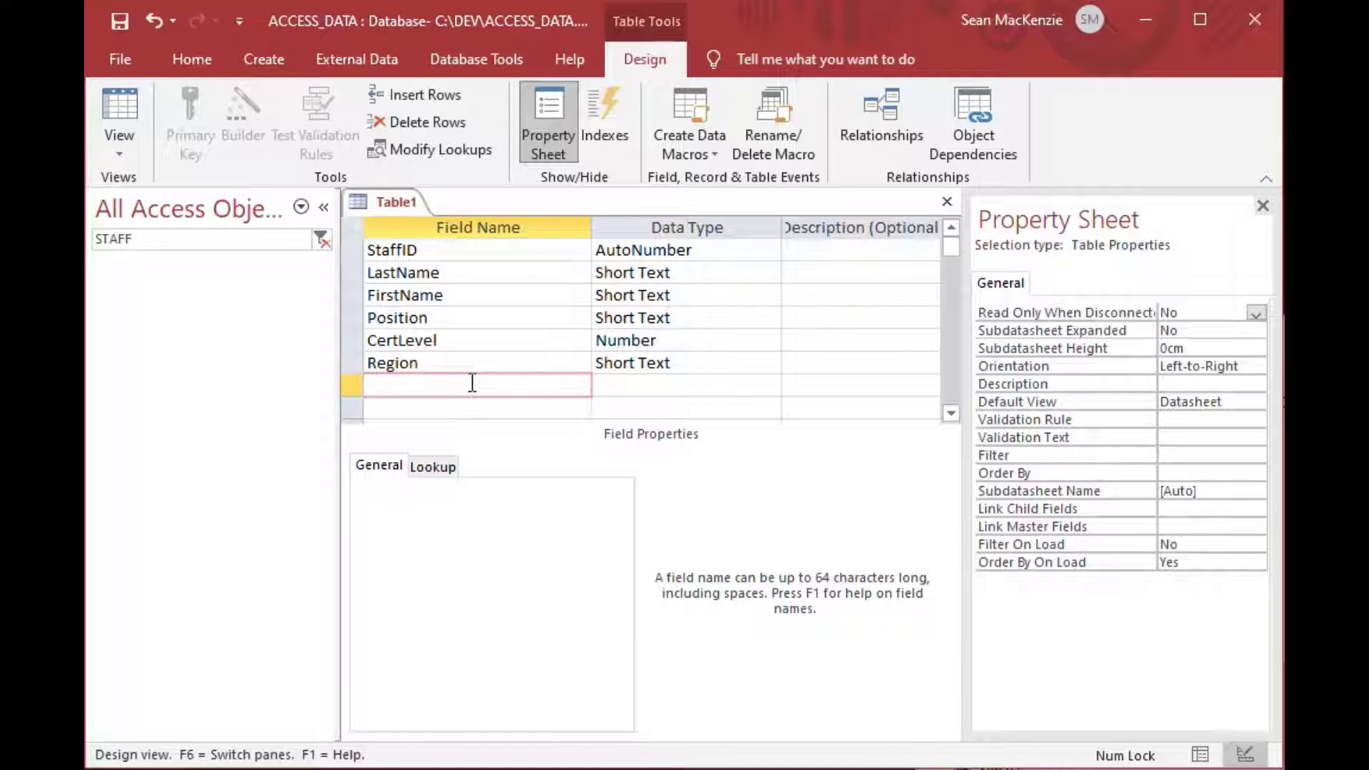
text(Sector)
key(Tab)
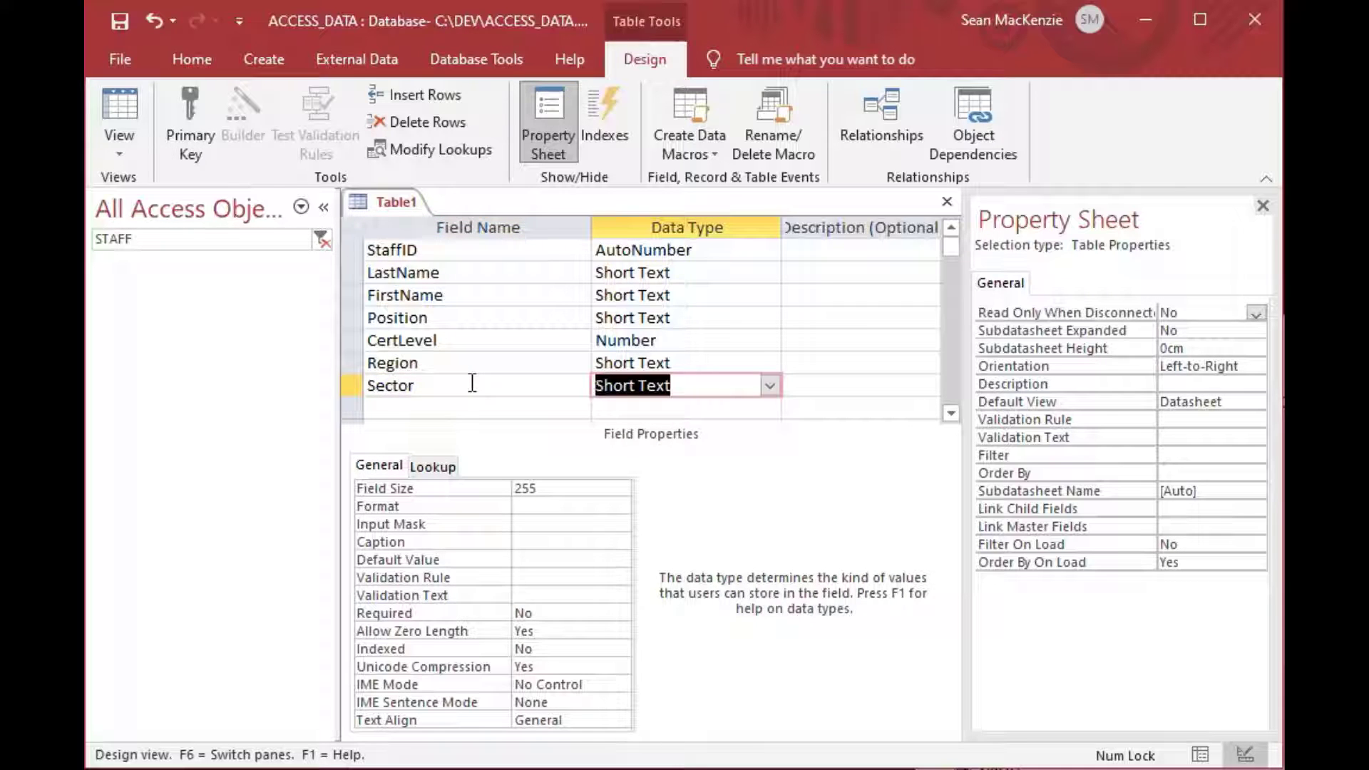
click(563, 490)
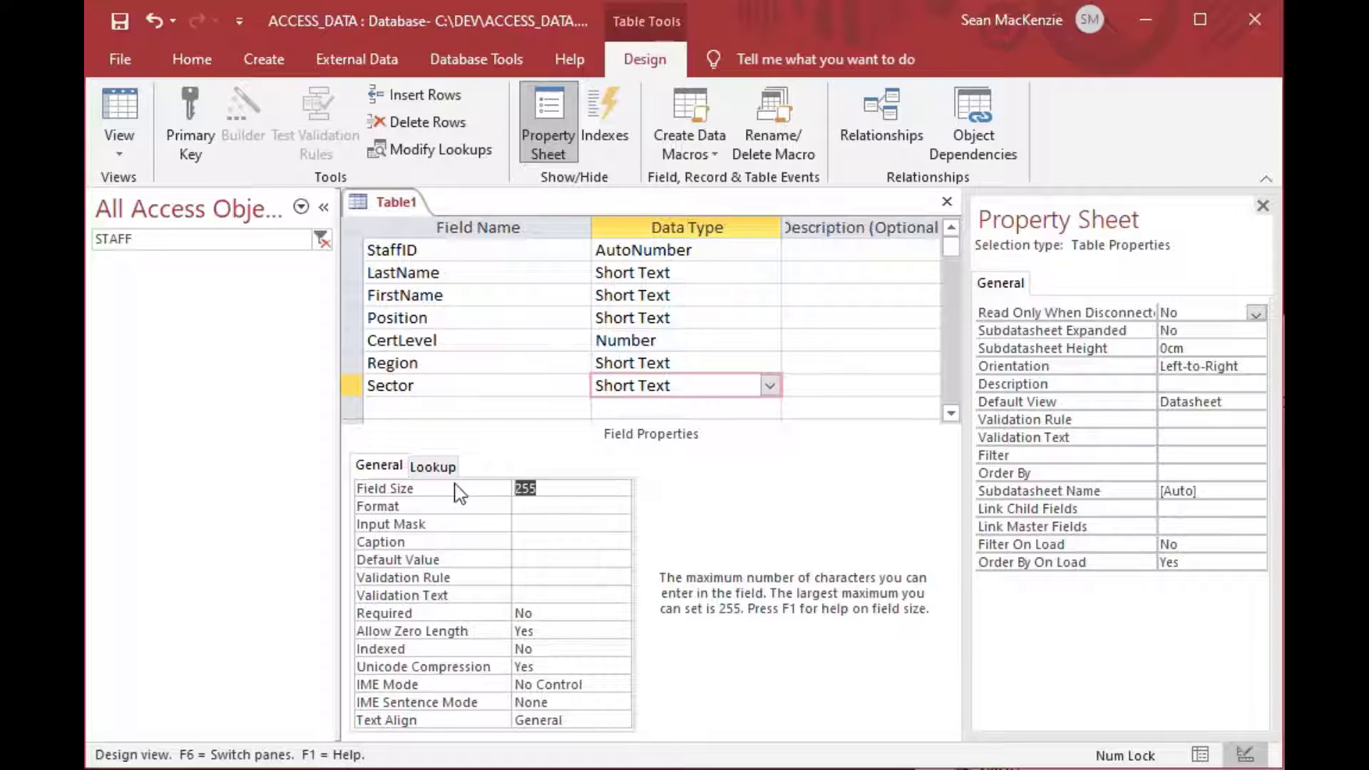
text(16)
key(Tab)
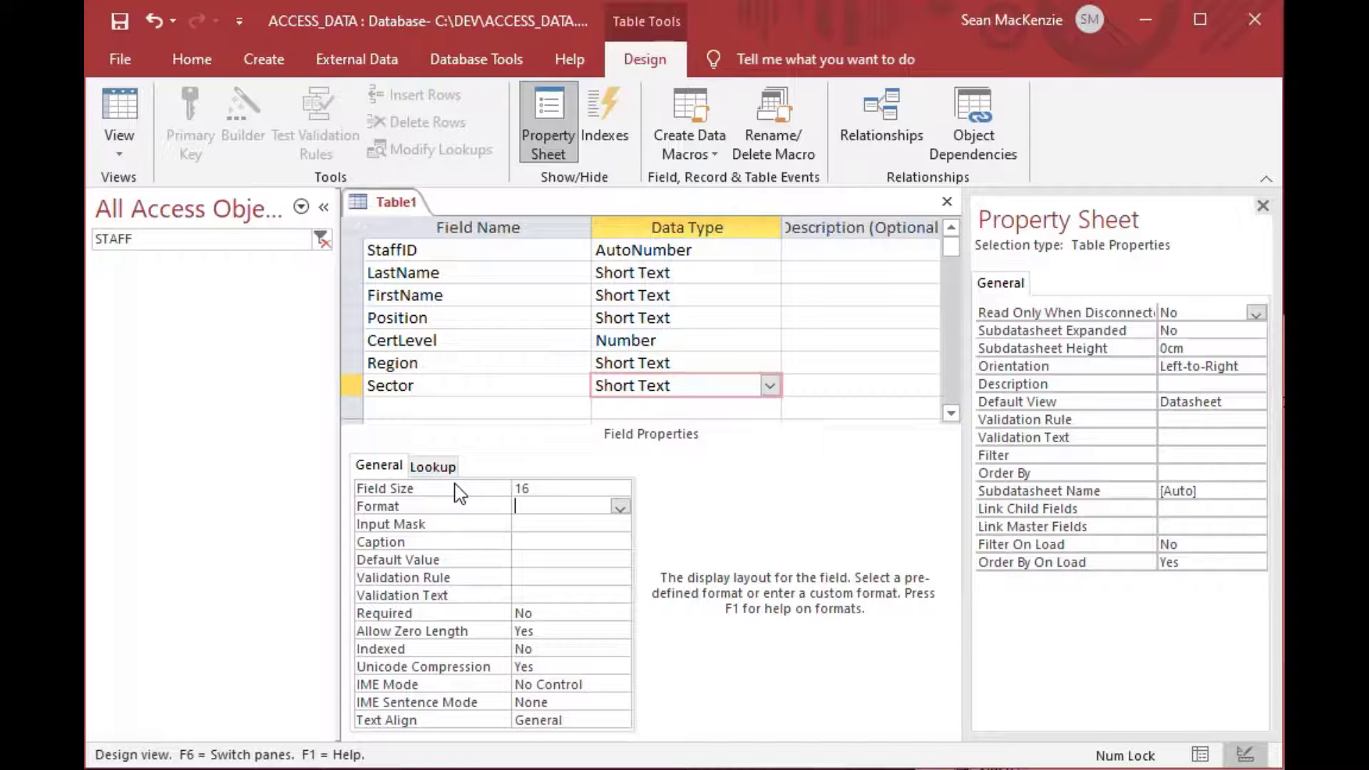
click(458, 385)
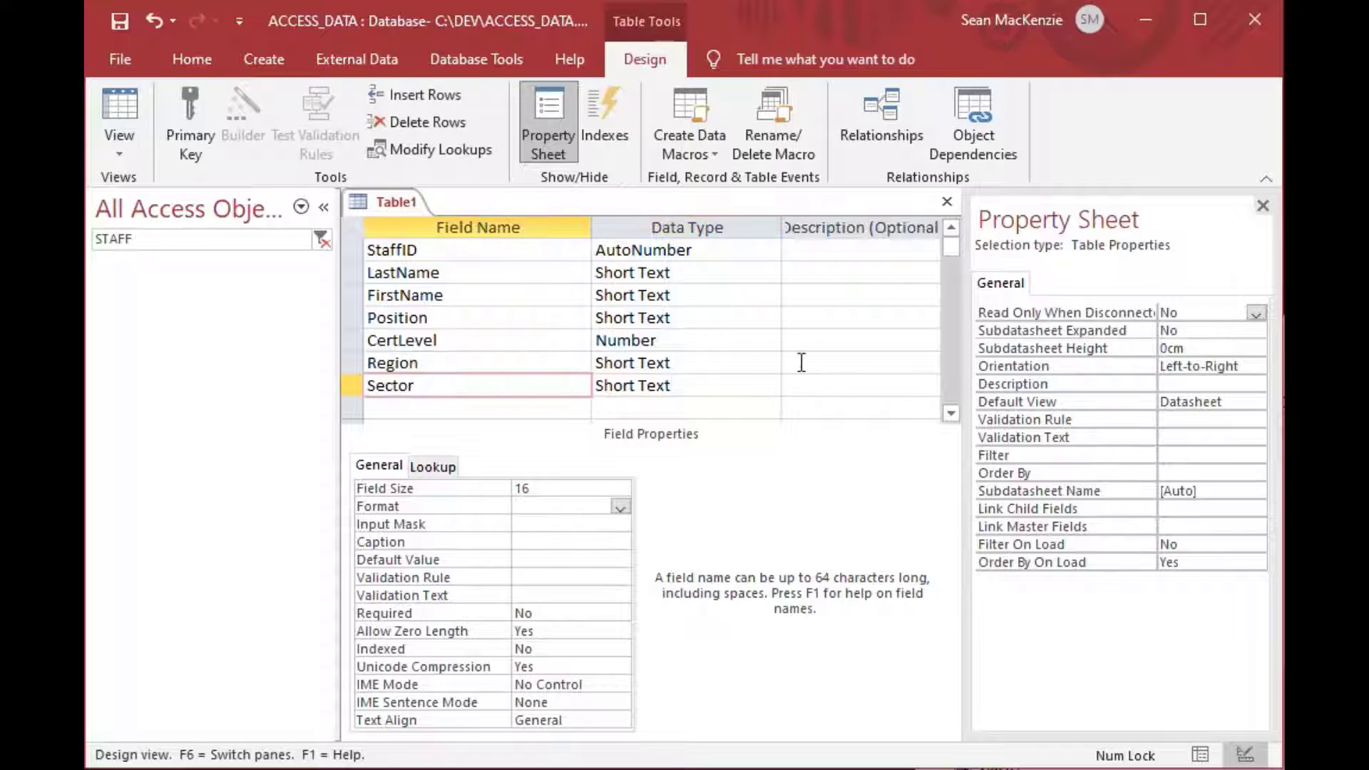
click(433, 403)
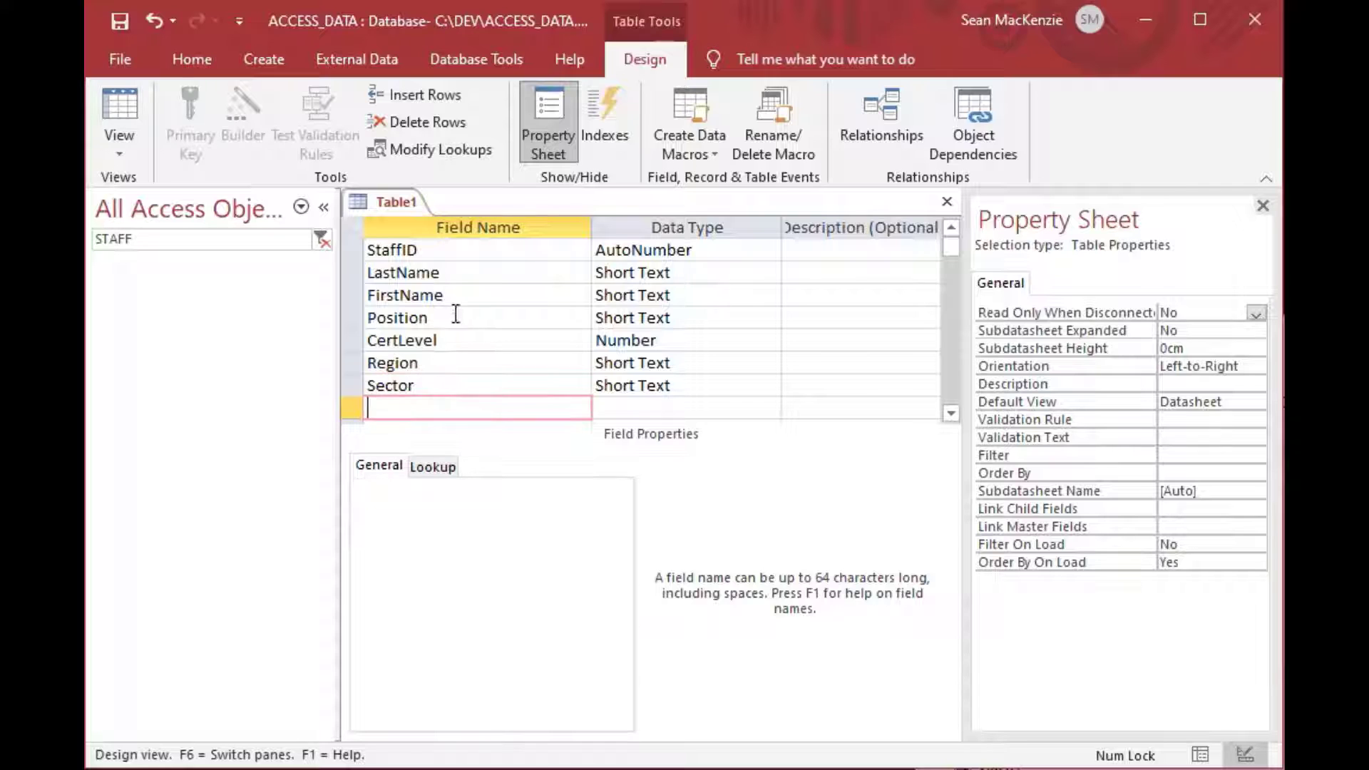
Set StaffID as the table's primary key.
drag(350, 272, 350, 382)
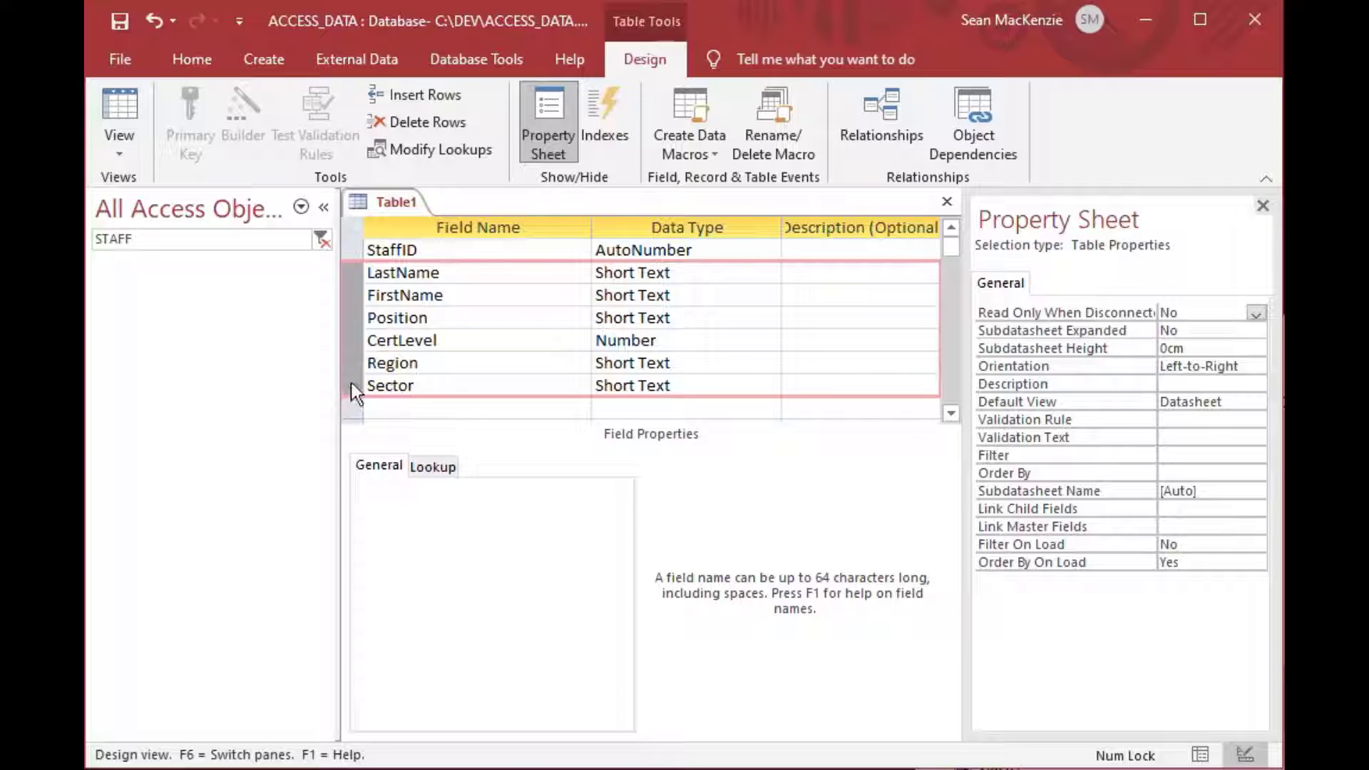
click(459, 251)
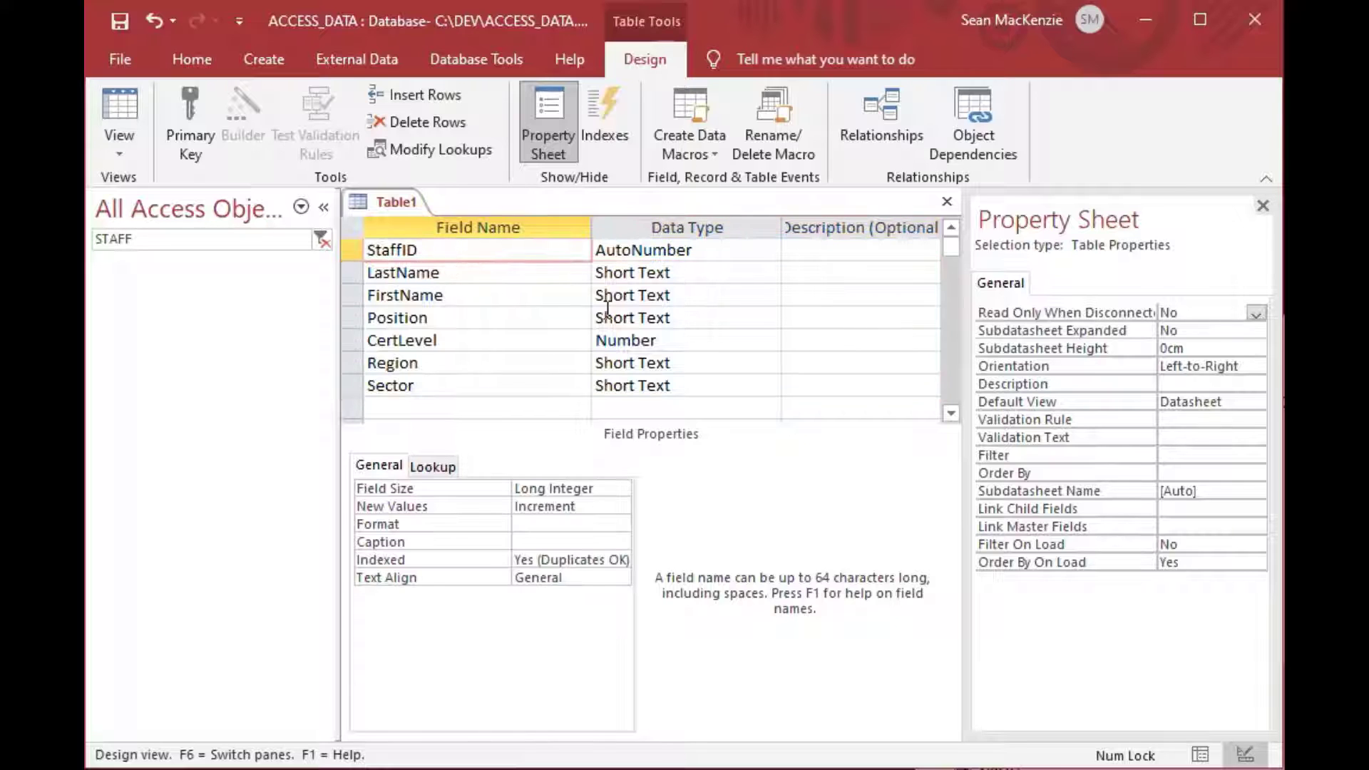
click(419, 384)
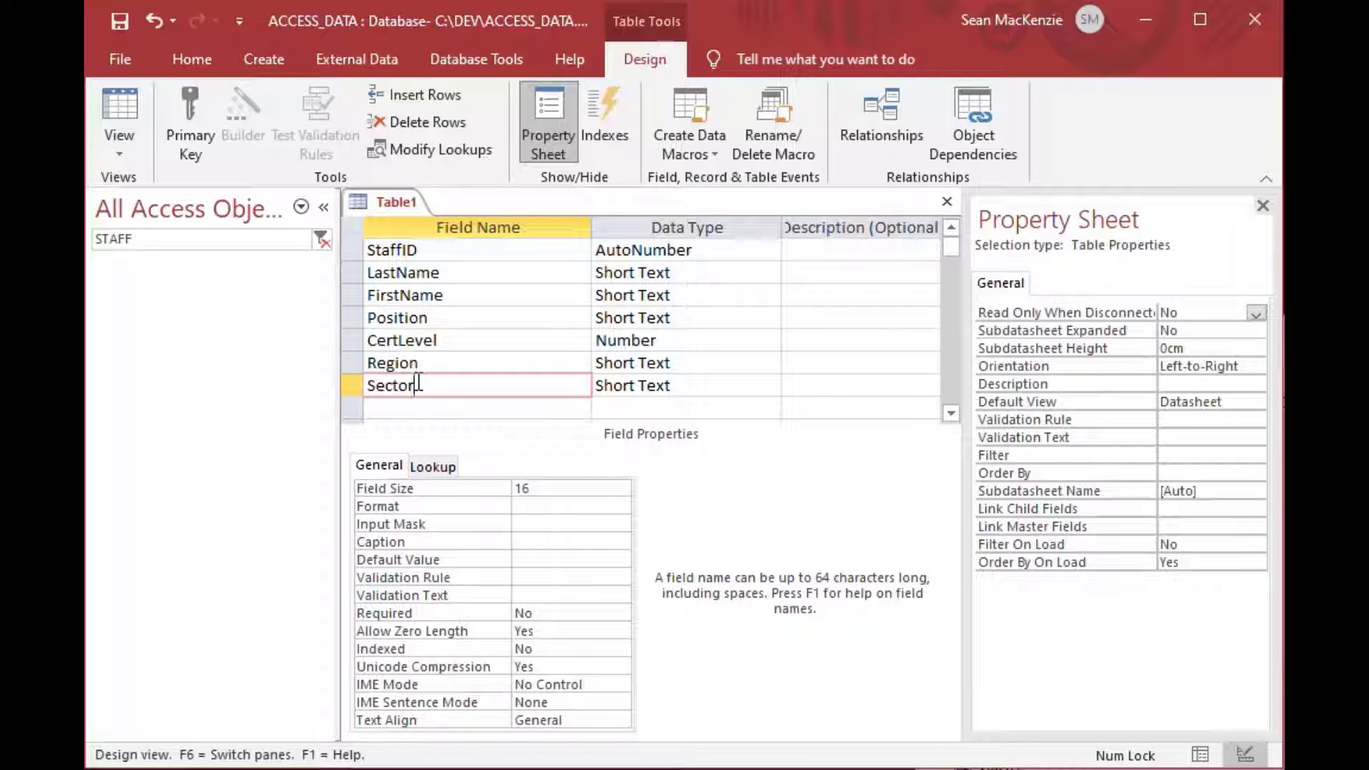
click(351, 250)
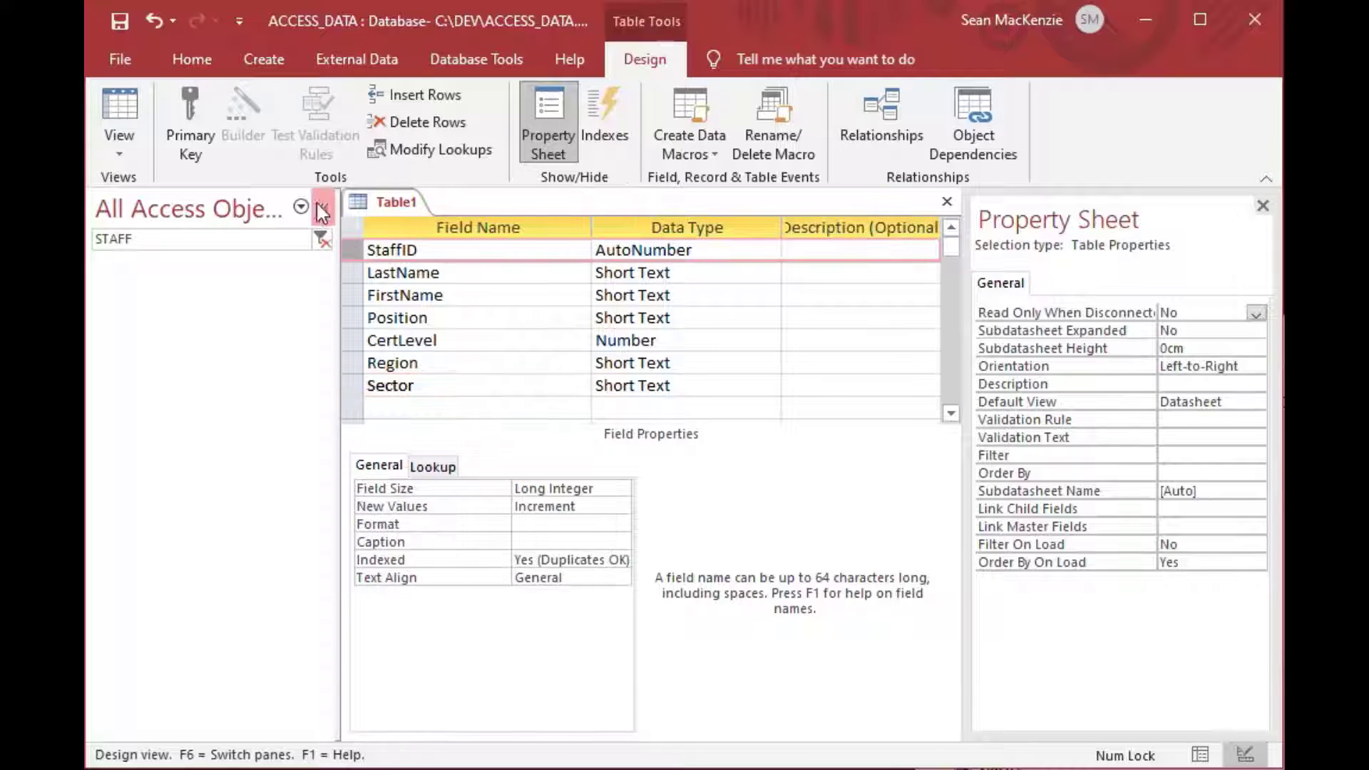
click(191, 121)
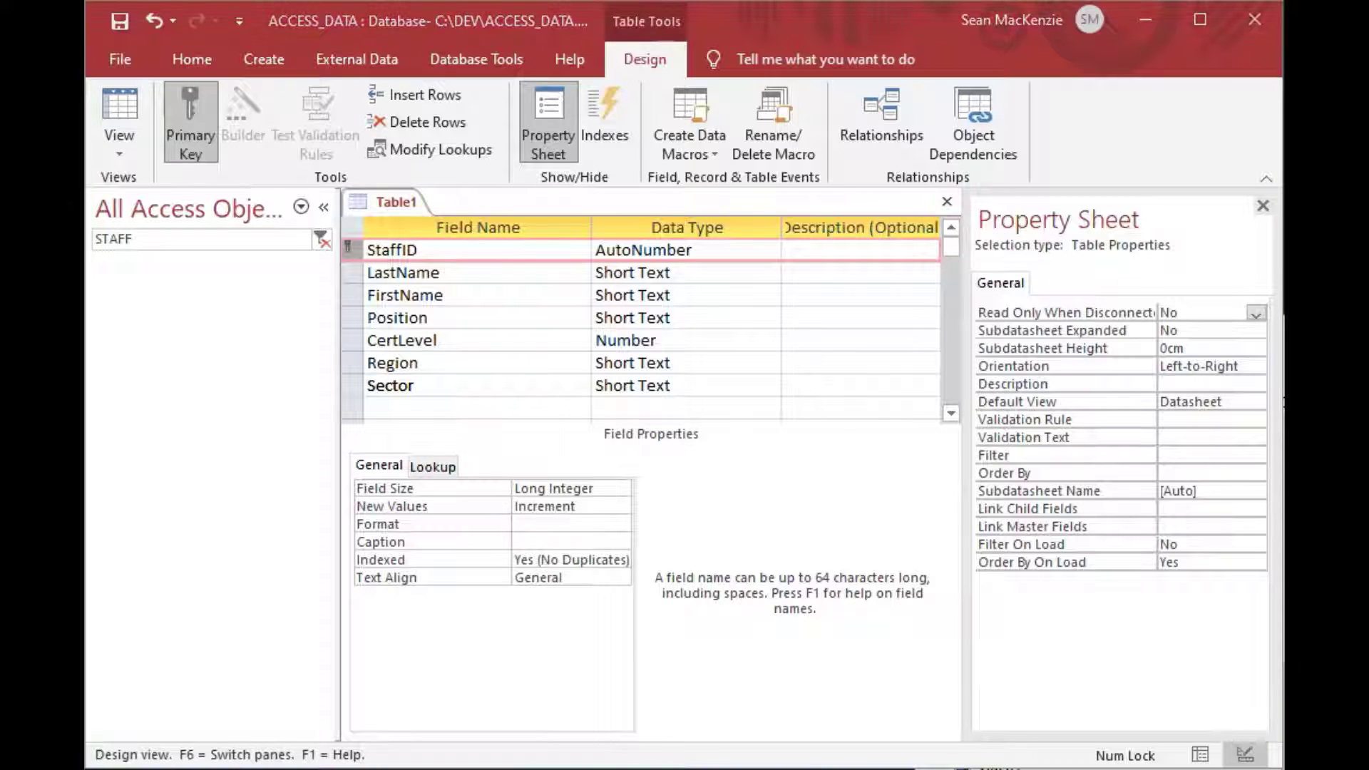
Save the table design under the name STAFF.
key(ctrl+w)
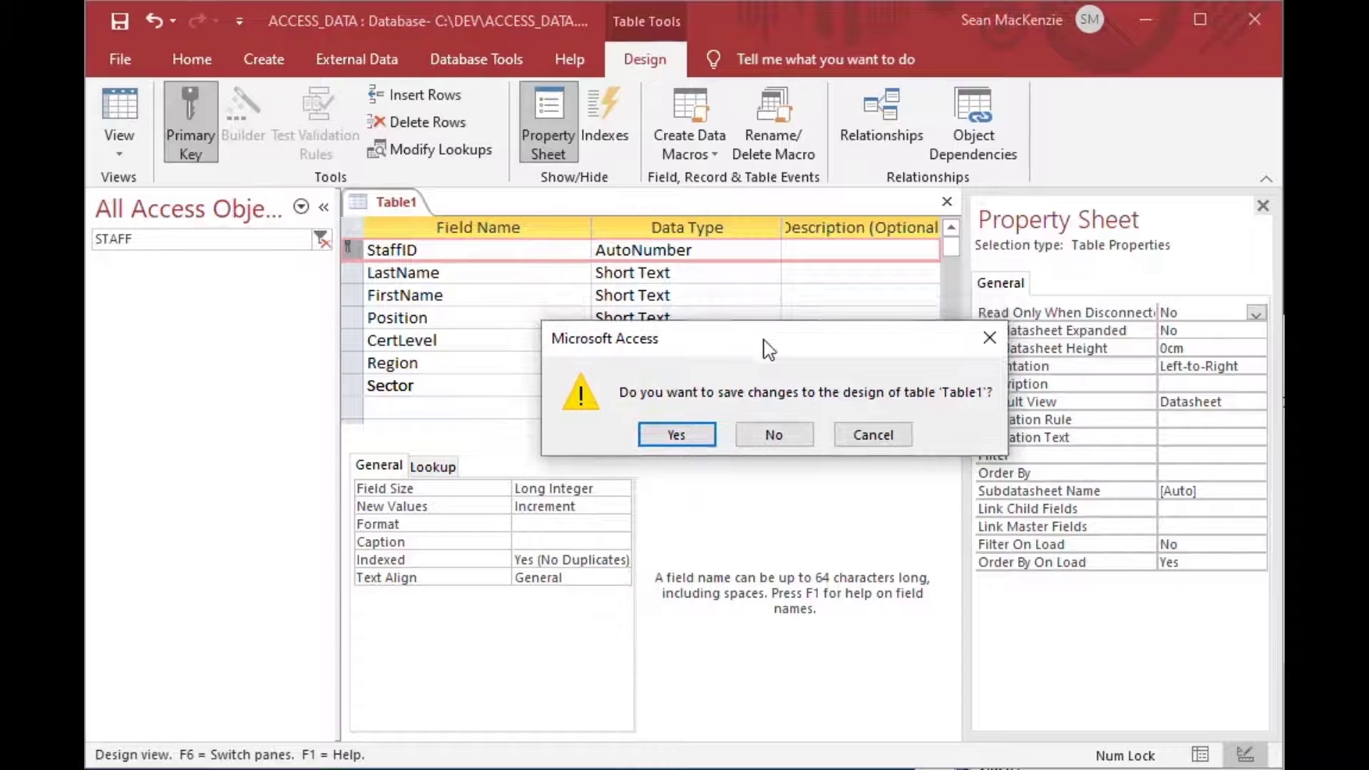
click(677, 437)
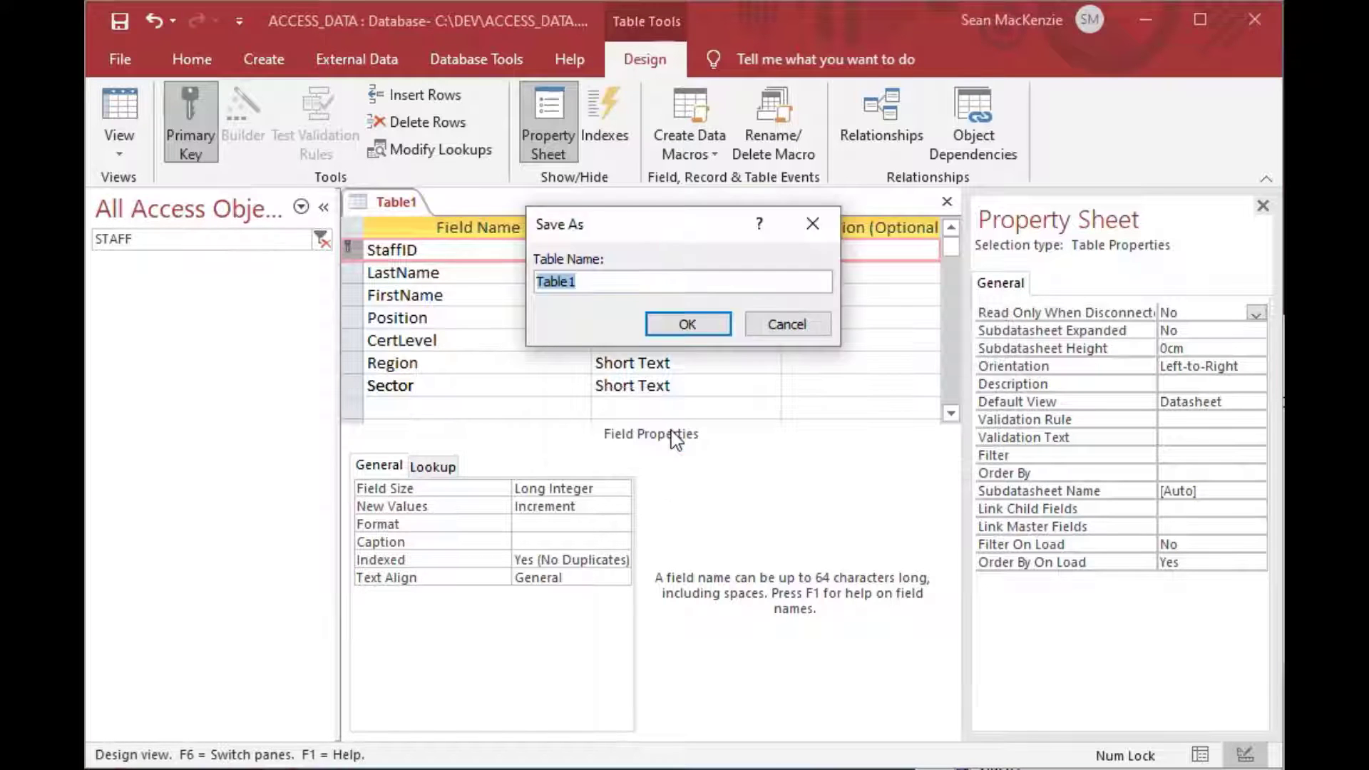
key(Caps_Lock)
text(STAFF)
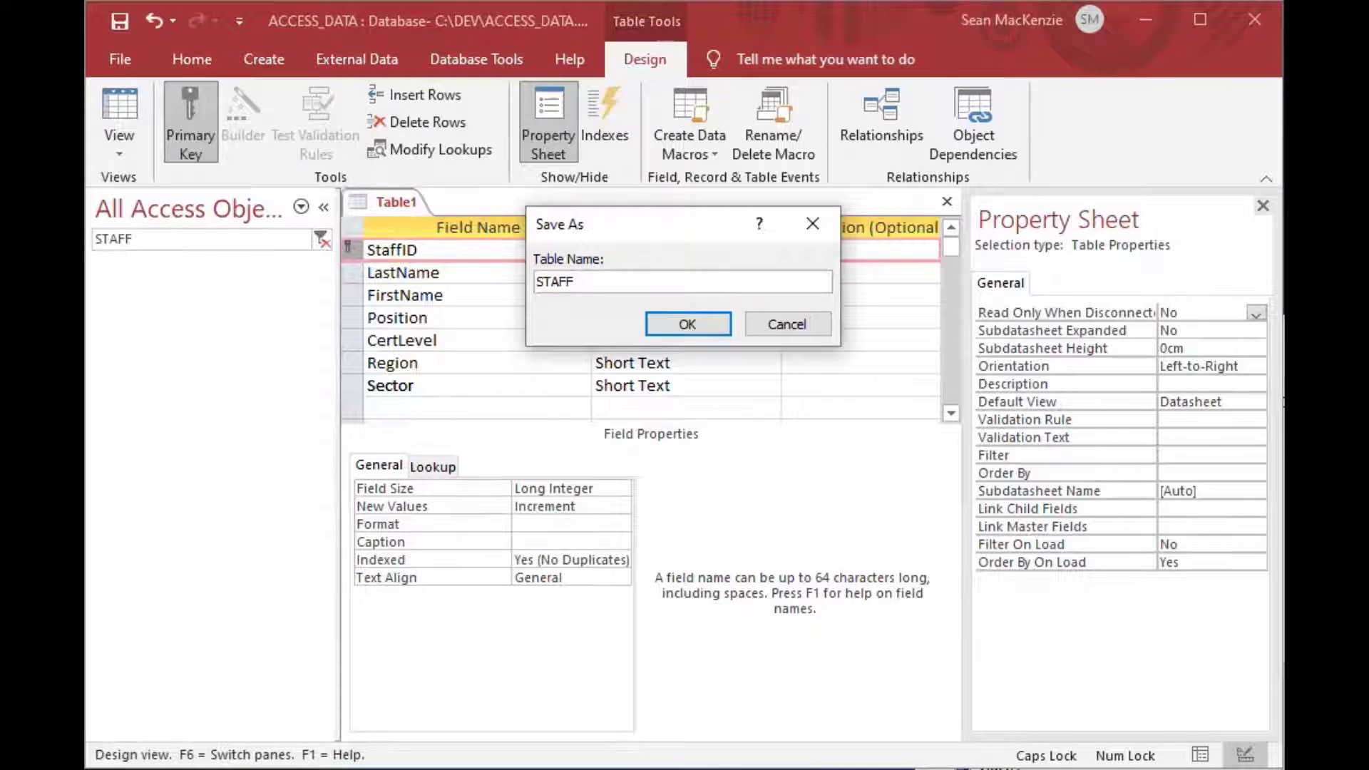
key(Return)
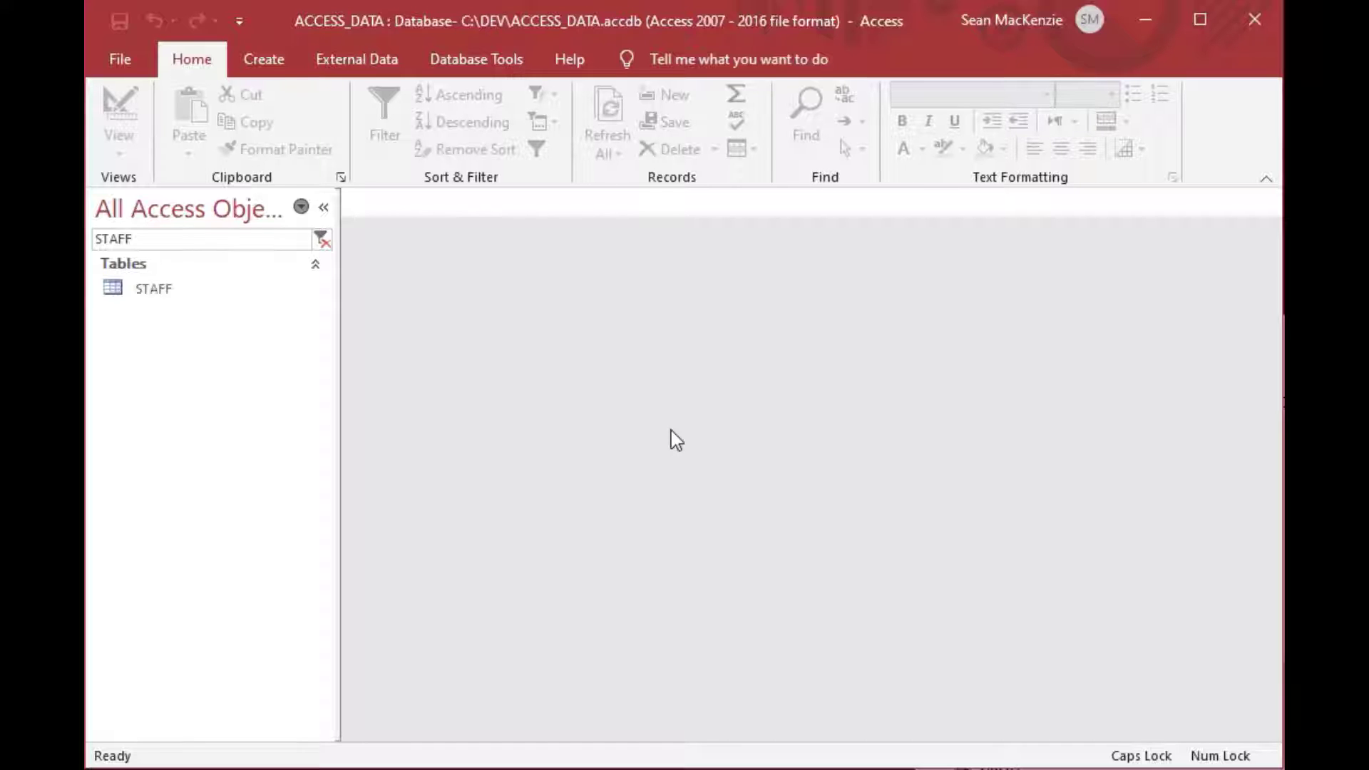
Enter the first staff record: a Doctor with CertLevel 1, region A, sector Bravo.
double_click(124, 291)
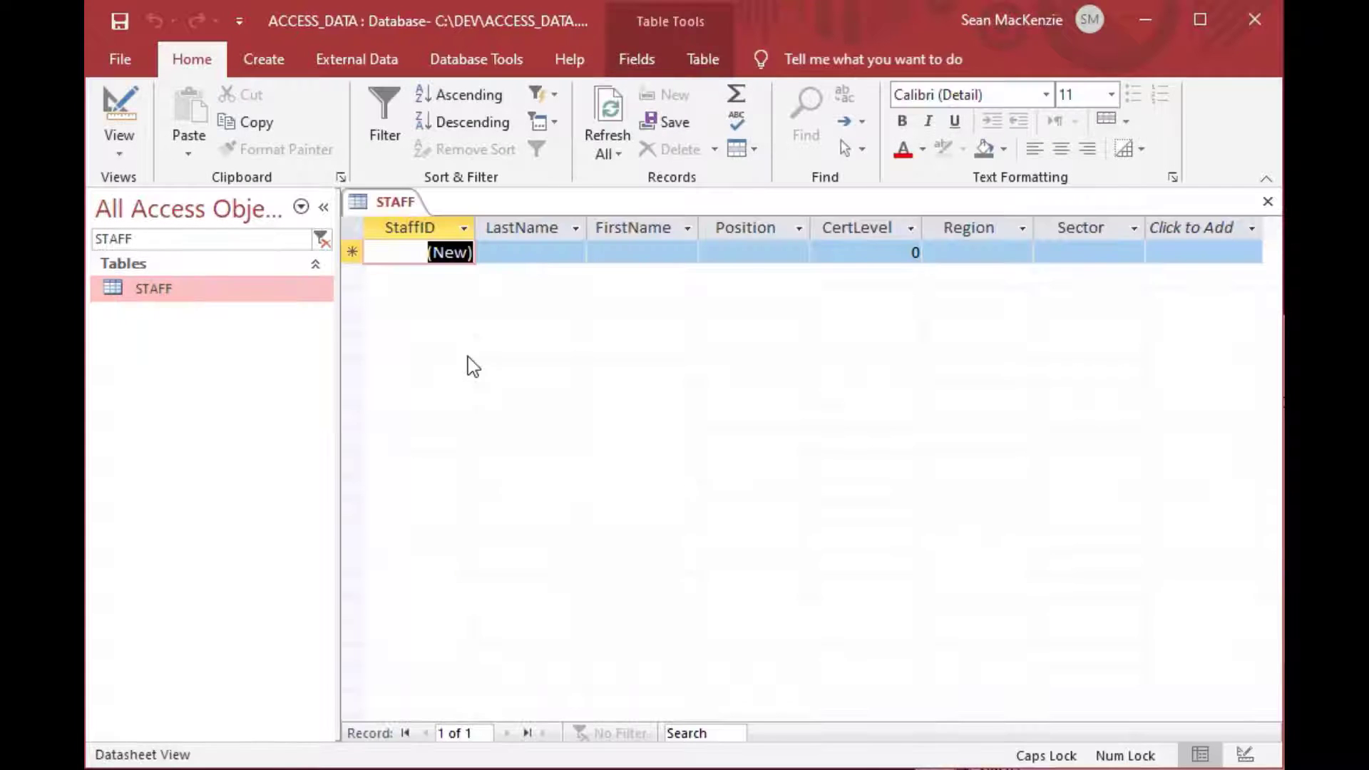
click(538, 252)
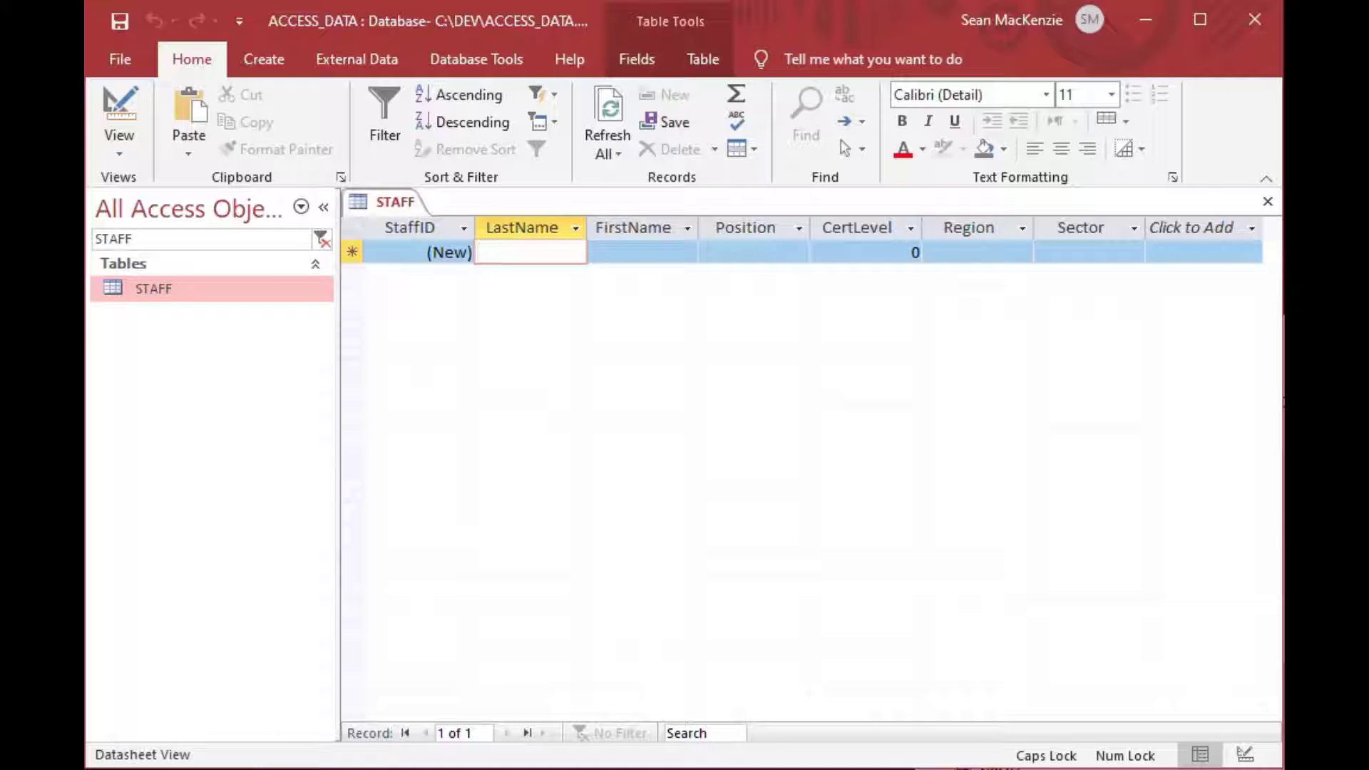
key(Caps_Lock)
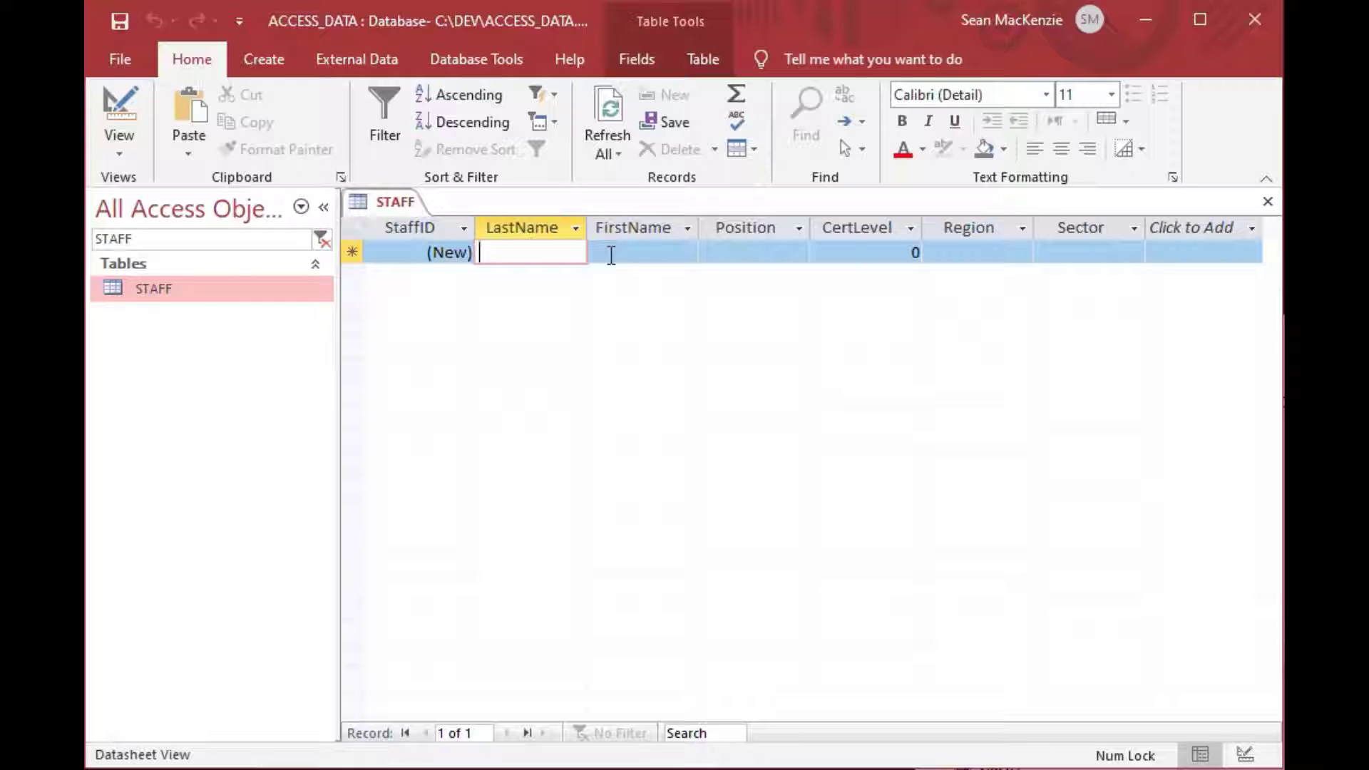
text(smith)
key(Tab)
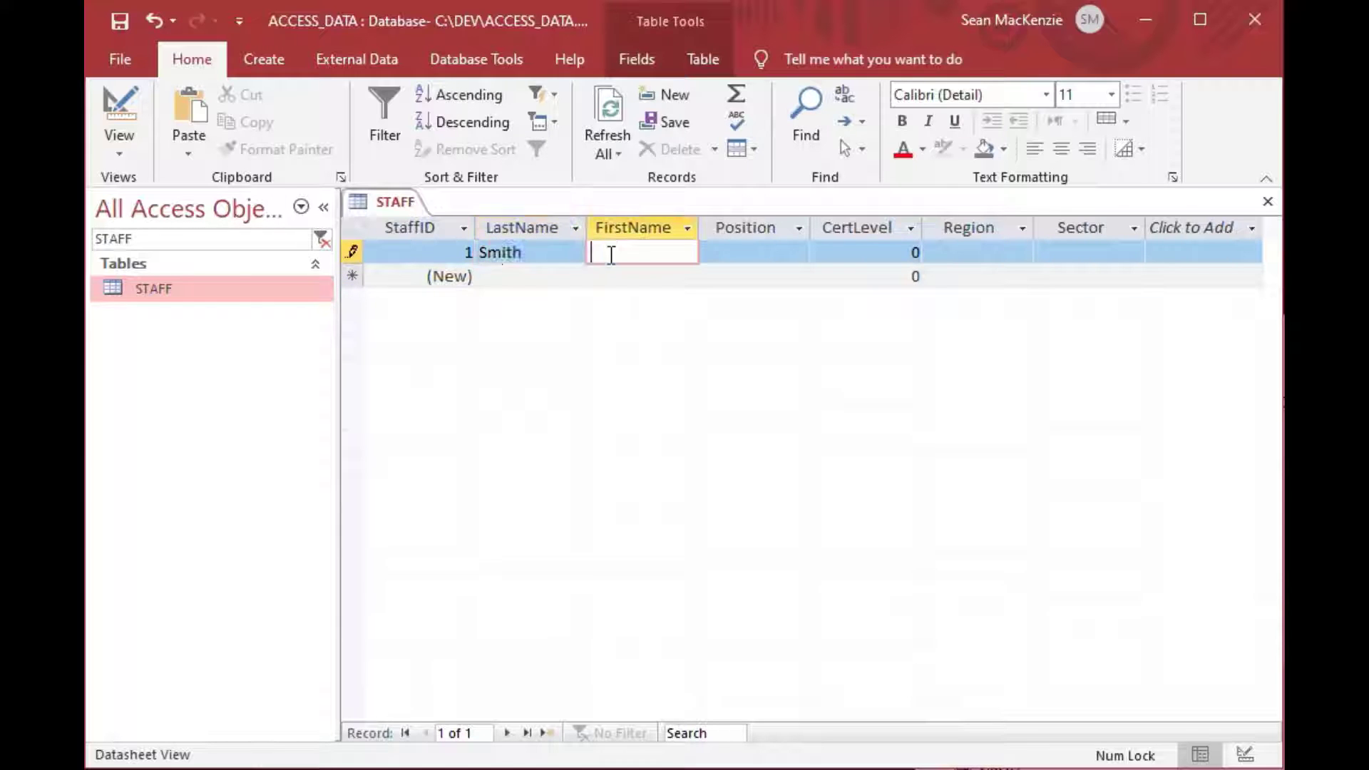
text(John)
key(Tab)
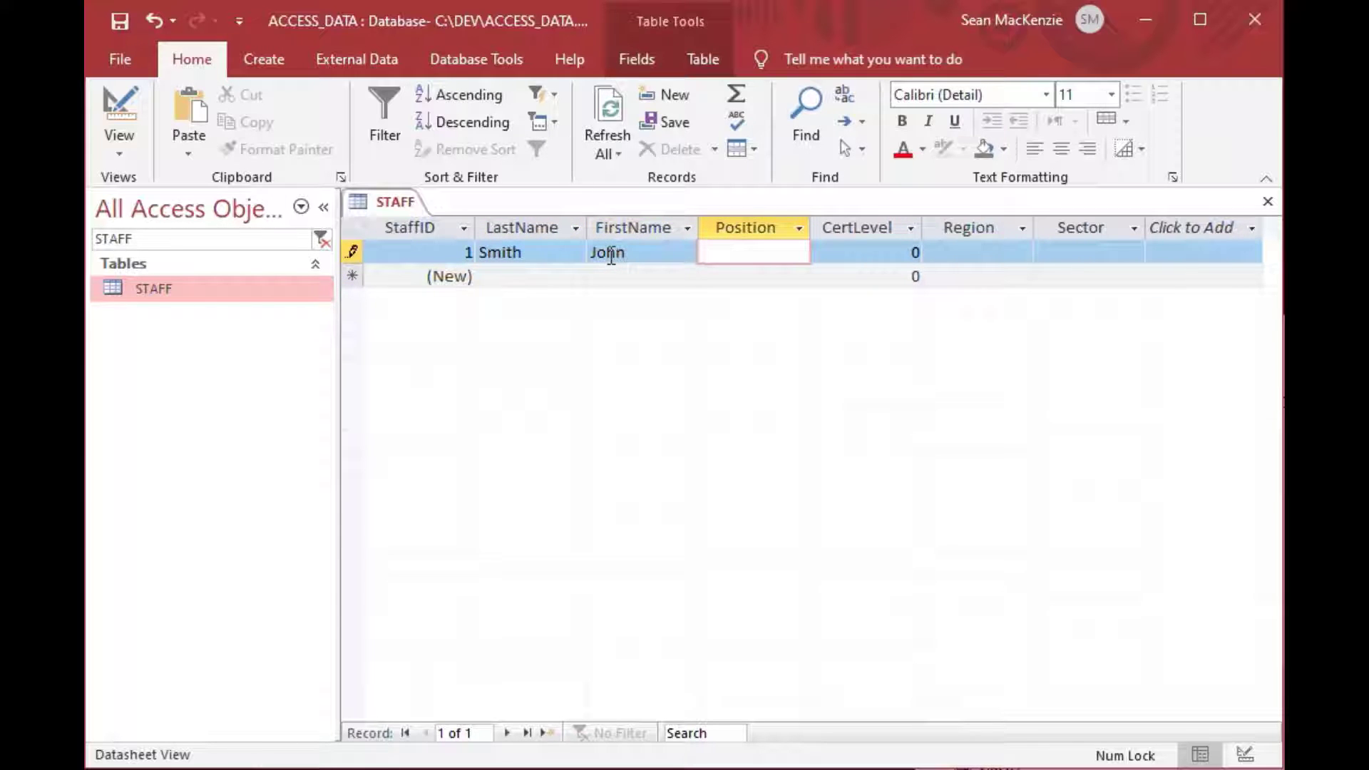
text(Do)
text(cotr)
key(BackSpace)
key(BackSpace)
key(BackSpace)
text(tor)
key(Tab)
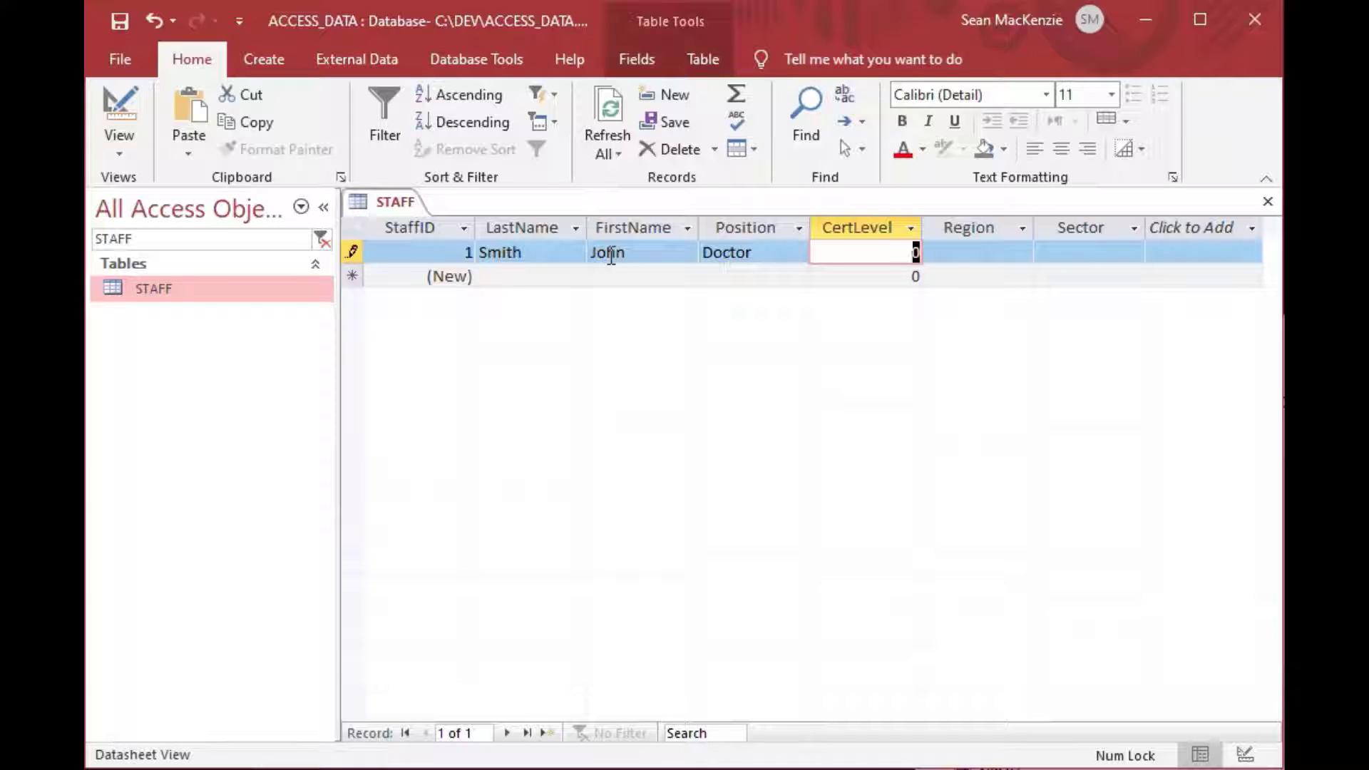
text(1)
key(Tab)
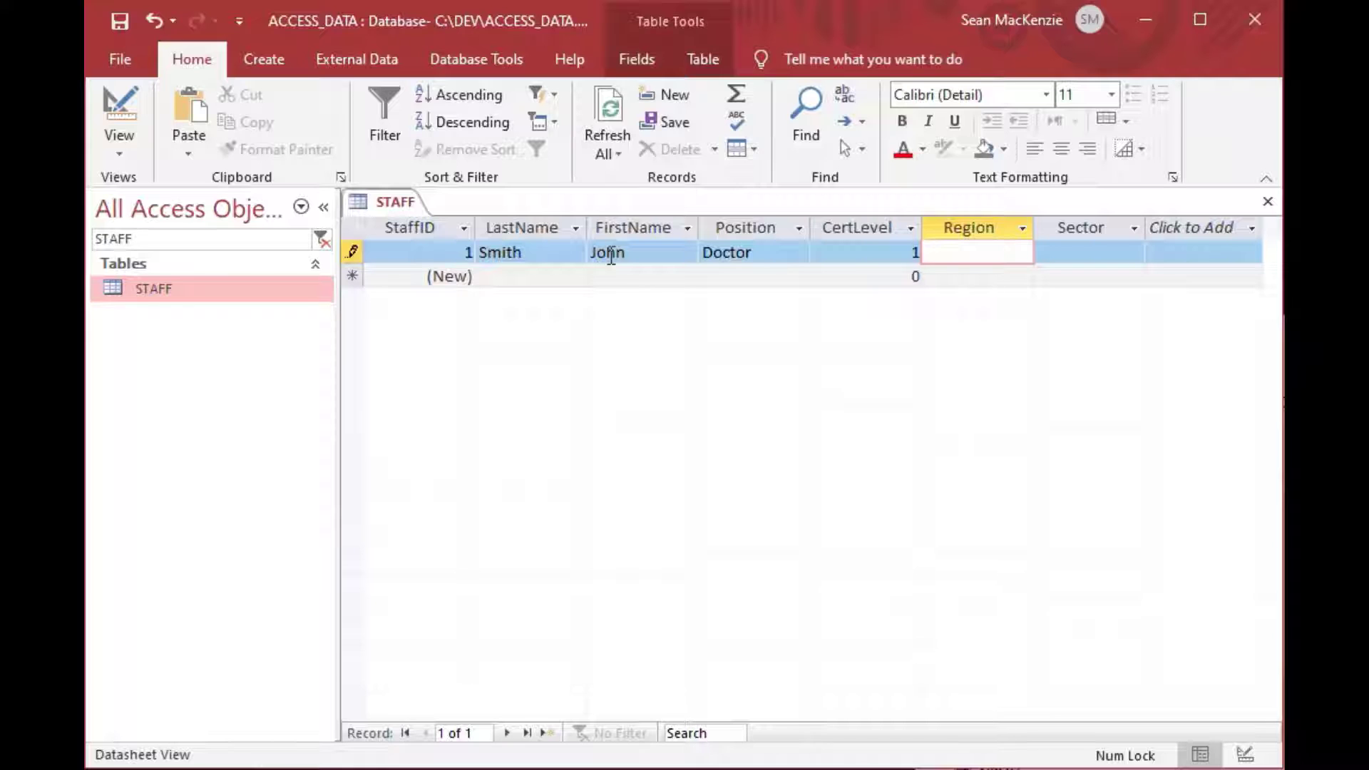
text(A)
key(Tab)
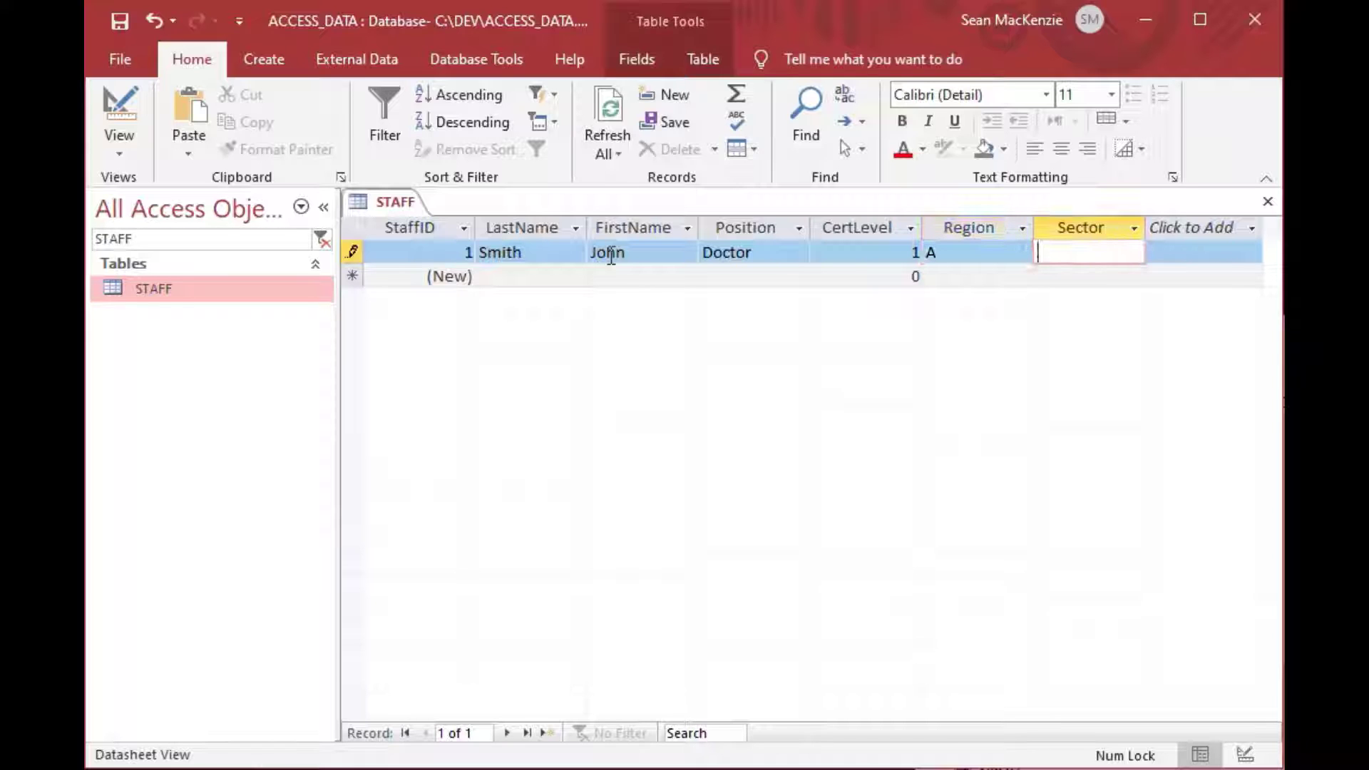
text(Bravo)
key(Tab)
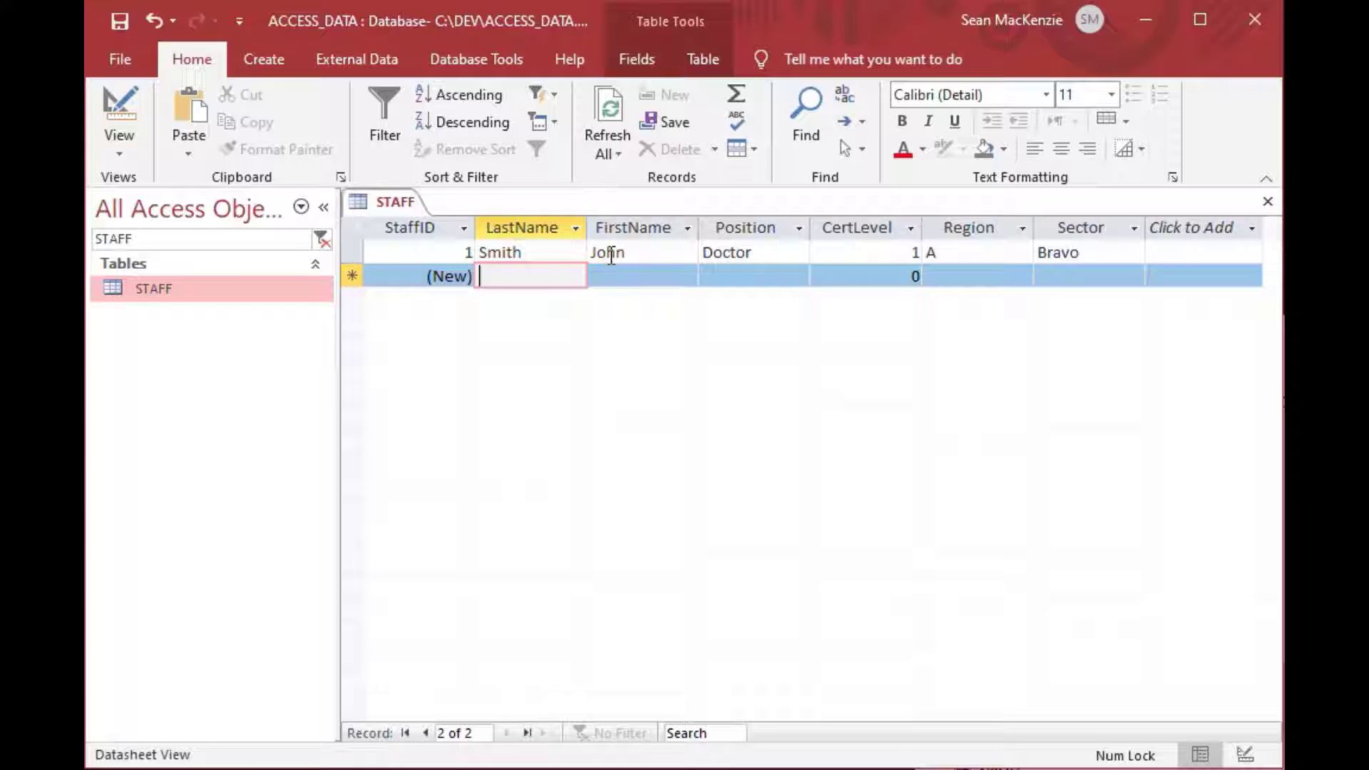
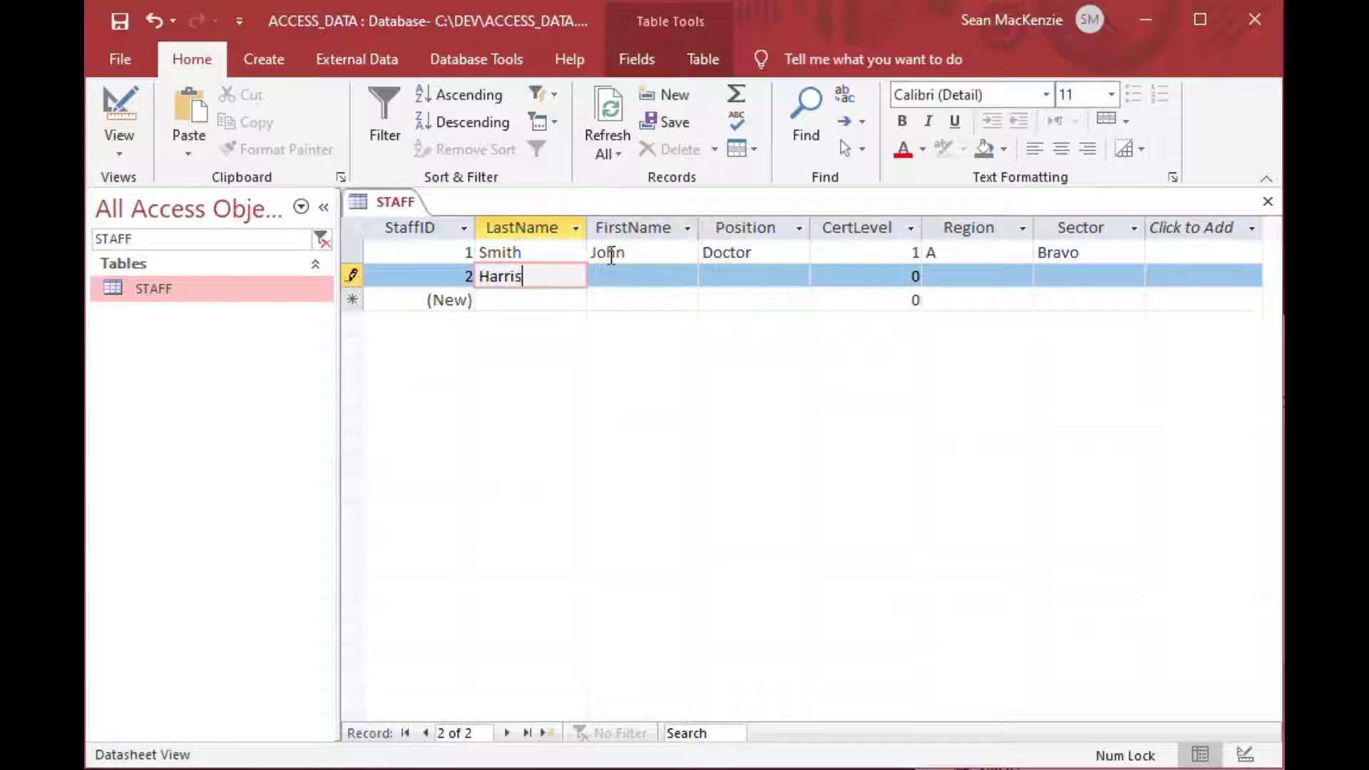
Enter the second staff record: a Nurse with CertLevel 3, region B, sector Charlie.
key(Tab)
key(Tab)
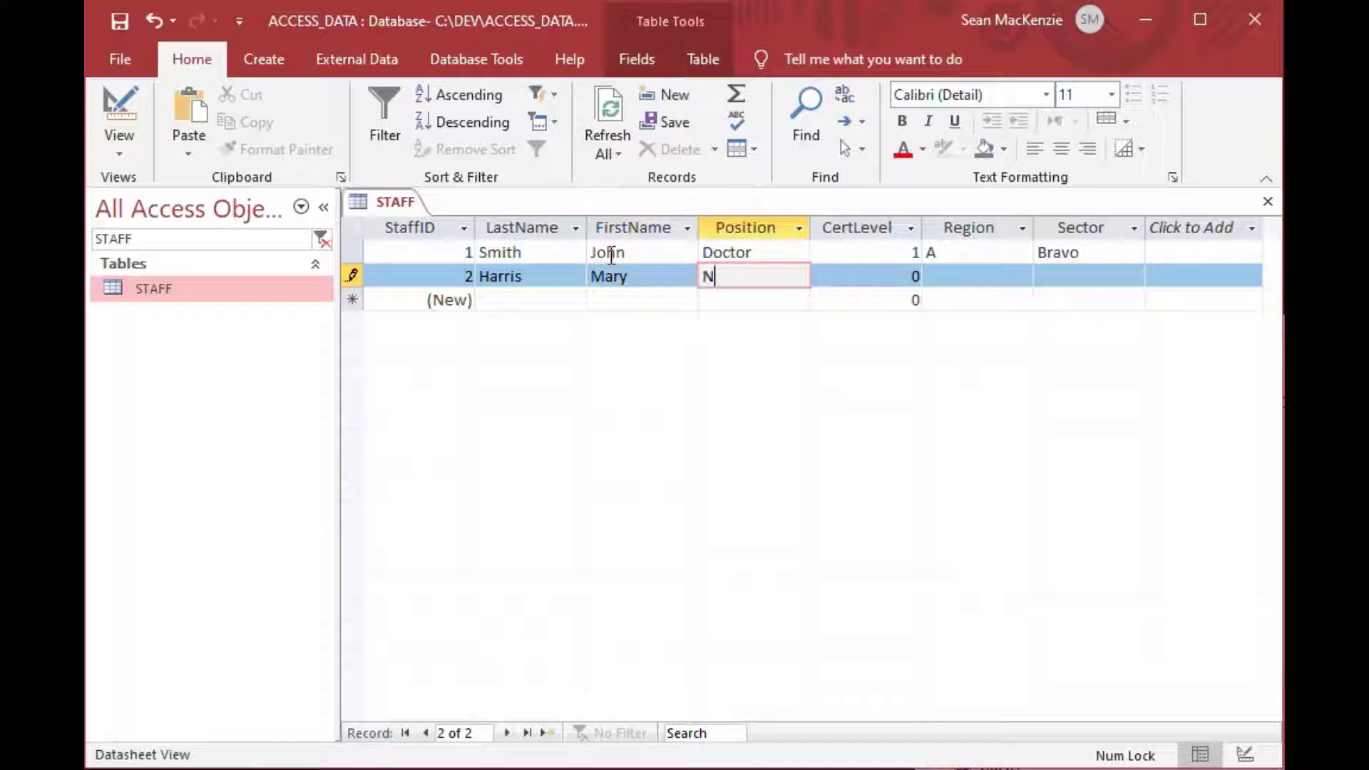
text(Nurse)
key(Tab)
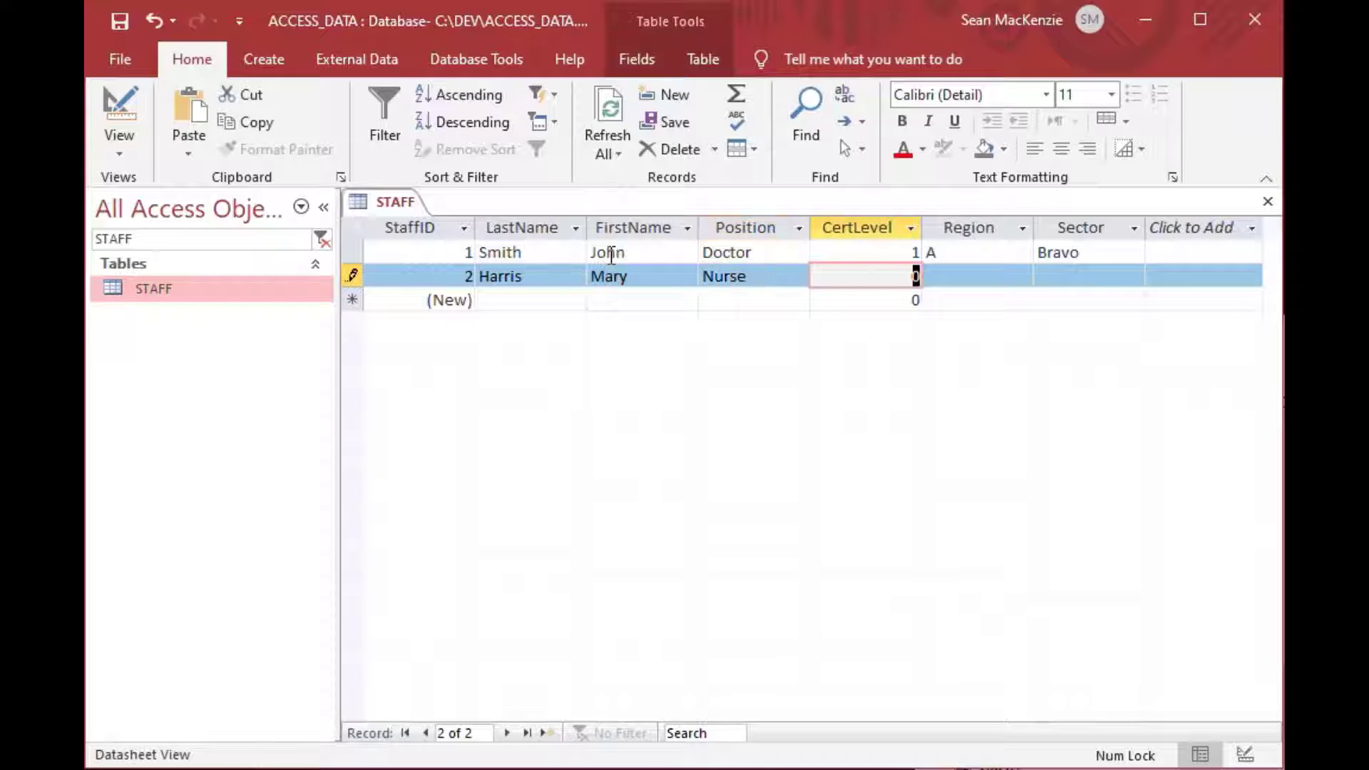
text(3)
key(Tab)
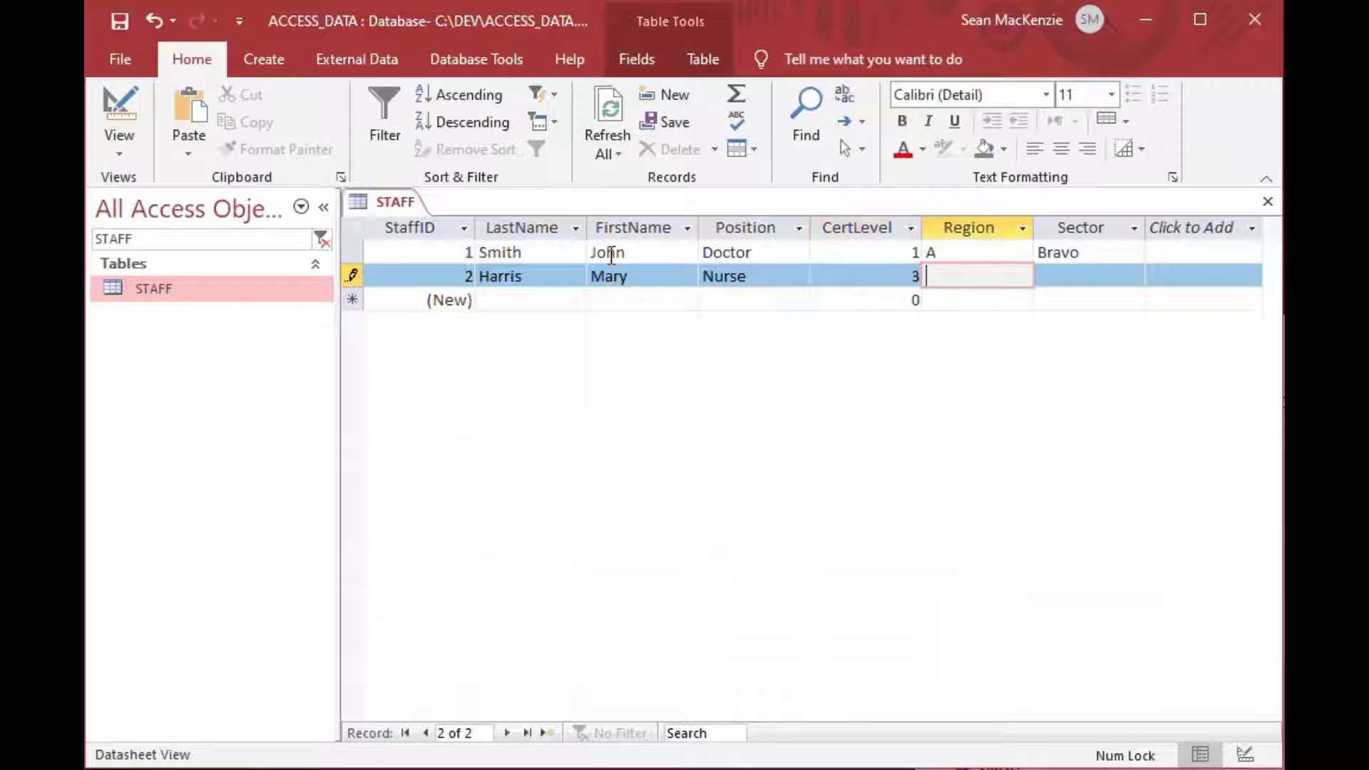
text(B)
key(Tab)
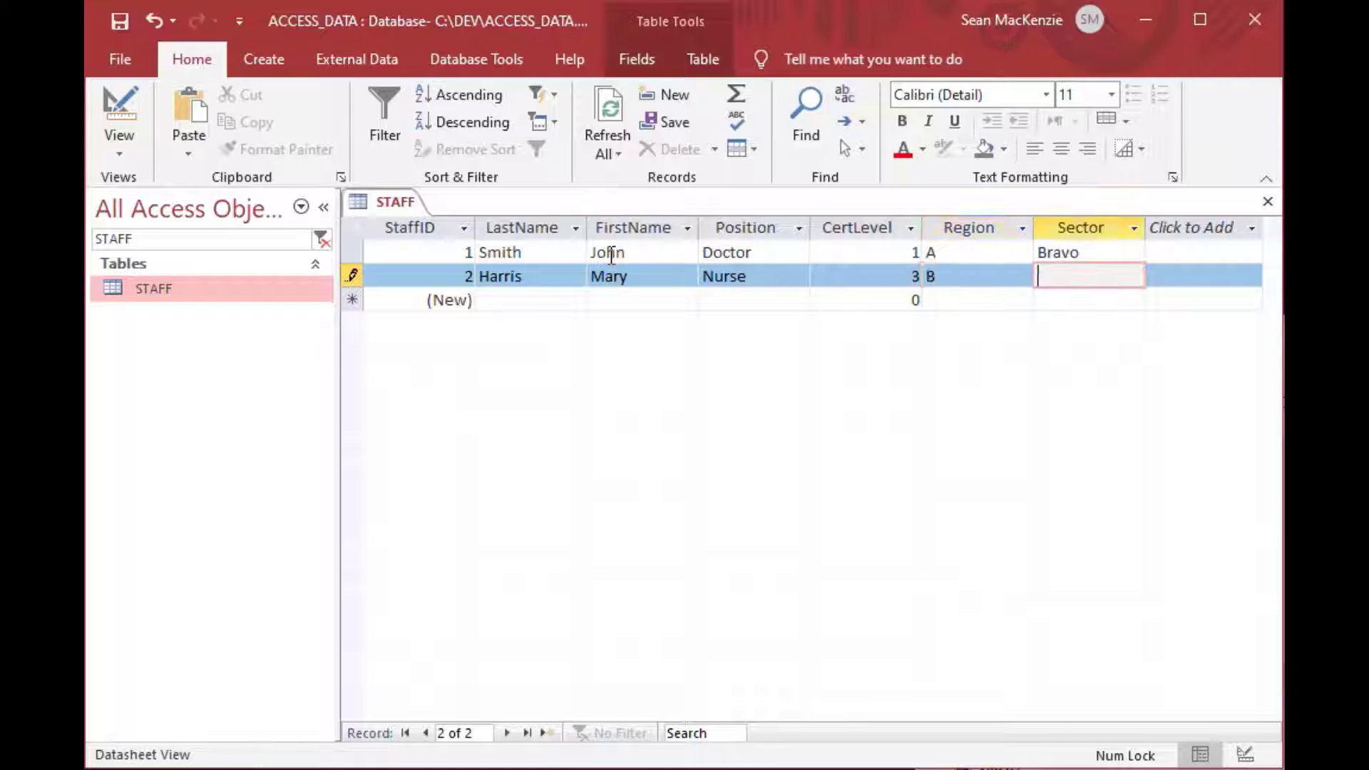
text(Charlie)
key(Tab)
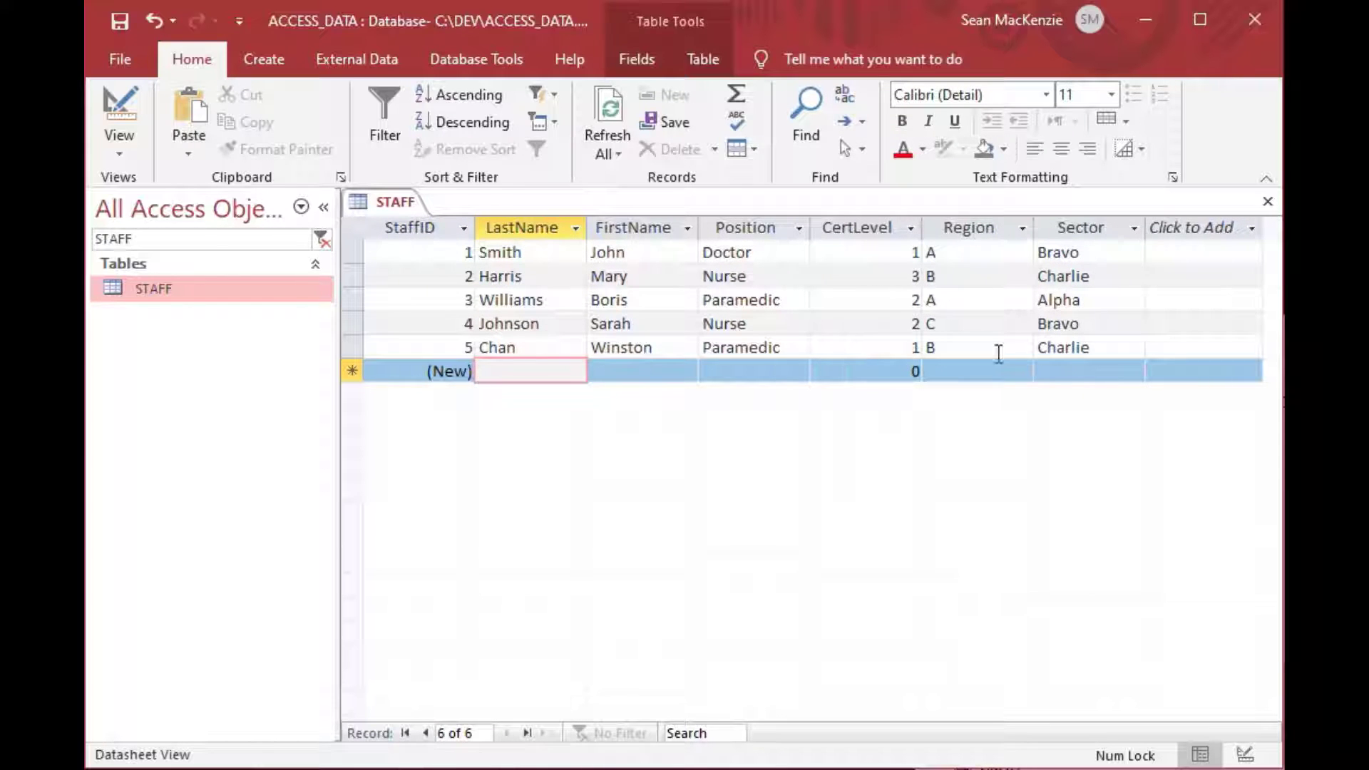
click(536, 232)
drag(537, 232, 1110, 245)
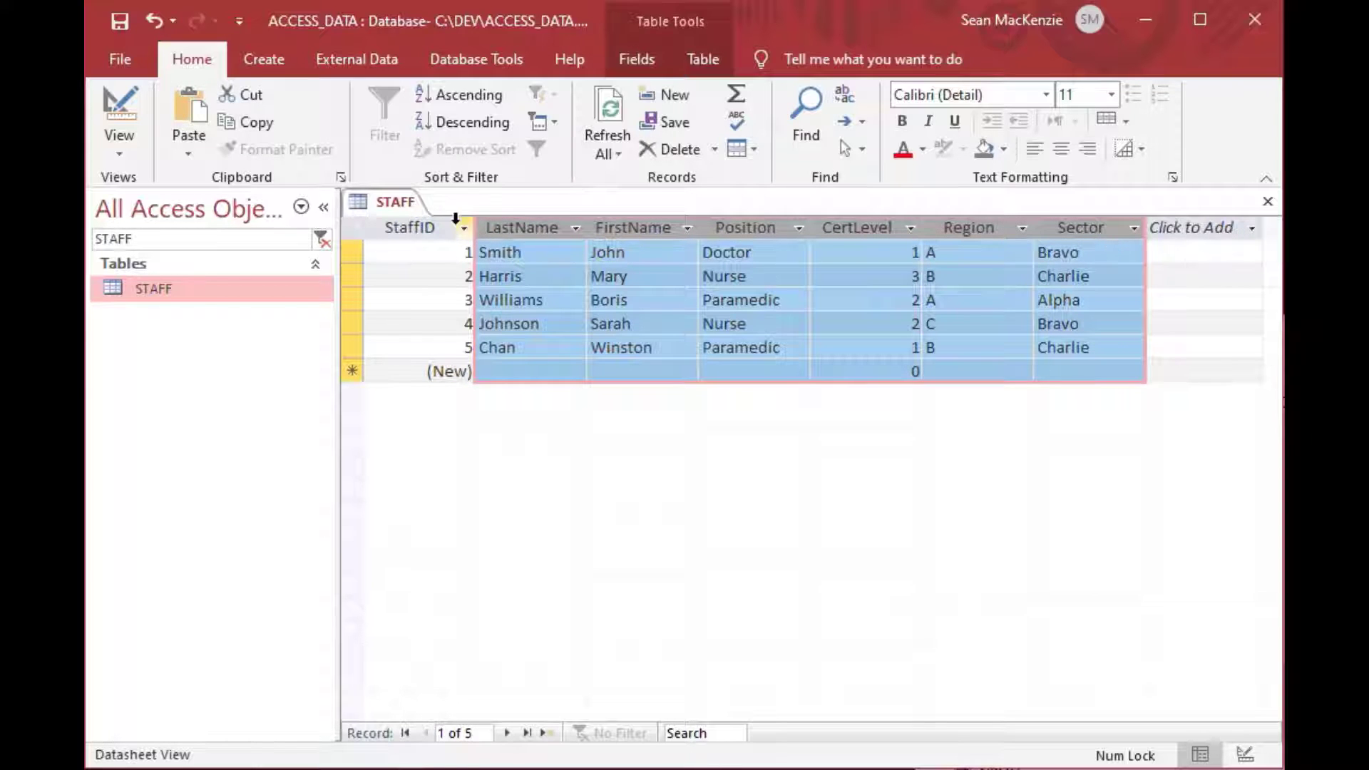
click(416, 228)
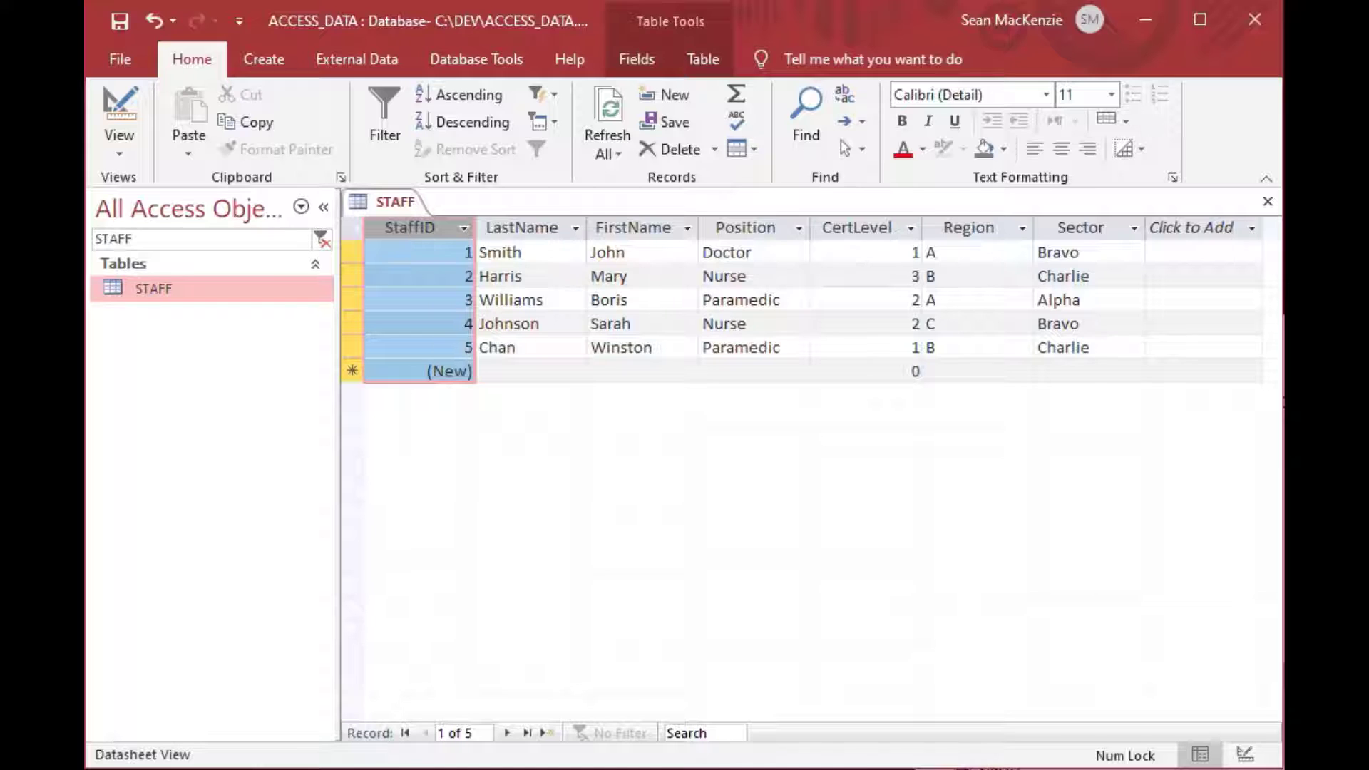
Close the STAFF table and create a blank form in Design View, selecting its Detail section.
click(1269, 204)
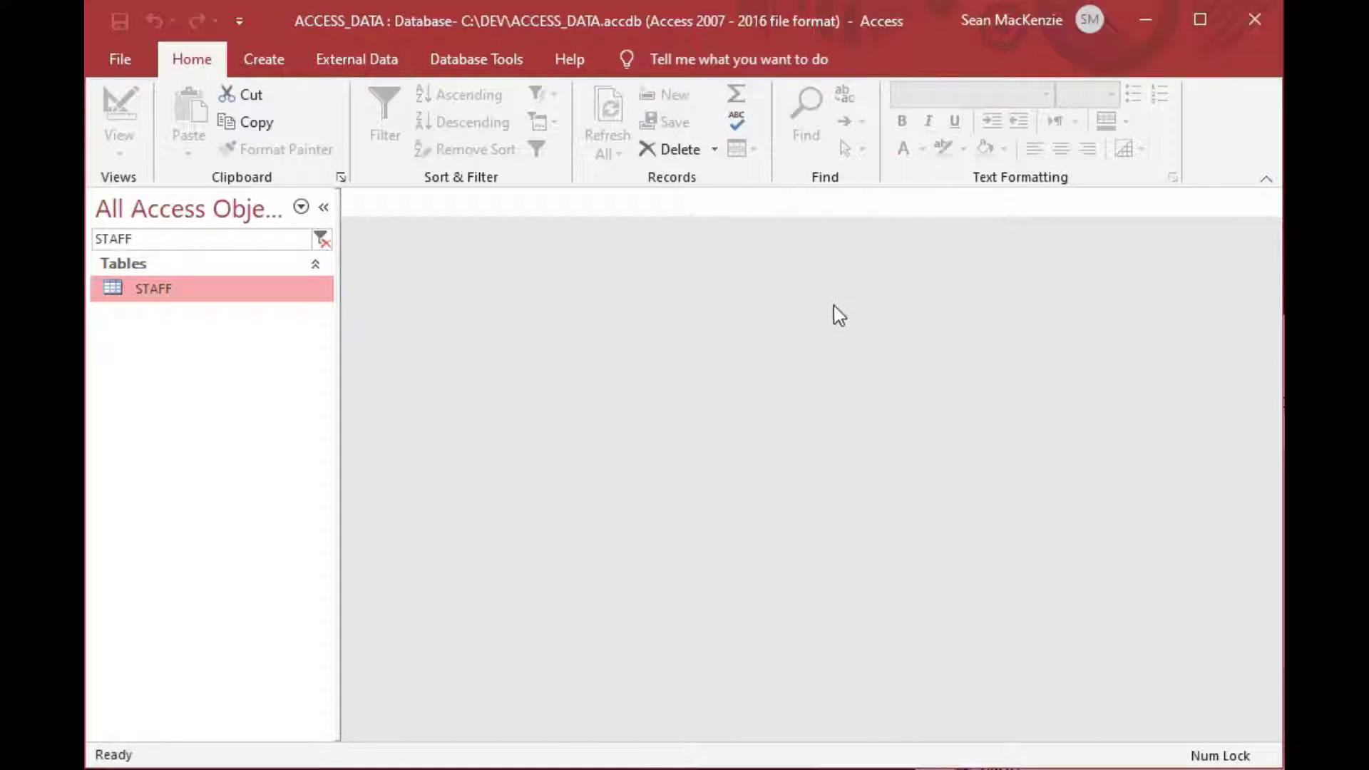
click(268, 72)
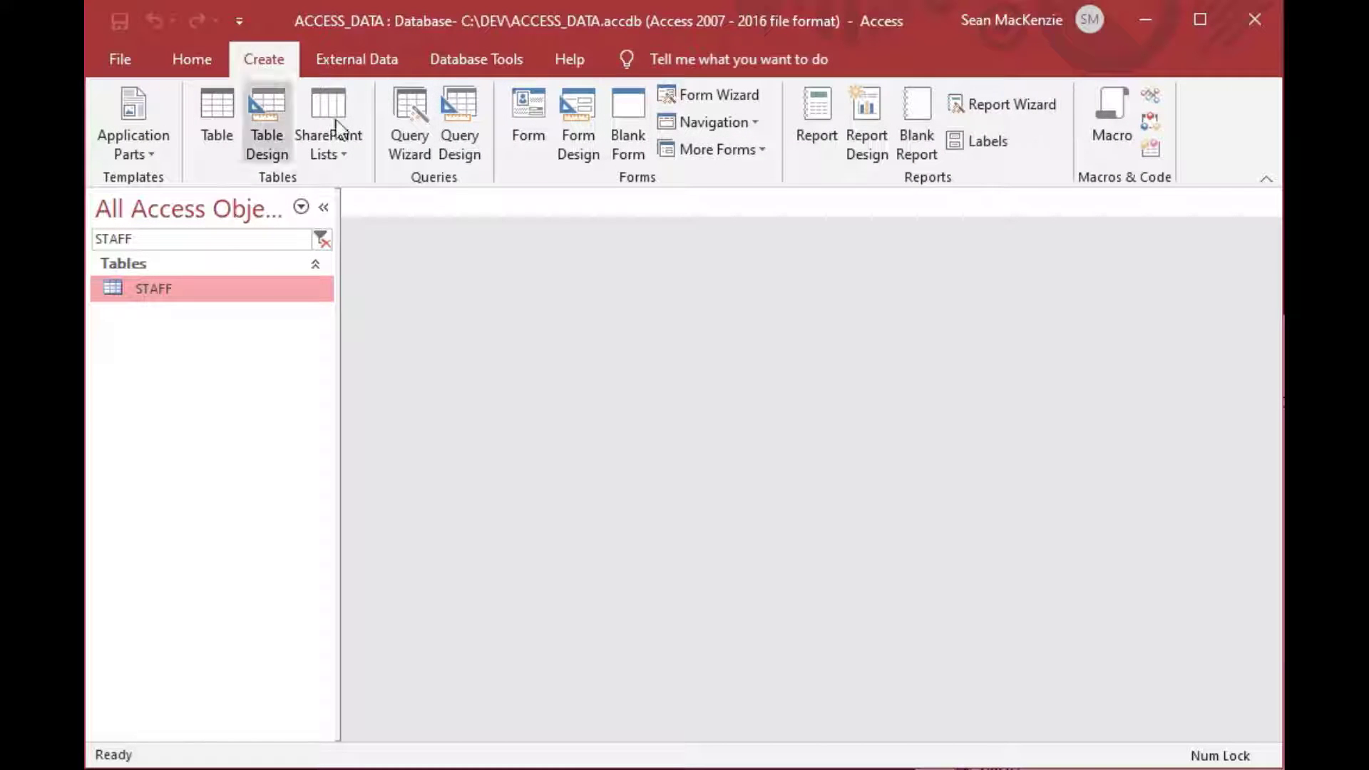
click(576, 119)
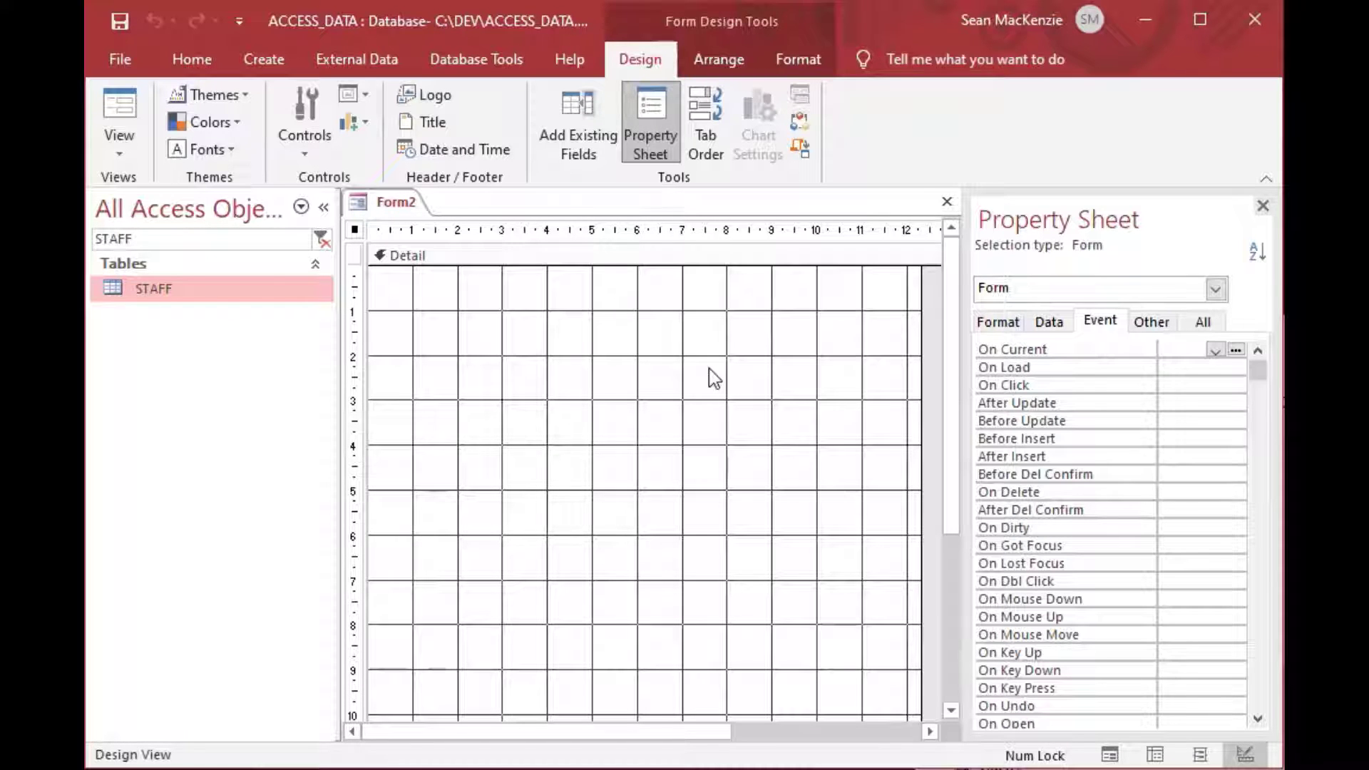
drag(955, 448, 948, 345)
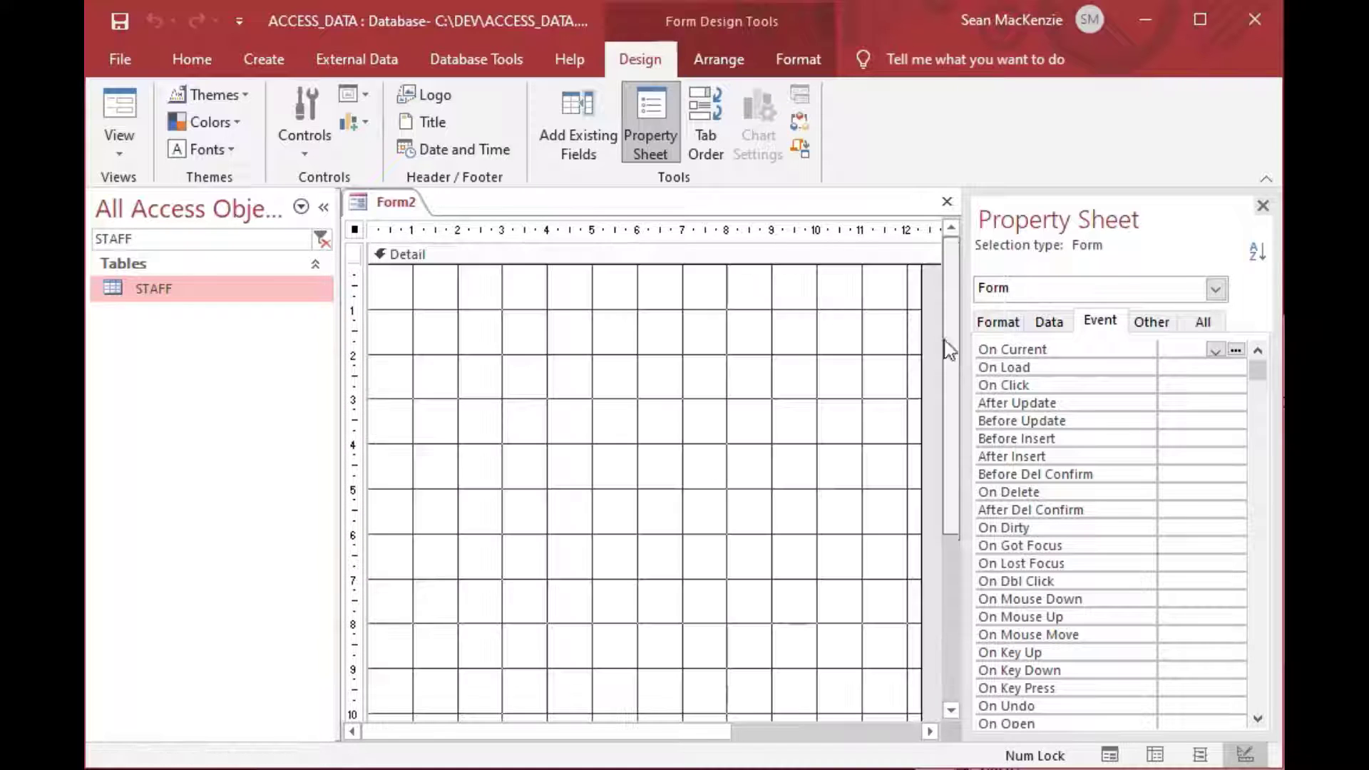
click(461, 302)
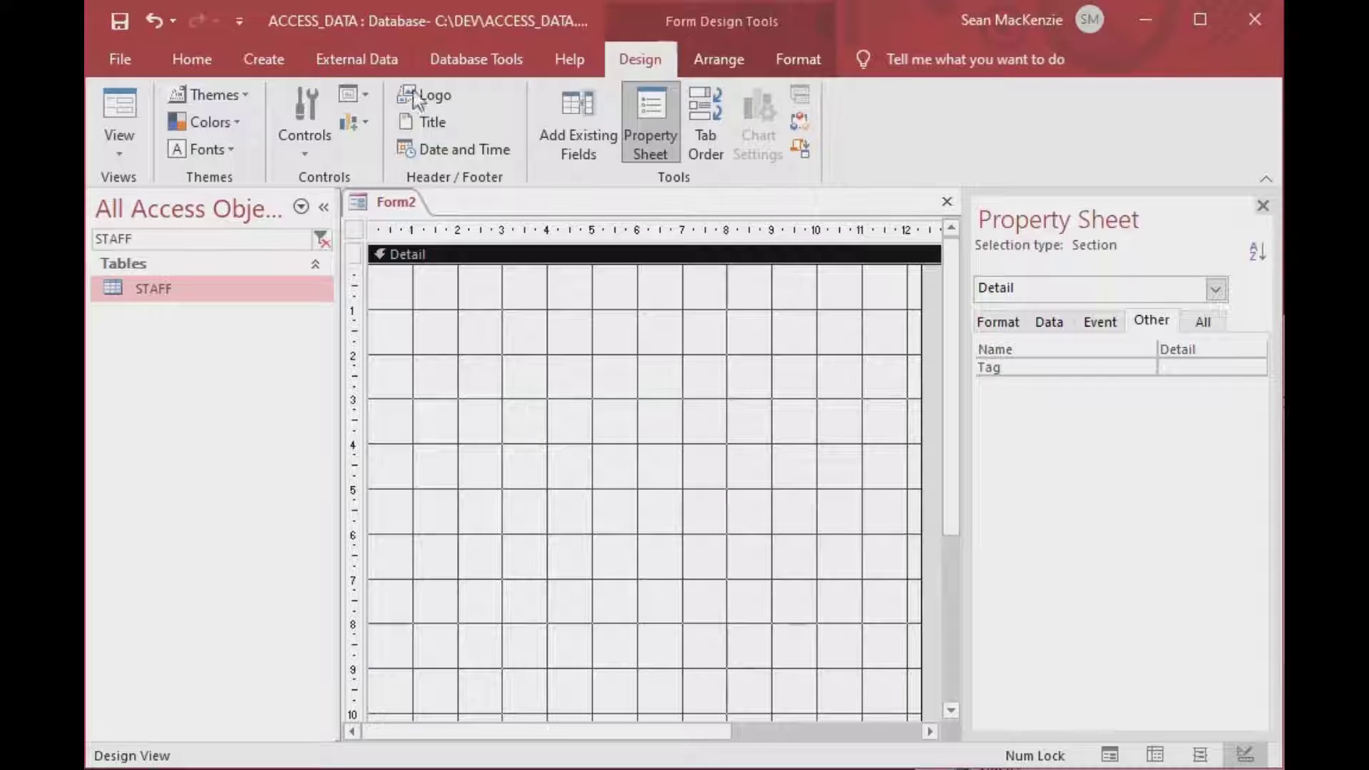
click(307, 130)
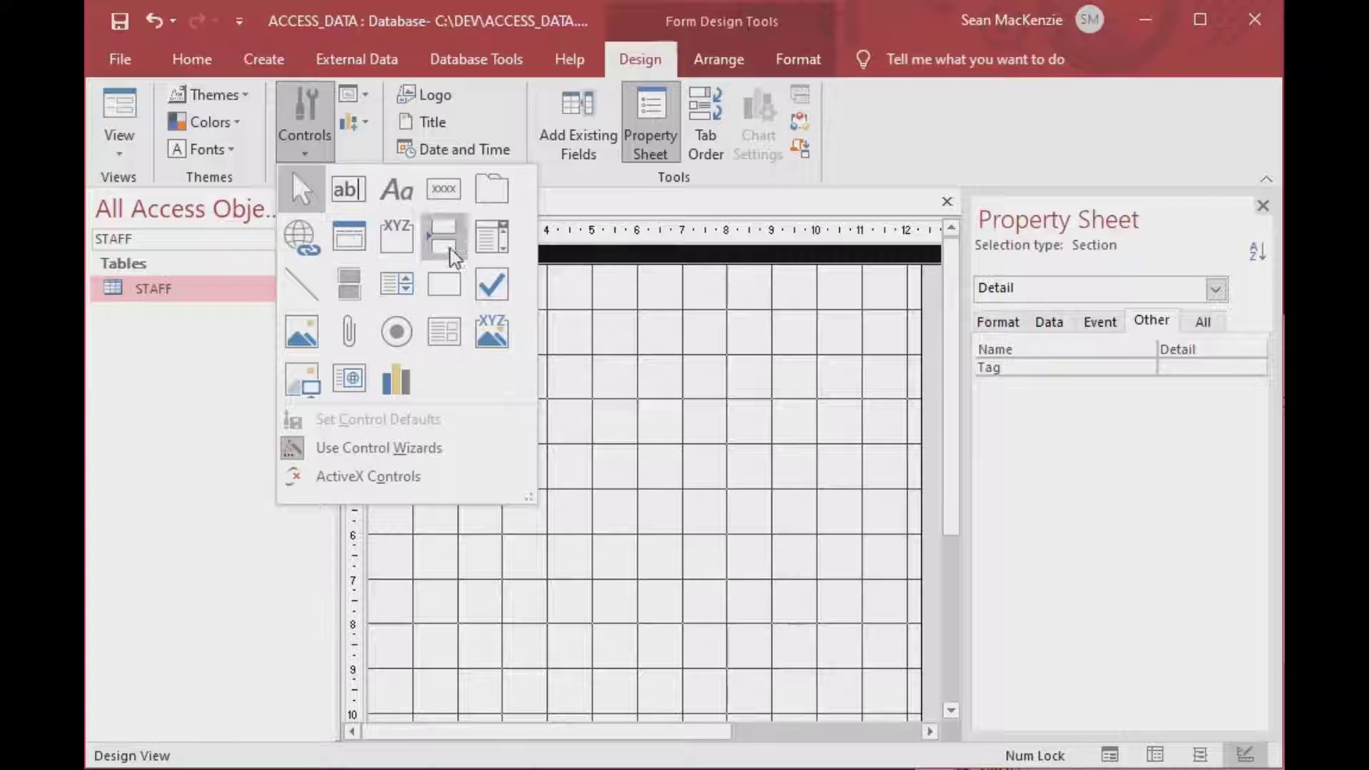
Place an unbound combo box without the wizard and change its label to Staff.
click(505, 245)
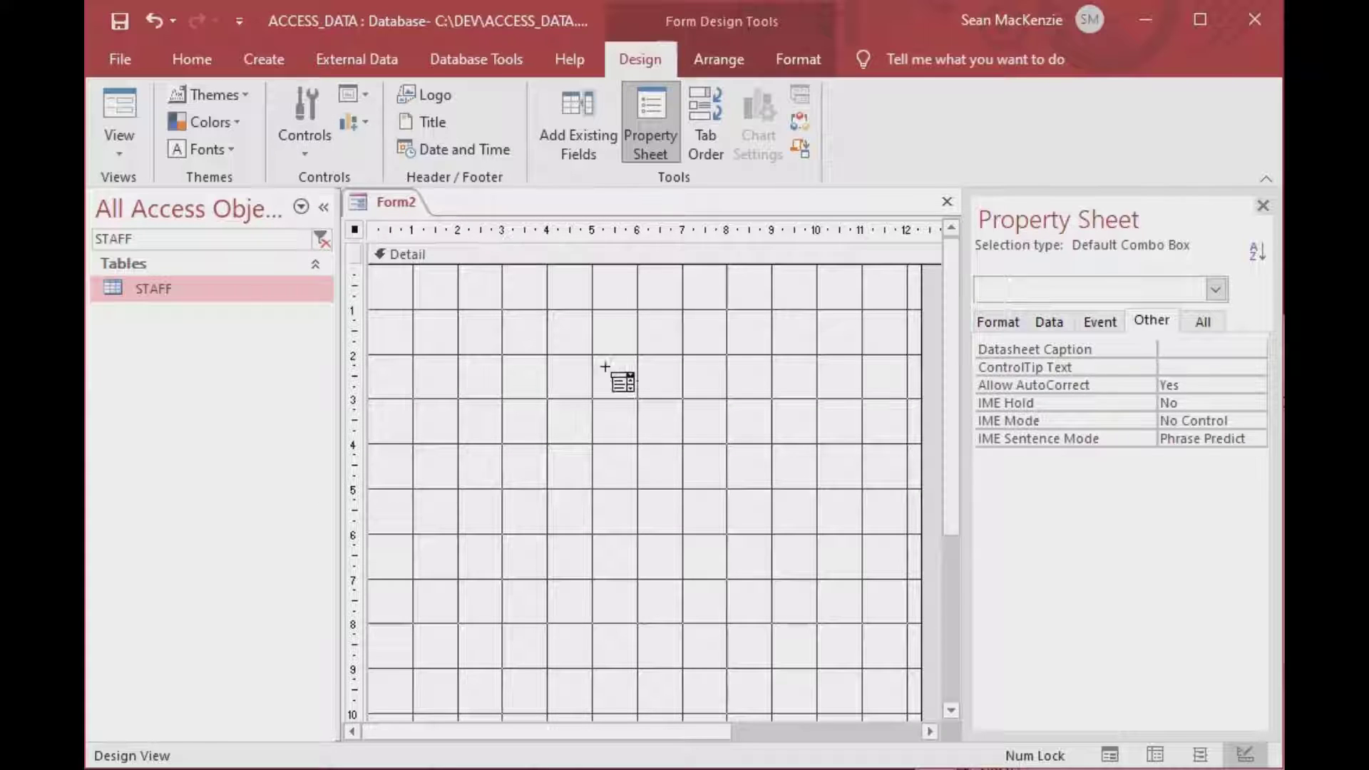
click(639, 417)
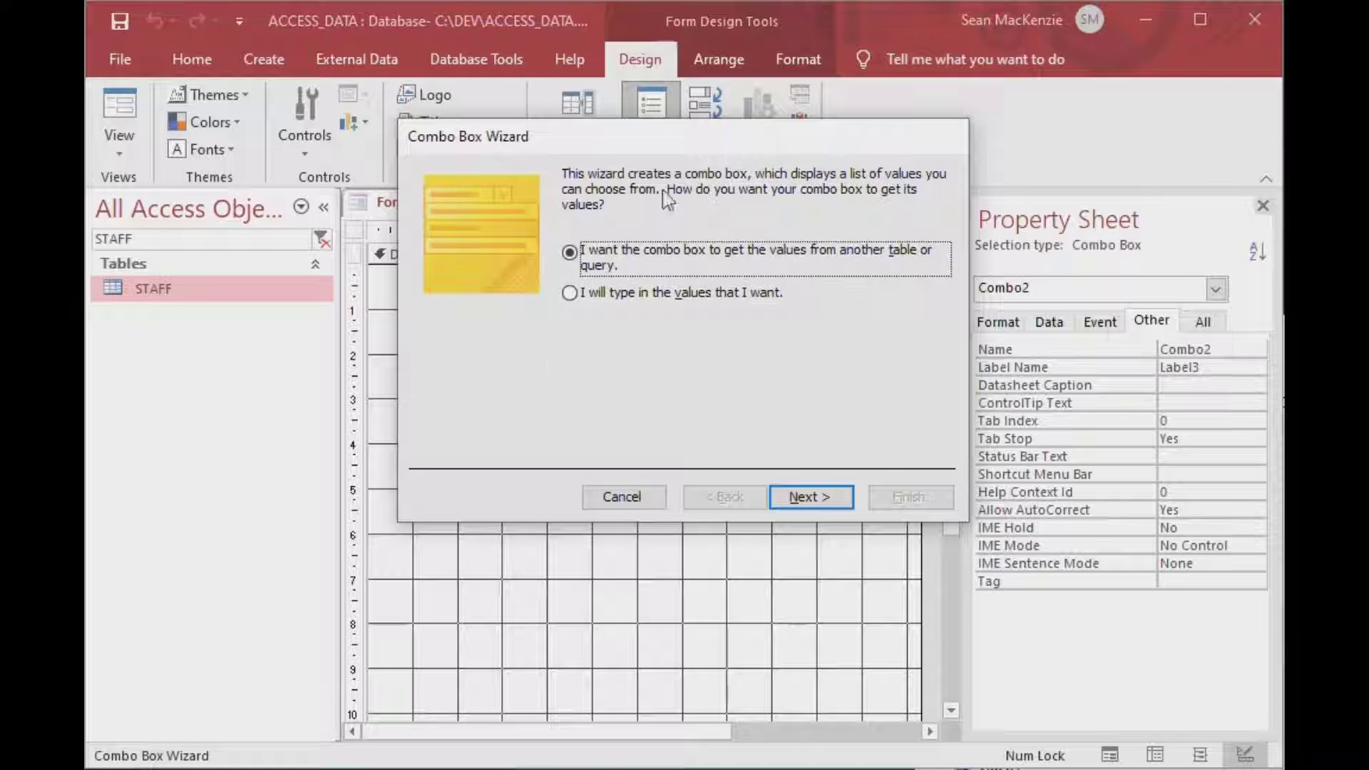
click(630, 503)
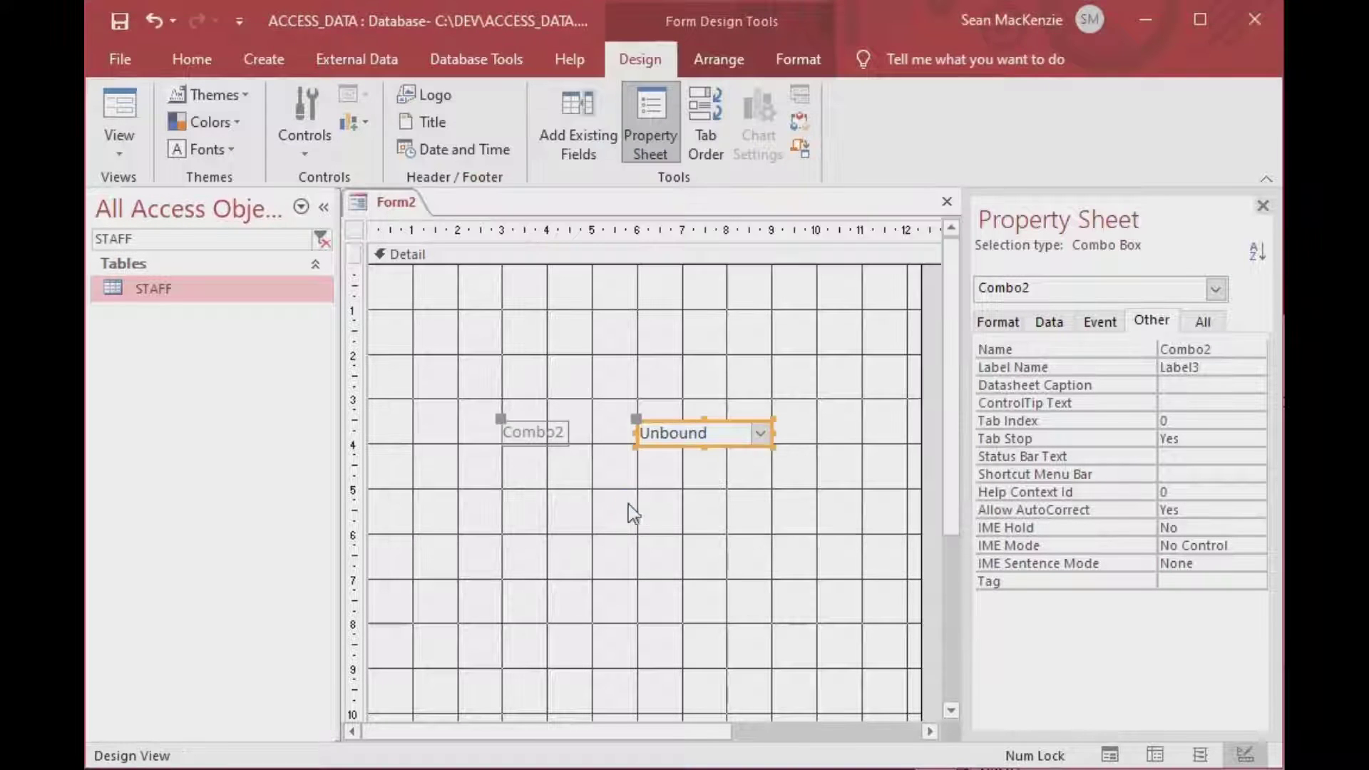
click(563, 433)
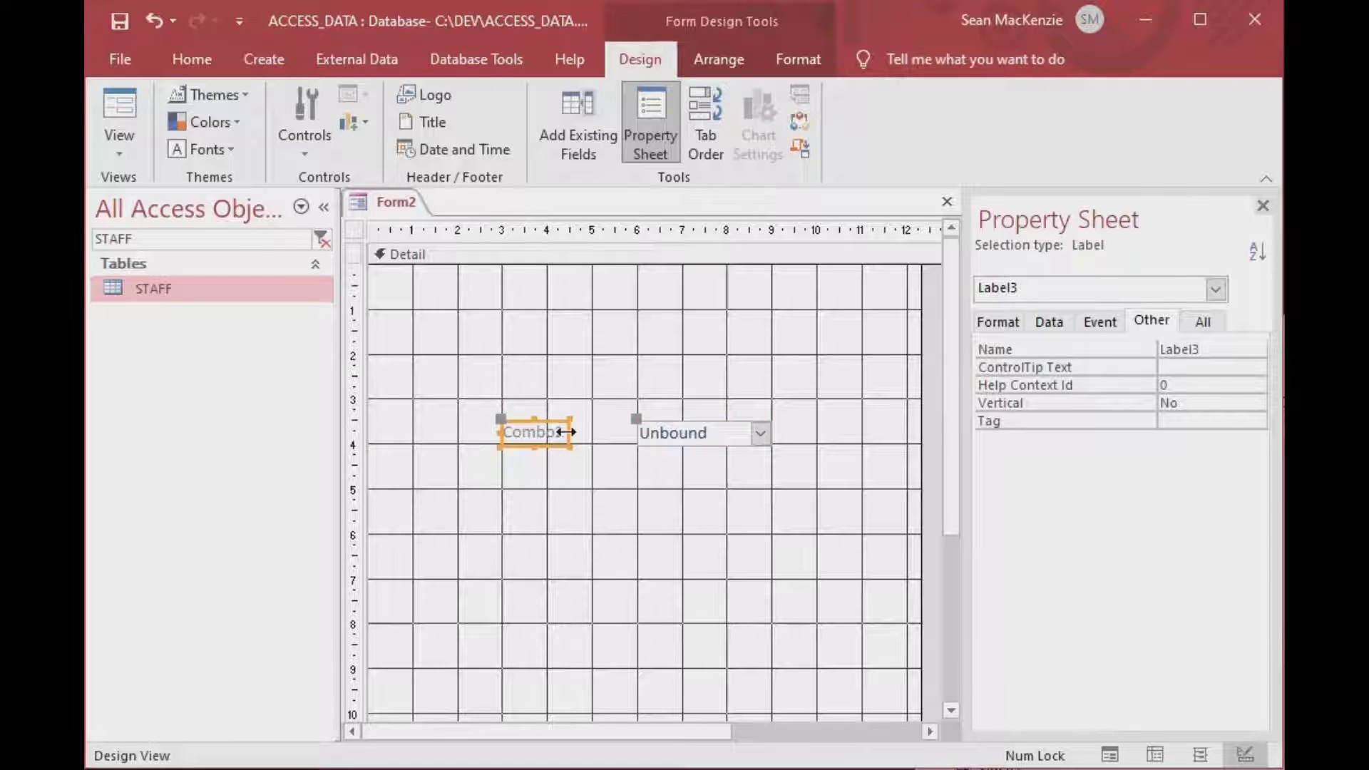
drag(567, 432, 623, 432)
click(590, 432)
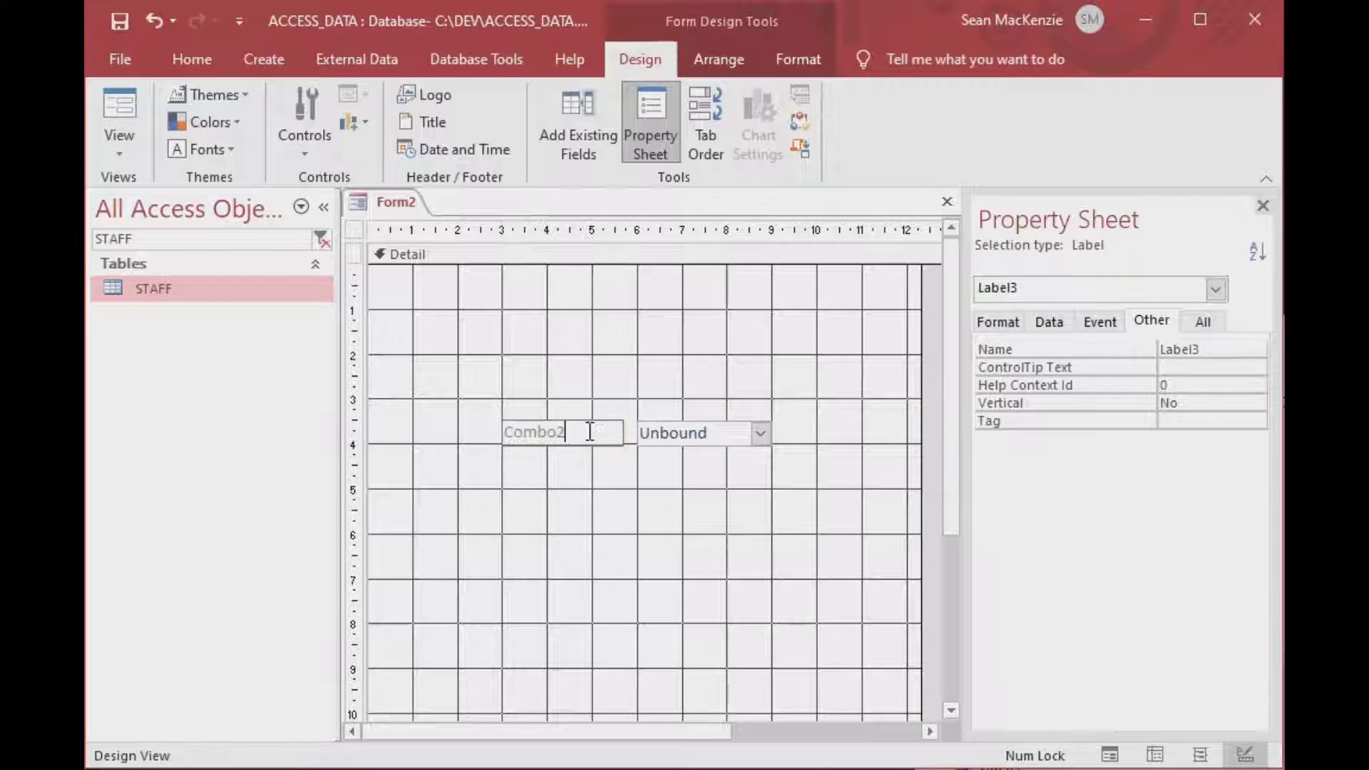
key(BackSpace)
key(BackSpace)
key(BackSpace)
key(BackSpace)
key(BackSpace)
key(BackSpace)
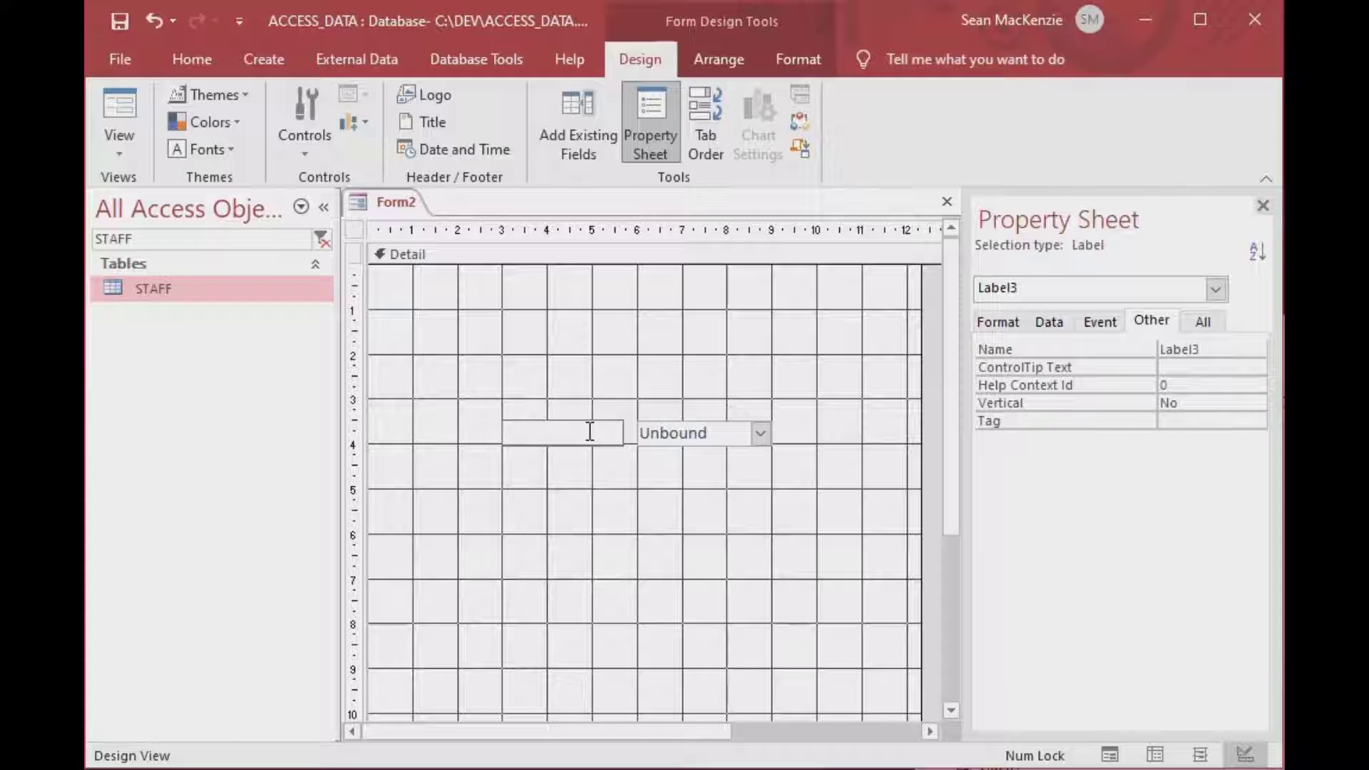
text(Staff)
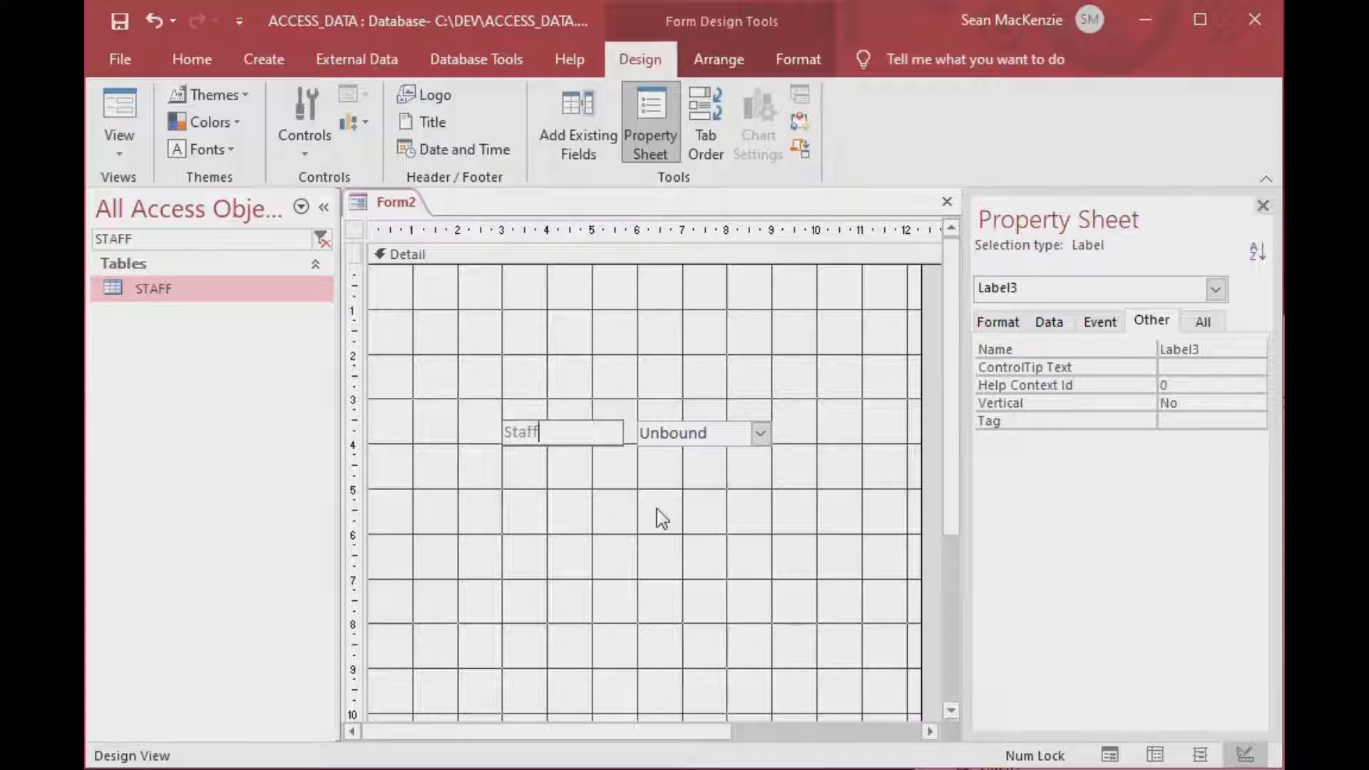
click(656, 520)
Widen the unbound combo box to the right.
click(759, 433)
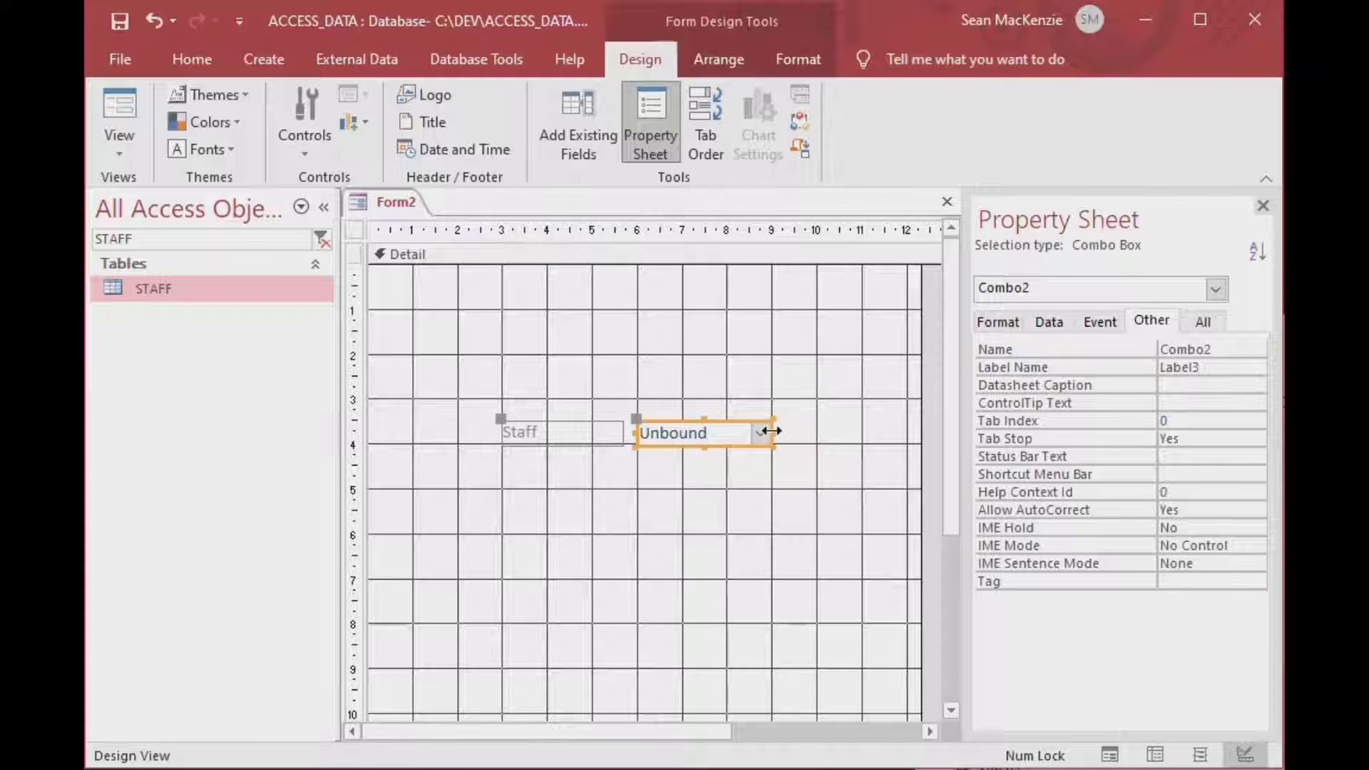
drag(774, 433, 890, 433)
click(817, 546)
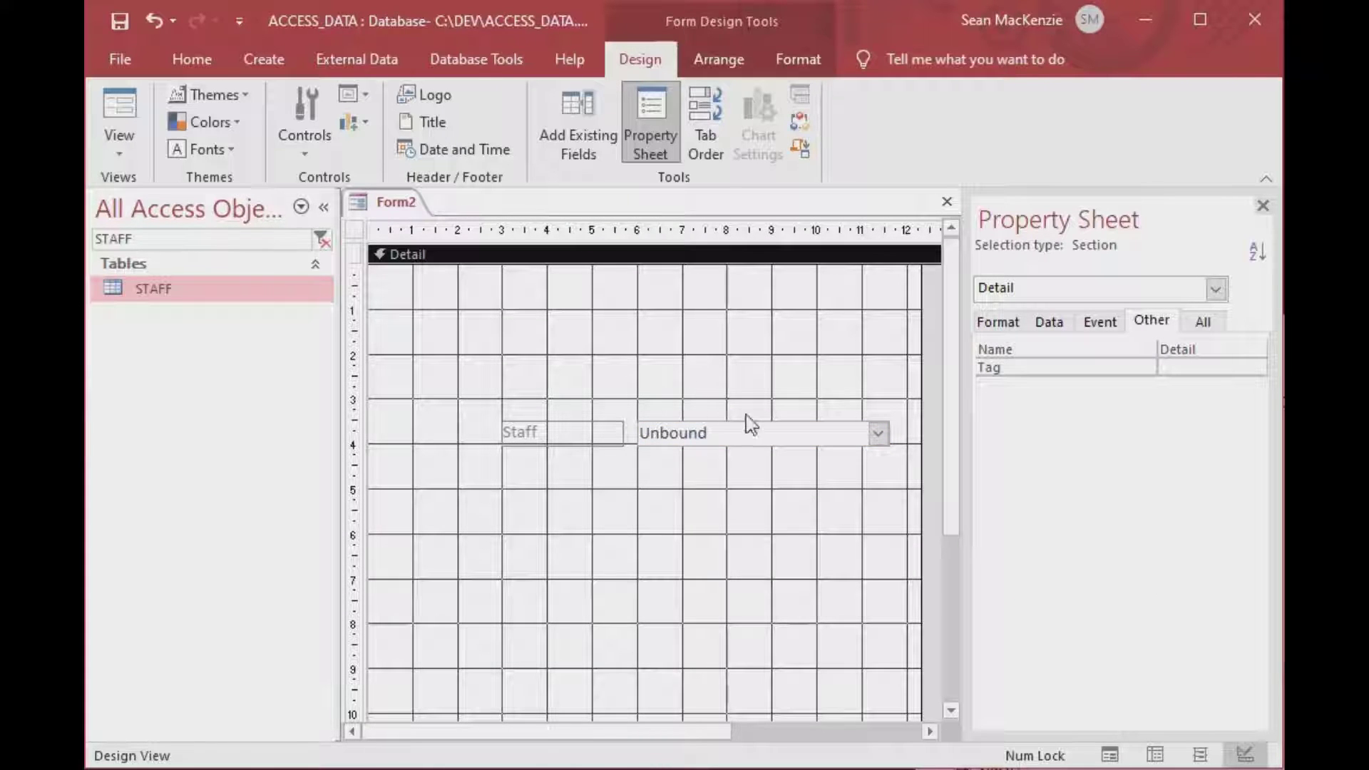
Rename the combo box to cboStaff in the Property Sheet's Other tab.
click(757, 431)
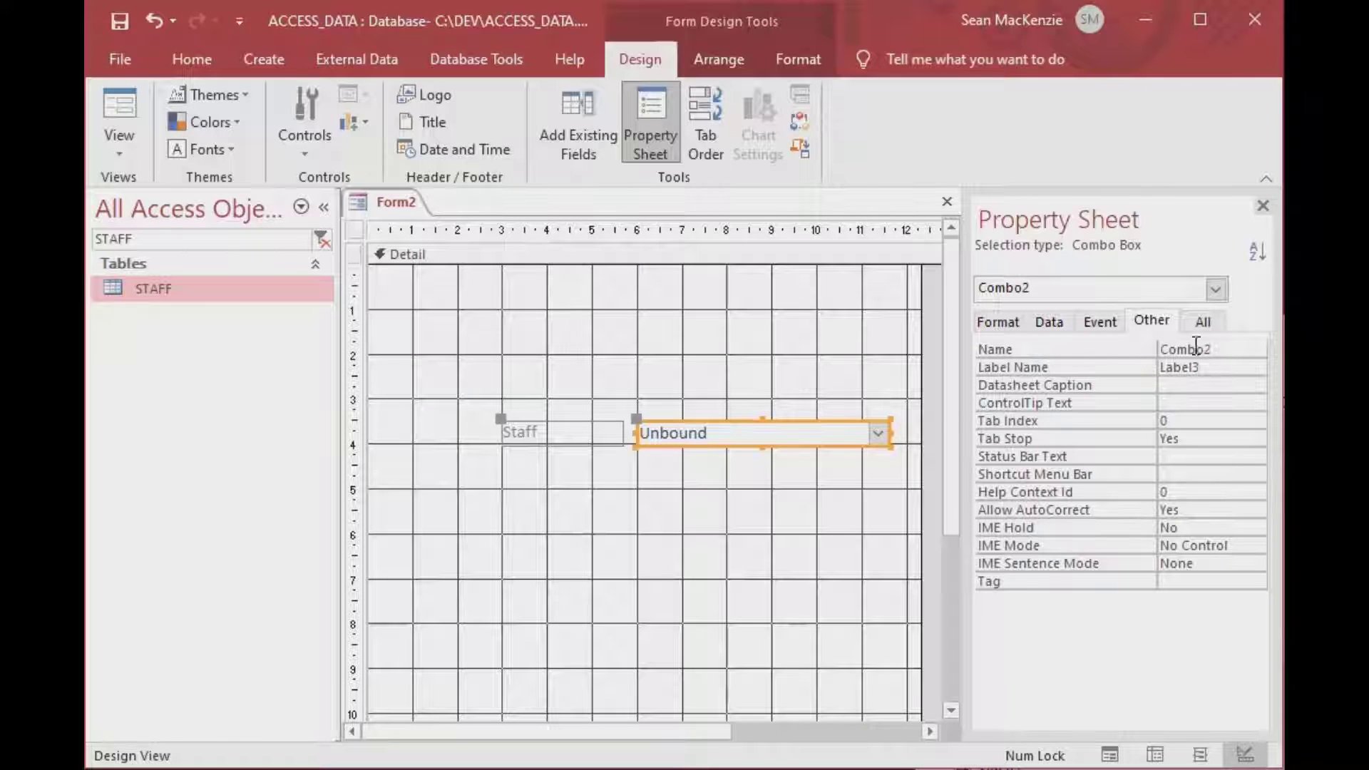
click(1150, 320)
drag(1196, 350, 1224, 351)
key(BackSpace)
key(BackSpace)
key(BackSpace)
key(BackSpace)
key(BackSpace)
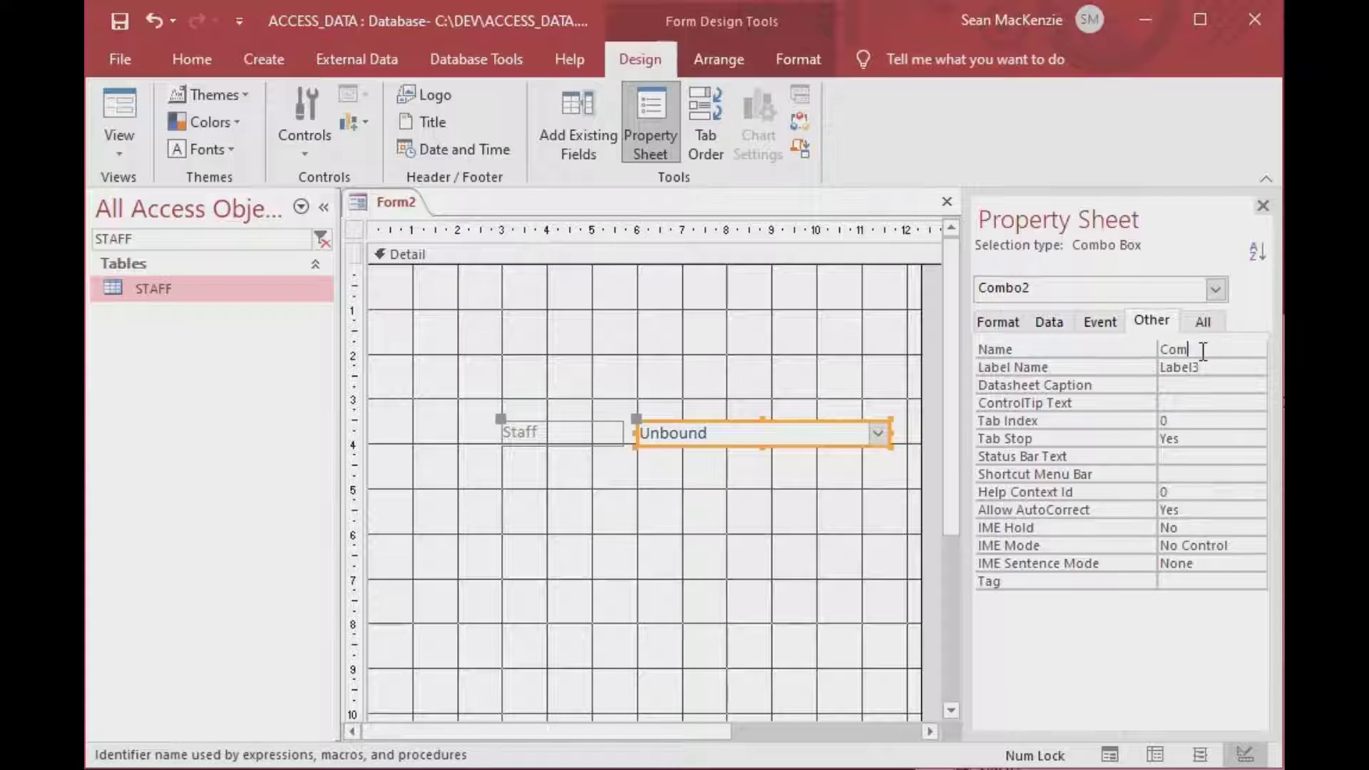
text(cboStaff)
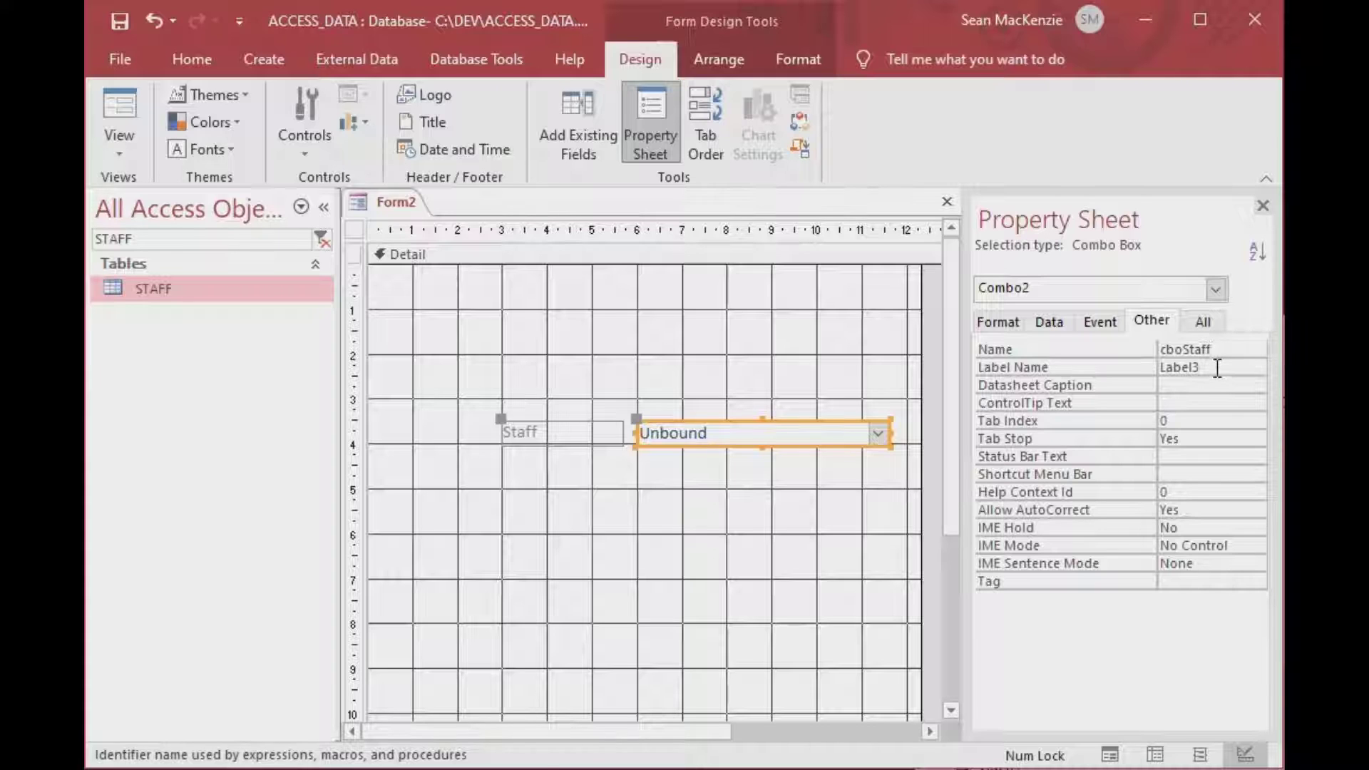
click(1217, 368)
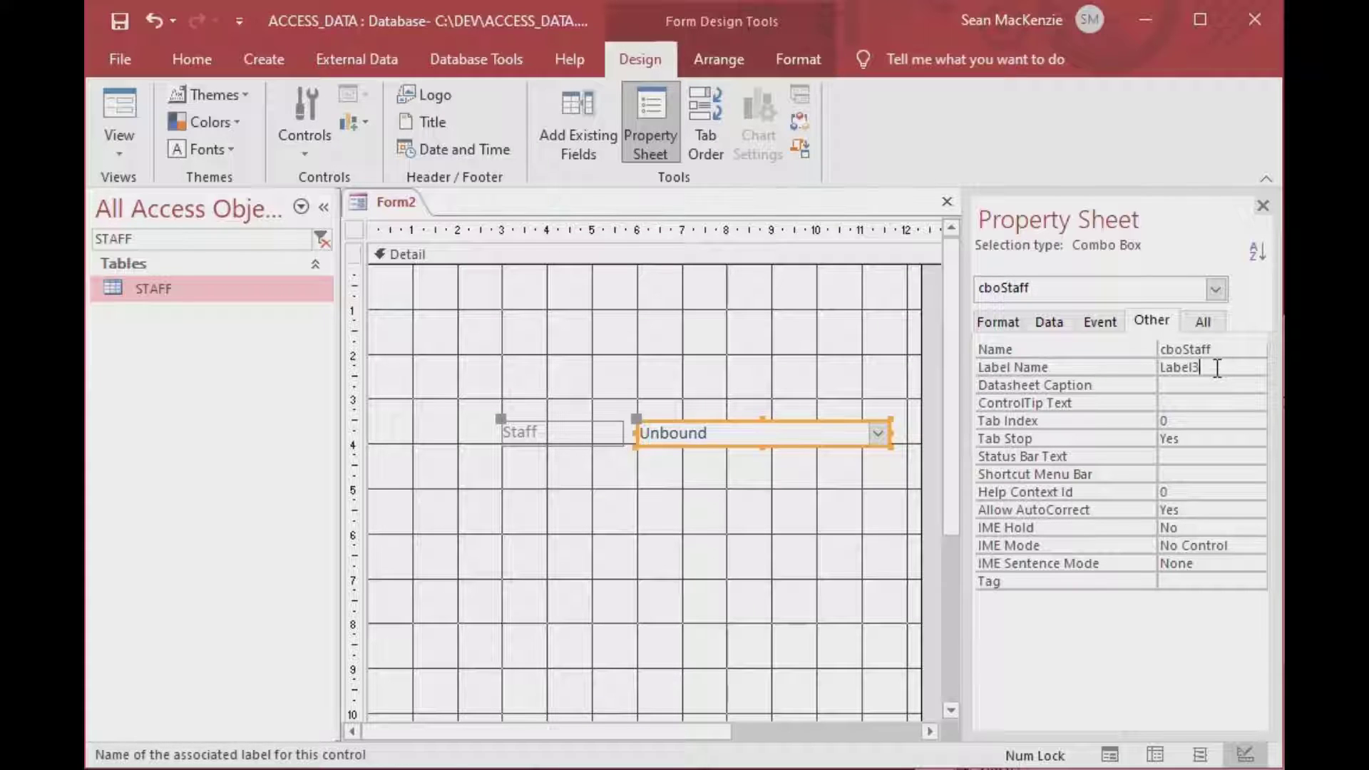
Launch the Query Builder for the combo box's Row Source.
click(1049, 320)
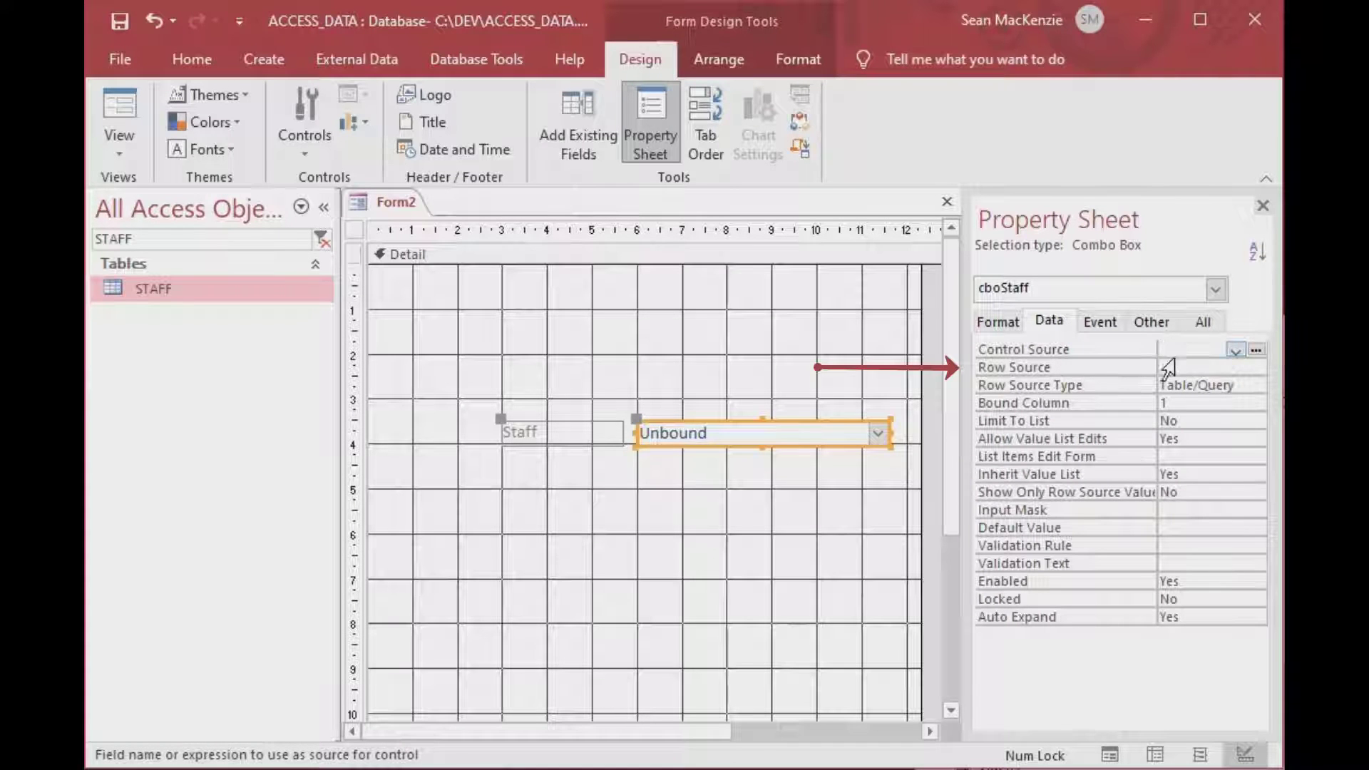
click(1173, 367)
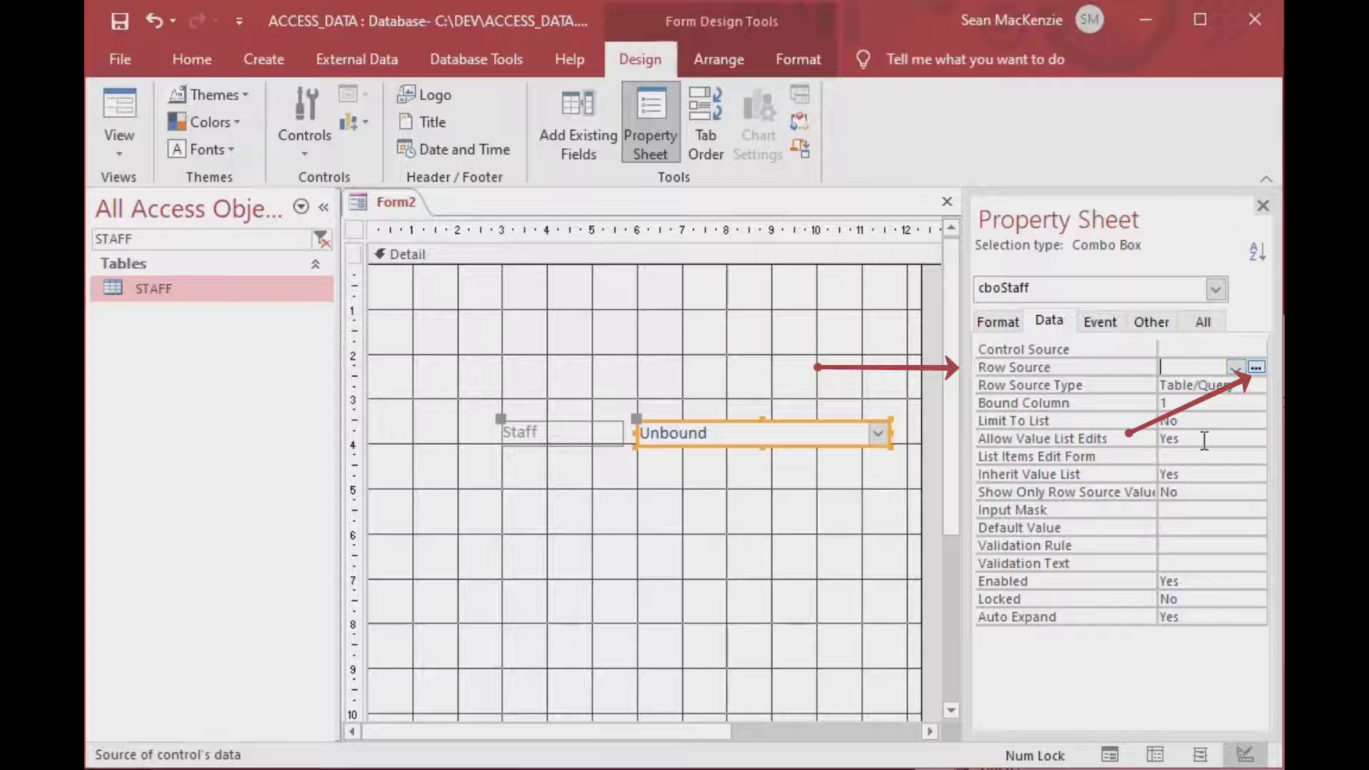
click(1256, 368)
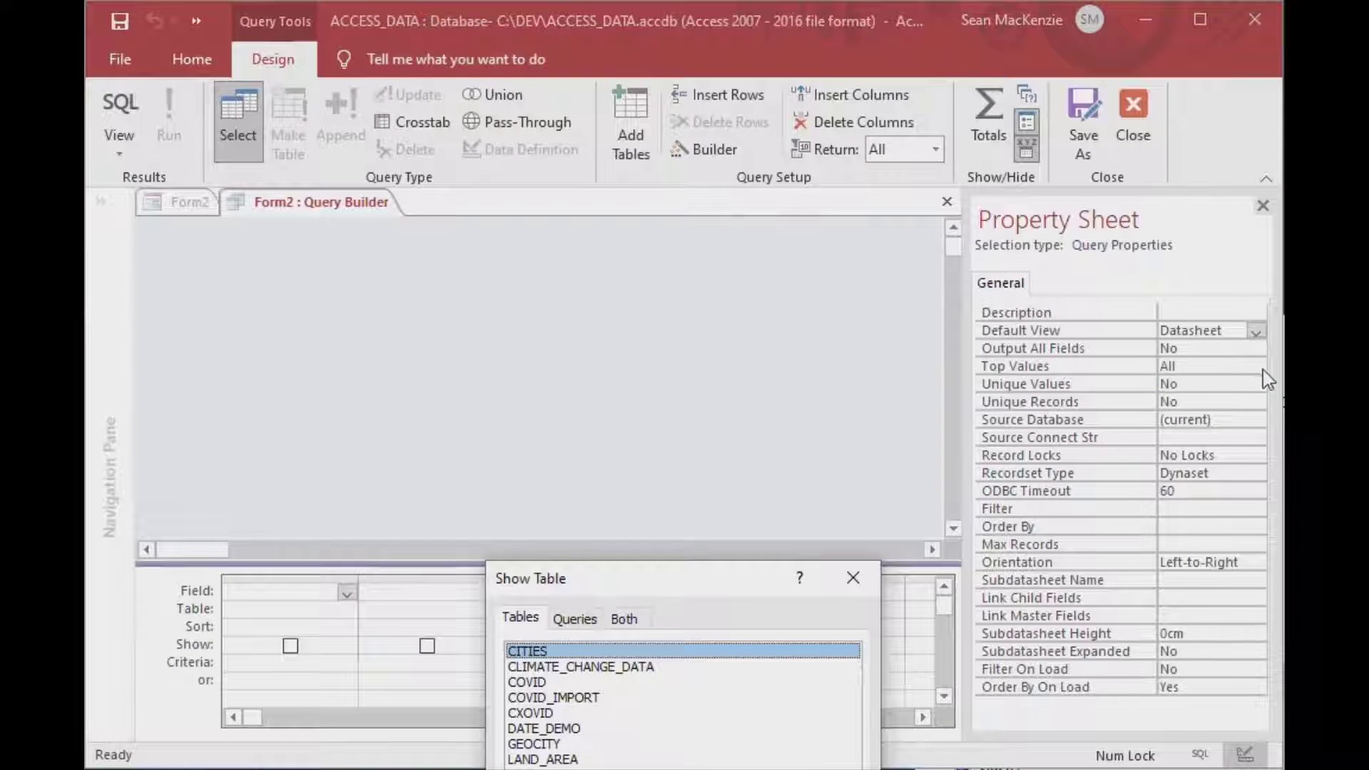
Add the STAFF table to the row source query and enlarge its field list to show every field.
drag(681, 580, 784, 147)
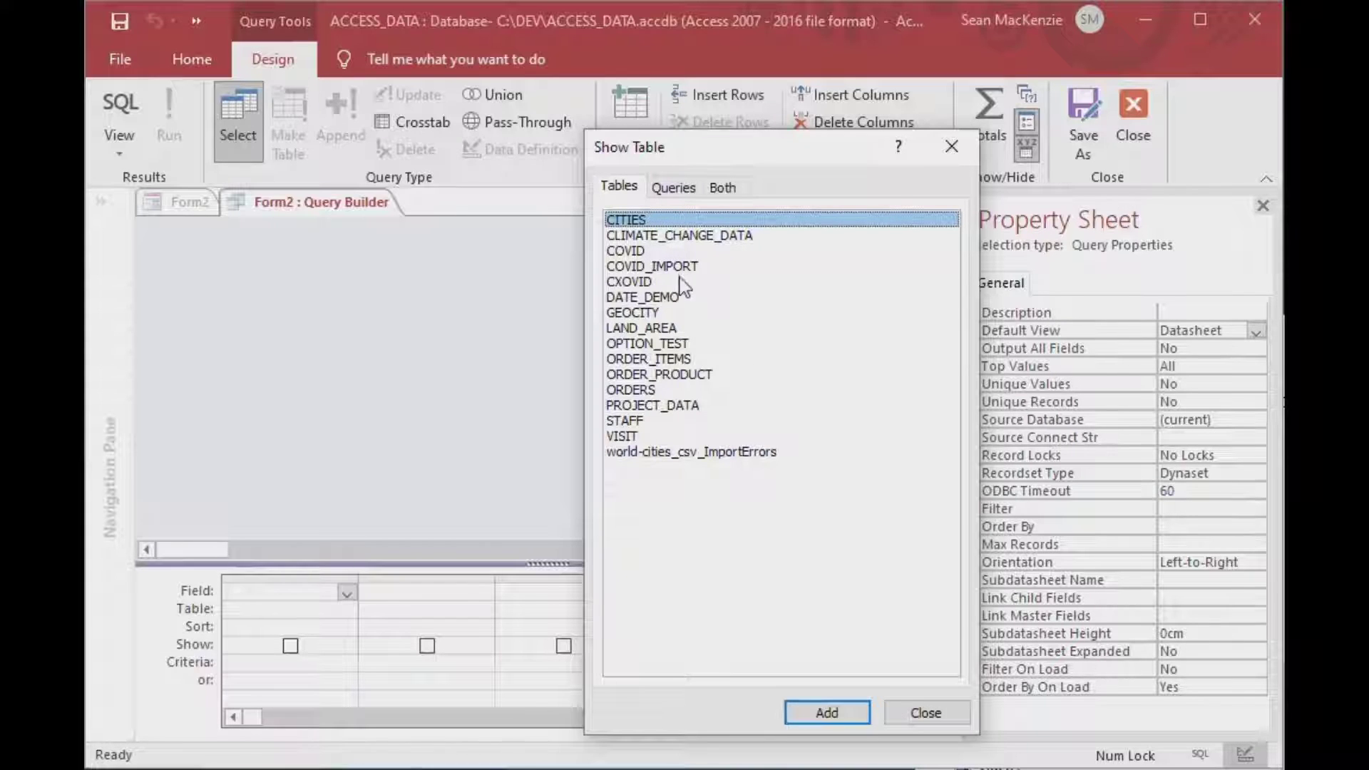
click(631, 421)
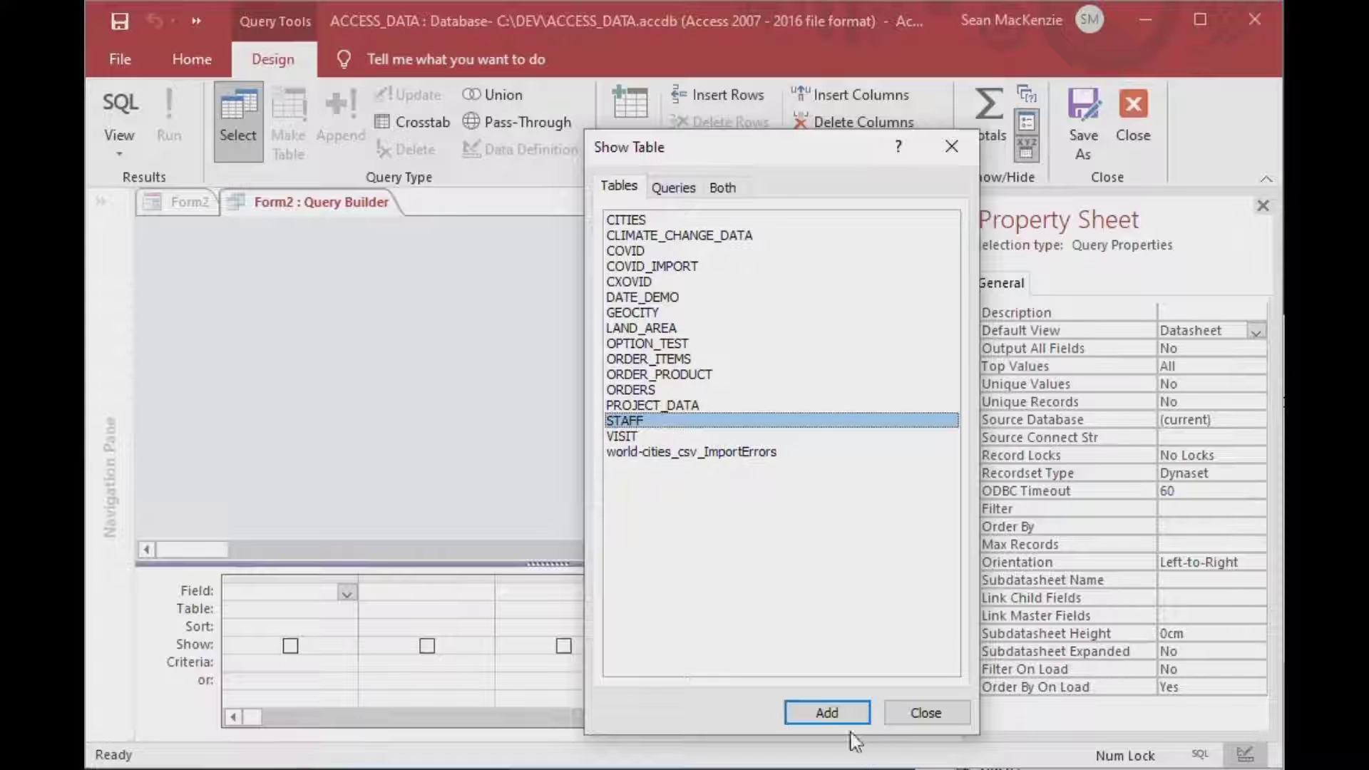
click(832, 713)
click(934, 721)
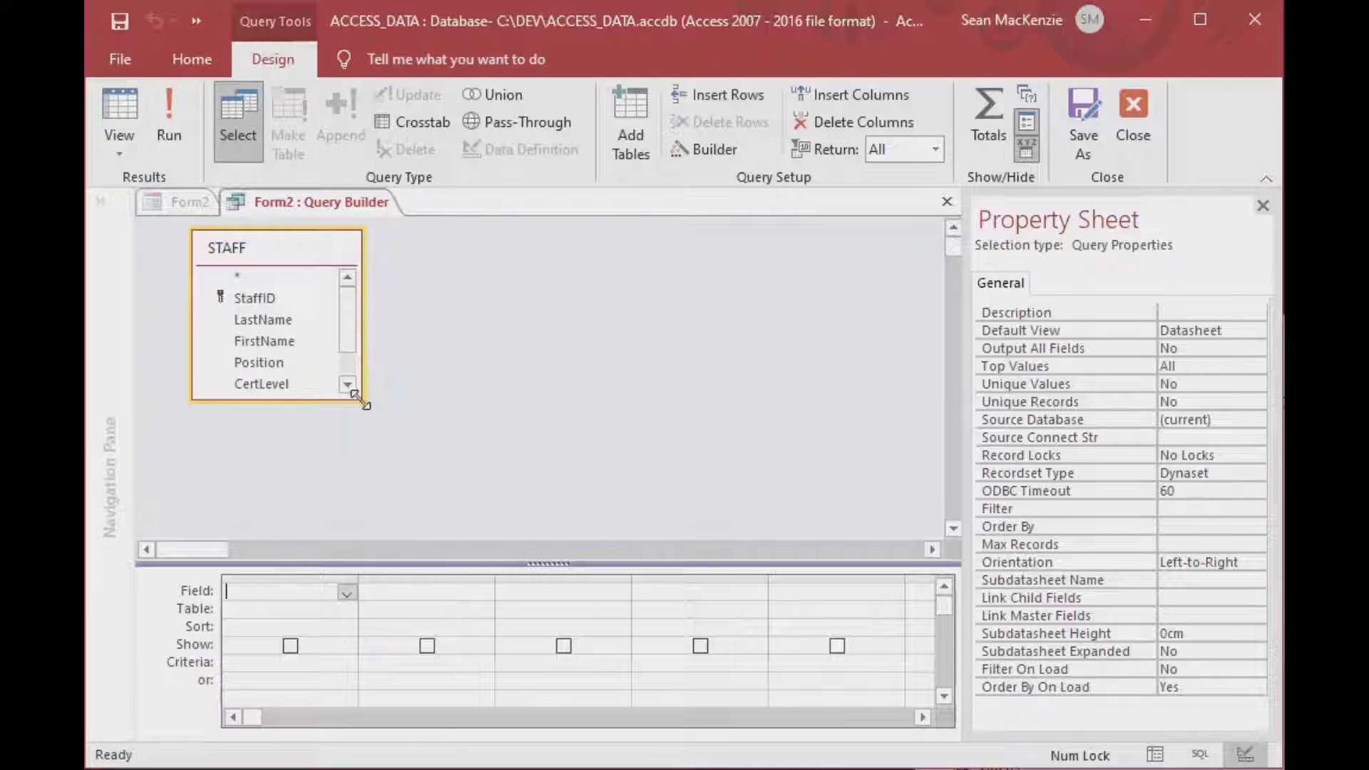
drag(358, 398, 401, 470)
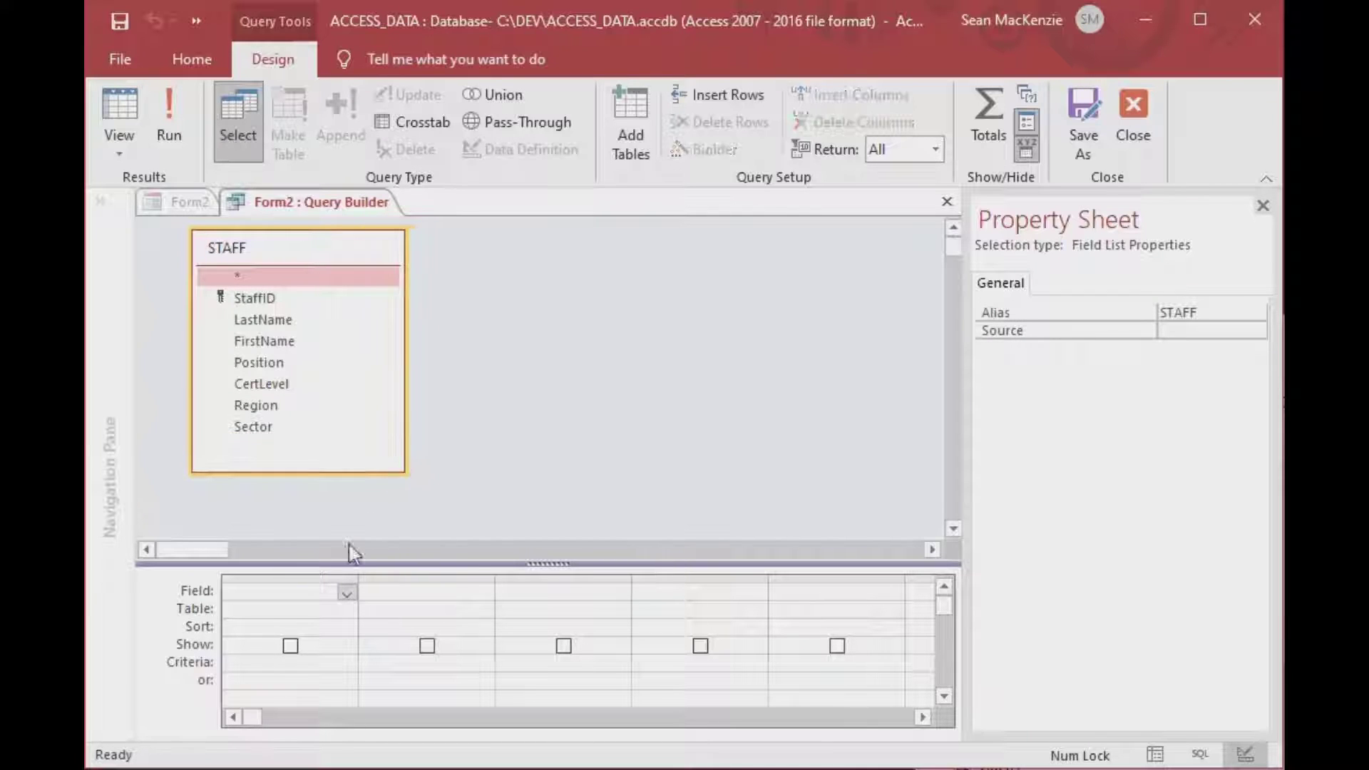
Add a FullName column (LastName & ", " & FirstName) sorted ascending.
click(304, 595)
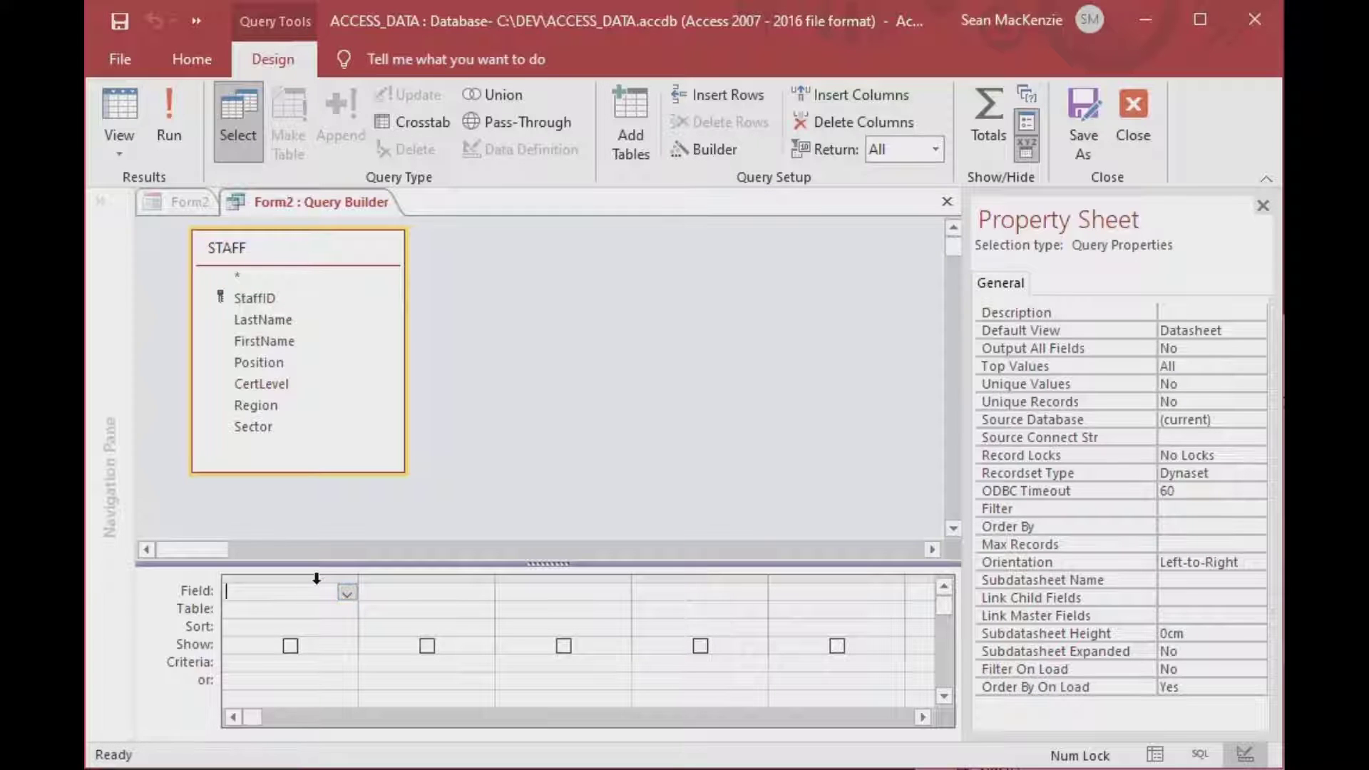
text(FullName: )
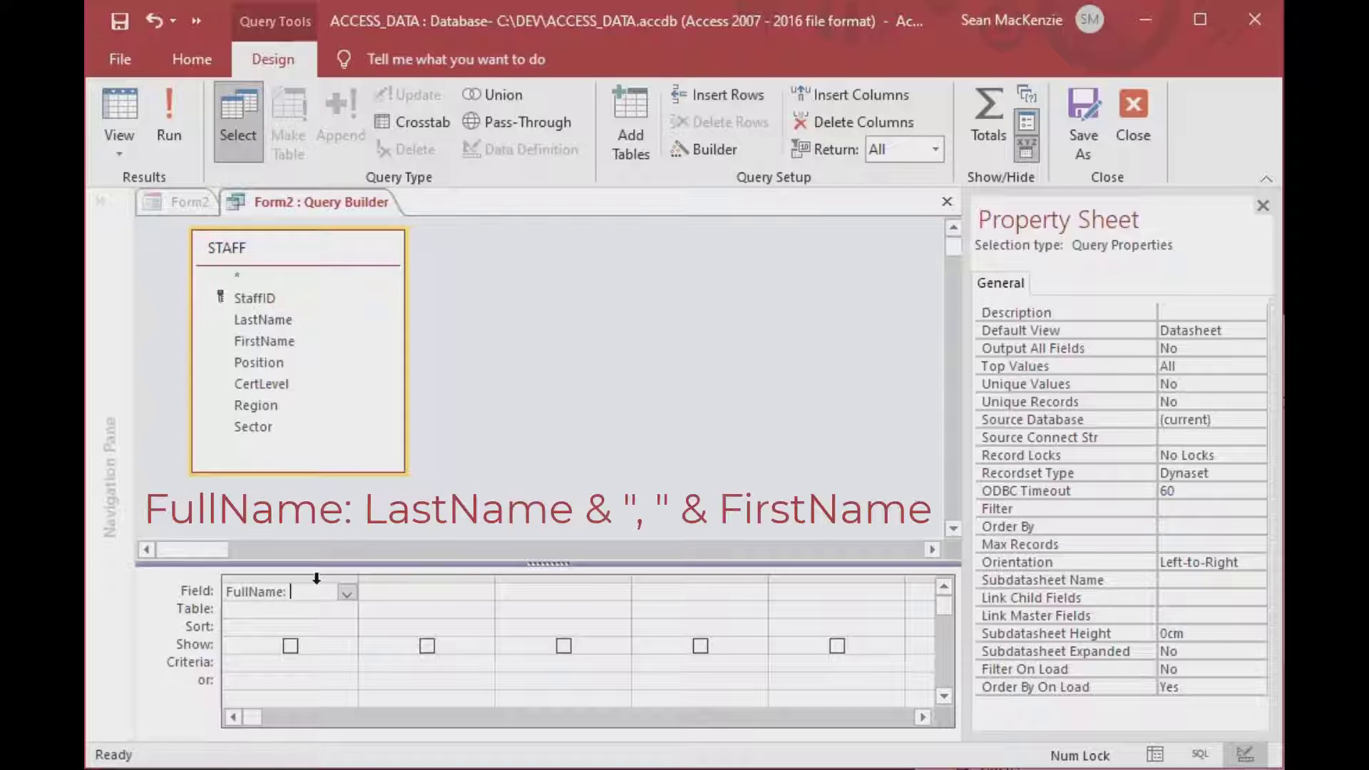
text(LastName)
text( & ", )
text(" & )
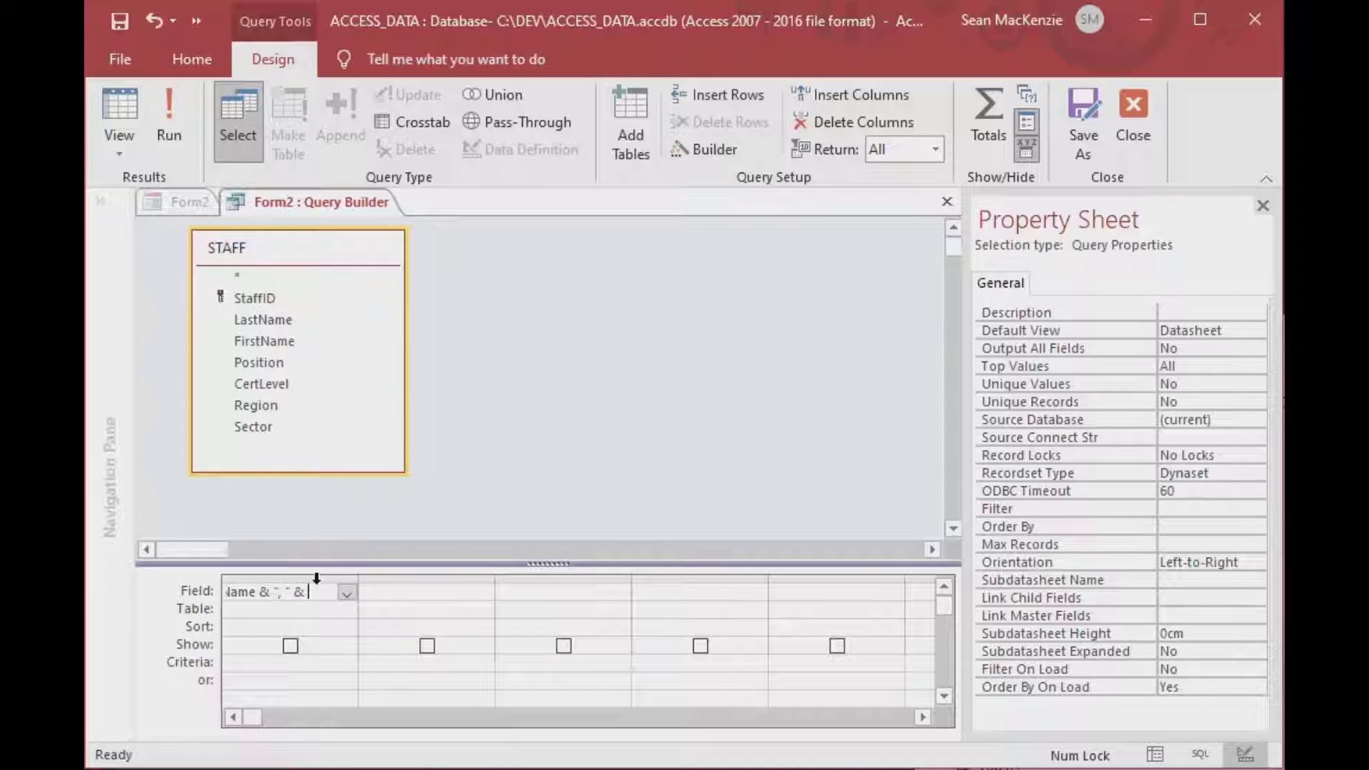
text(FirstName)
key(Tab)
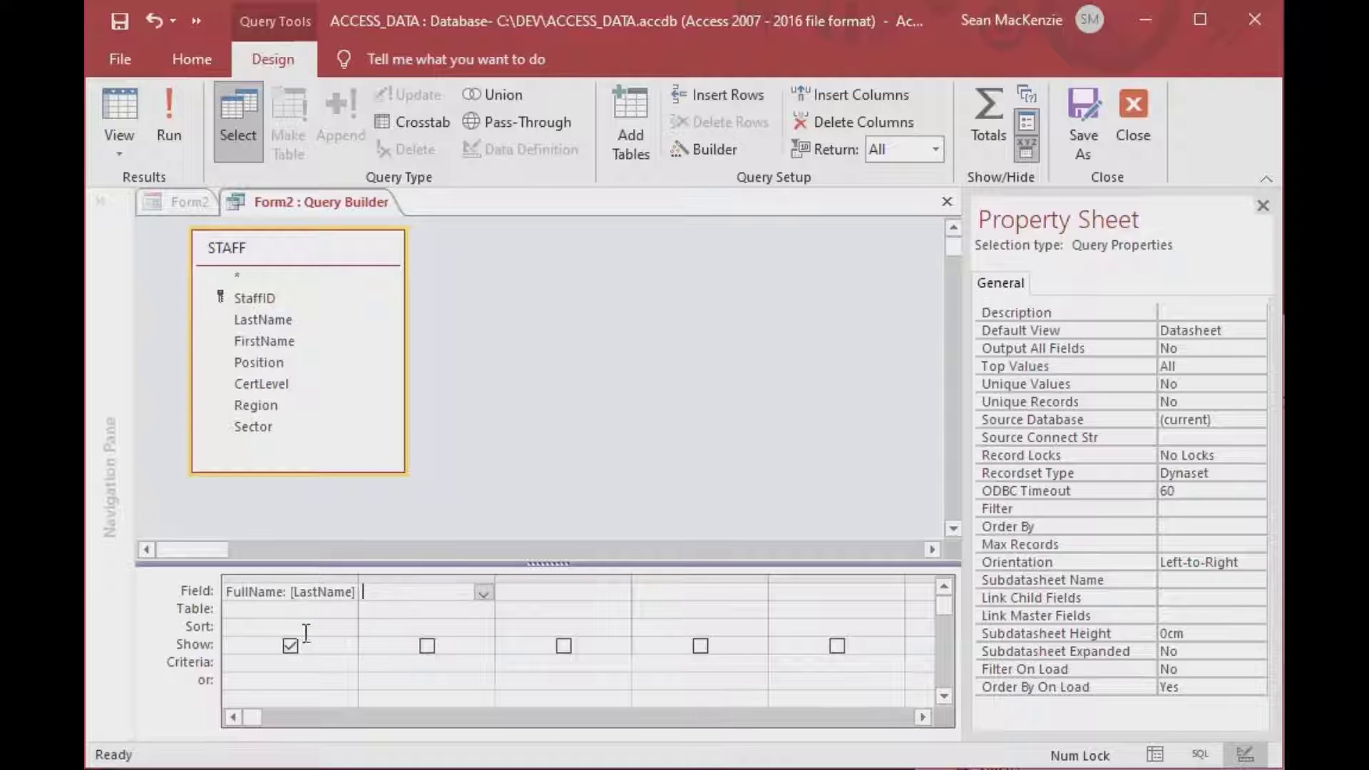
click(278, 627)
text(a)
key(Tab)
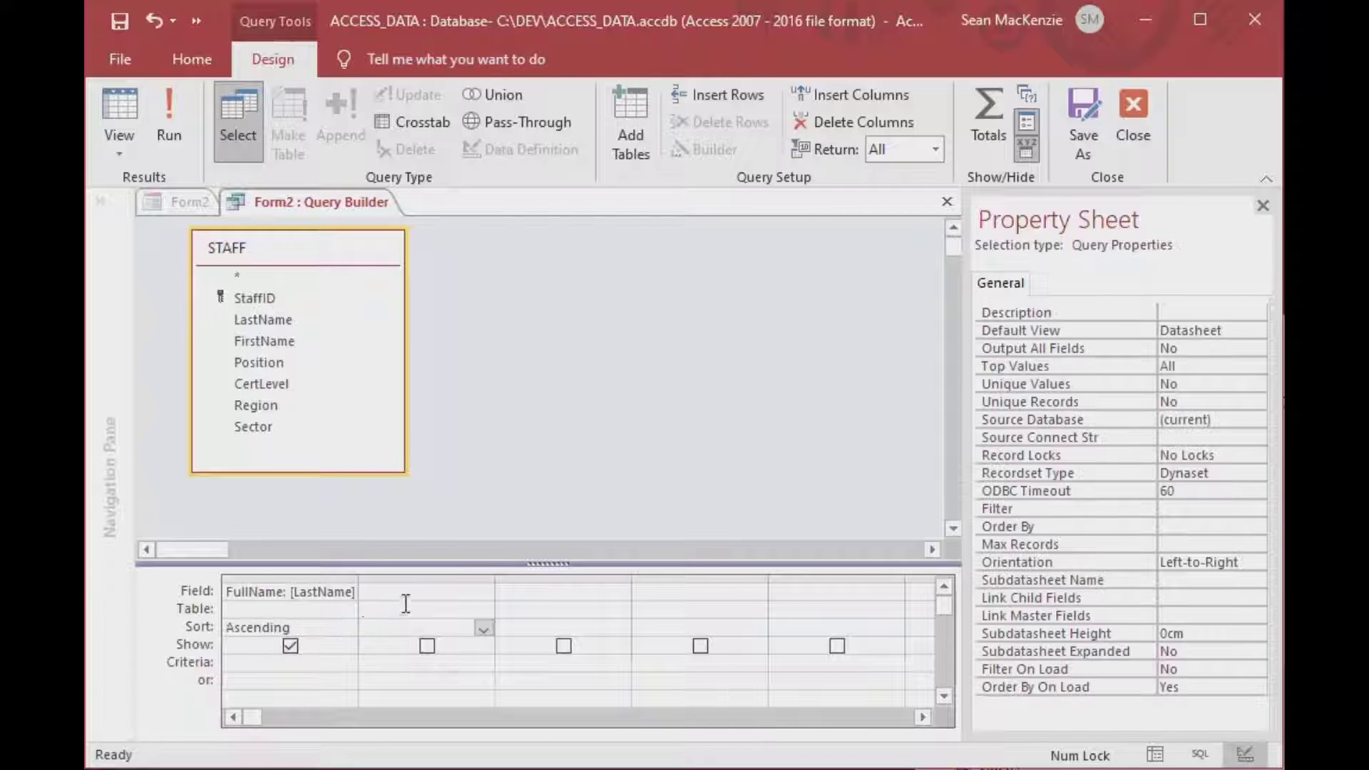
Add Position, CertLevel, Region and Sector columns and save the query as the row source.
click(409, 592)
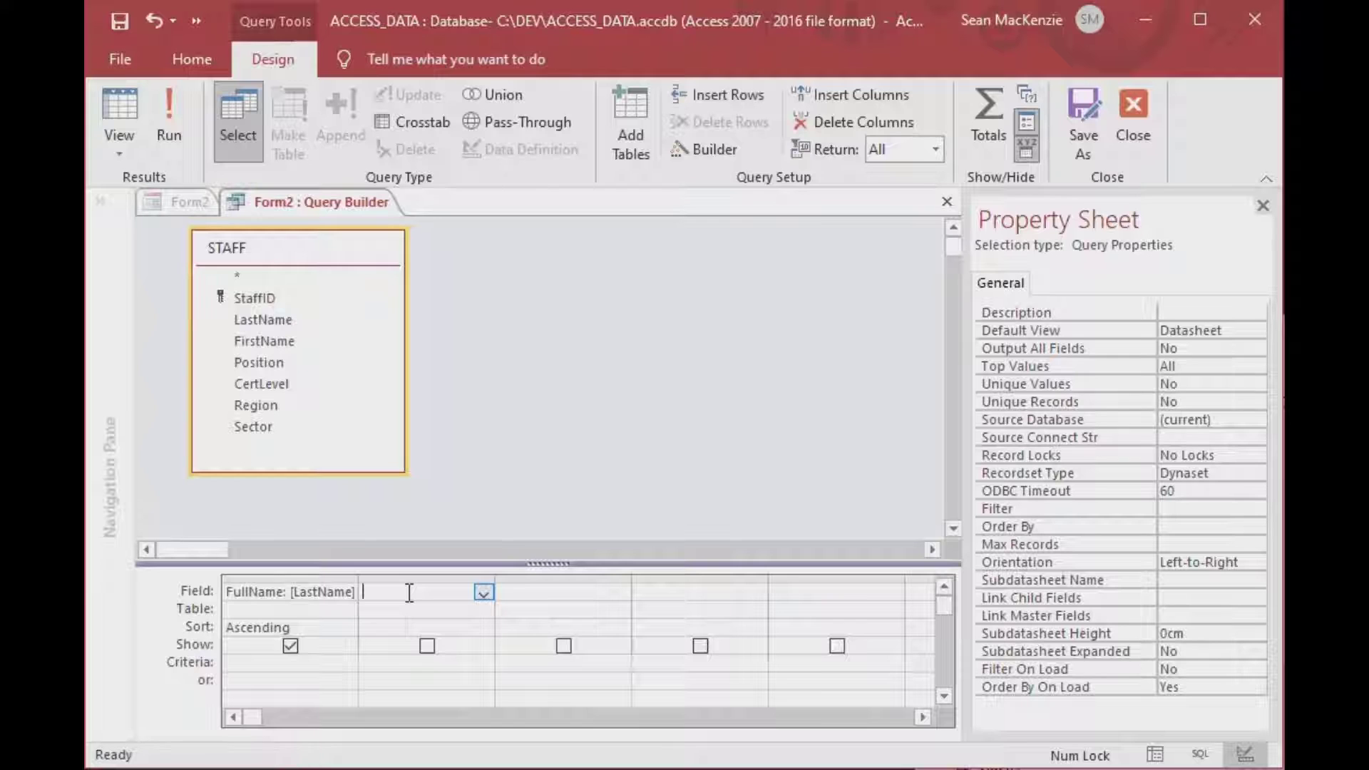
double_click(264, 364)
double_click(266, 387)
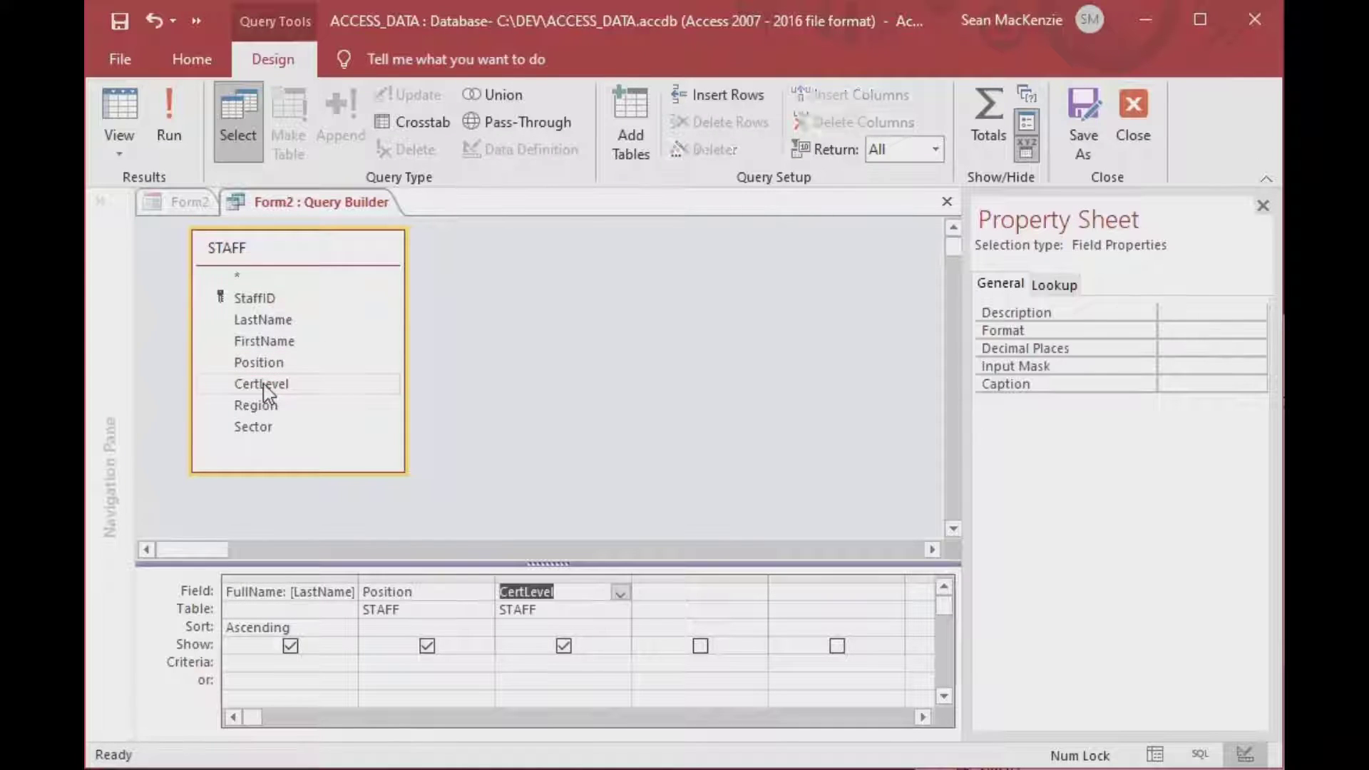
double_click(258, 406)
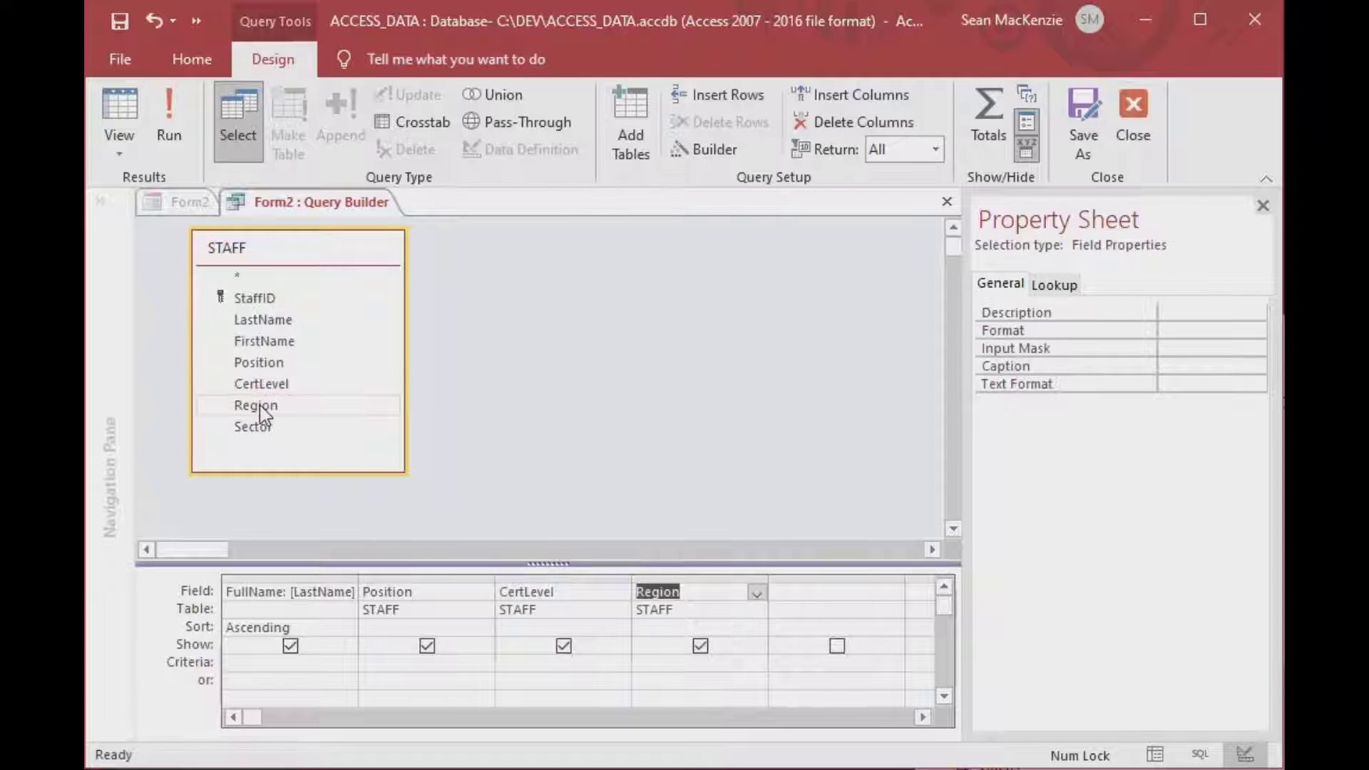
double_click(256, 428)
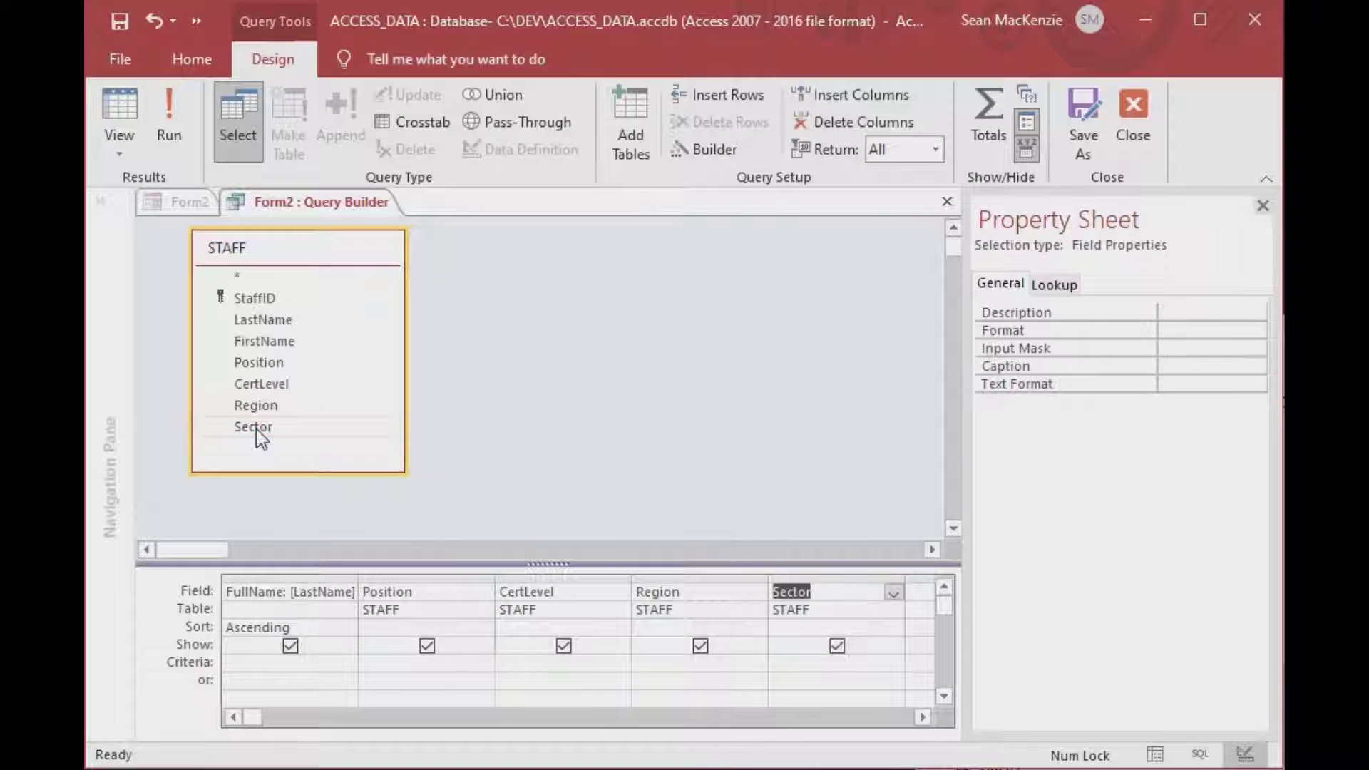
click(306, 591)
click(428, 593)
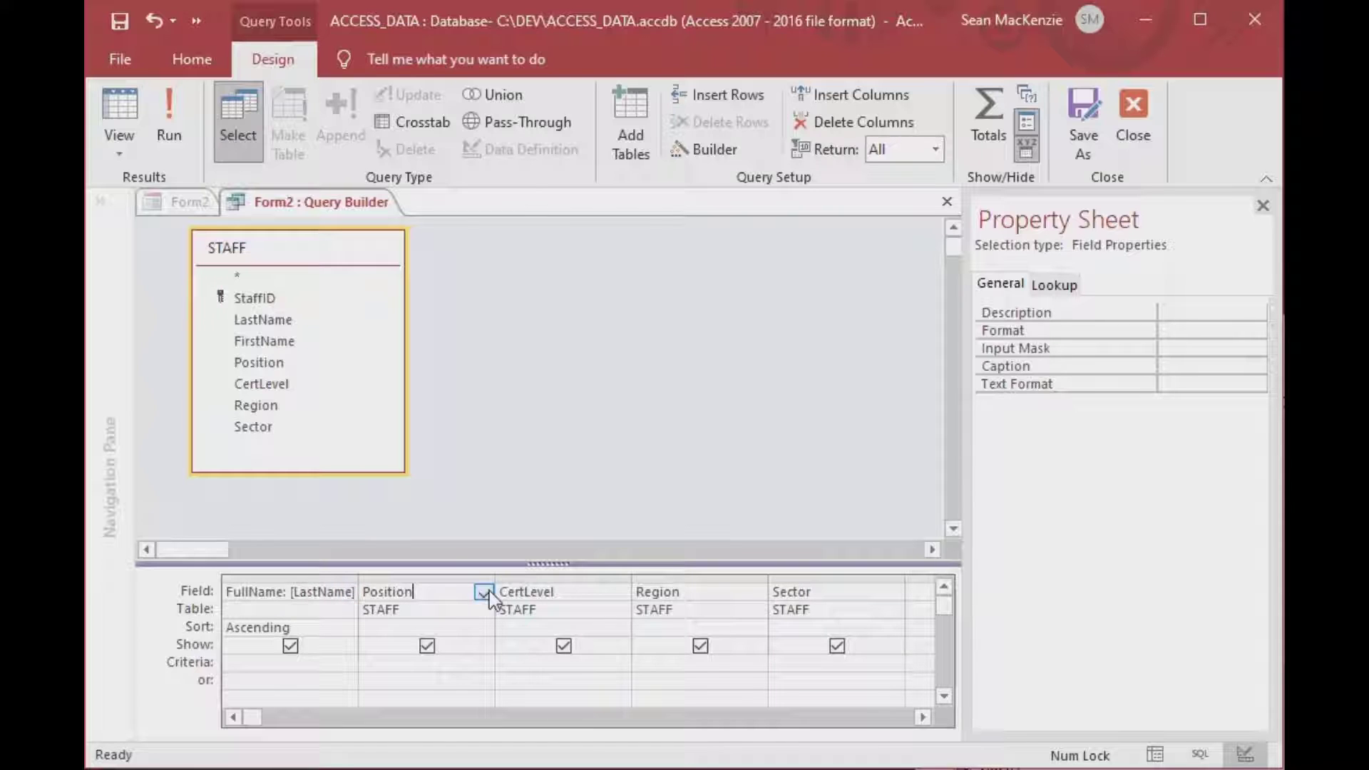
click(573, 593)
click(701, 607)
click(841, 603)
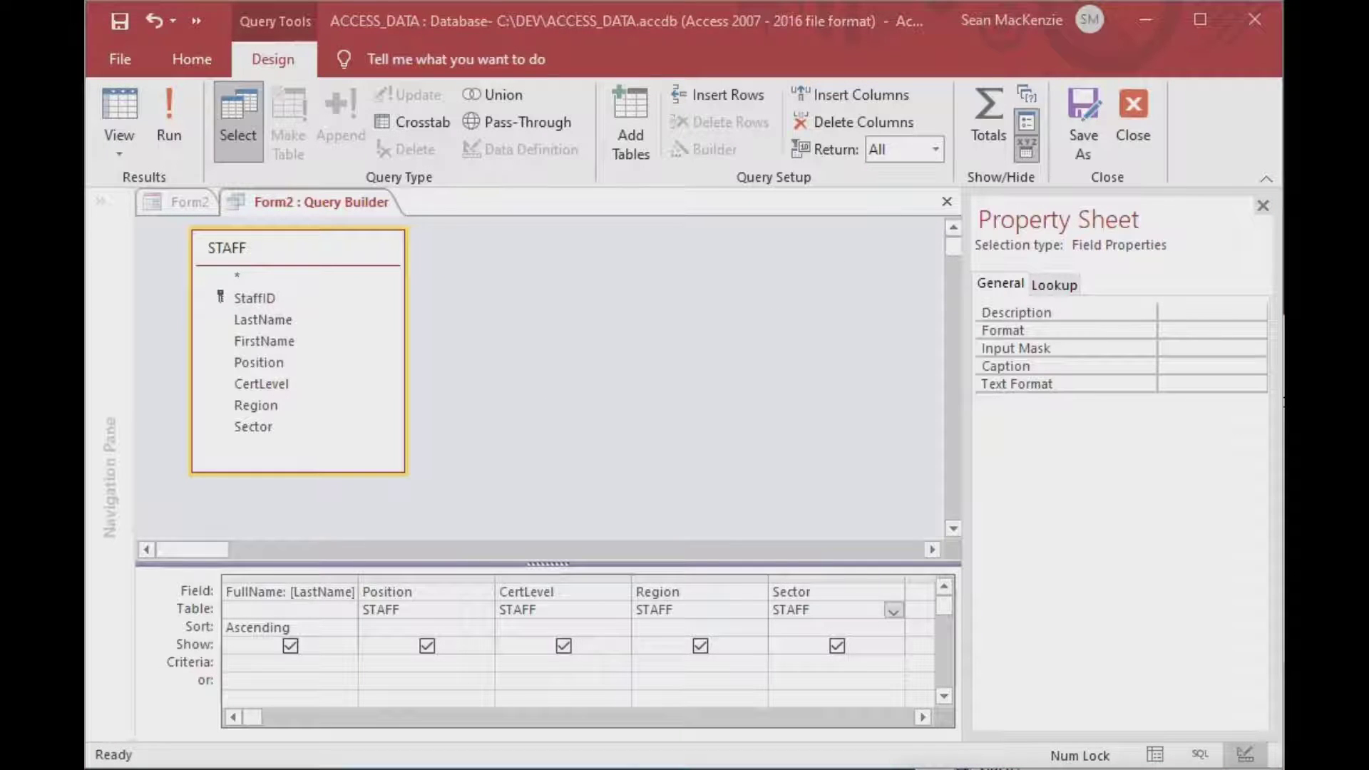
key(ctrl+w)
click(640, 505)
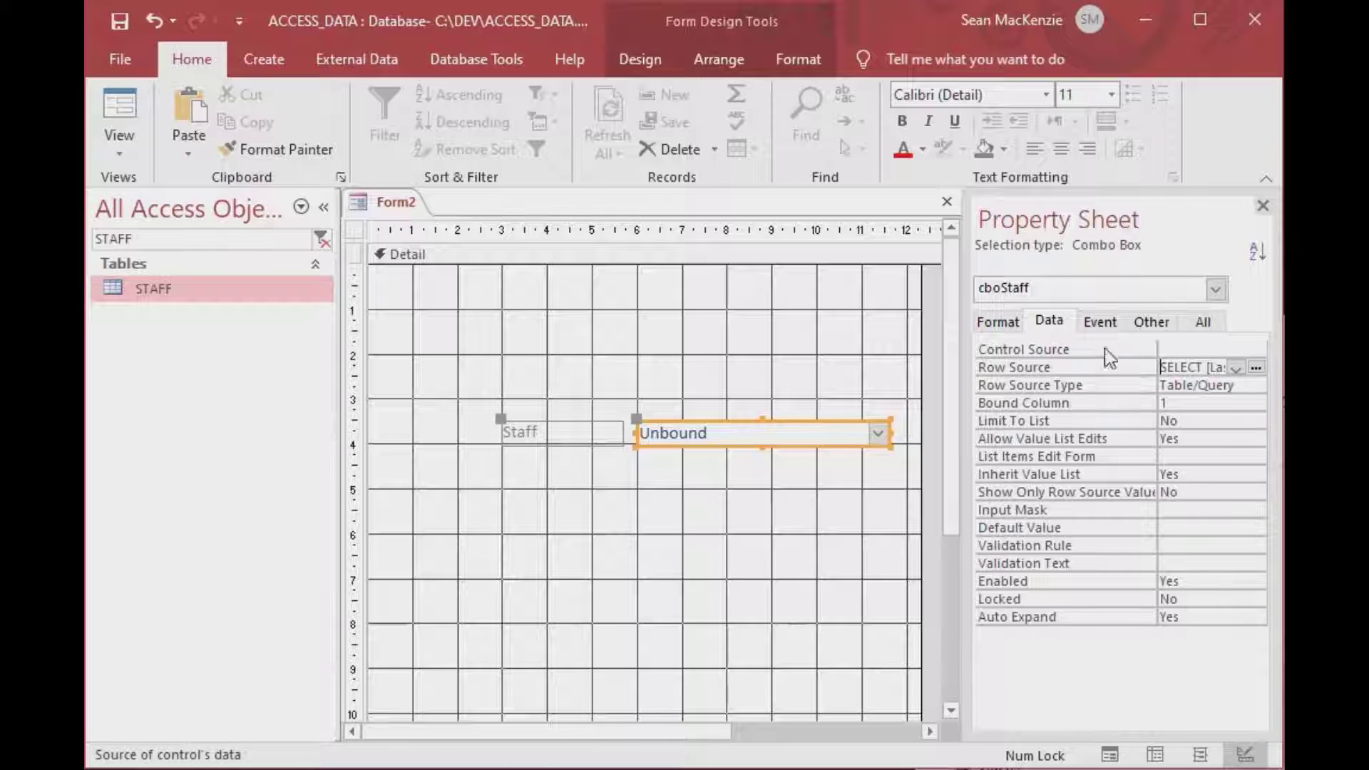
Save the form as STAFF_FORM.
click(795, 383)
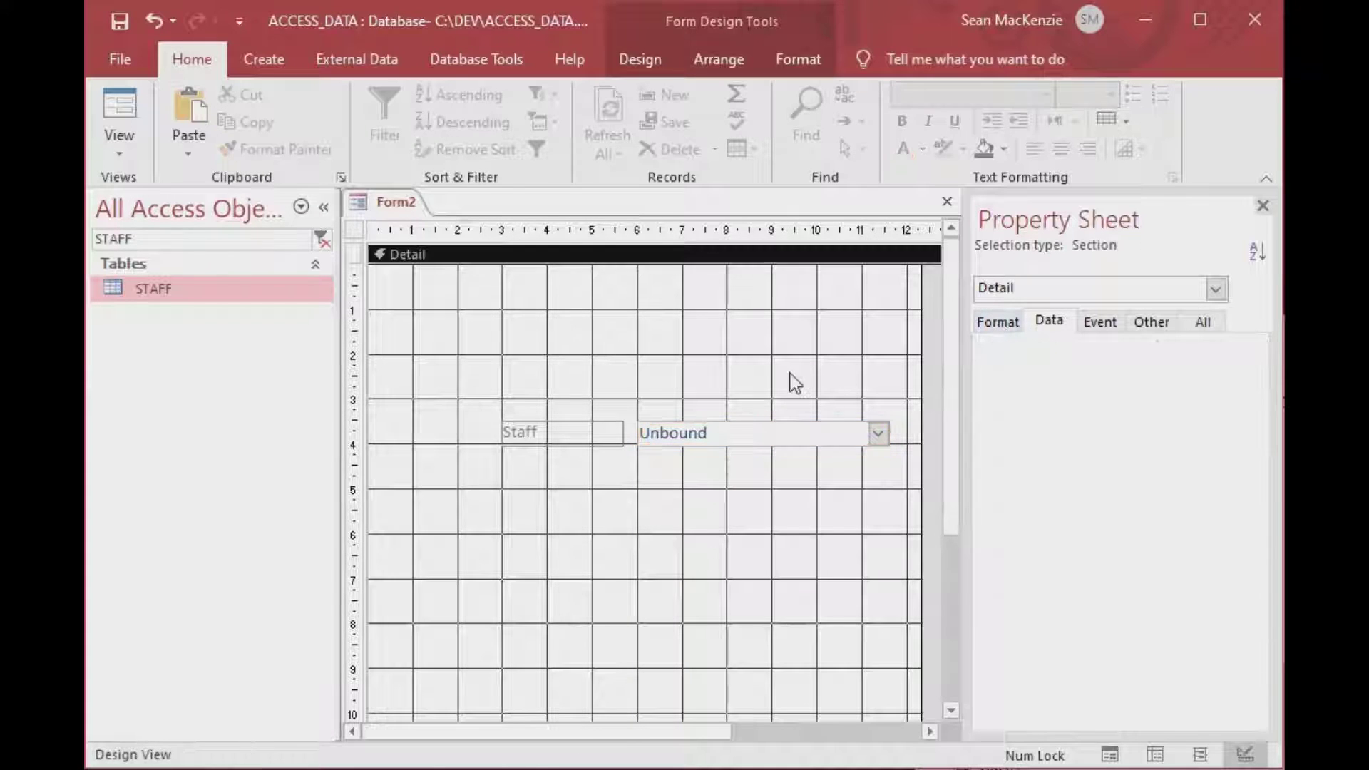
key(ctrl+s)
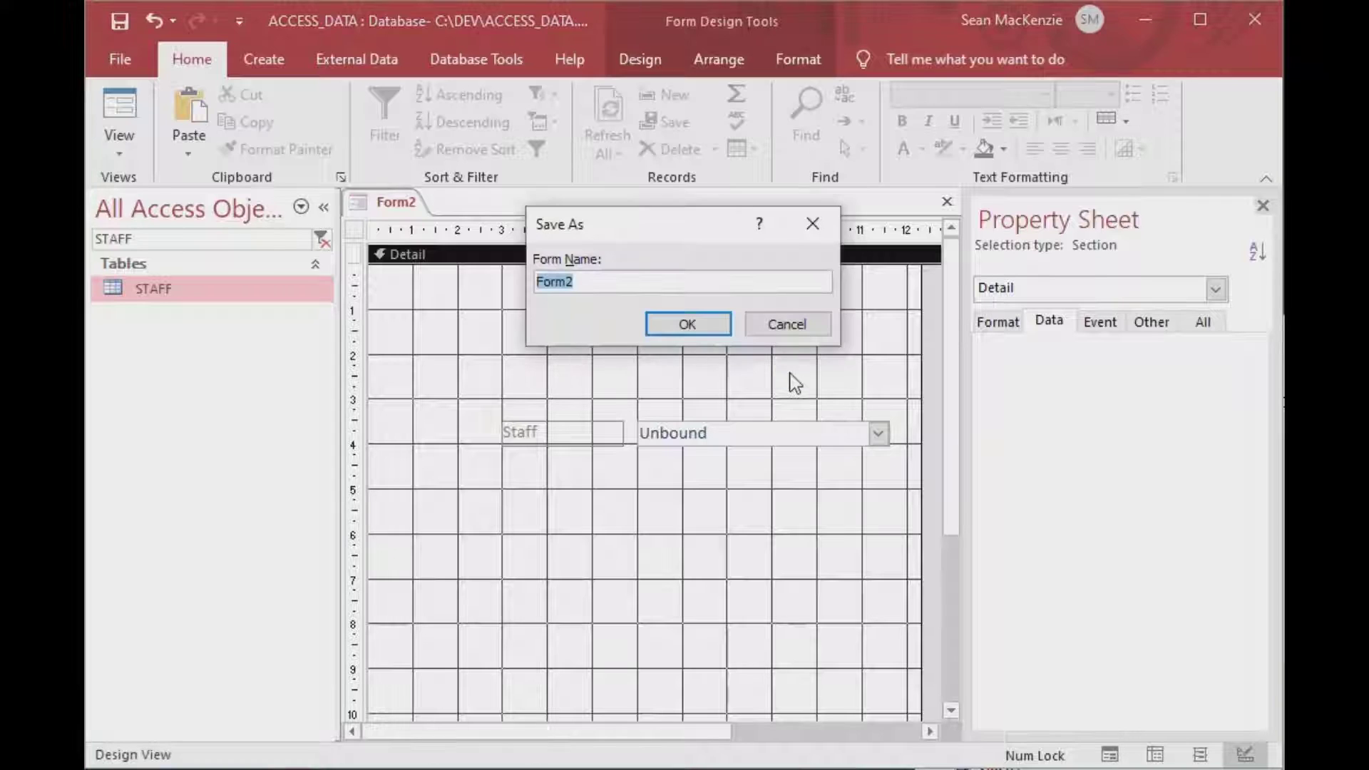
key(Caps_Lock)
text(STAFF)
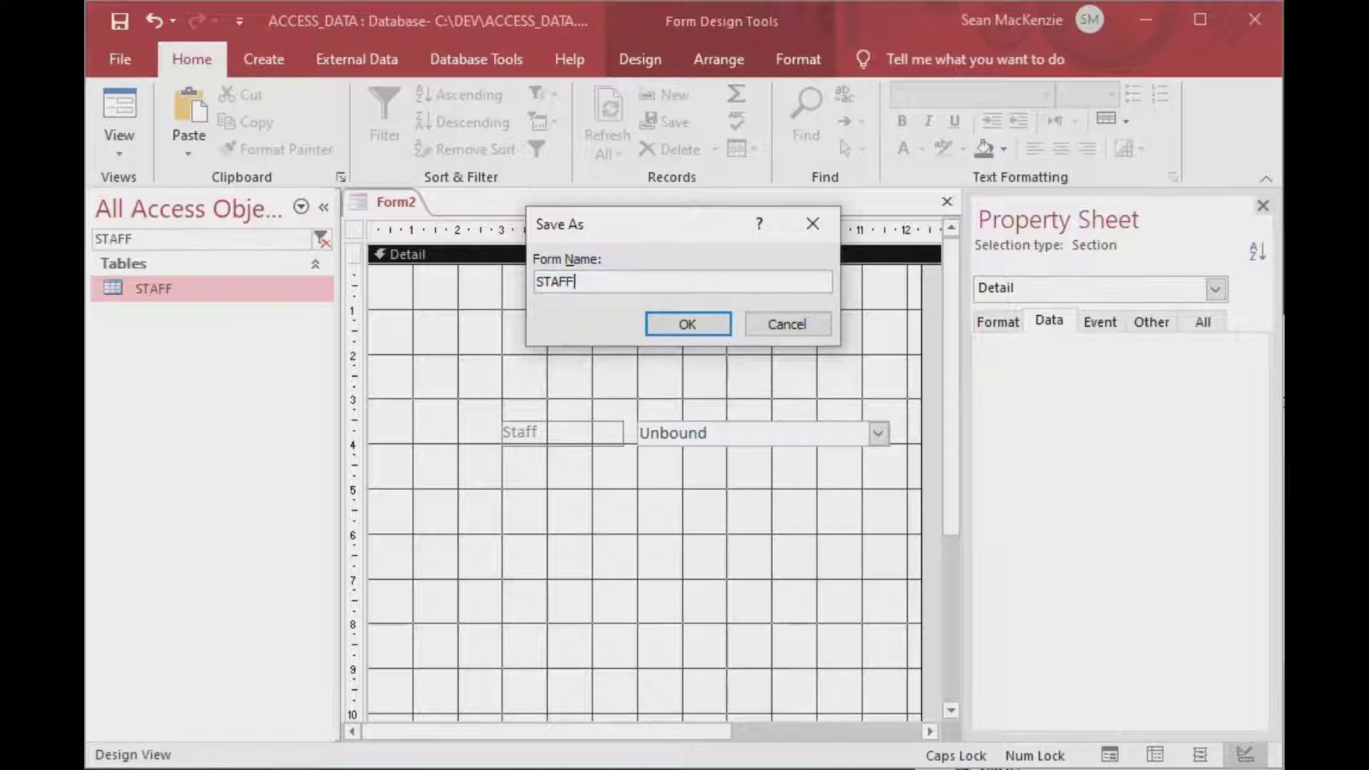
text(_FORM)
key(Return)
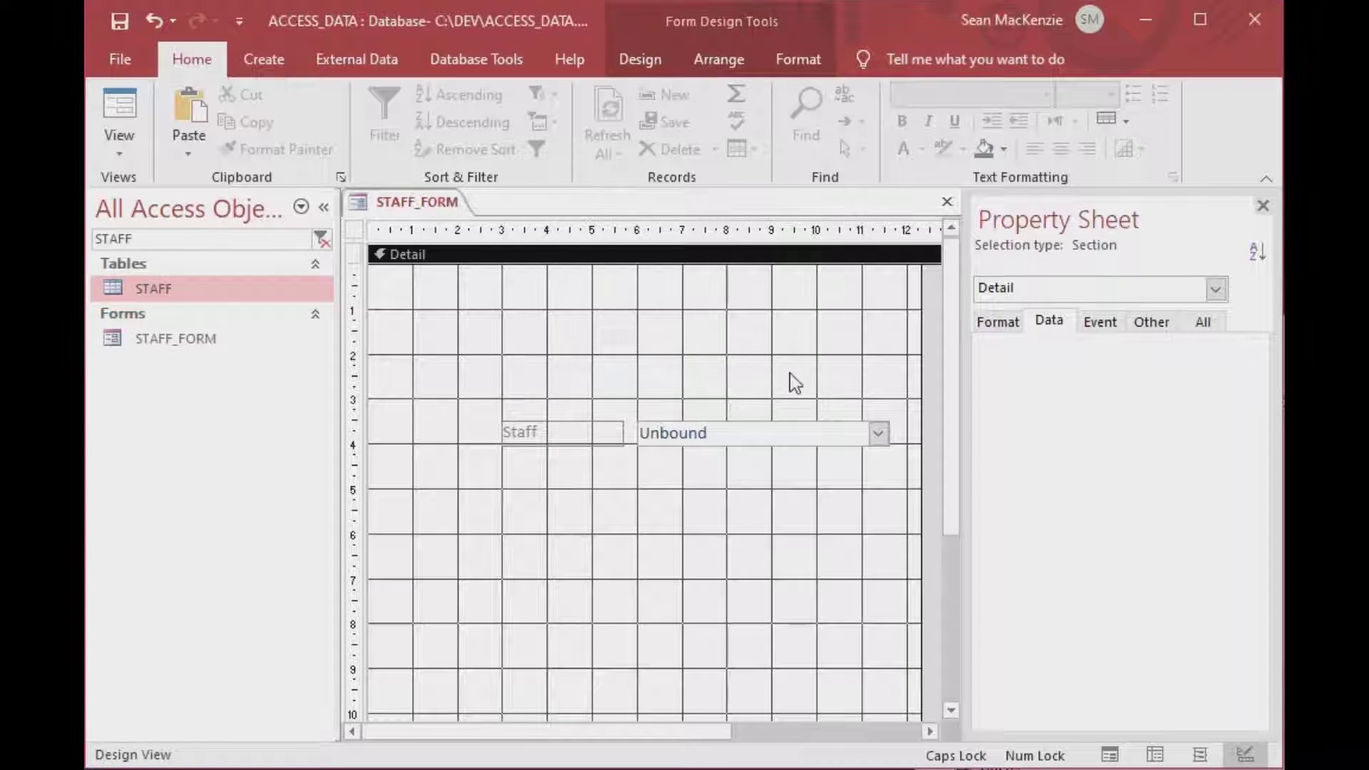
Switch STAFF_FORM to Form View.
click(692, 436)
click(675, 358)
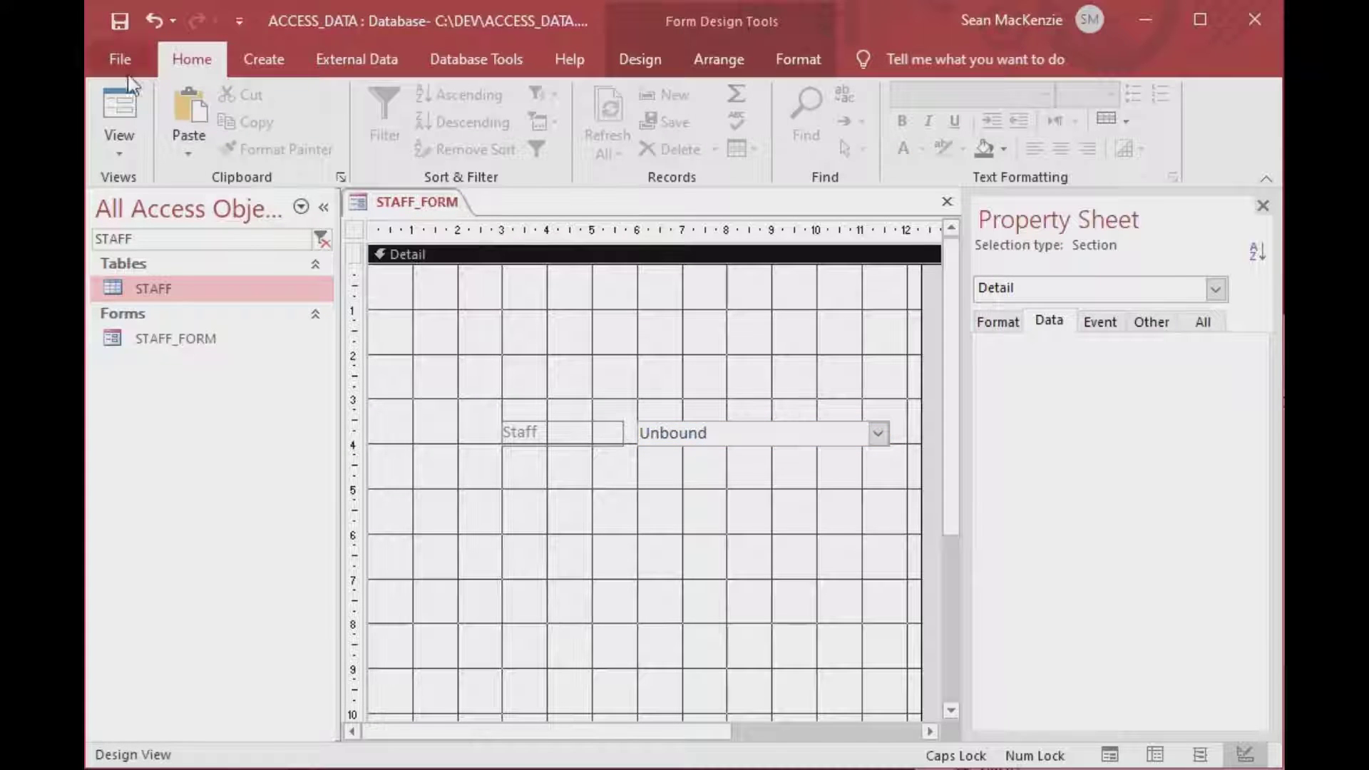
click(131, 109)
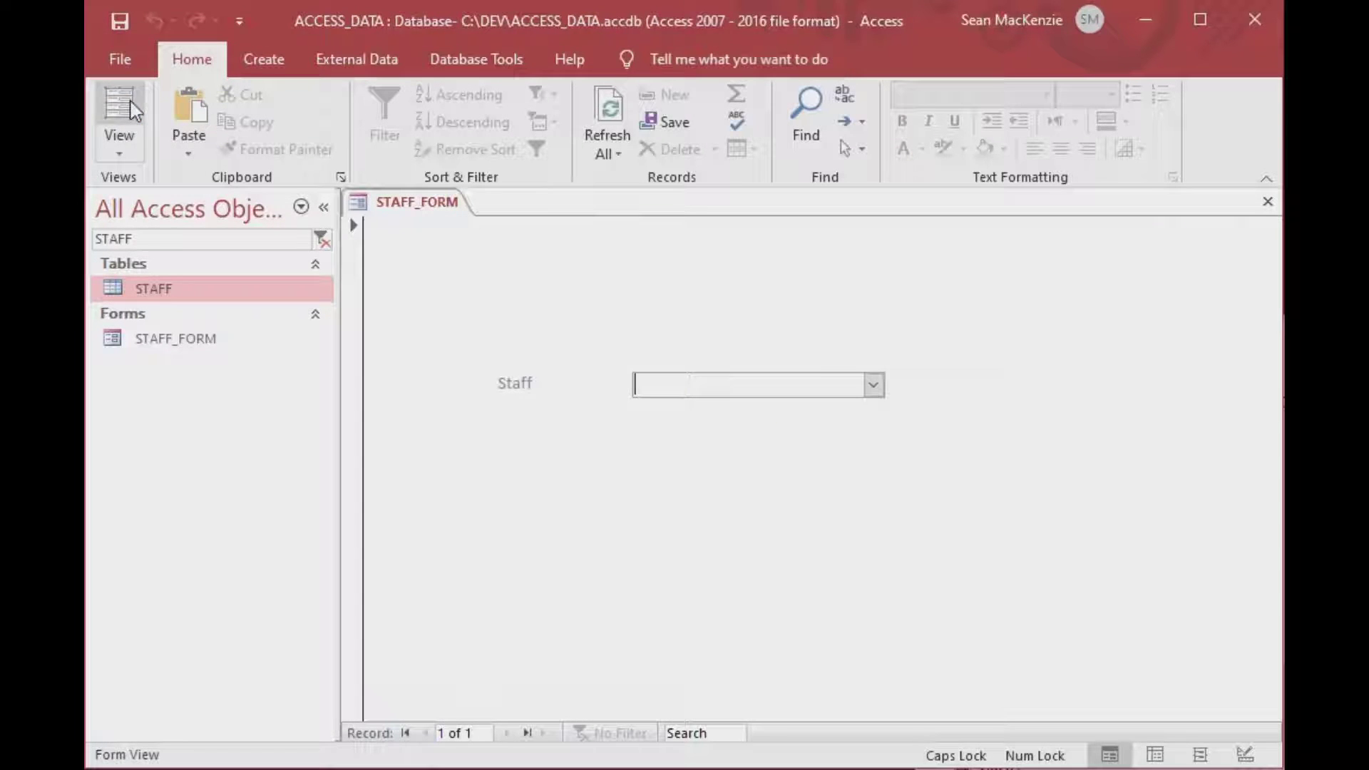
Confirm the Staff list offers five staff names, then switch STAFF_FORM back to Design View.
click(874, 386)
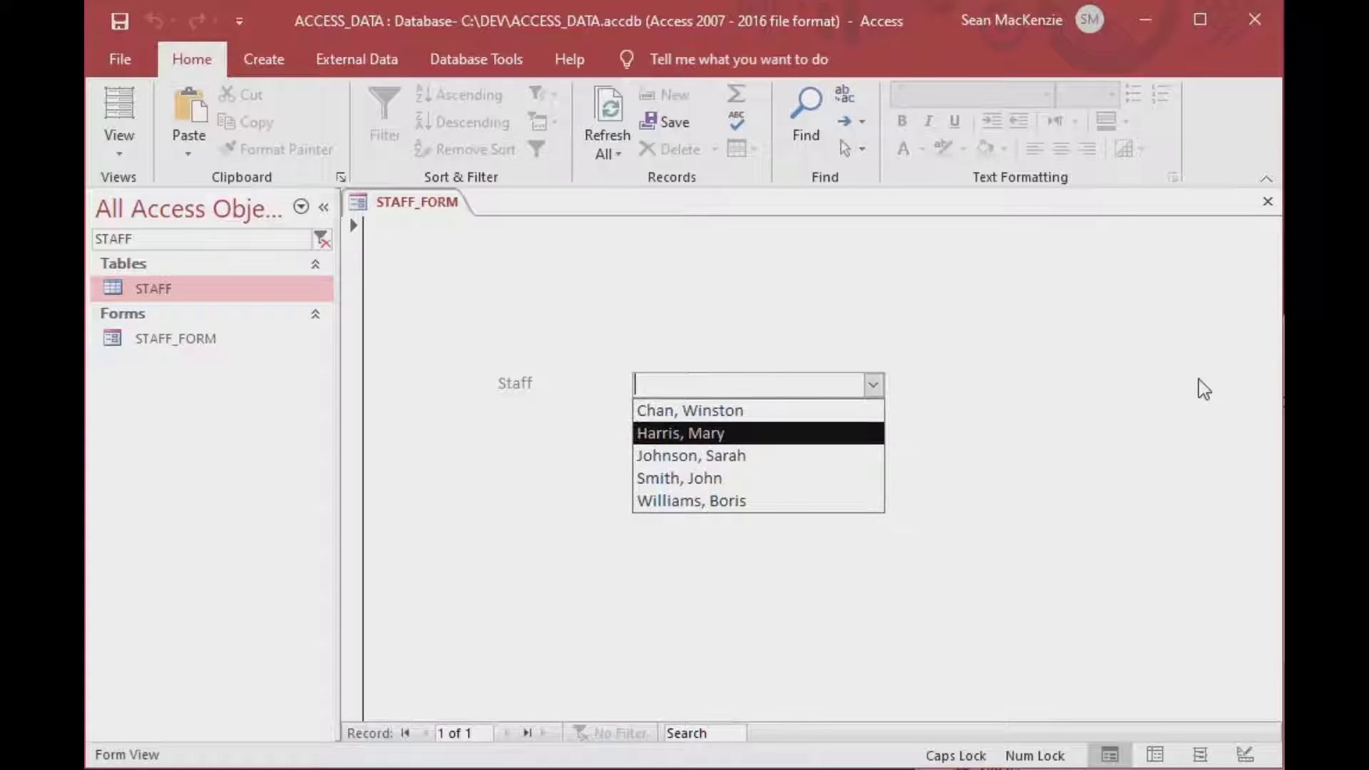
click(873, 385)
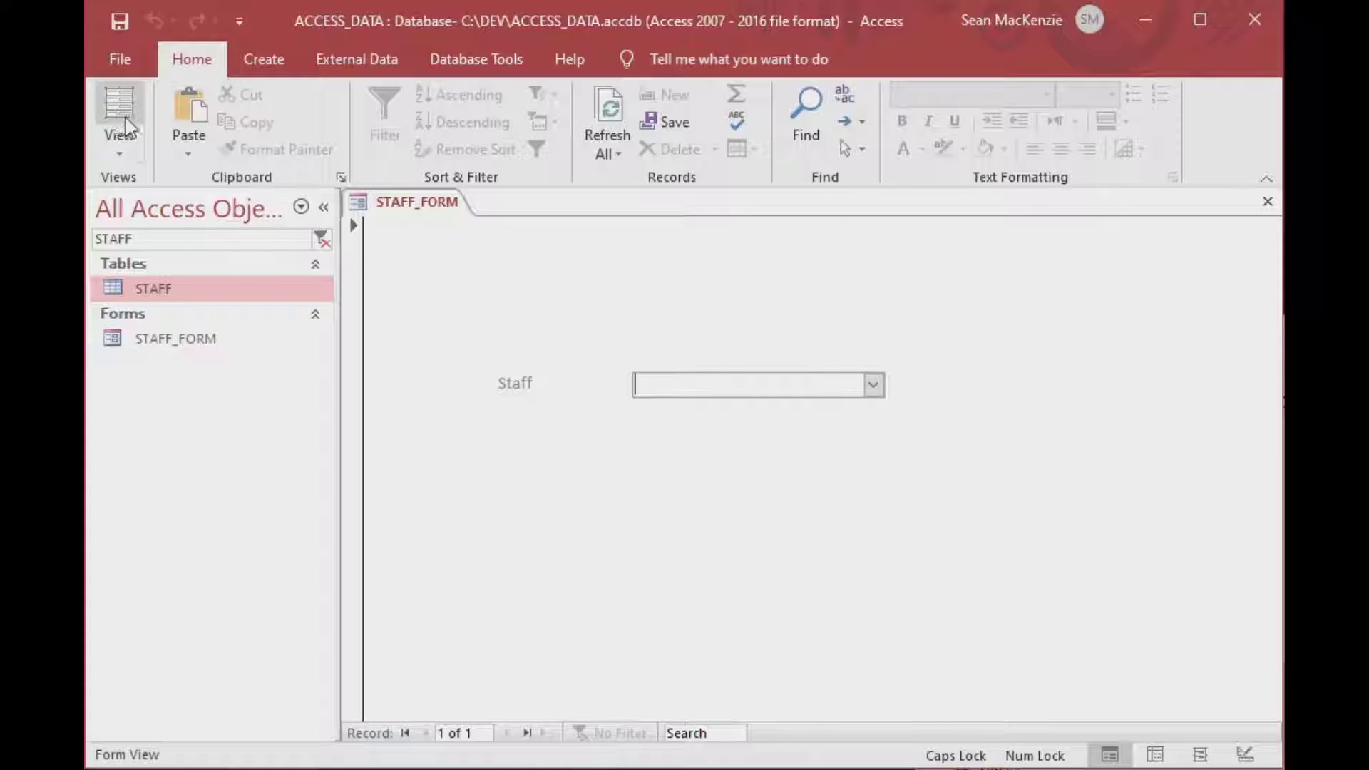
click(114, 151)
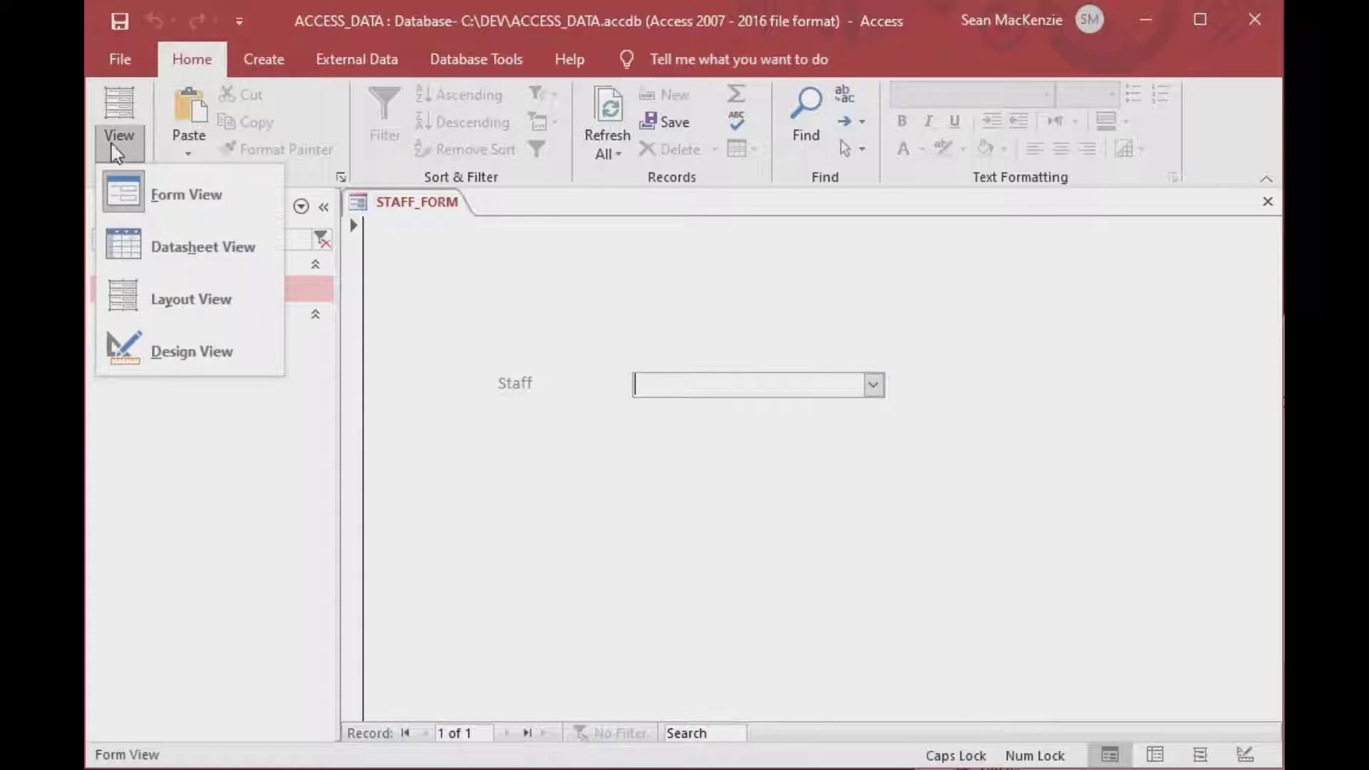
click(155, 357)
Select cboStaff, verify its Bound Column is 1, and bring up its Format properties.
click(755, 438)
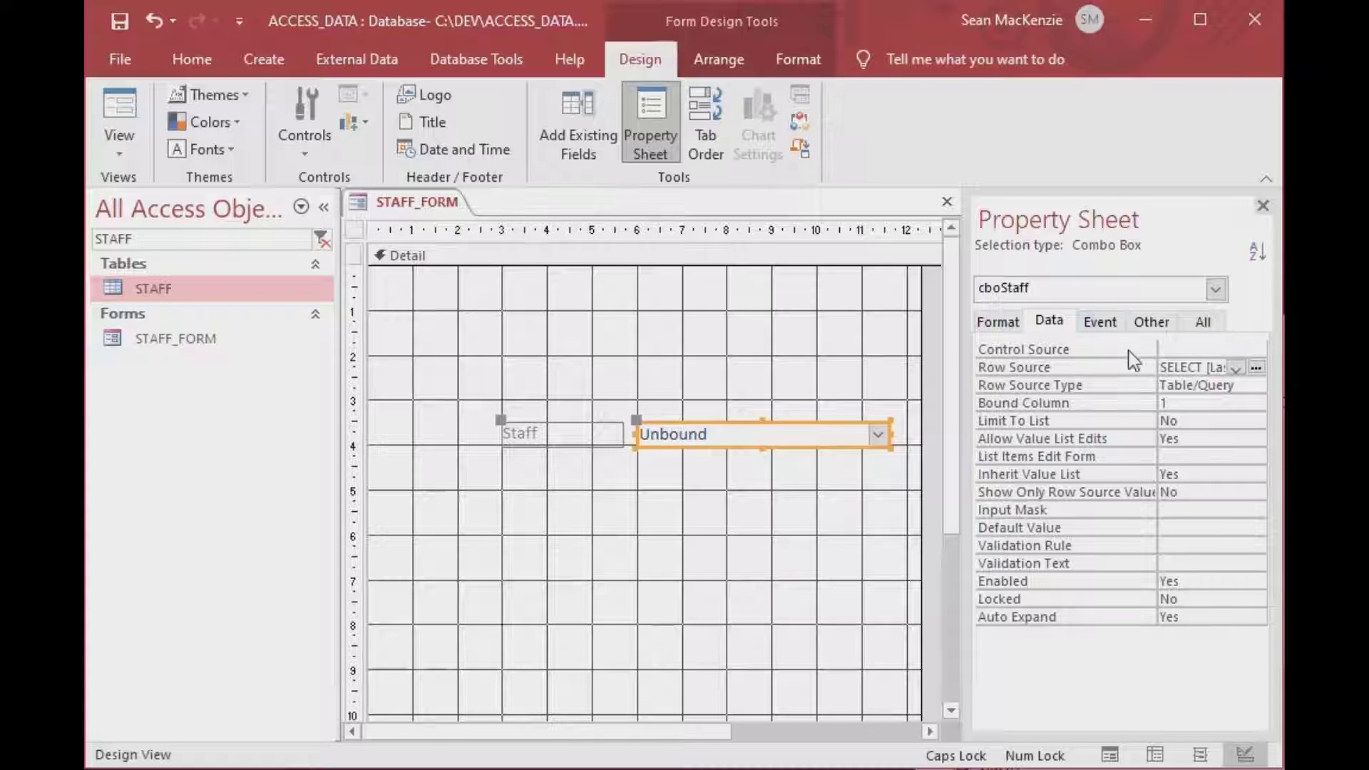
click(1188, 403)
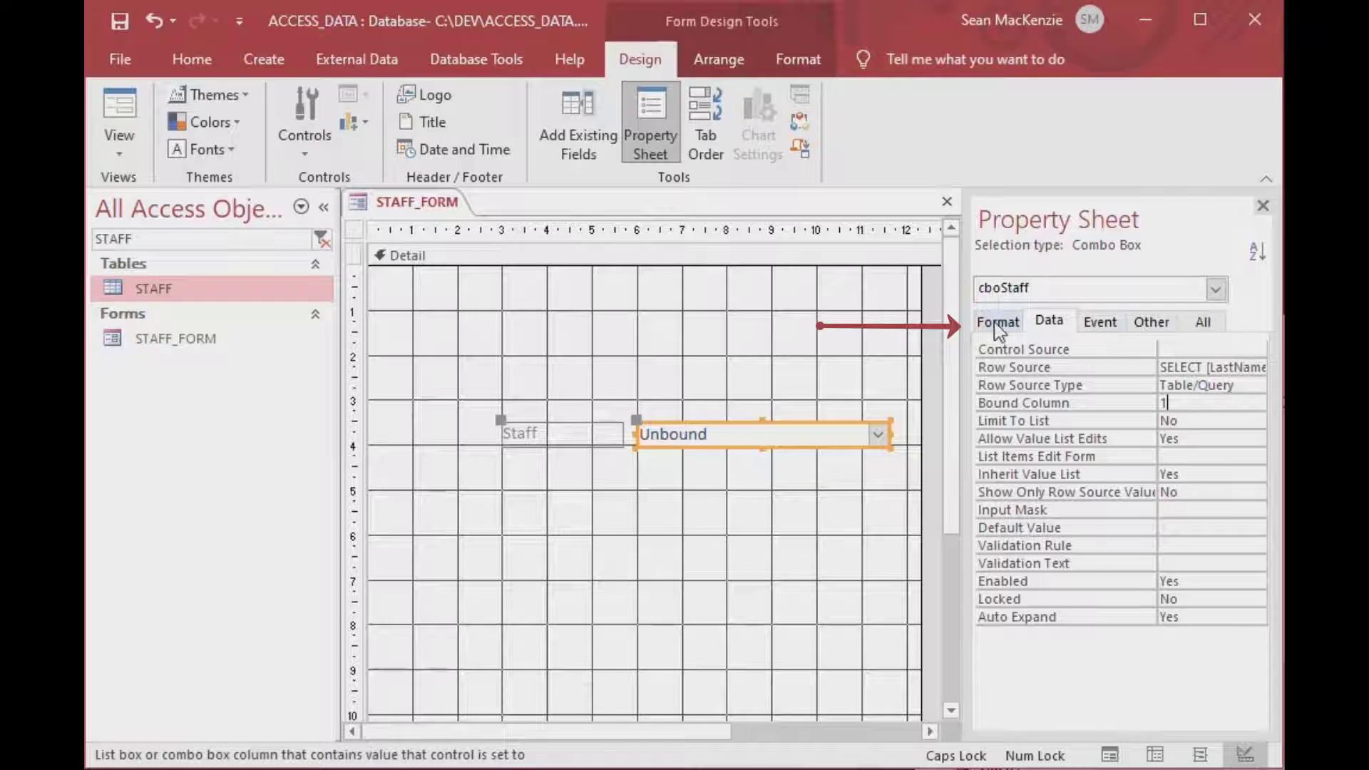
click(1045, 324)
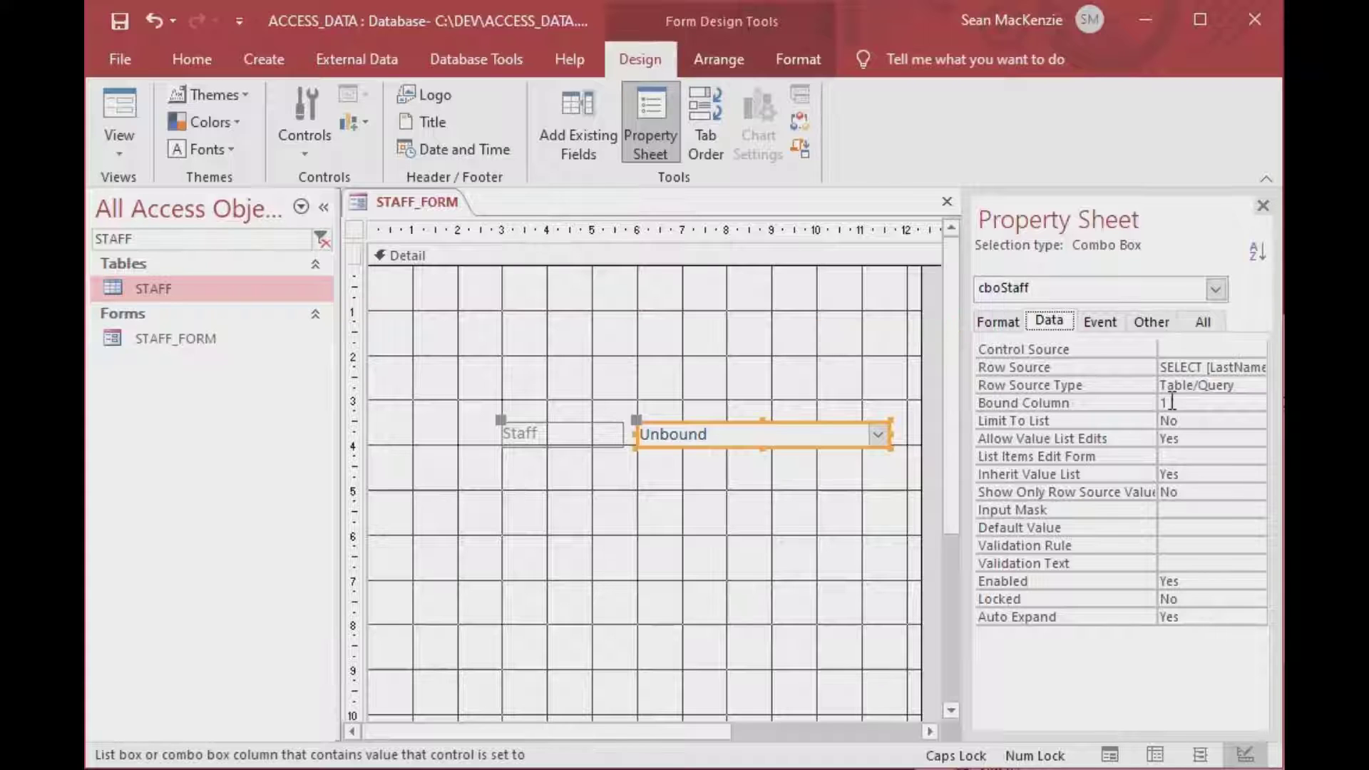
click(1134, 401)
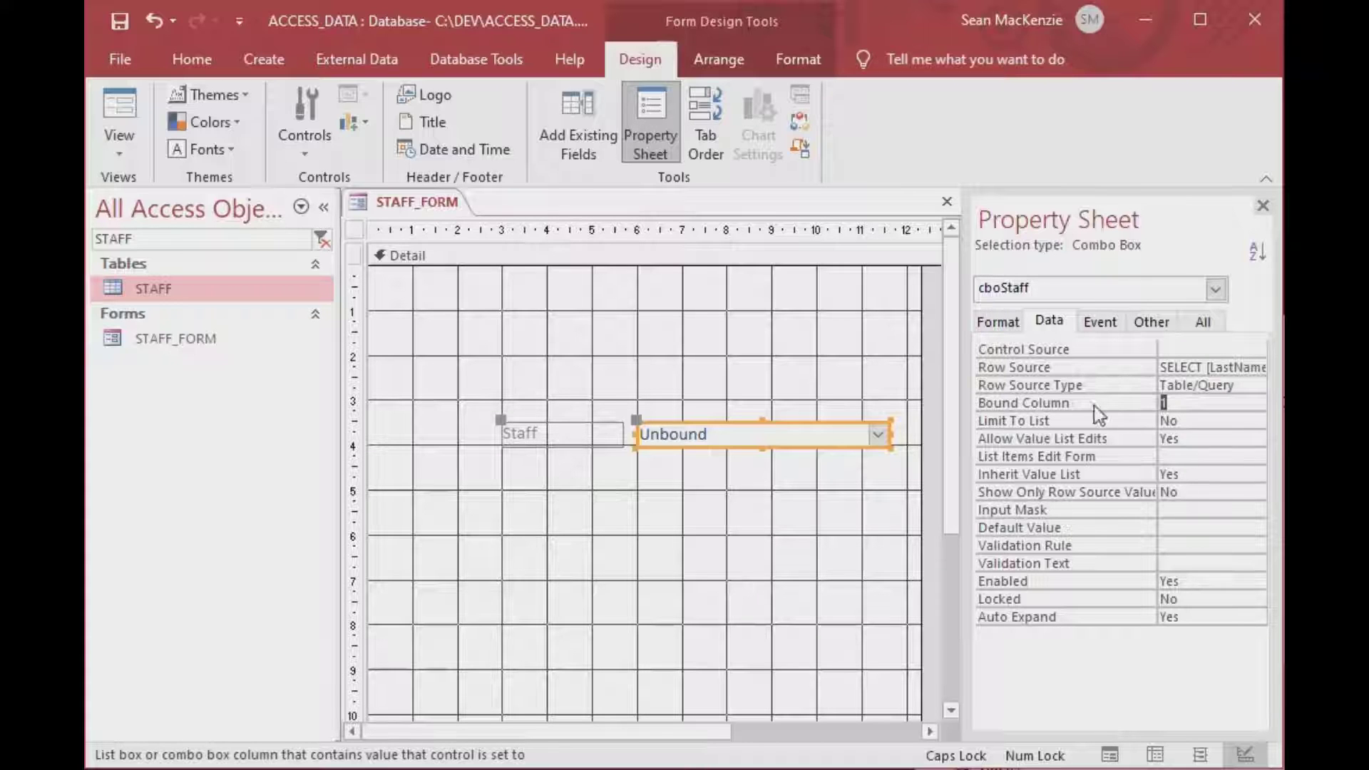
click(998, 321)
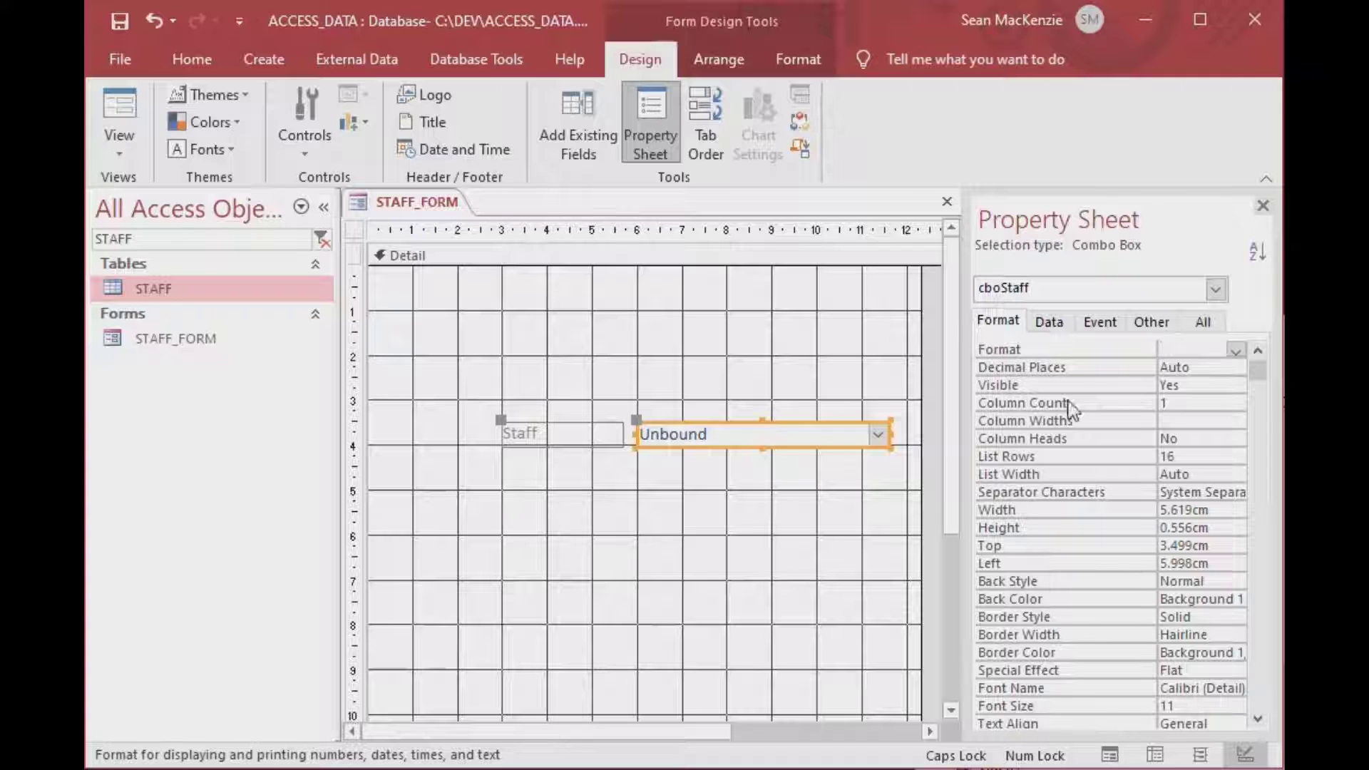
Set cboStaff's Column Count to 5, Column Widths to 3;2;2;2 and List Width to 11cm.
click(1178, 404)
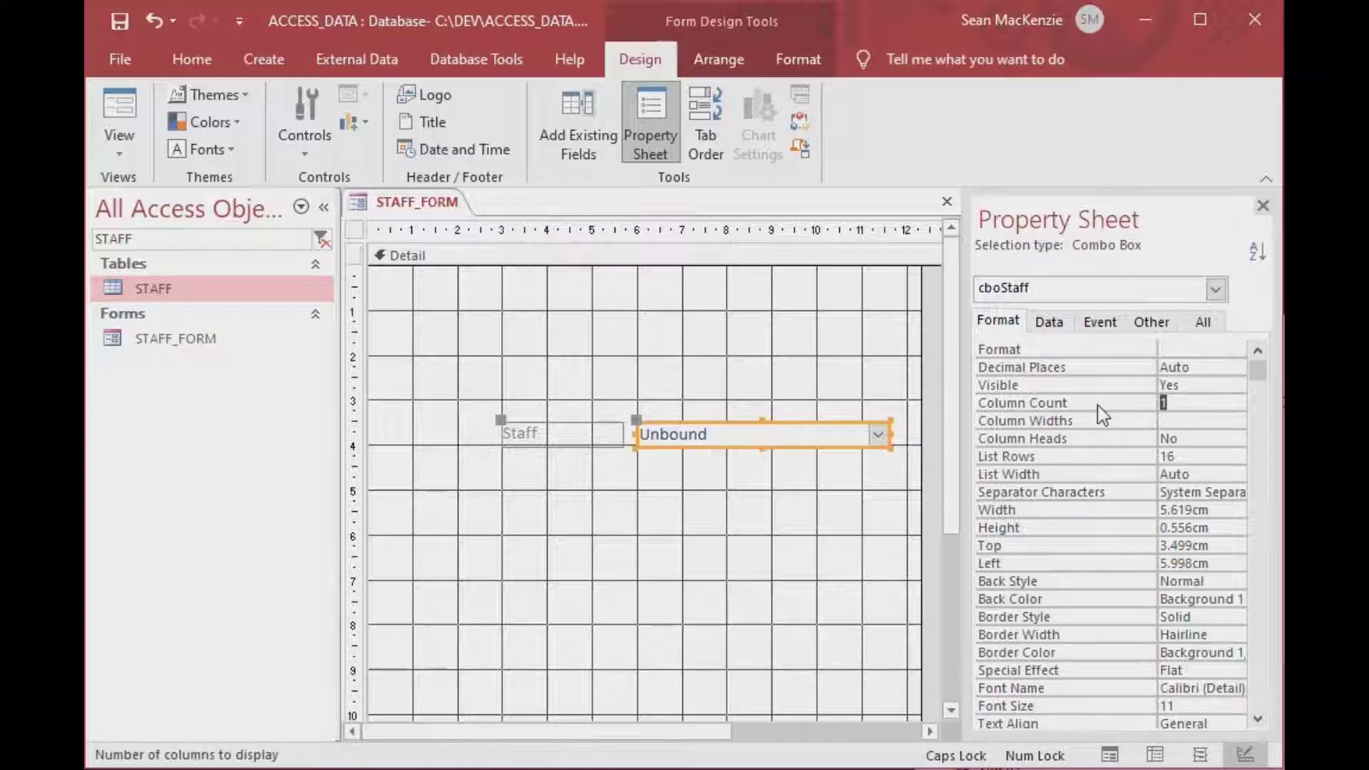
text(5)
key(Return)
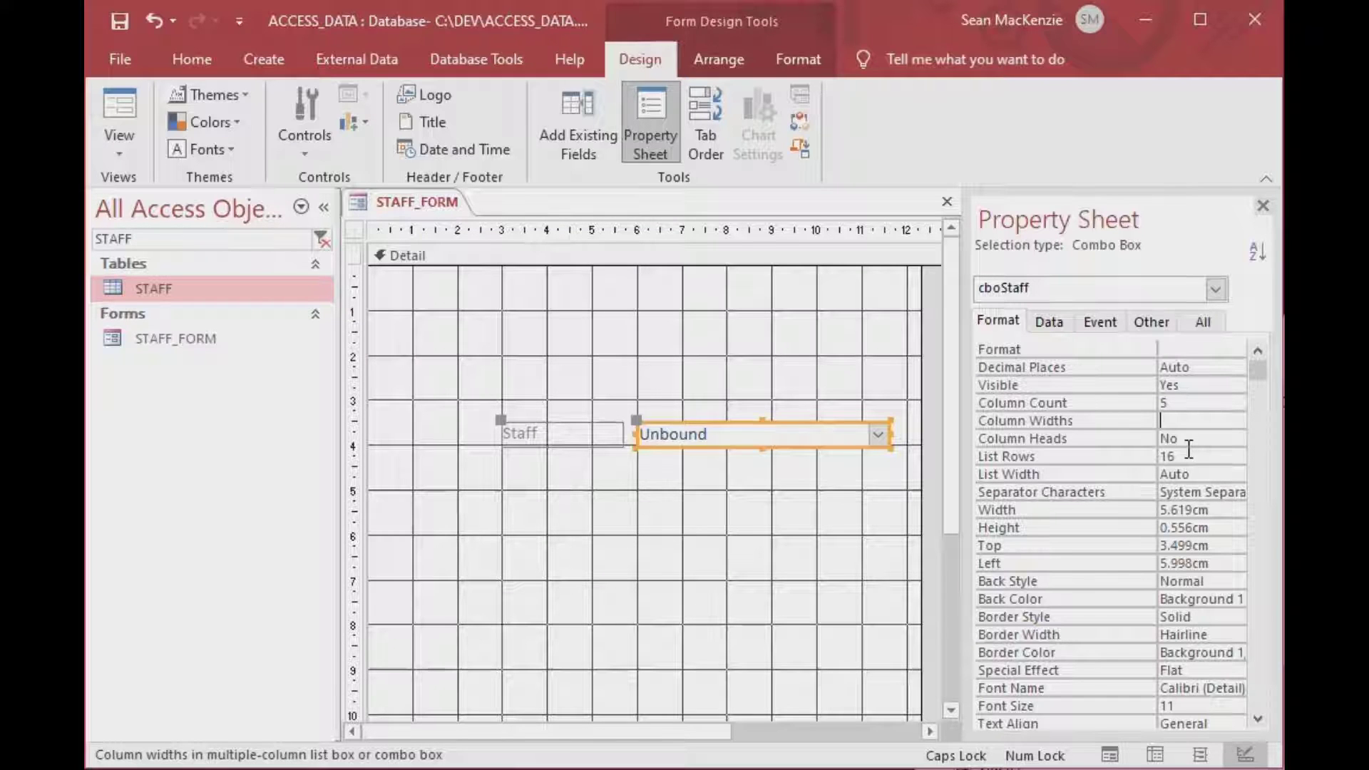
text(3)
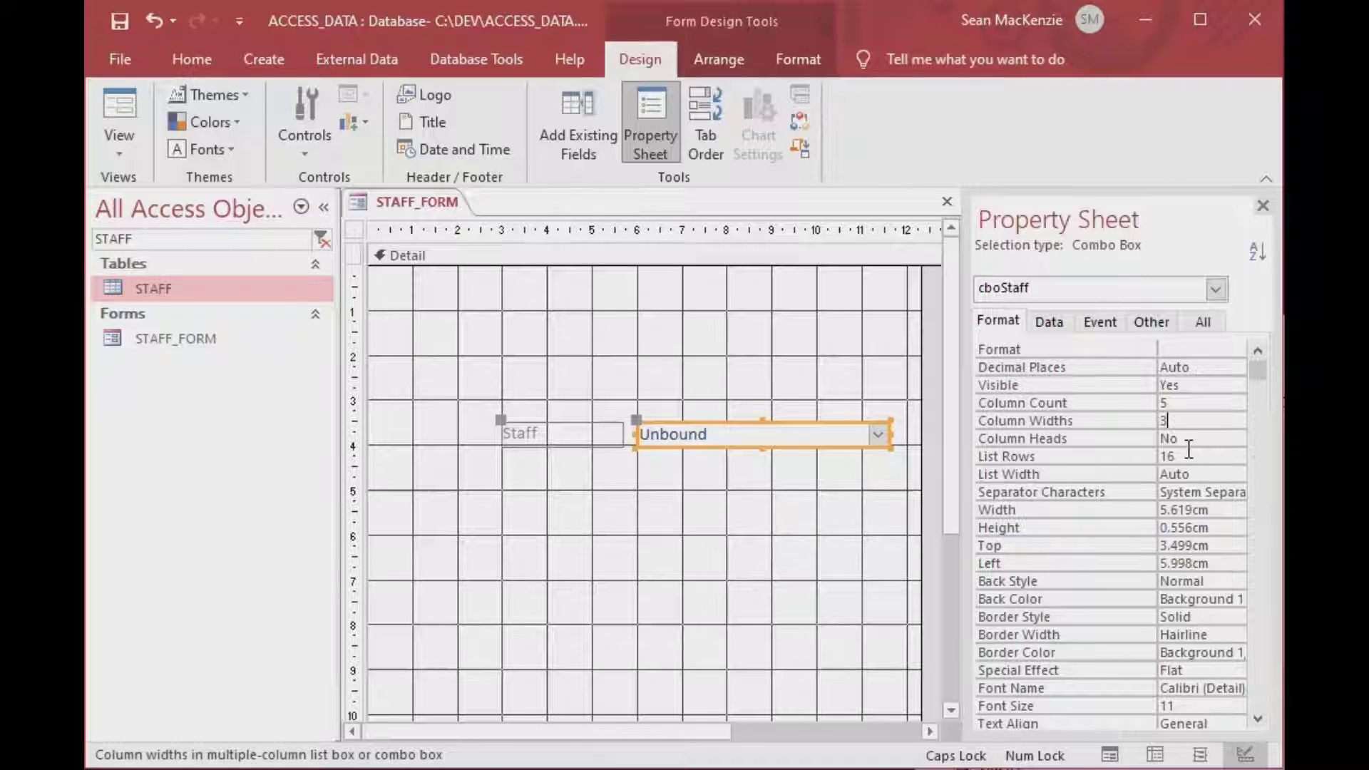
text(;2;)
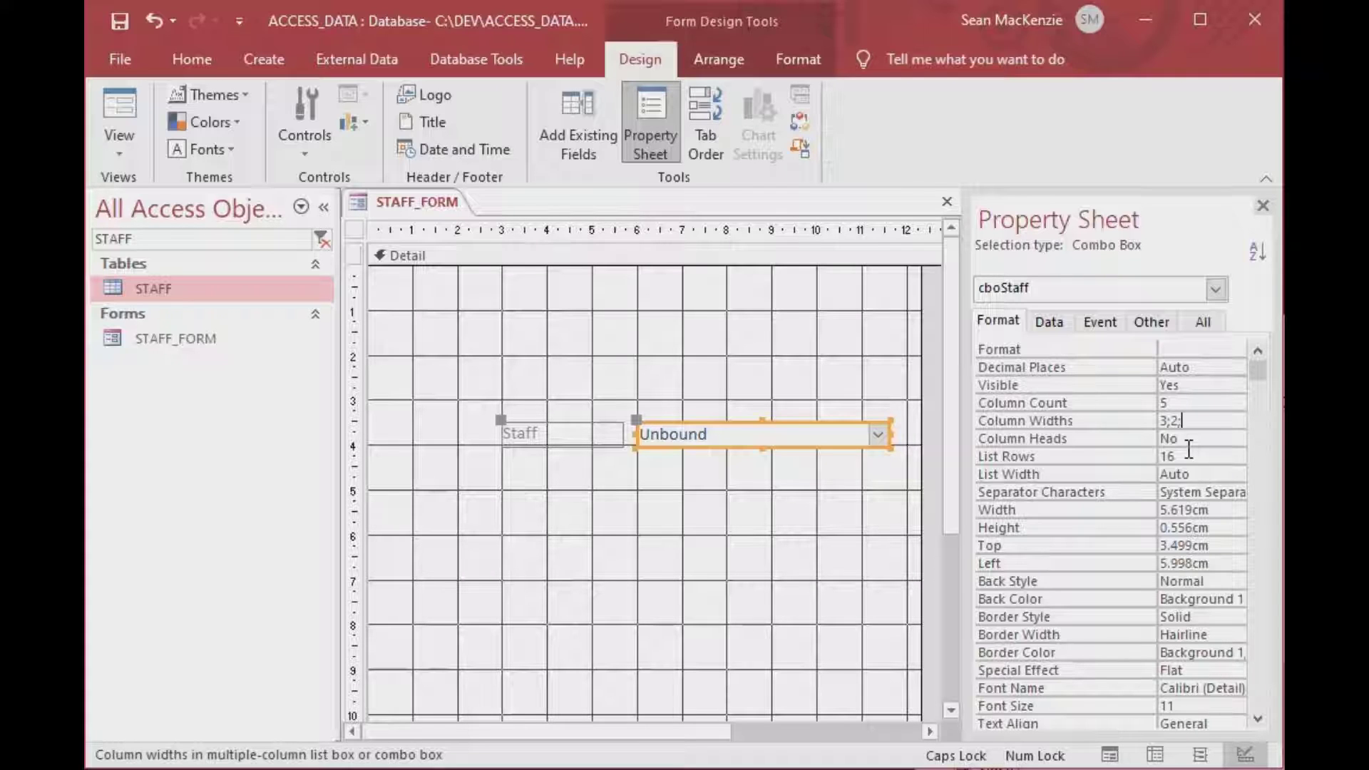
text(2;2)
key(Return)
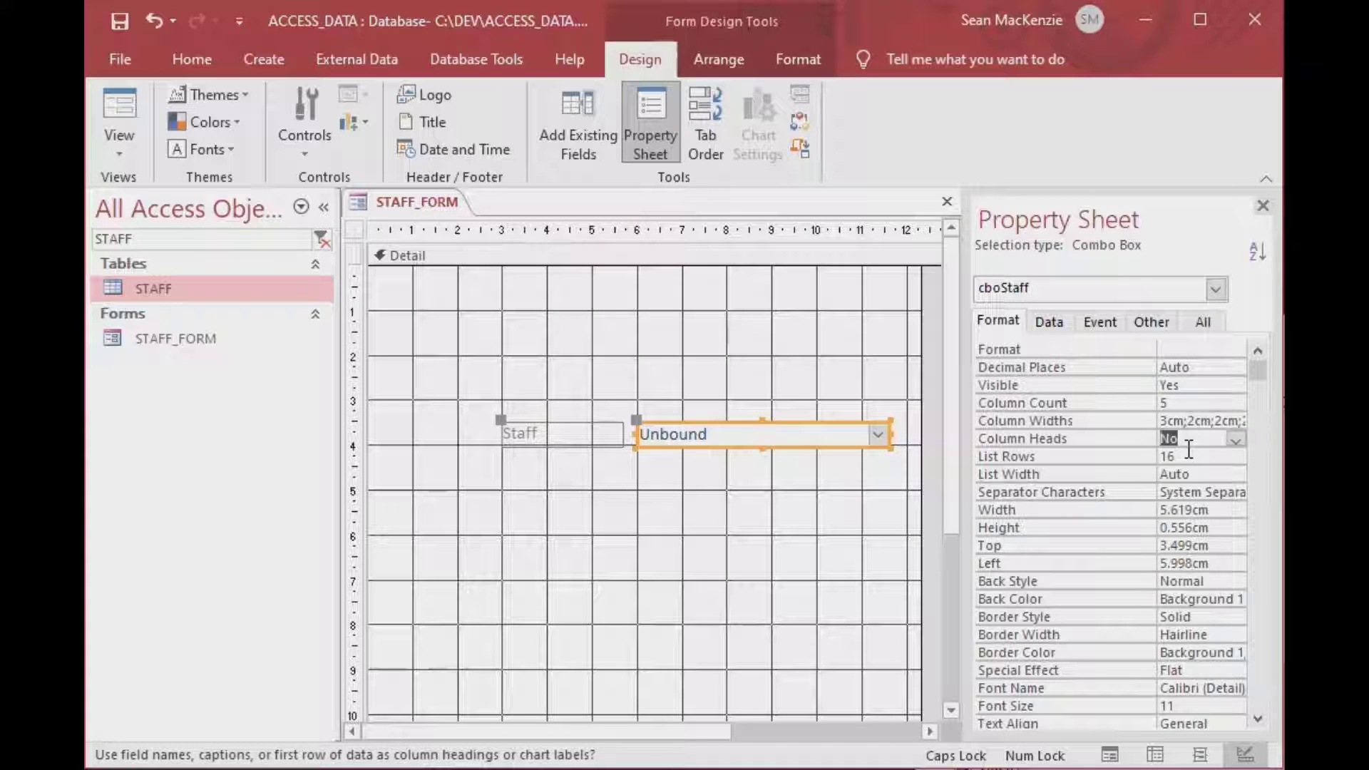
click(1189, 455)
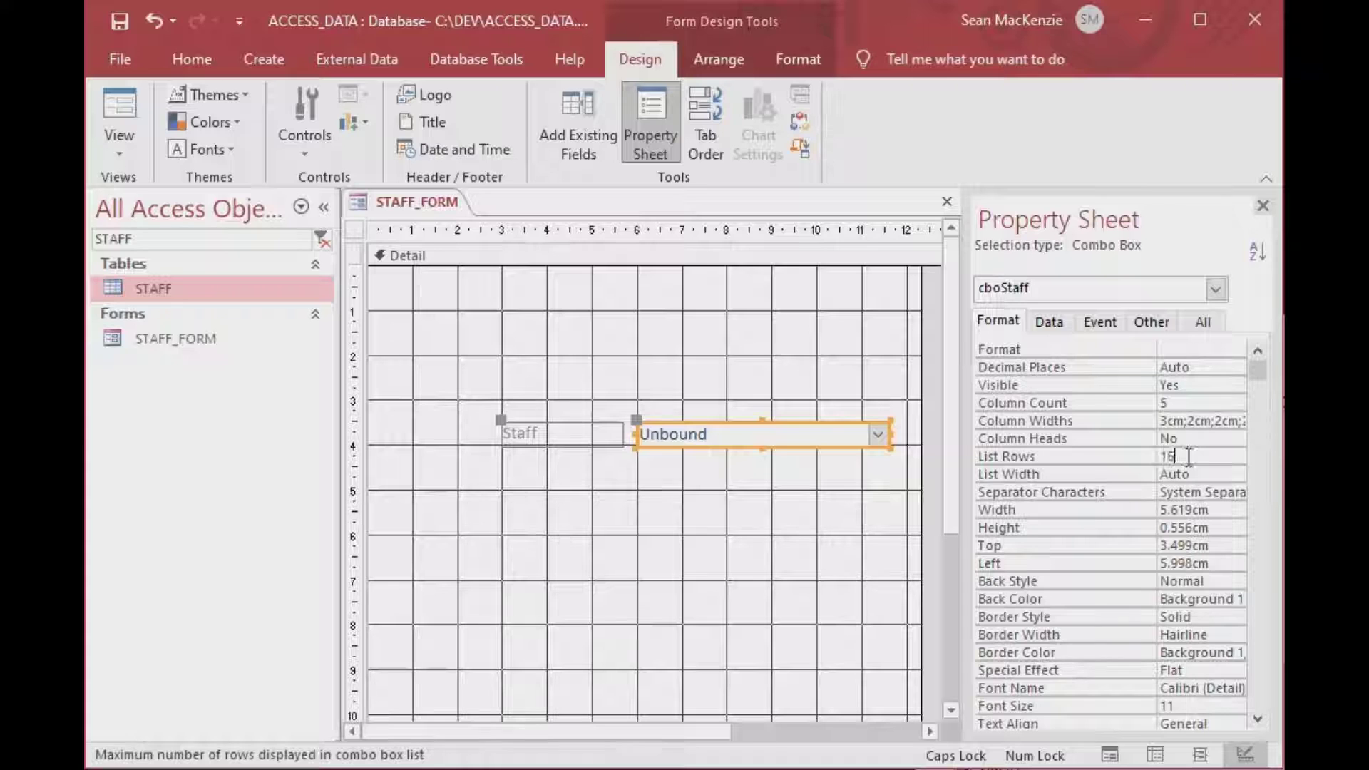
key(Return)
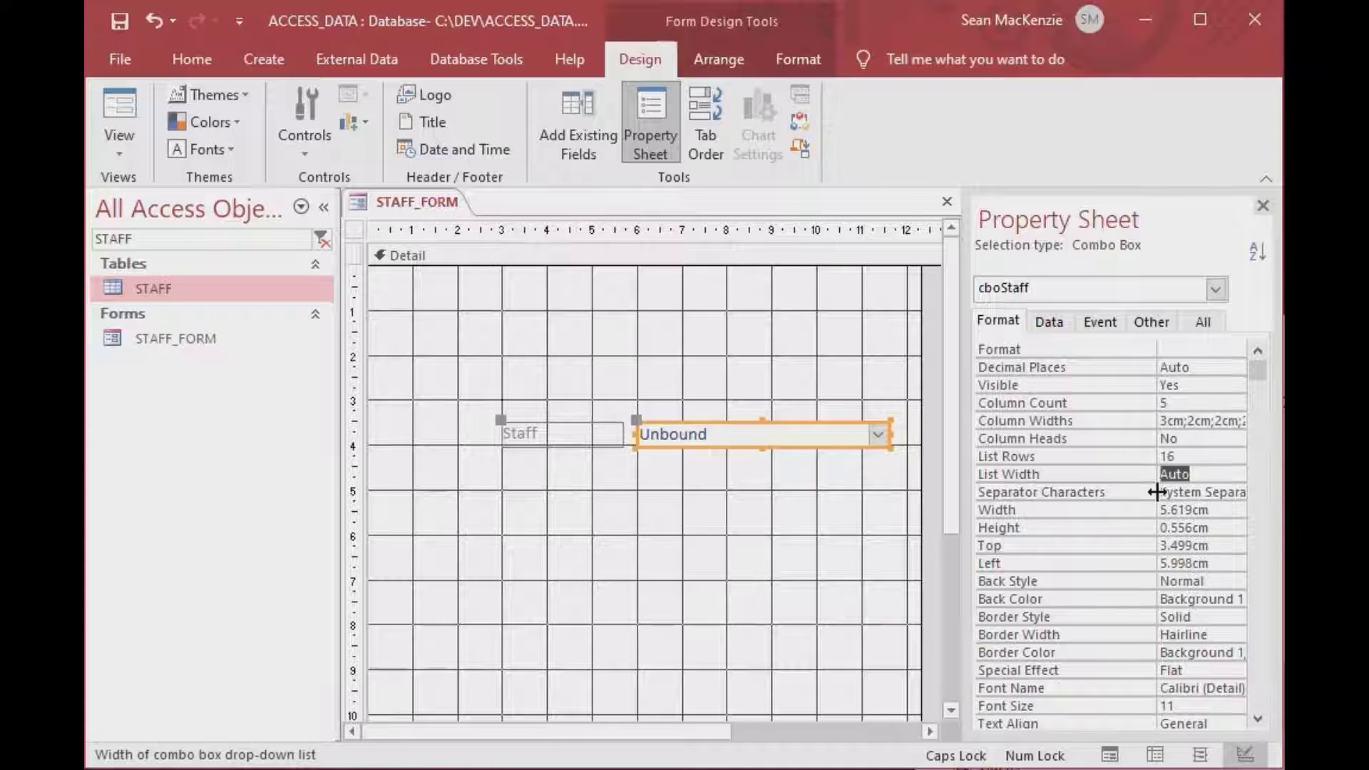
text(1)
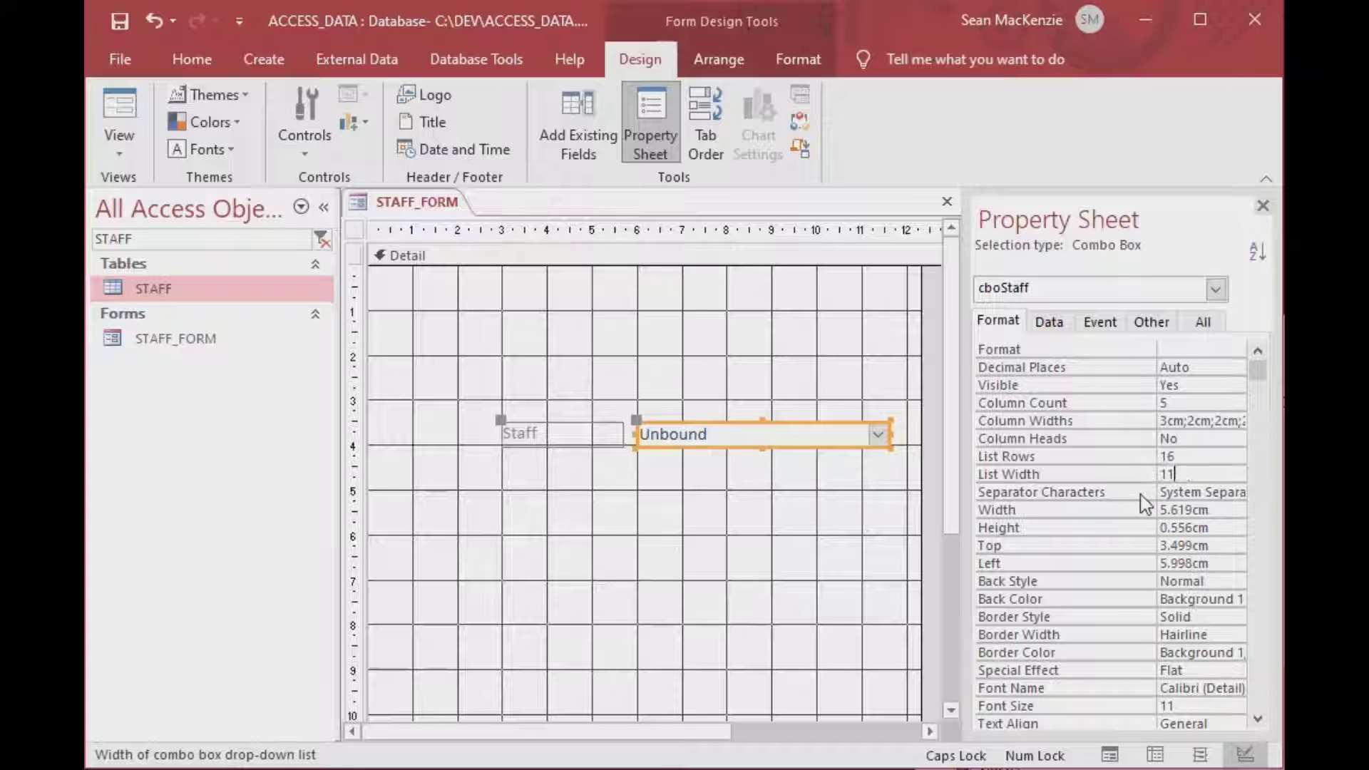
text(1)
key(Return)
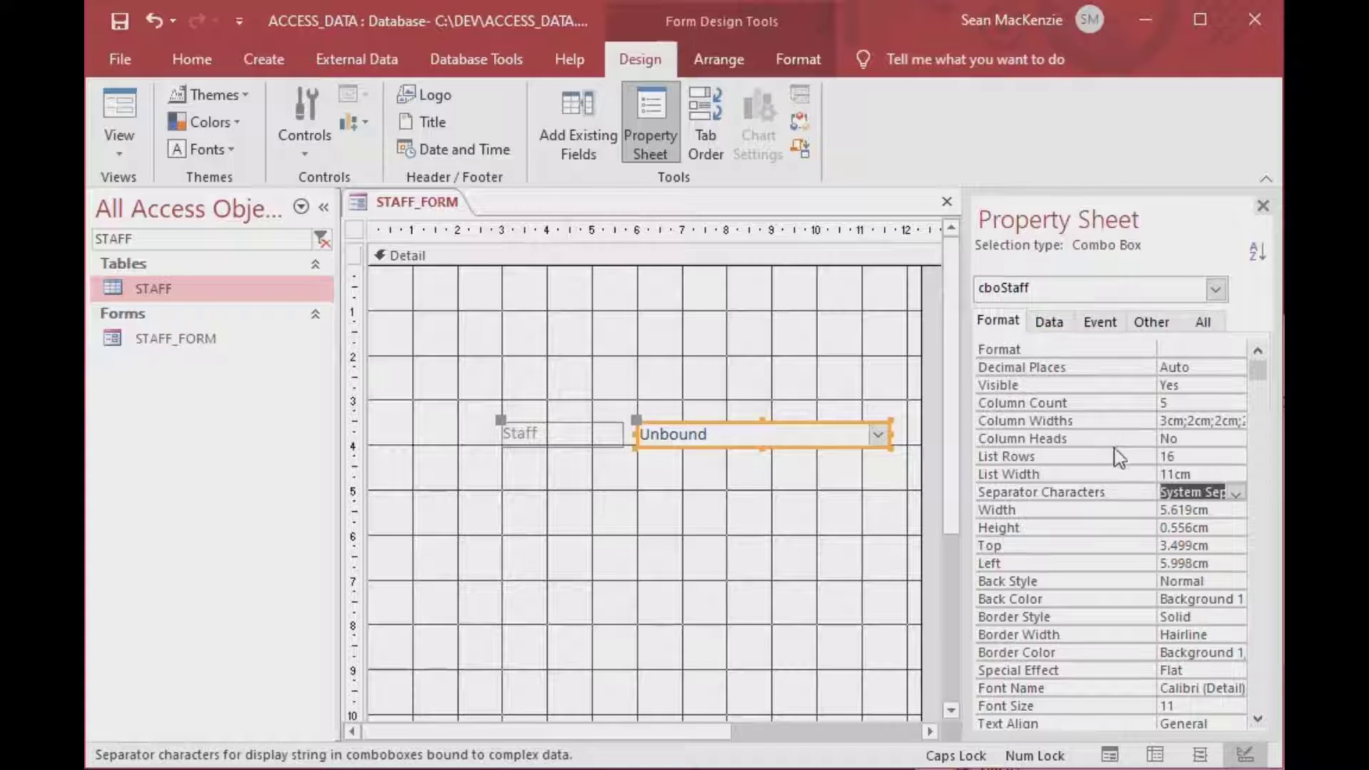
click(888, 357)
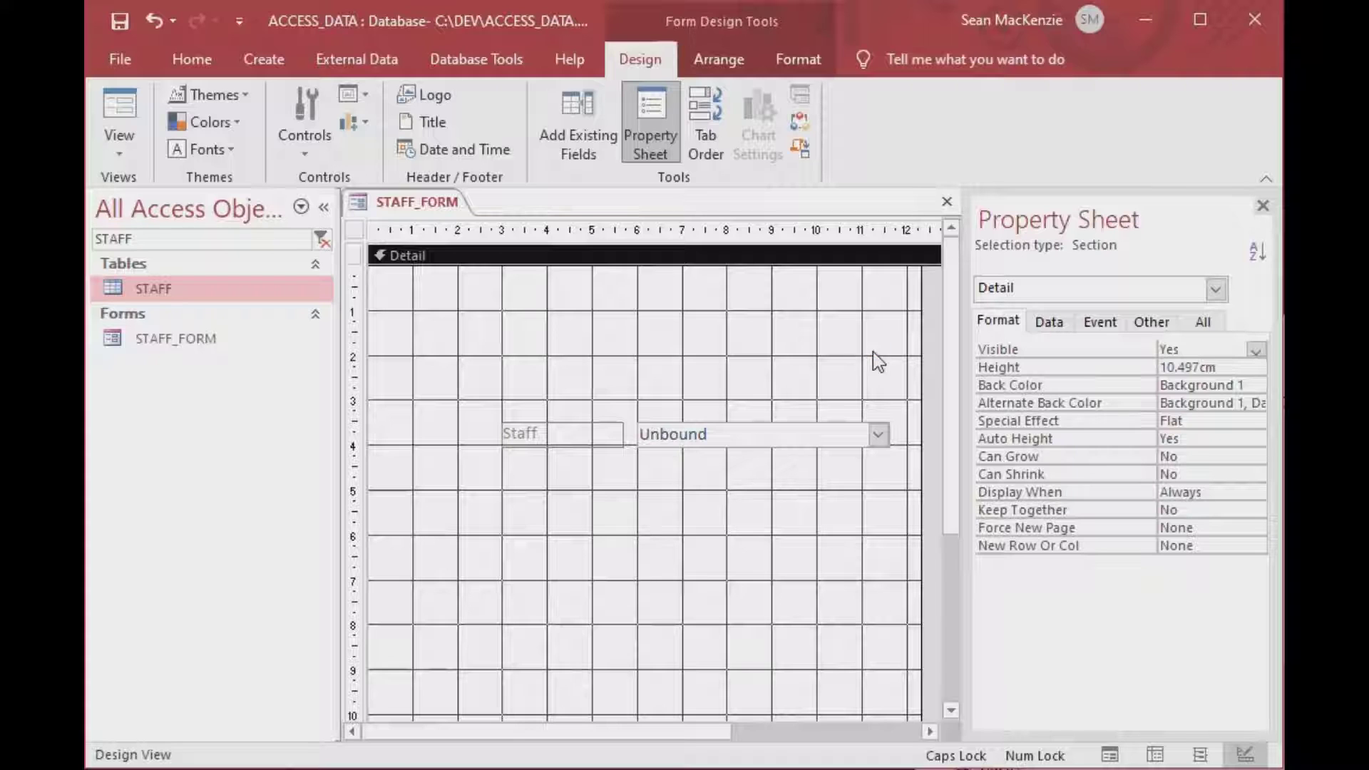
In Form View, confirm the Staff list shows five columns, then reselect cboStaff in Design View.
click(119, 114)
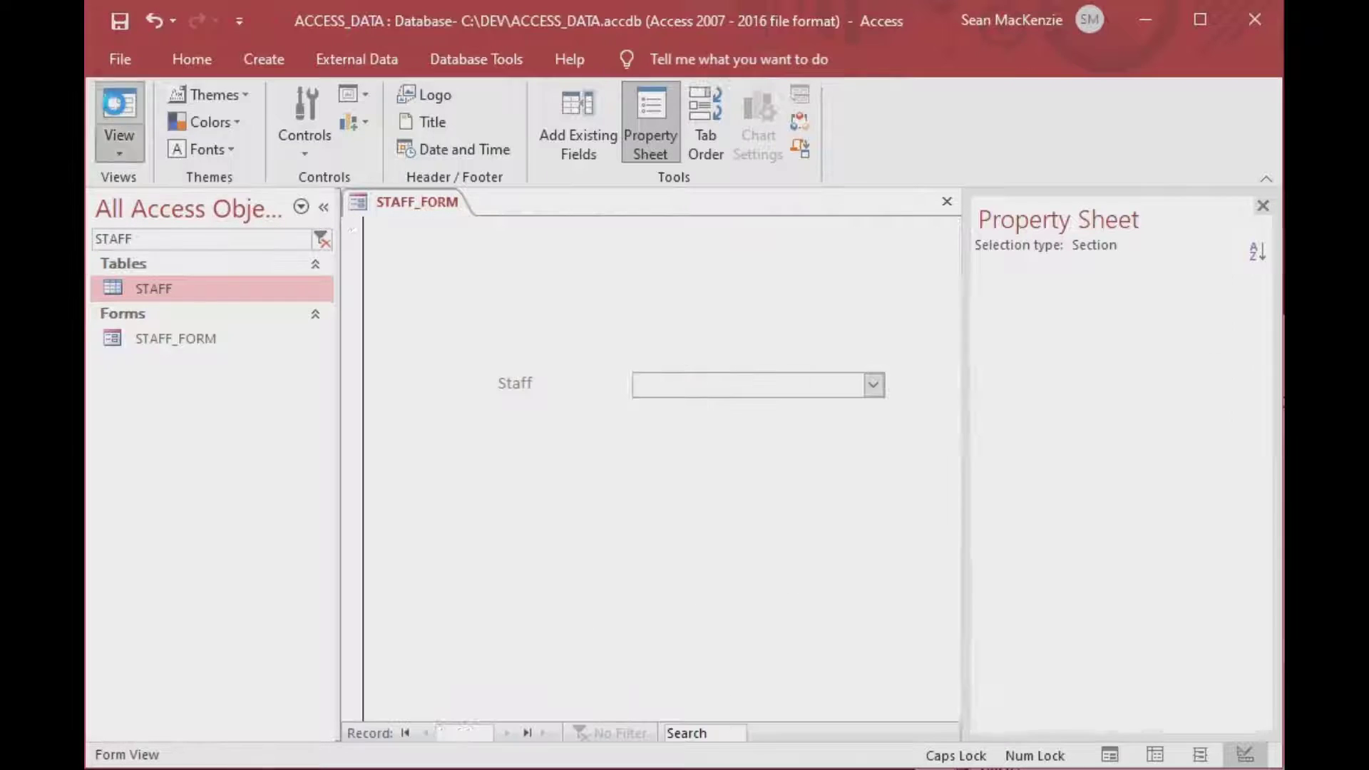
click(873, 386)
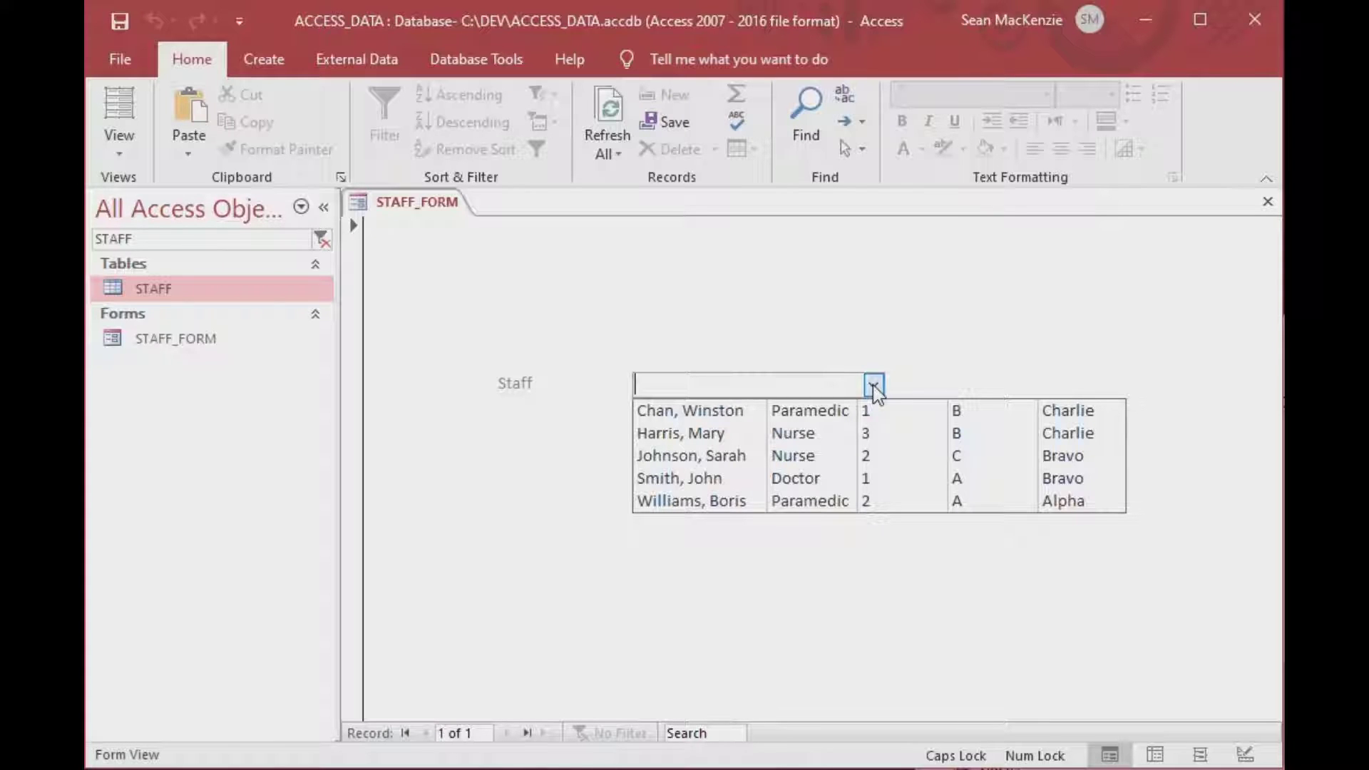
click(874, 386)
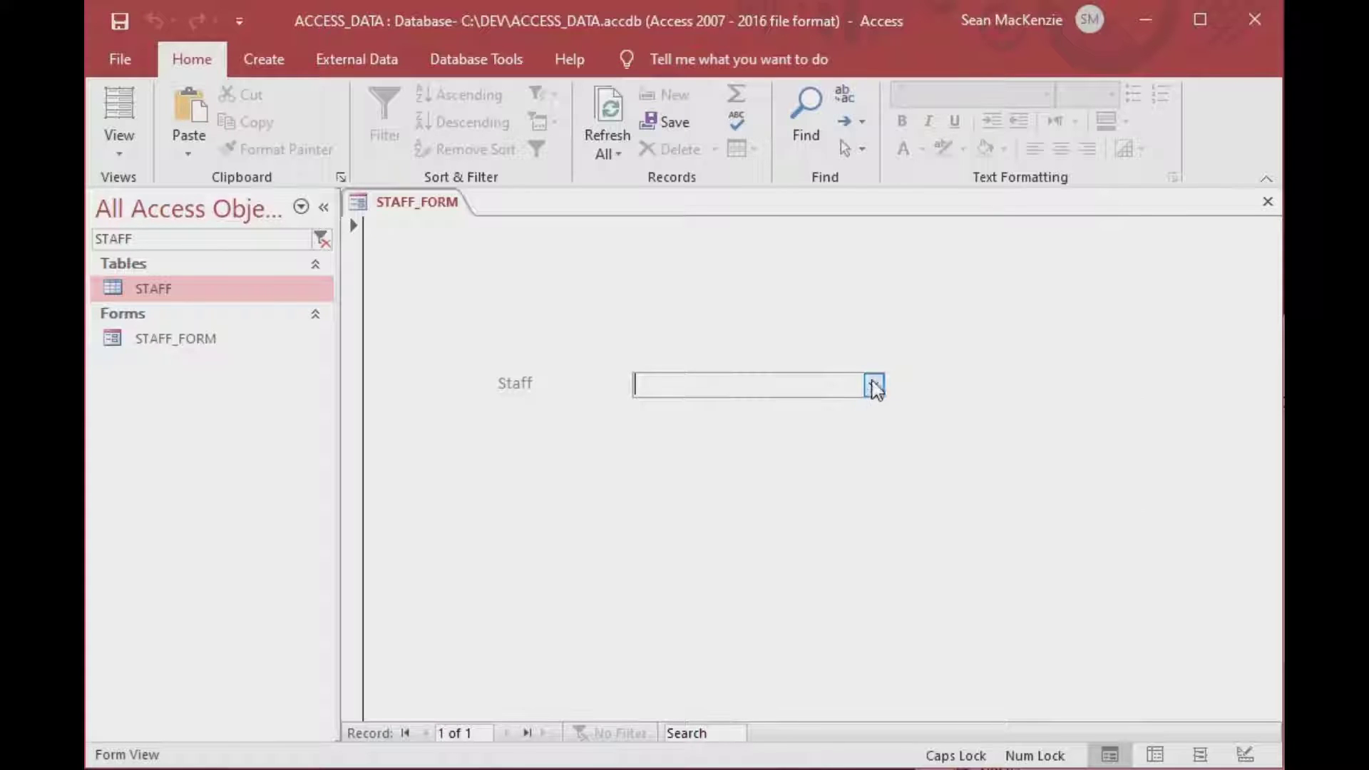
click(119, 151)
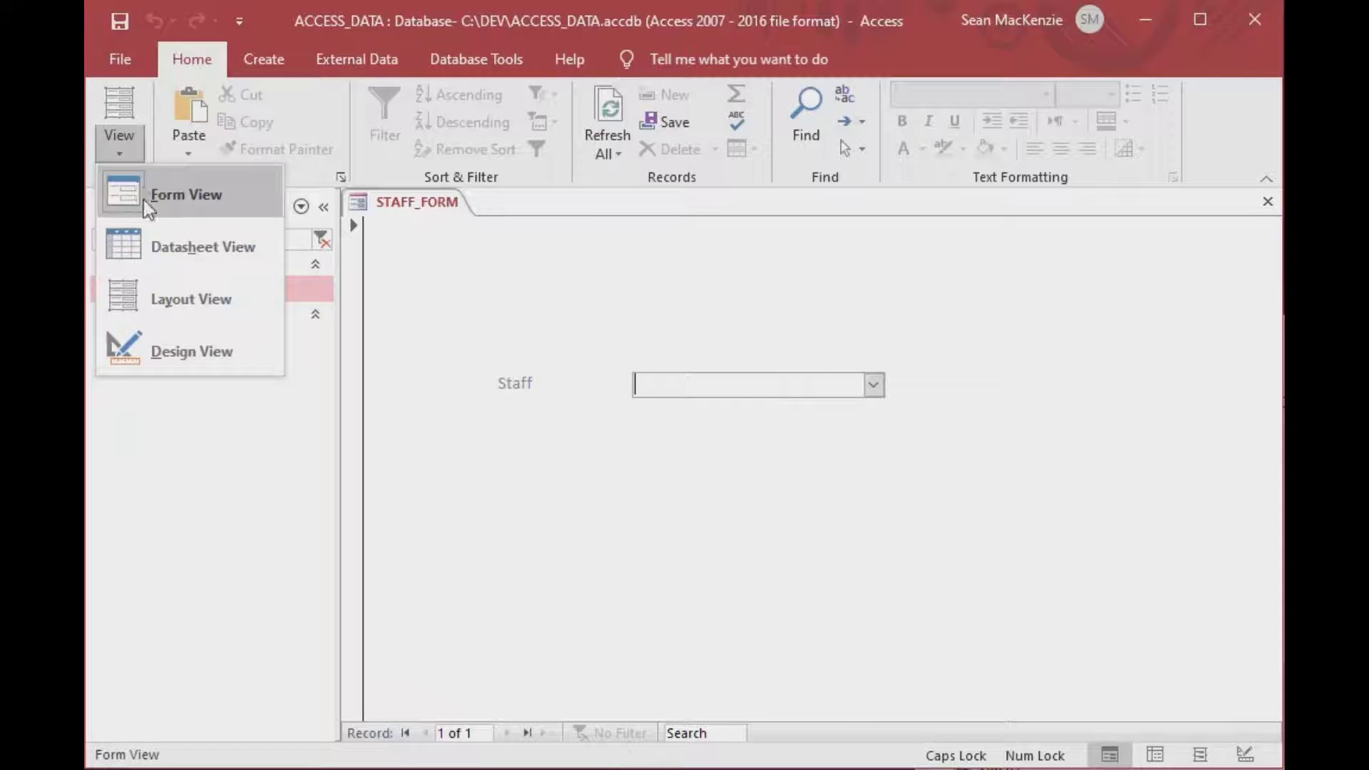
click(180, 353)
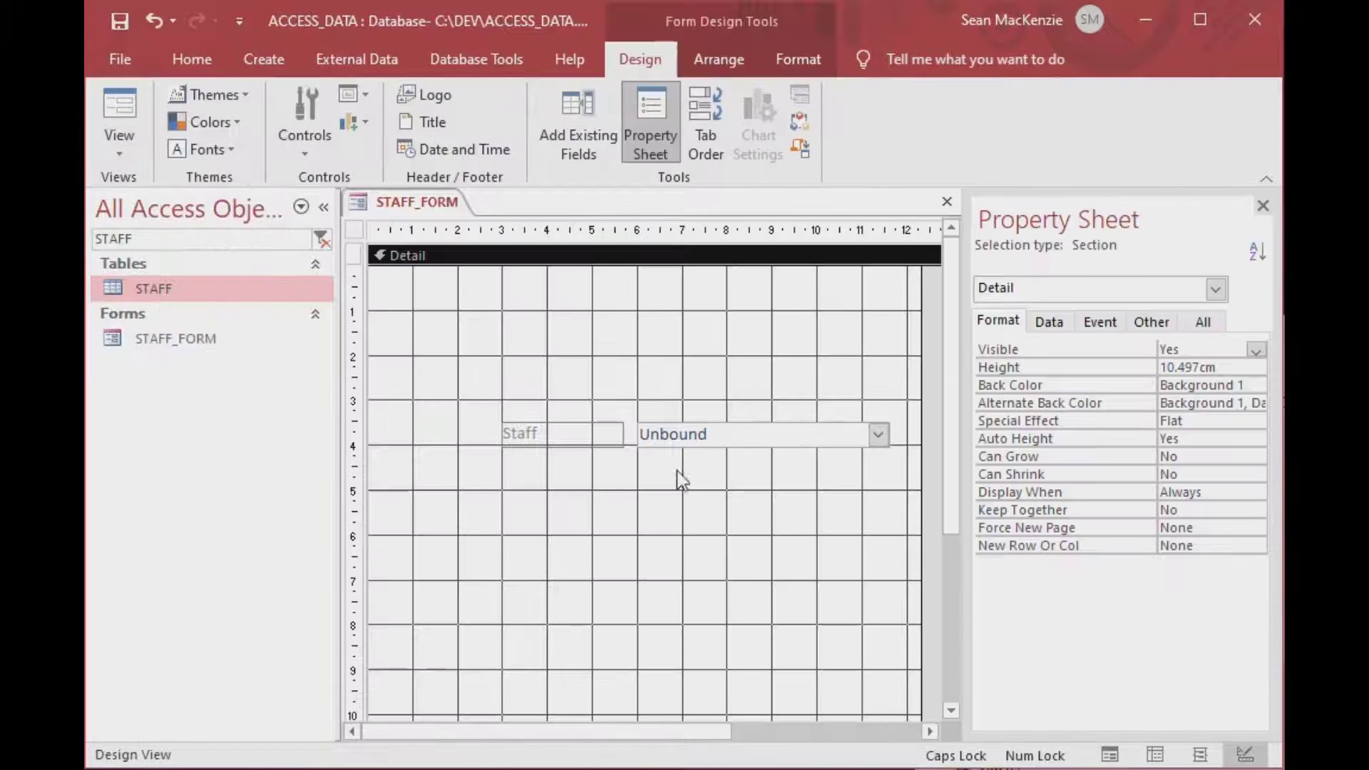
click(802, 438)
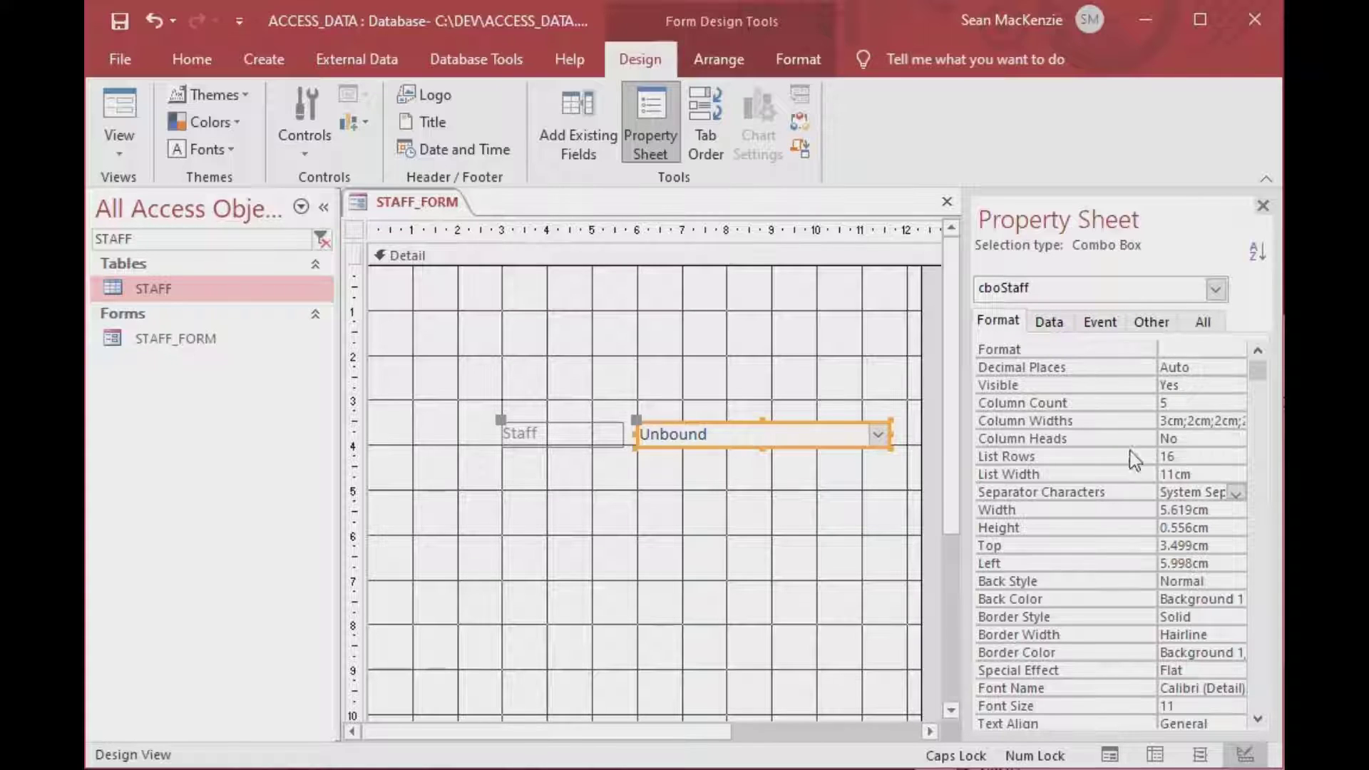
Turn cboStaff's Column Heads setting from No to Yes.
click(1203, 443)
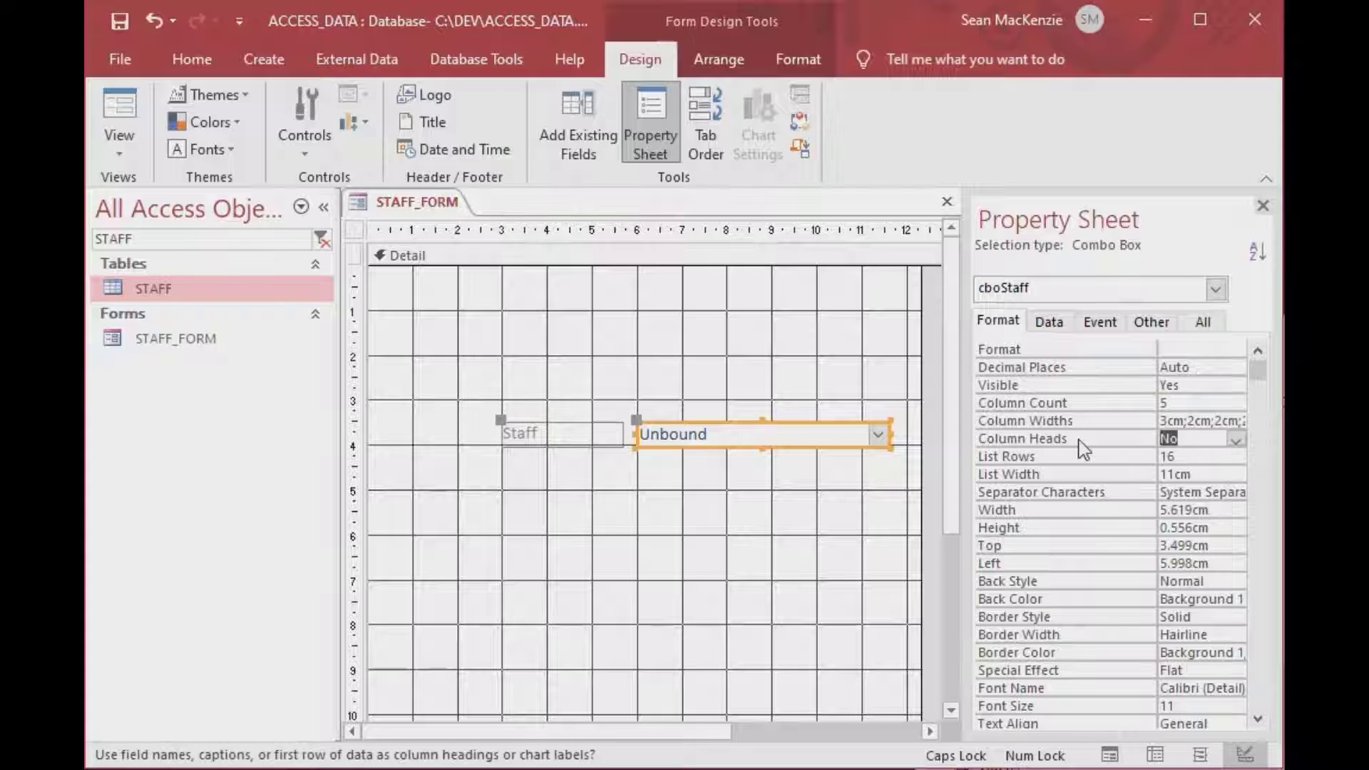
double_click(1203, 443)
click(1080, 456)
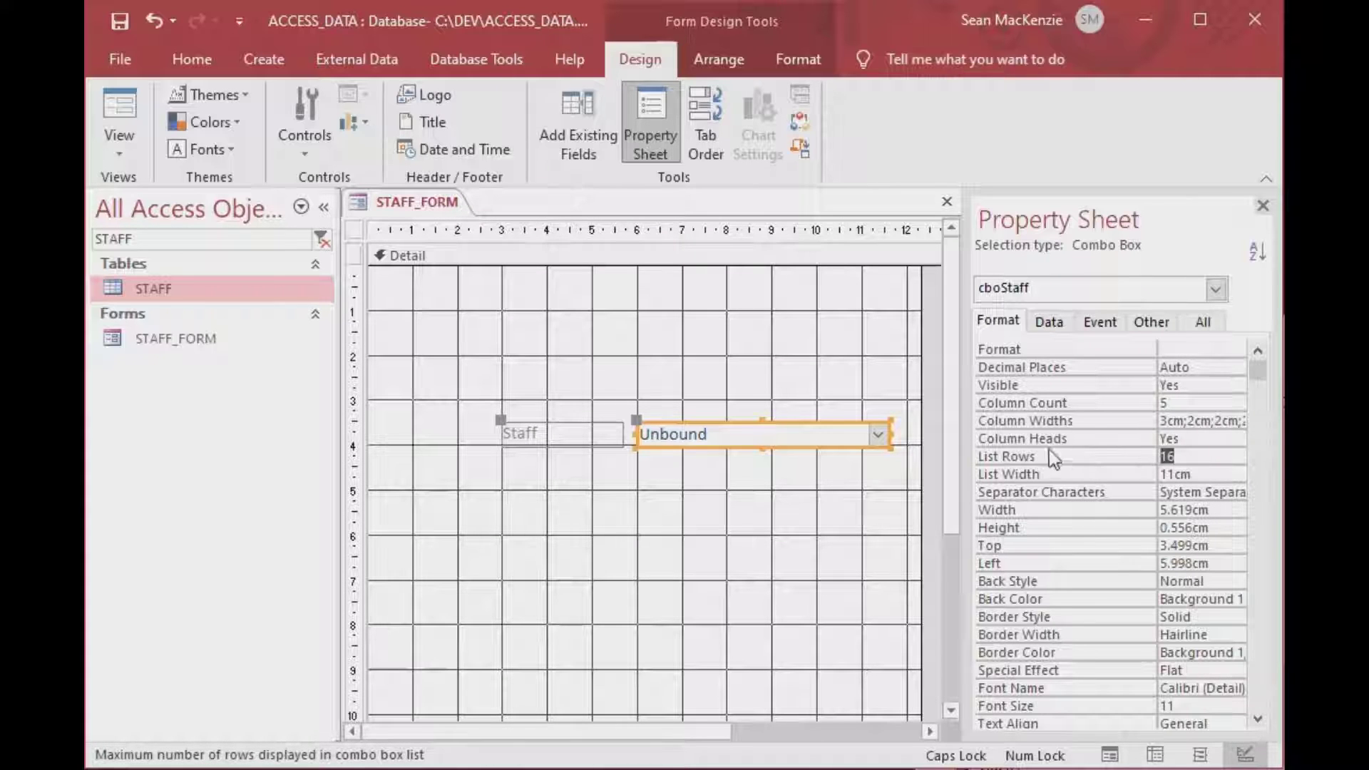
click(832, 367)
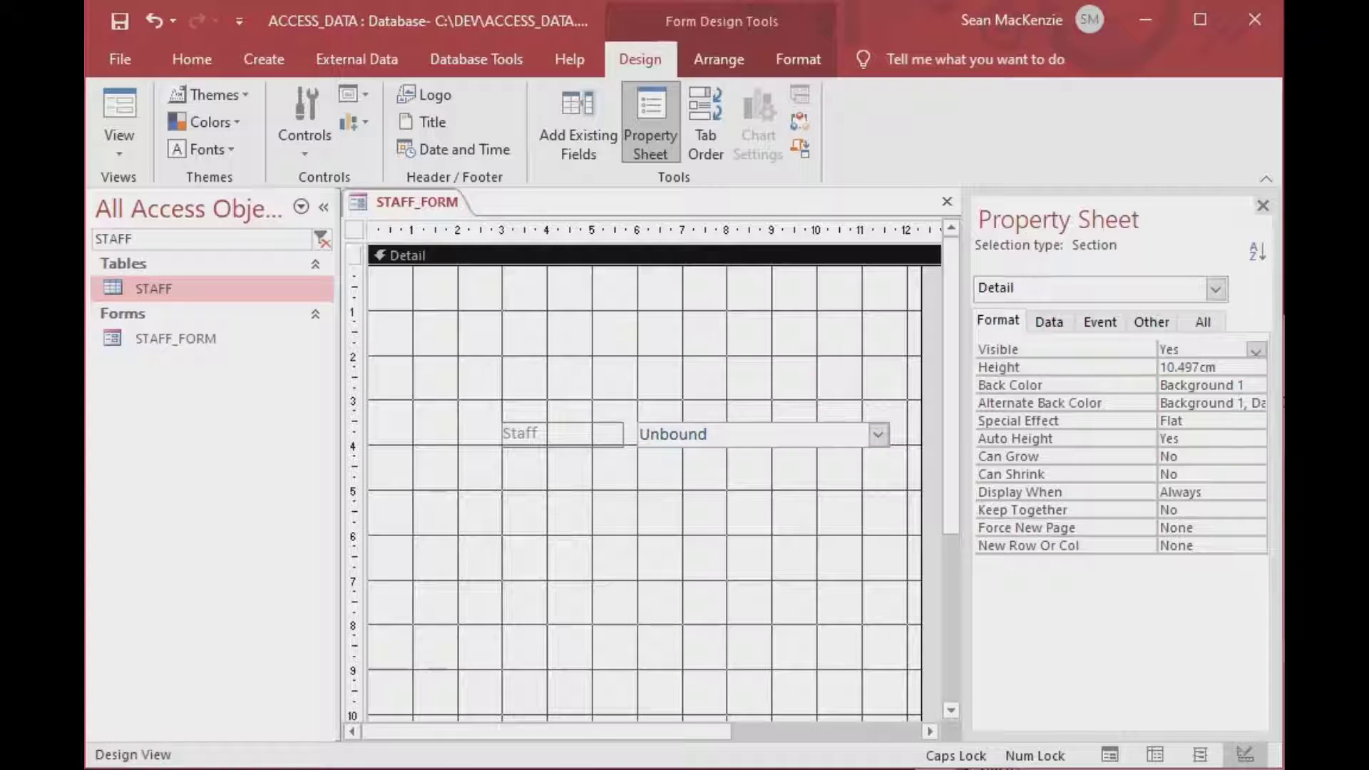
In Form View, pick the first staff member from the headed Staff list.
click(119, 139)
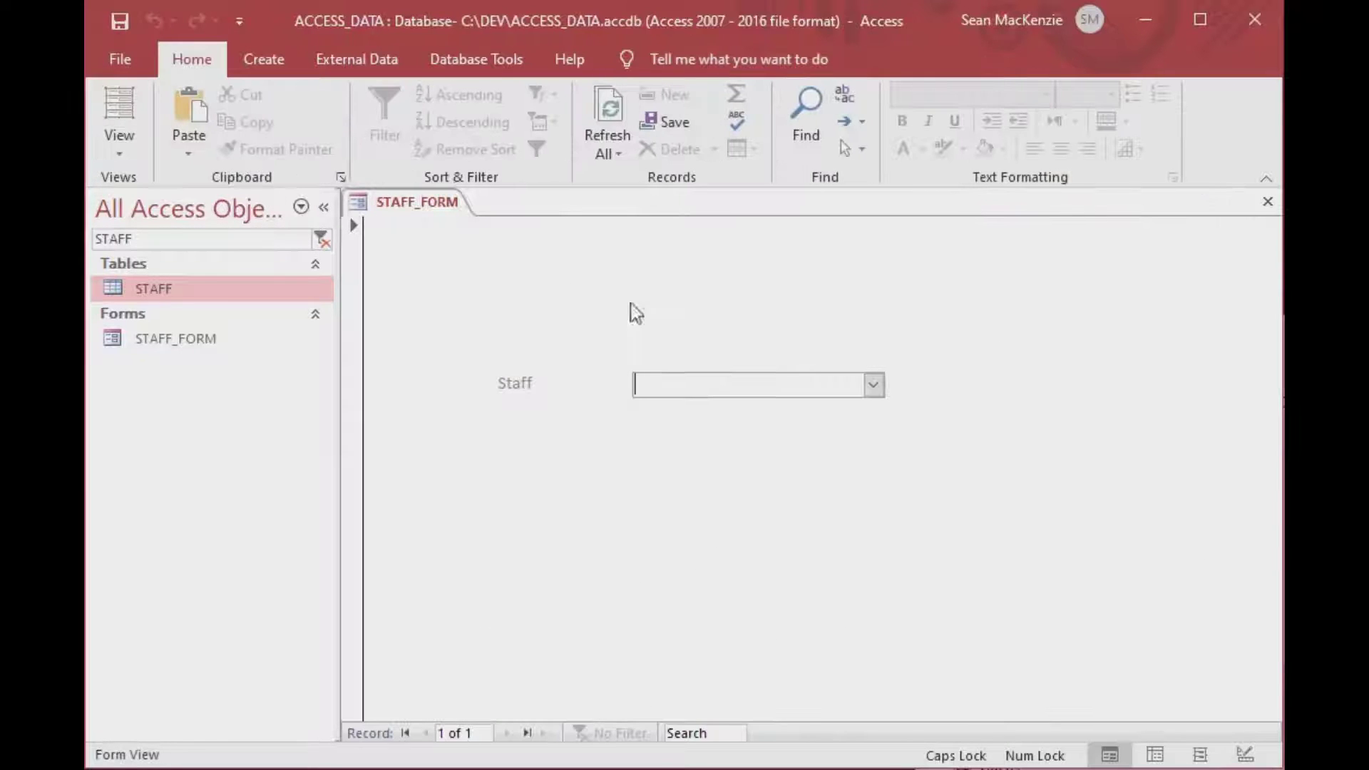
click(874, 382)
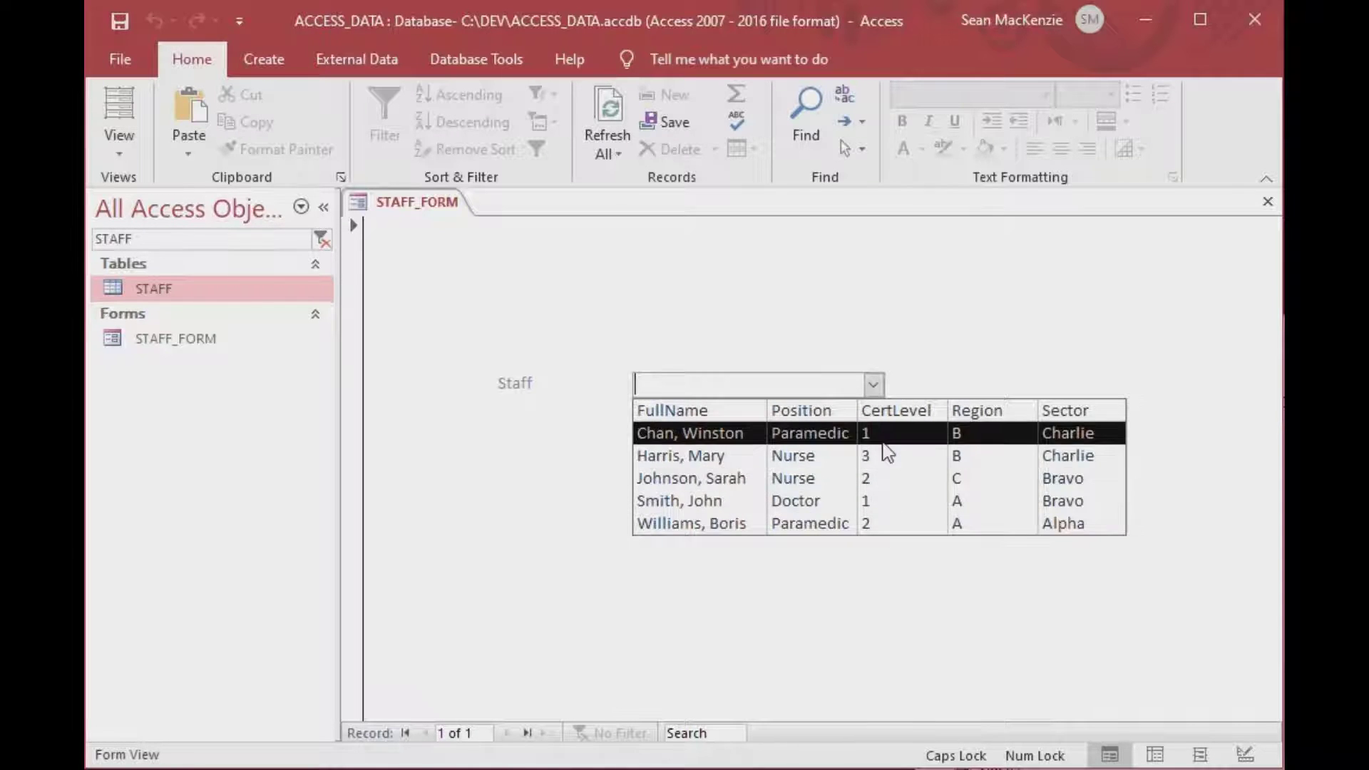
click(865, 432)
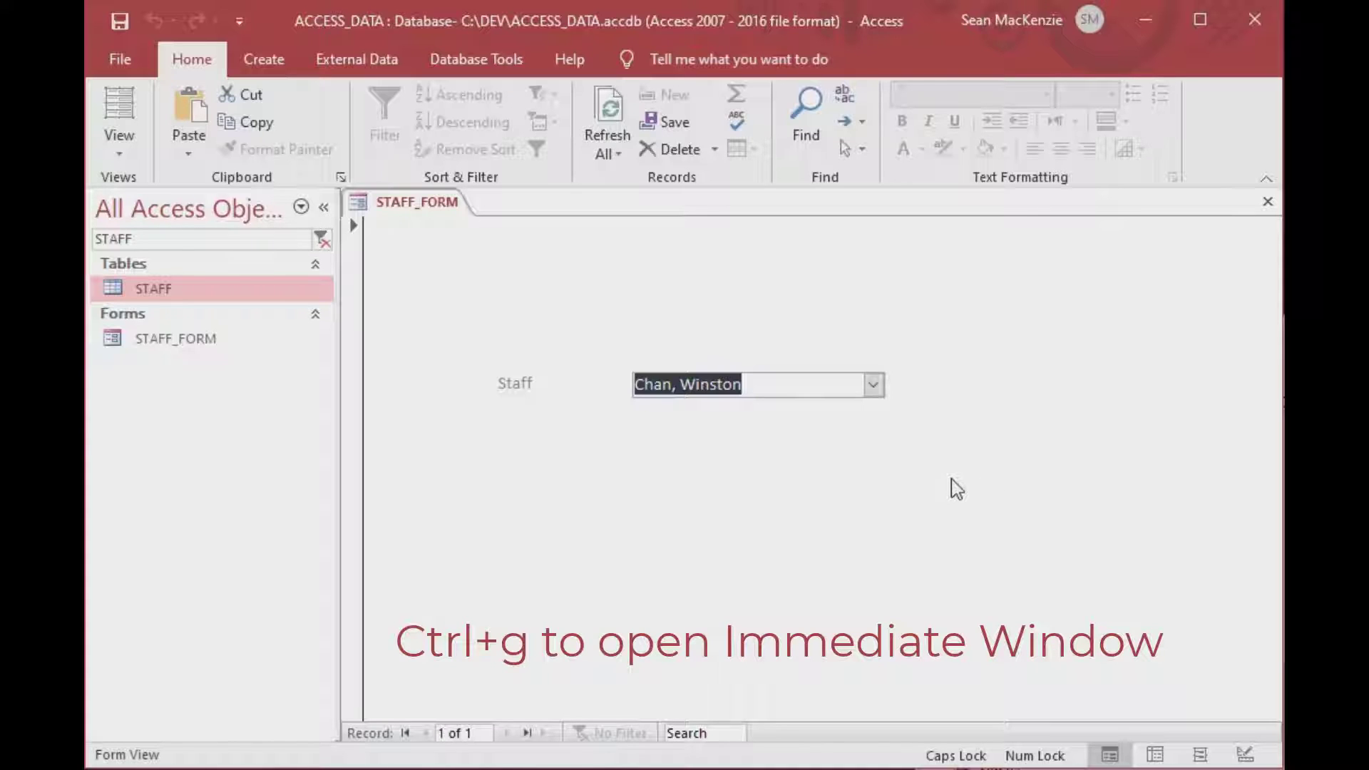
Evaluate ?Forms!STAFF_FORM!cboStaff in the Immediate window, which returns the chosen staff member's full name.
key(ctrl+g)
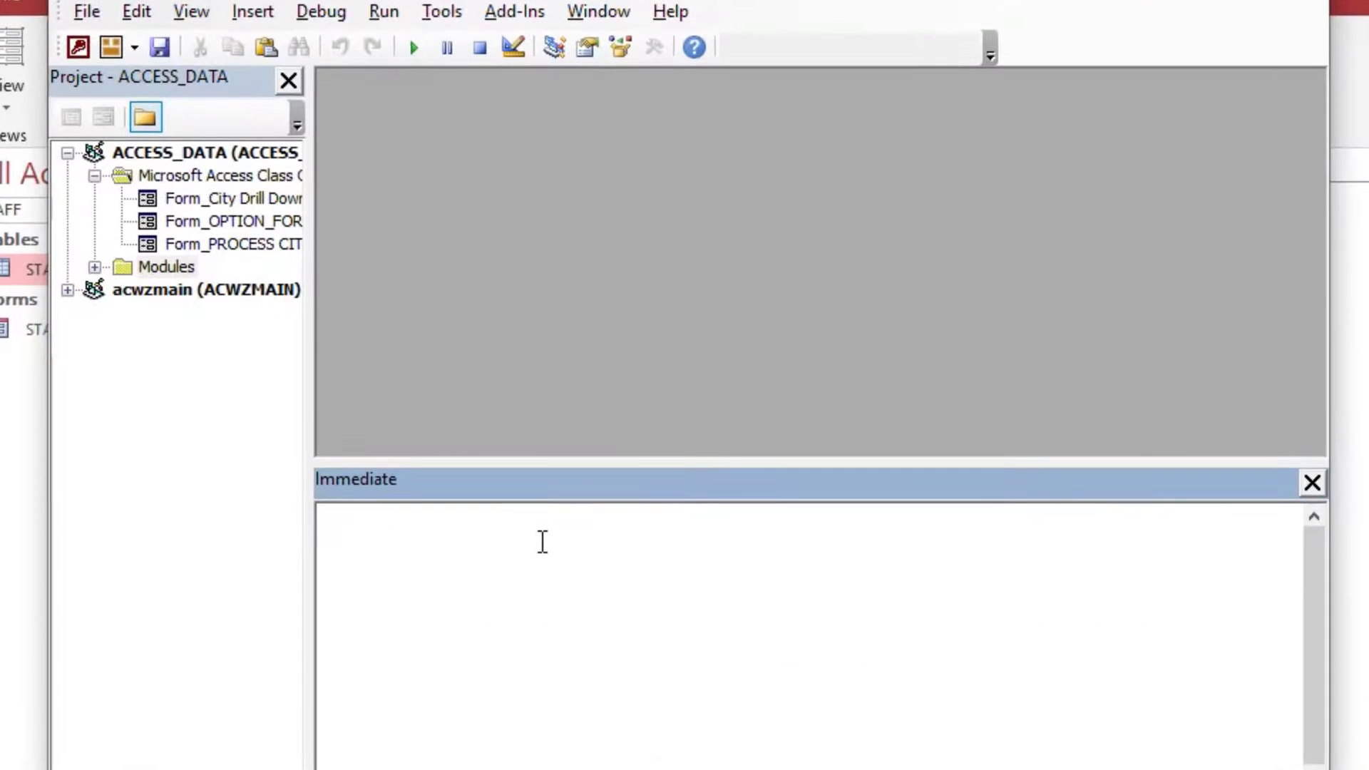
text(?For)
text(ms!S)
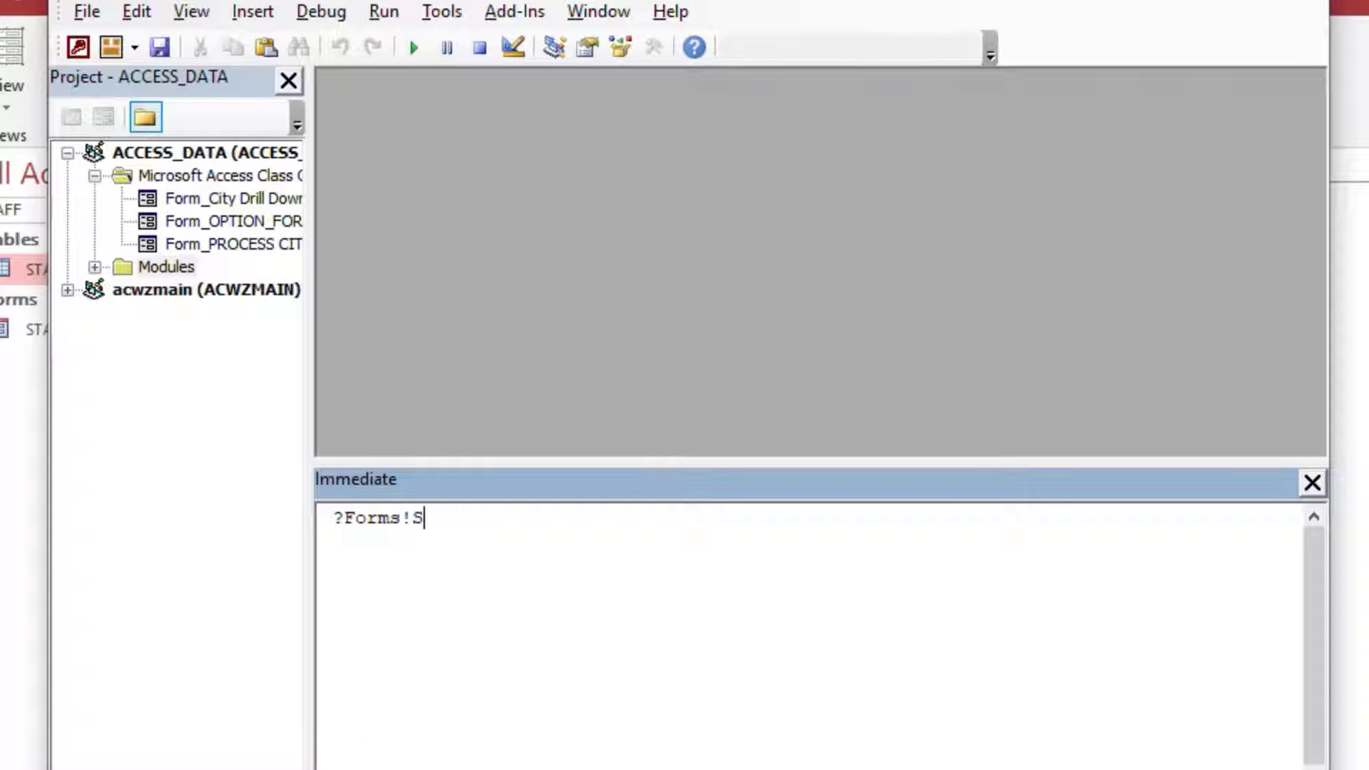
text(TAFF_FORM)
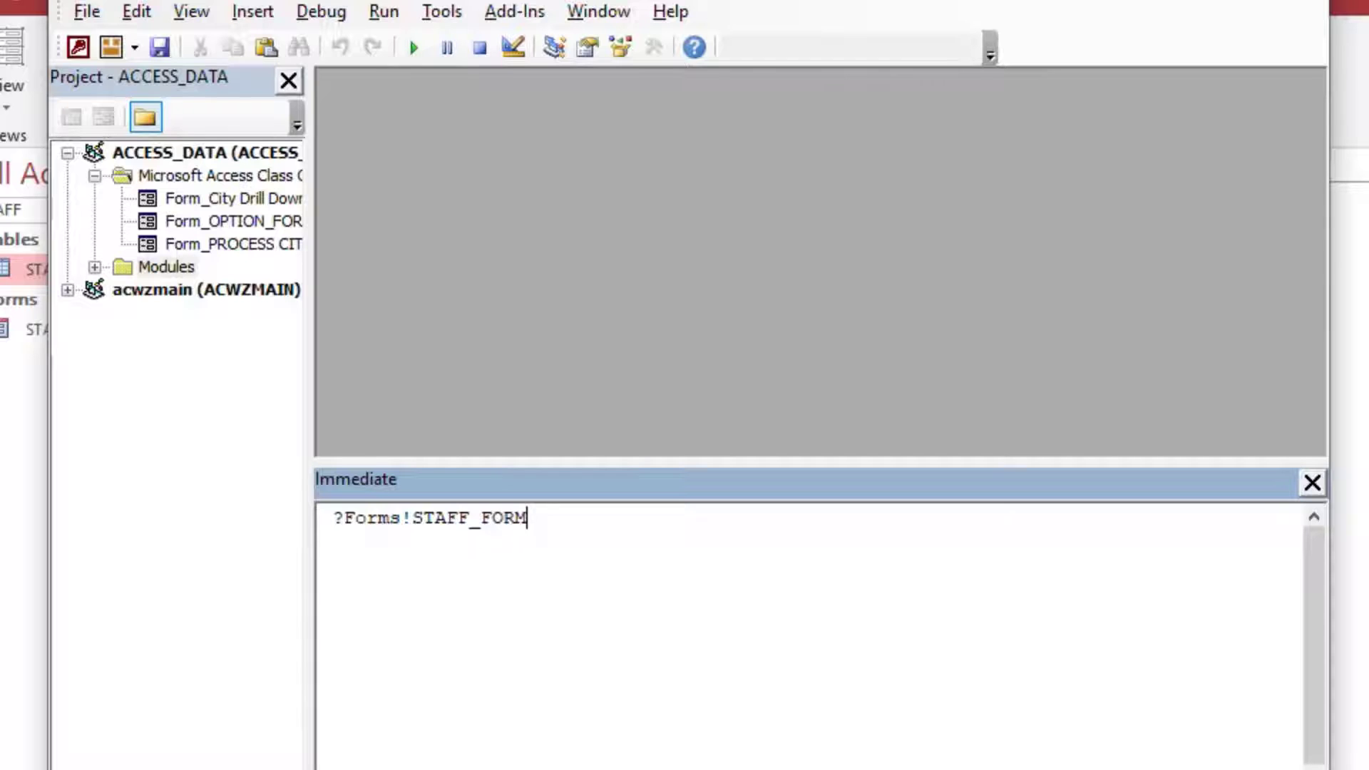
text(!cboStaff)
key(BackSpace)
key(BackSpace)
key(BackSpace)
key(BackSpace)
text(T)
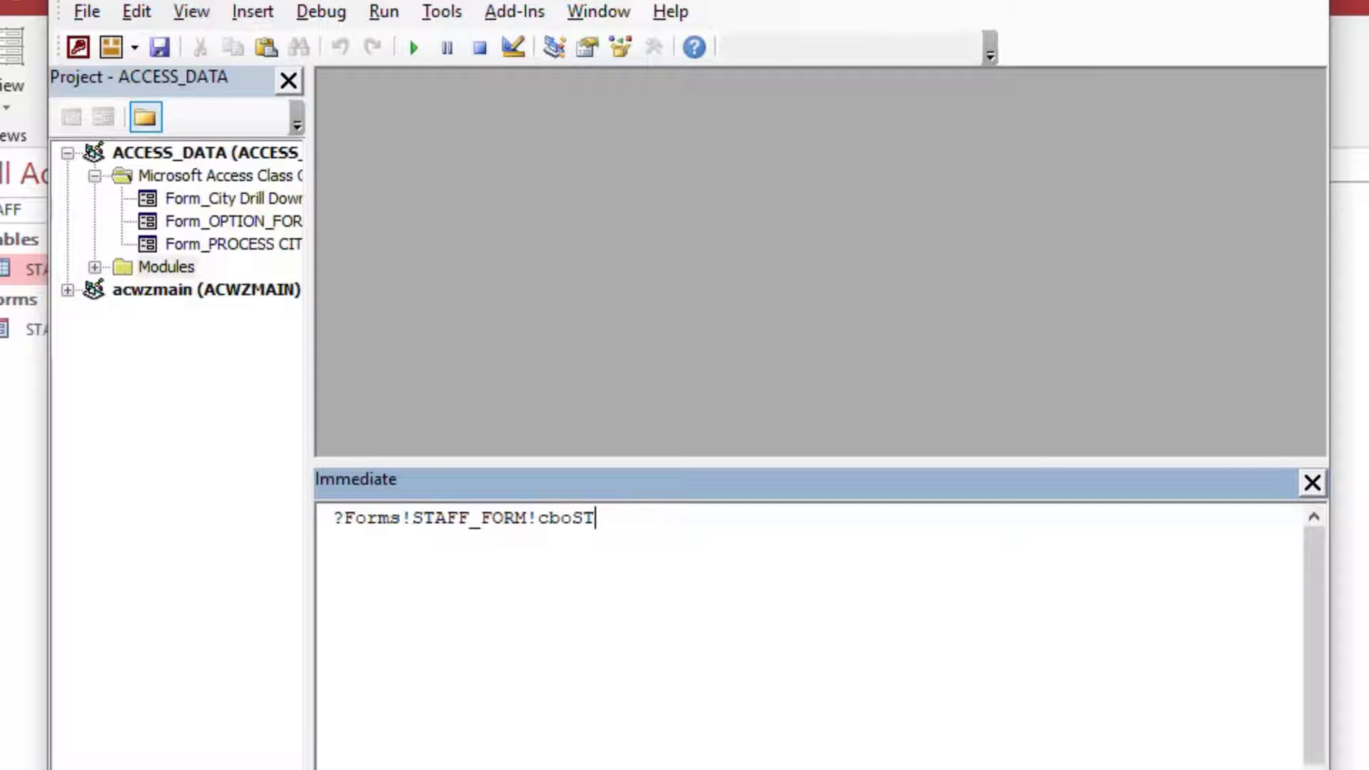
key(Return)
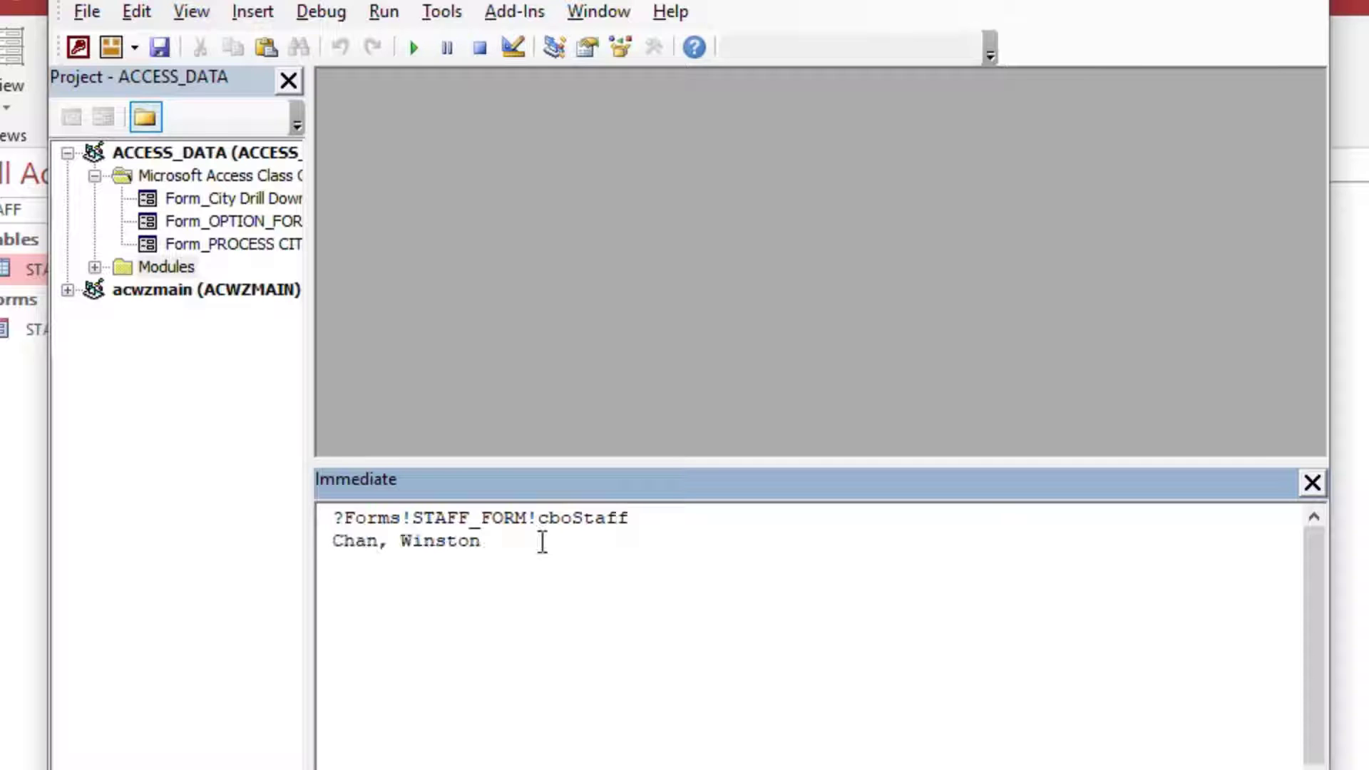
drag(480, 540, 331, 542)
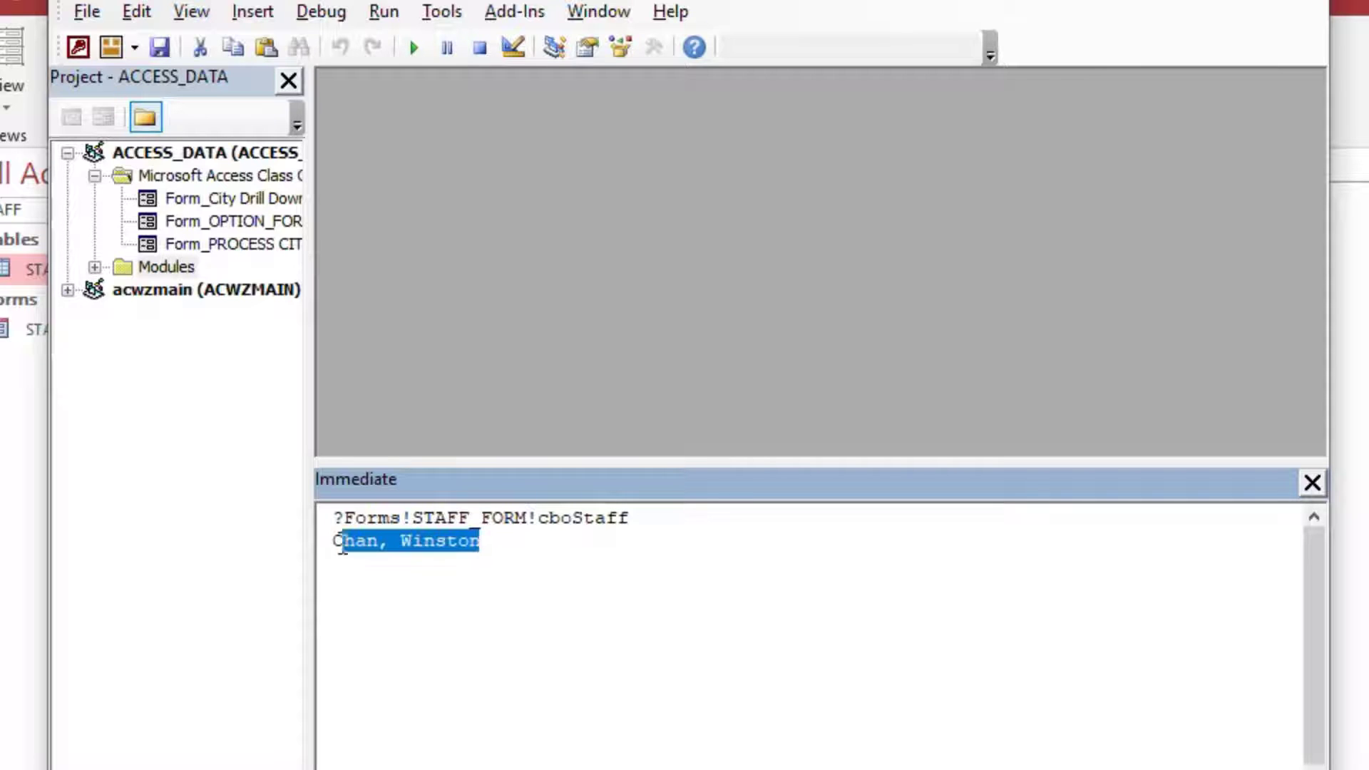
click(549, 594)
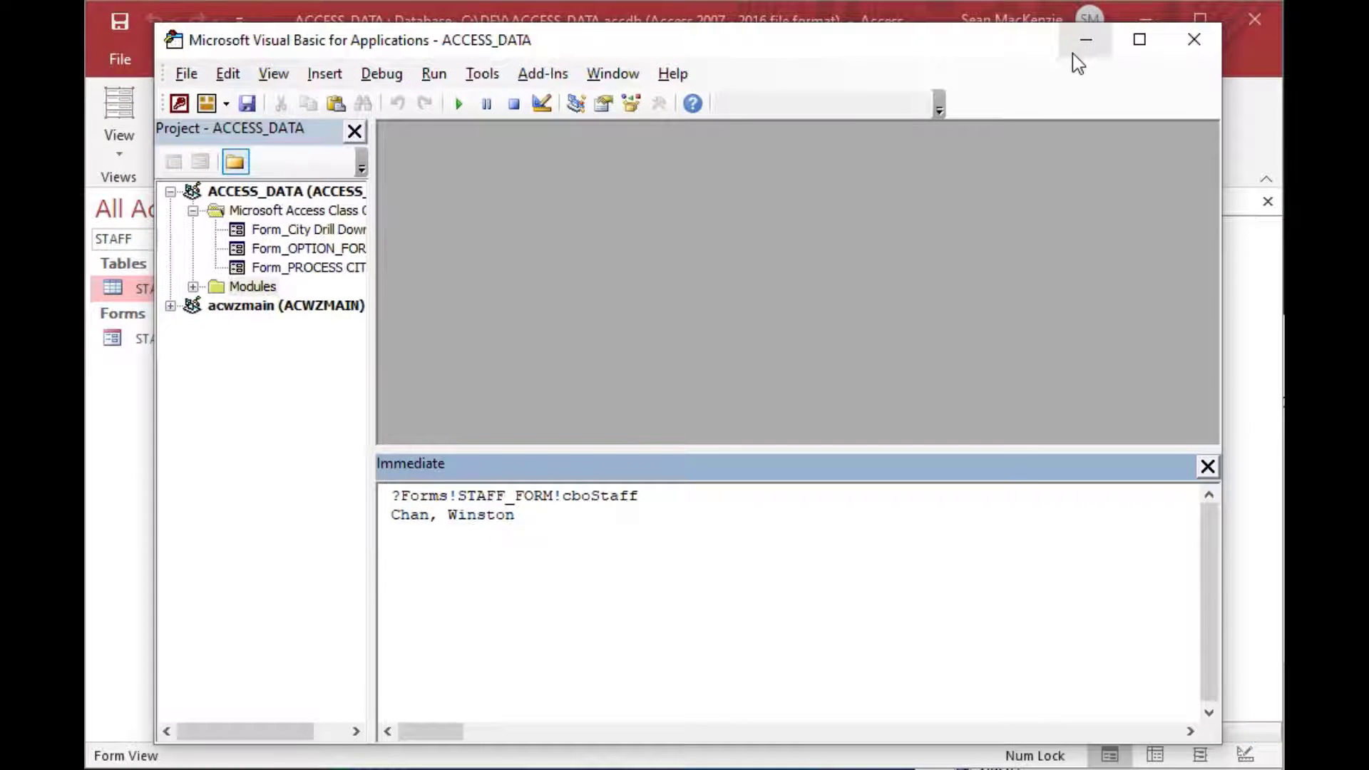
click(1073, 53)
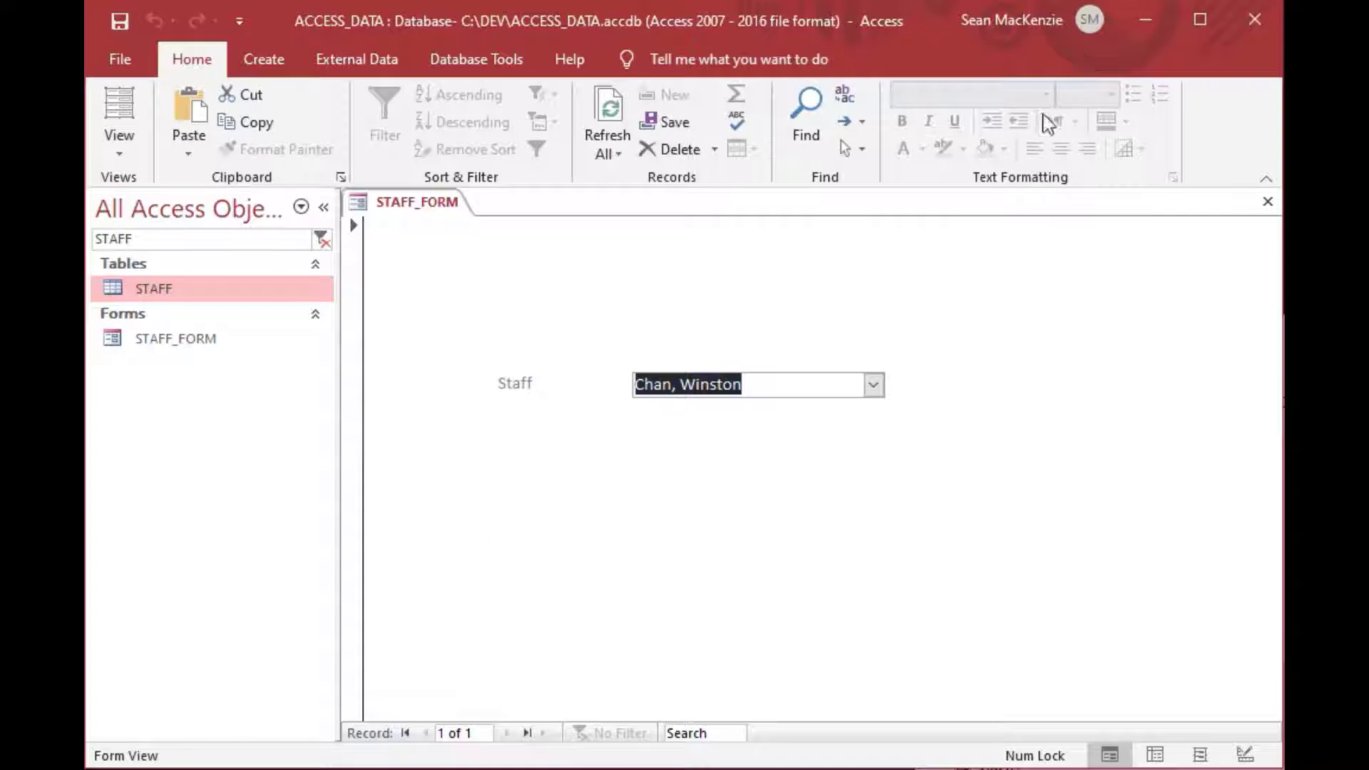
click(815, 385)
click(111, 296)
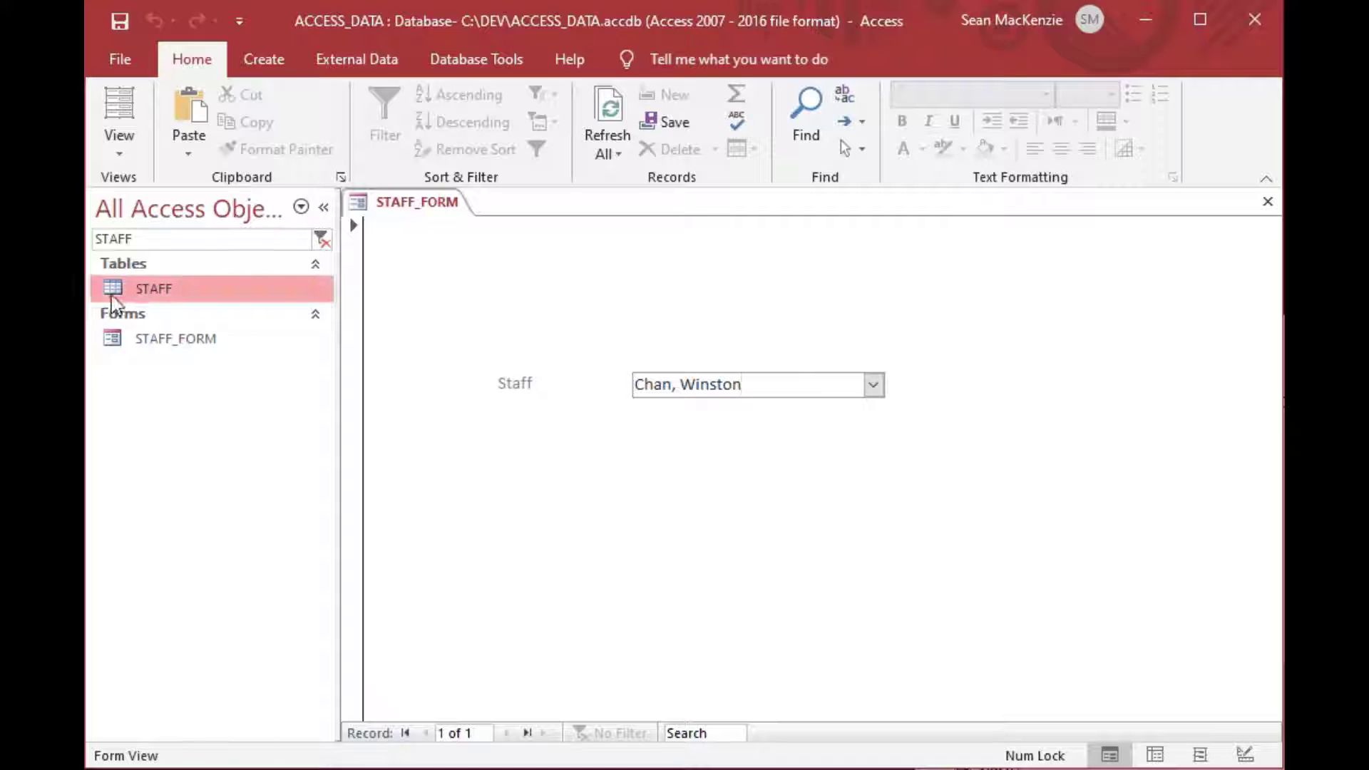
double_click(120, 297)
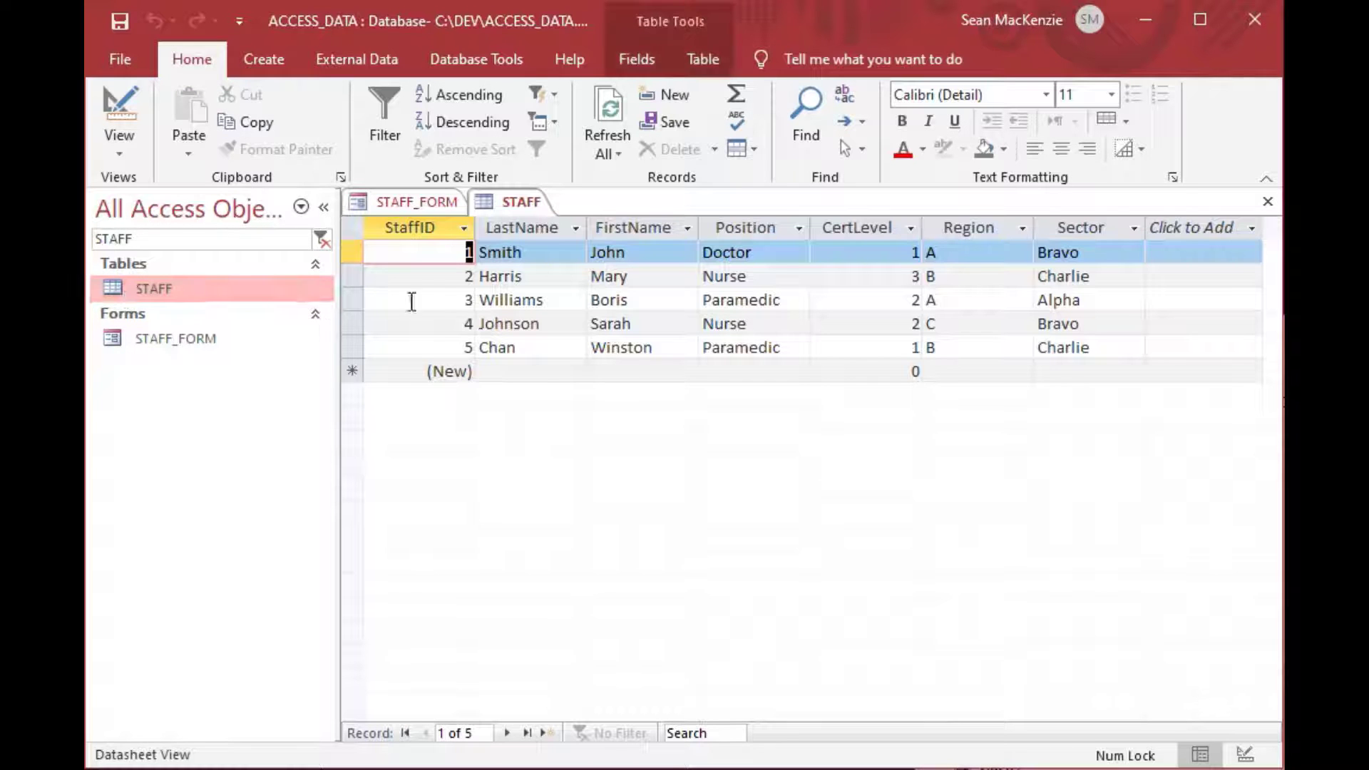
key(Down)
key(Down)
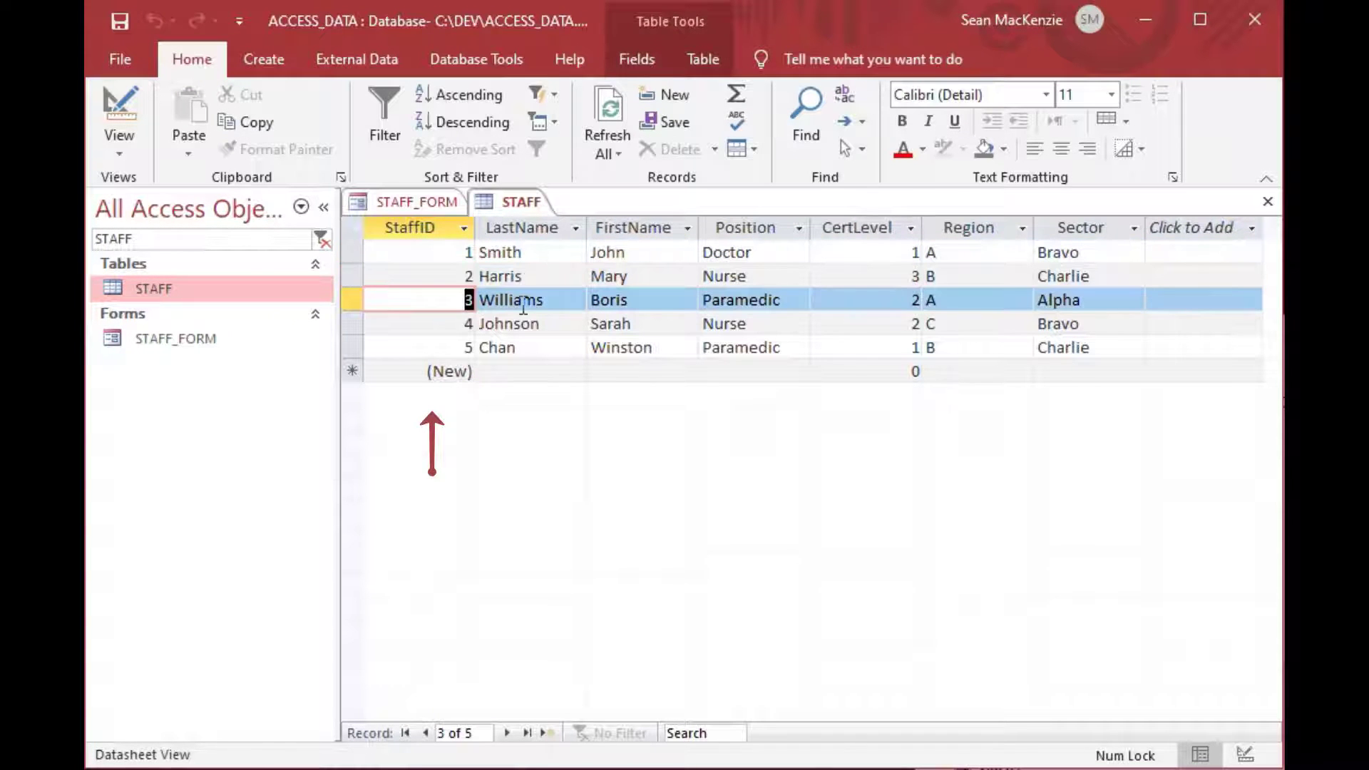
click(1267, 201)
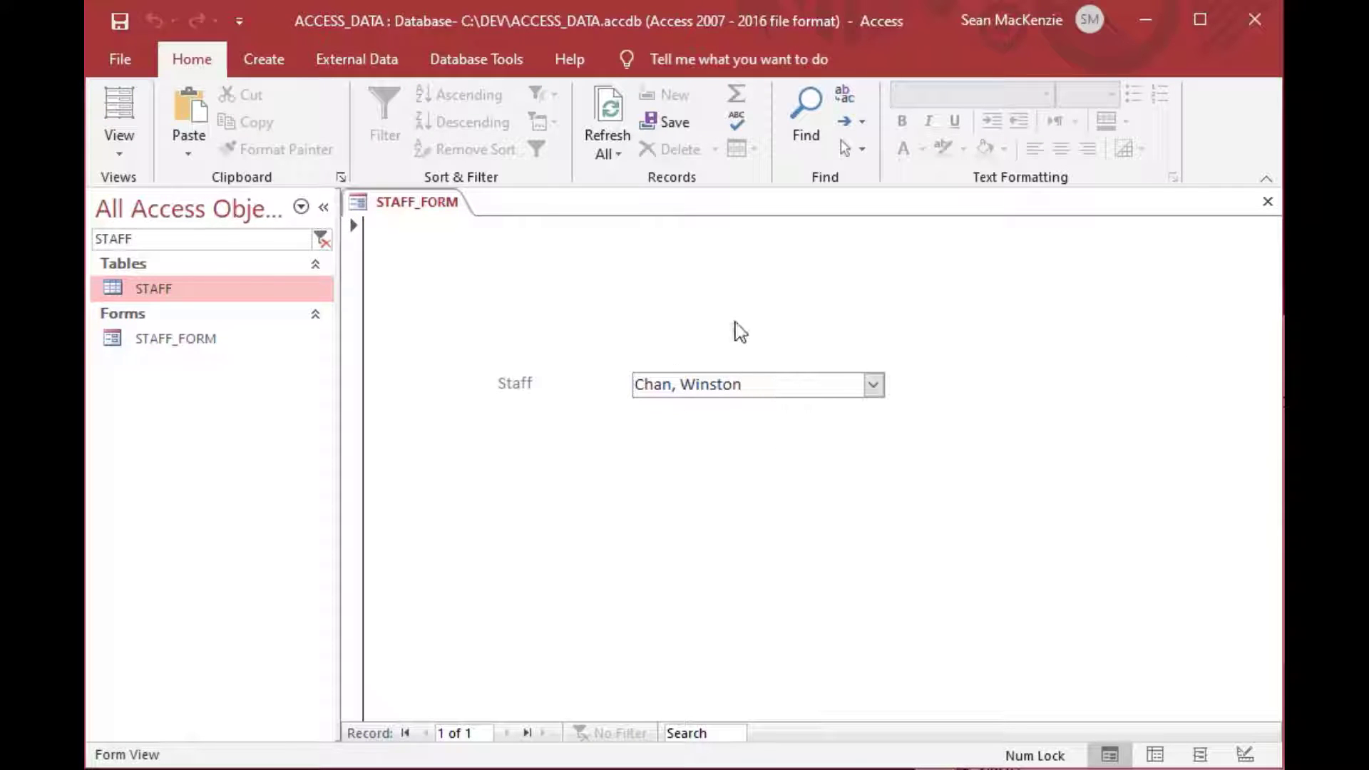
In Design View, set cboStaff's Column Count to 6 and append ;0 to its Column Widths.
click(120, 146)
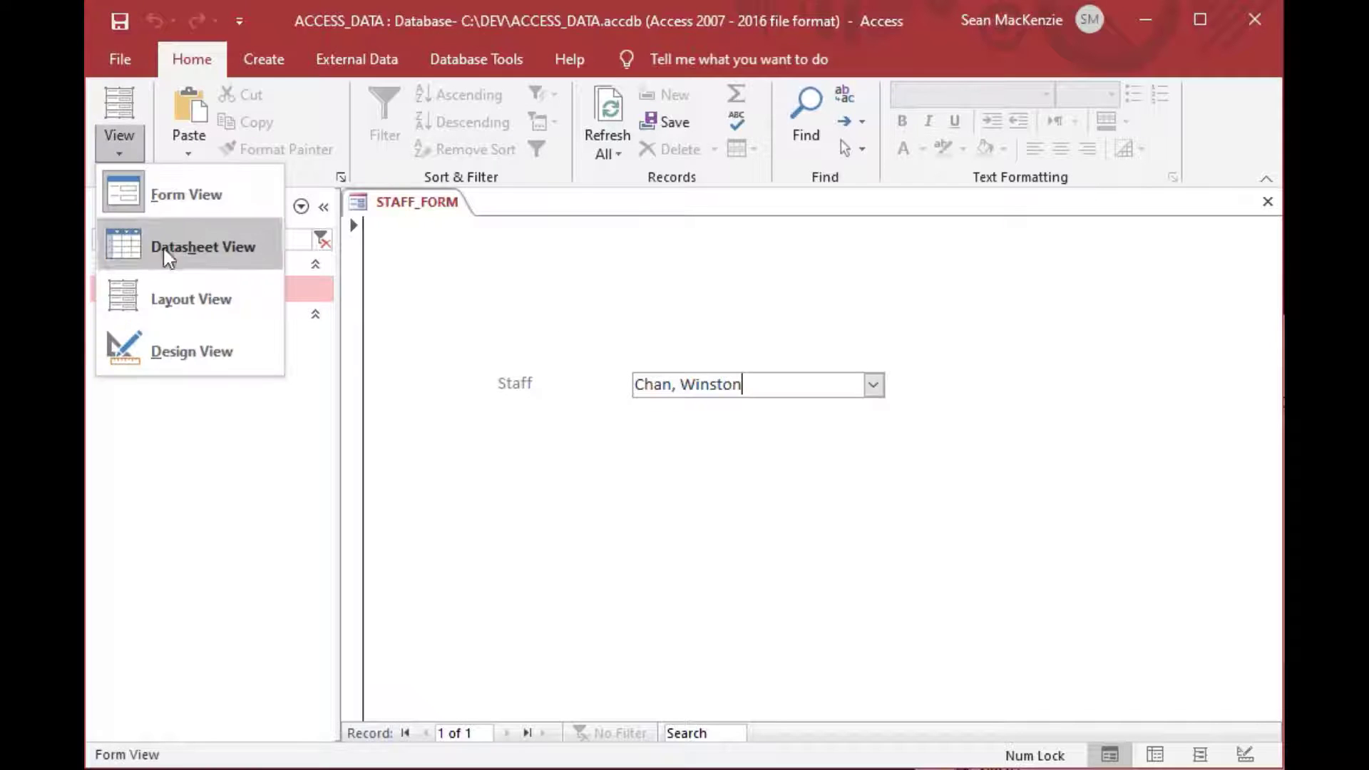
click(178, 352)
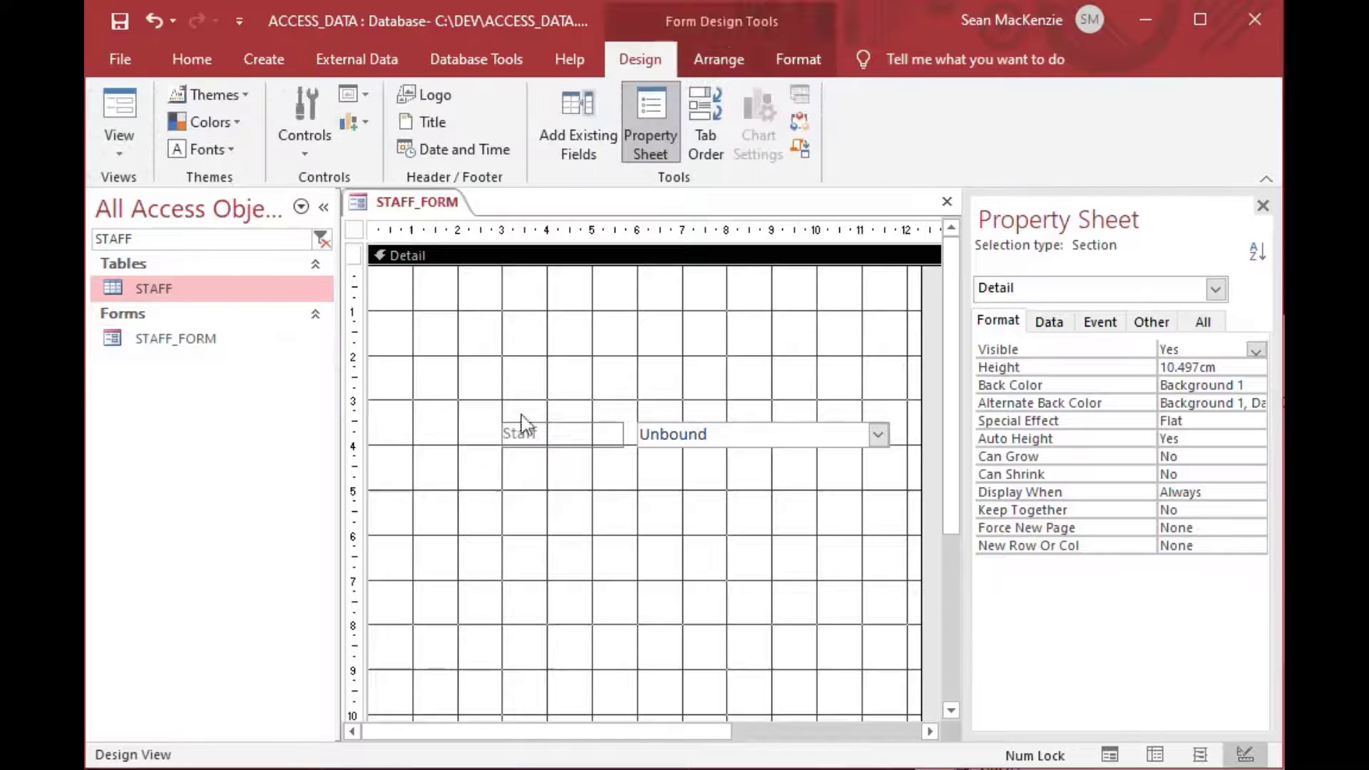
click(808, 438)
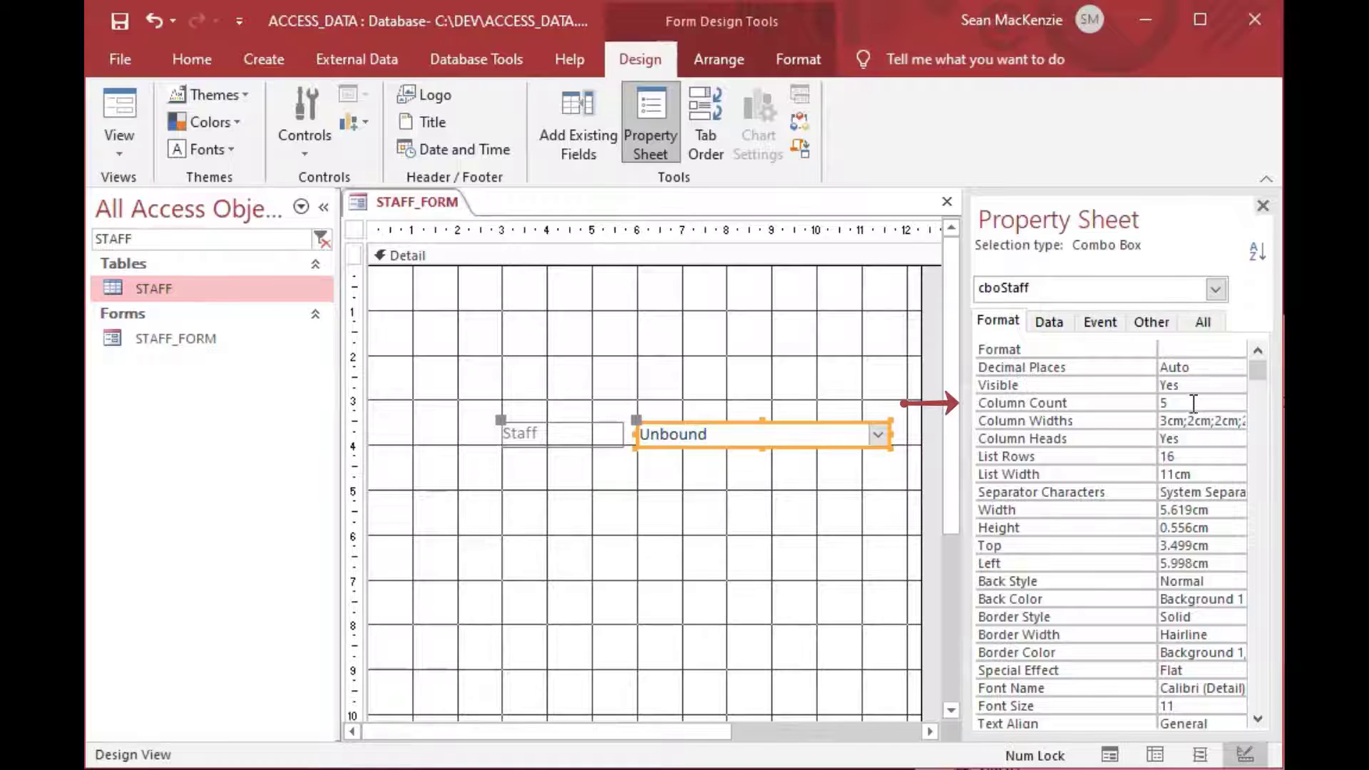
click(1106, 402)
text(6)
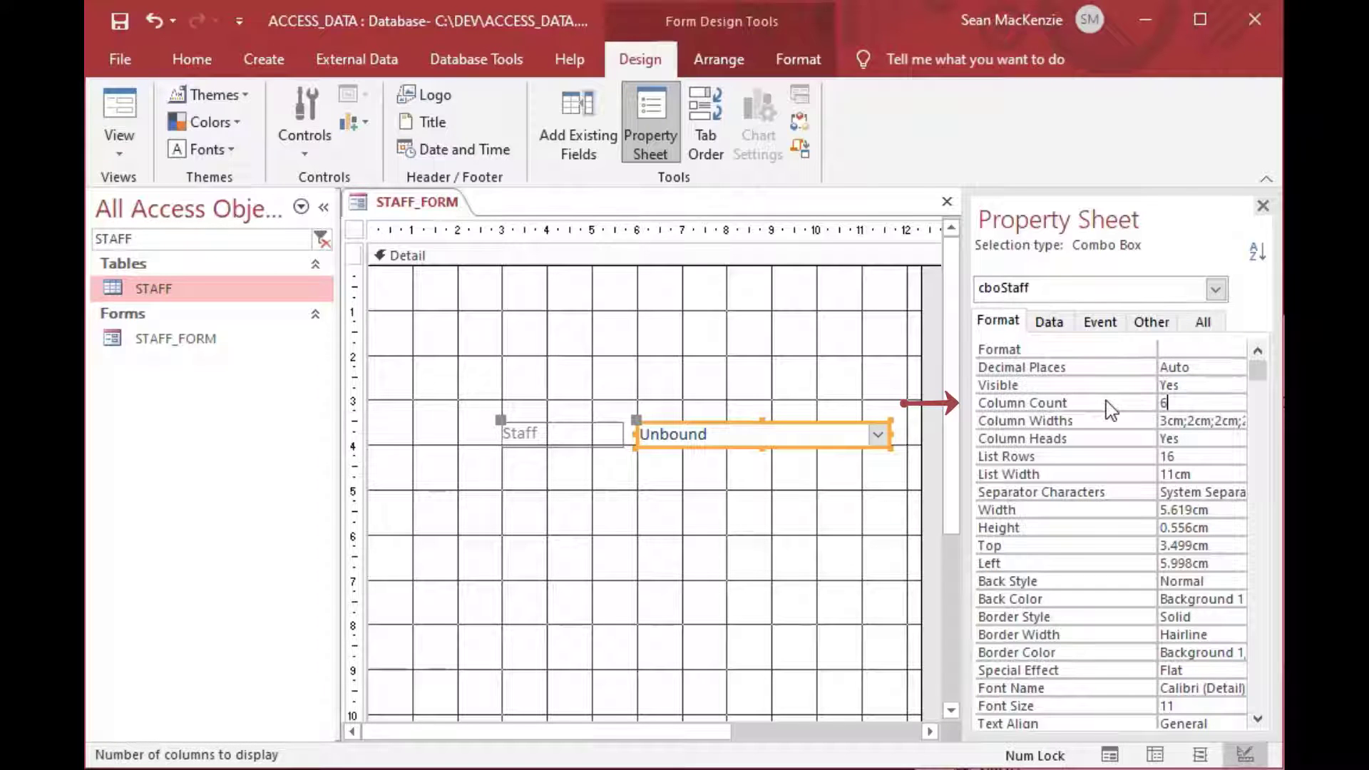
click(1207, 421)
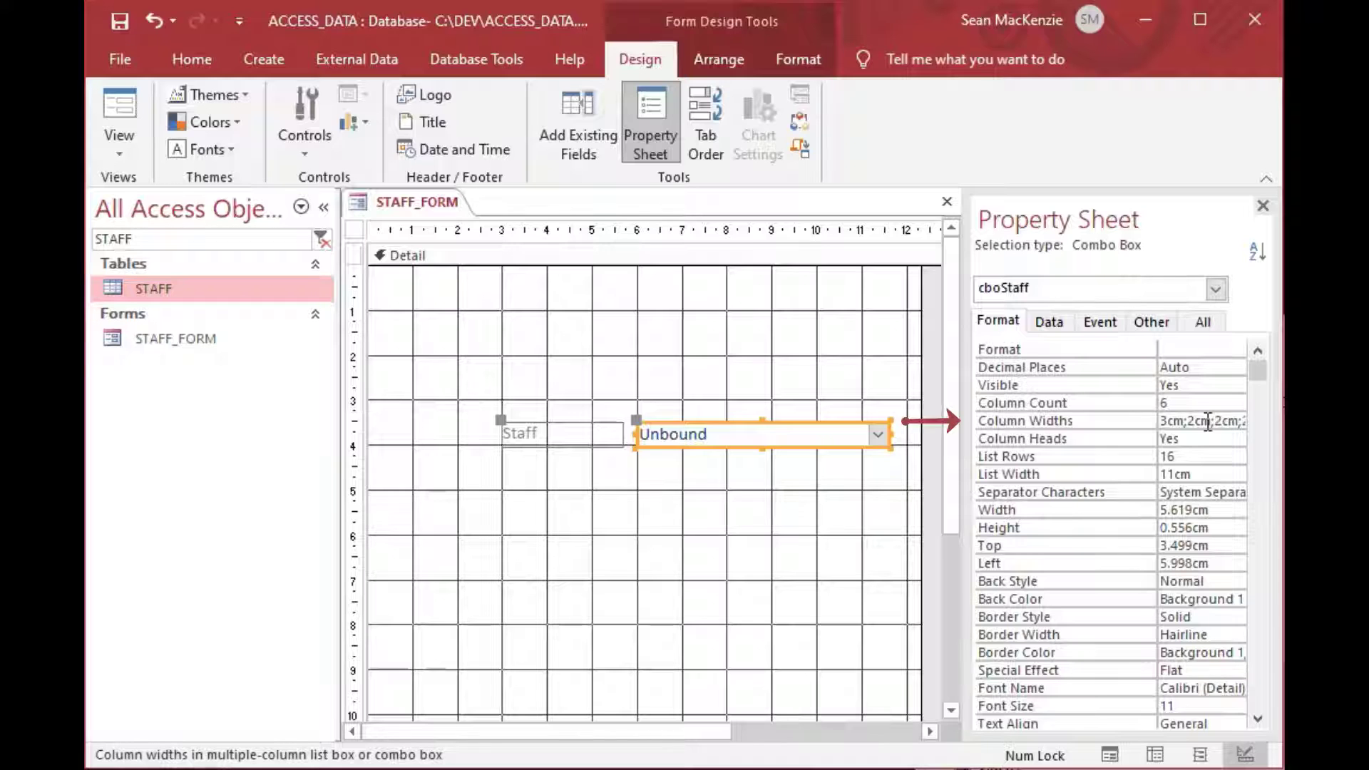
key(End)
text(;)
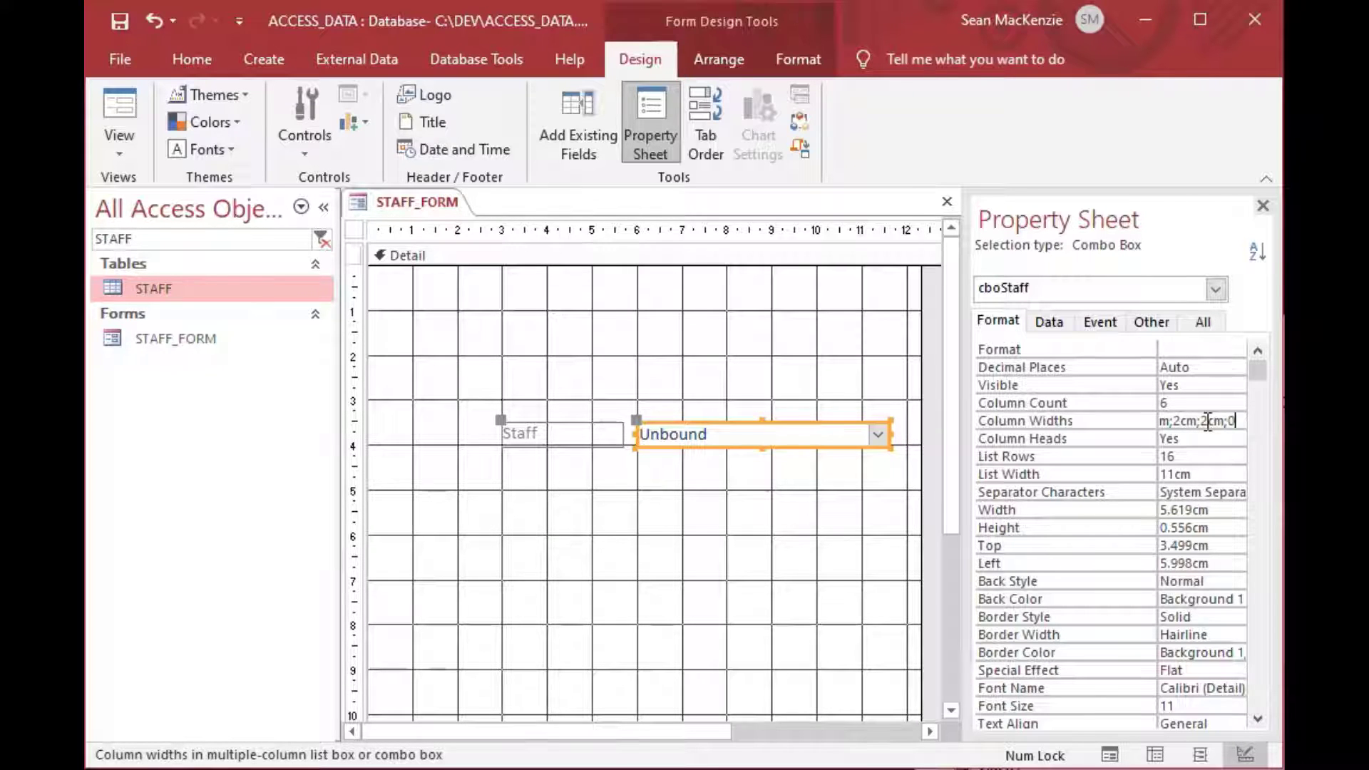
text(0)
key(Return)
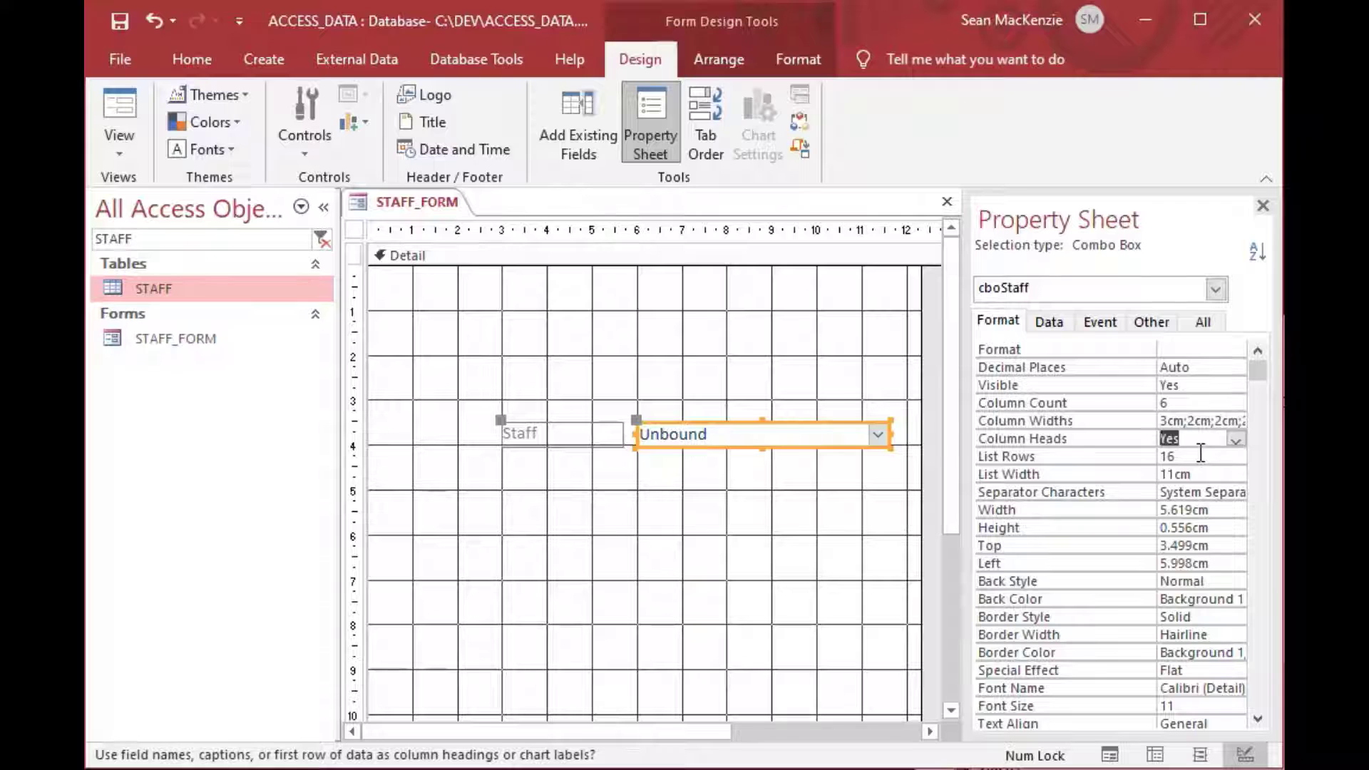
Add the StaffID field to cboStaff's Row Source query in the query builder.
click(1050, 325)
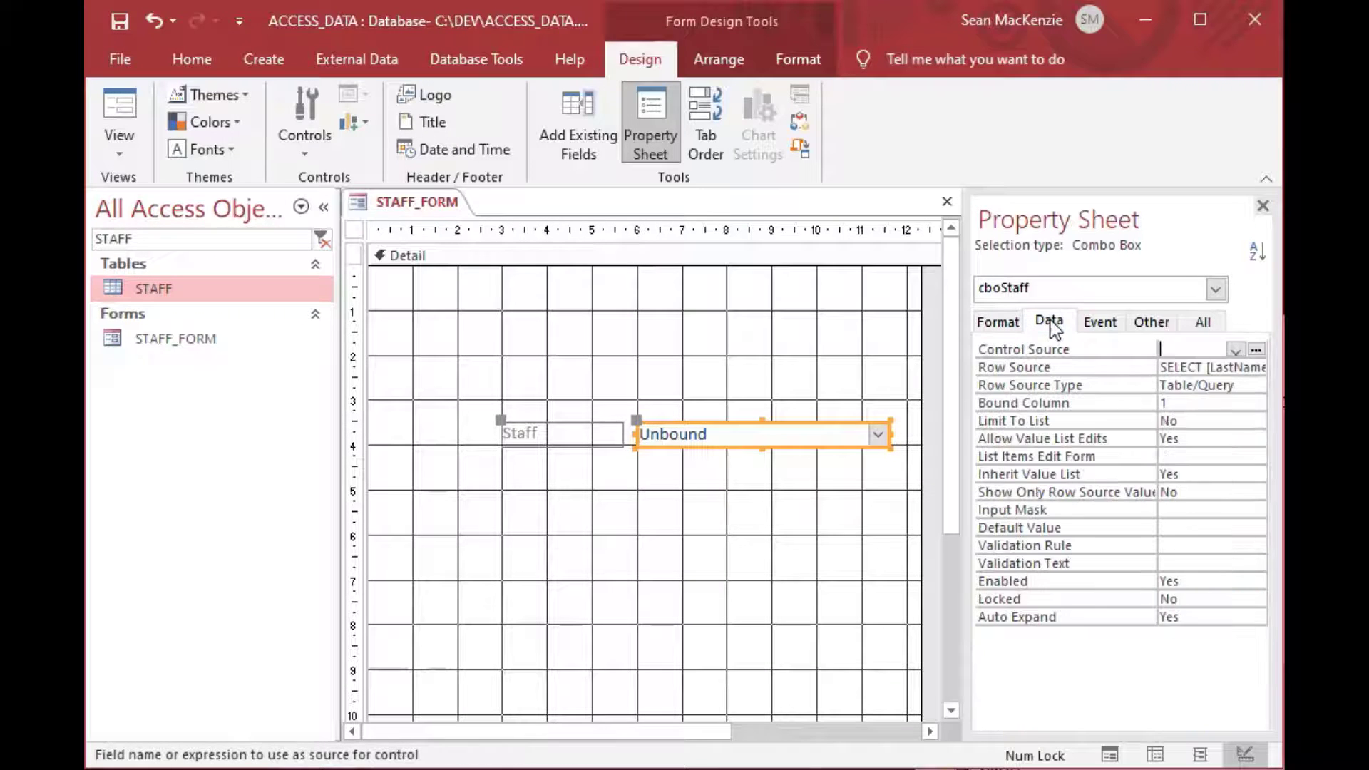
click(1214, 367)
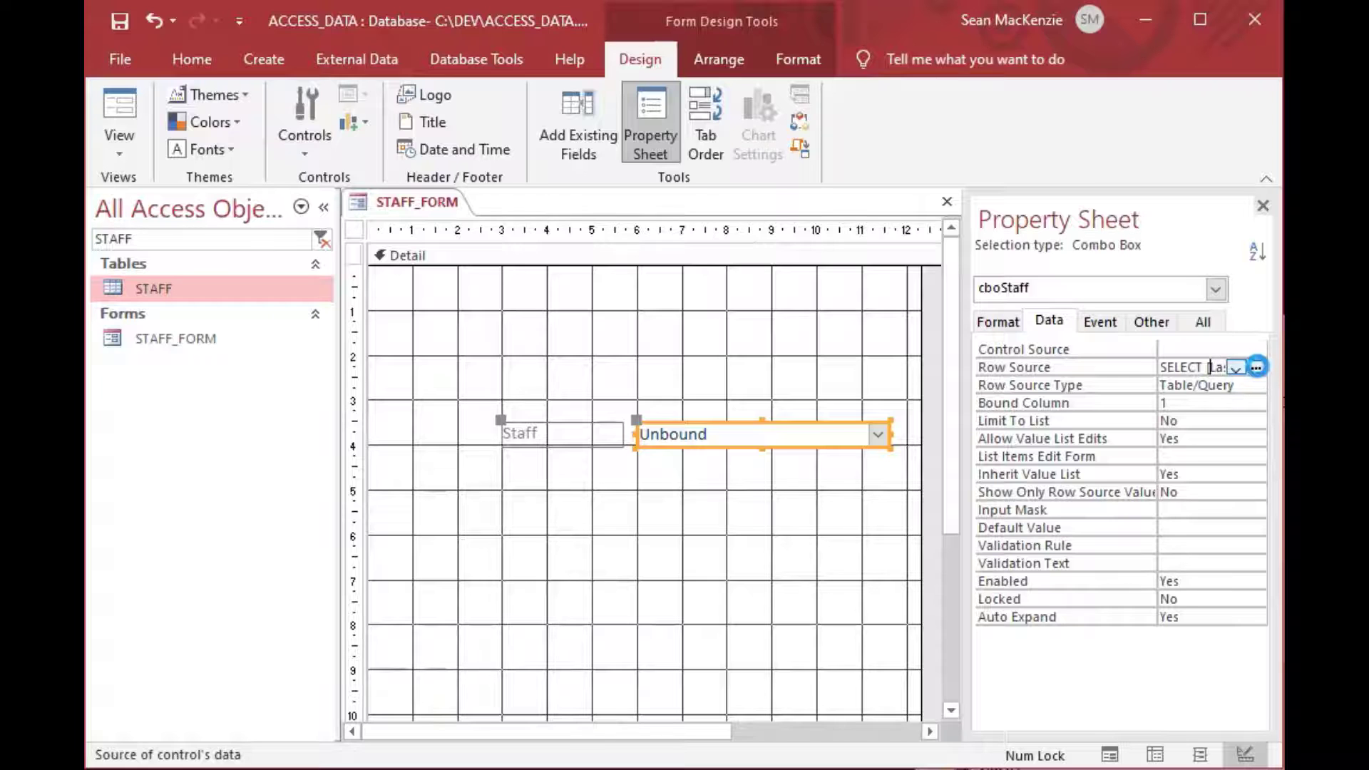
click(1257, 367)
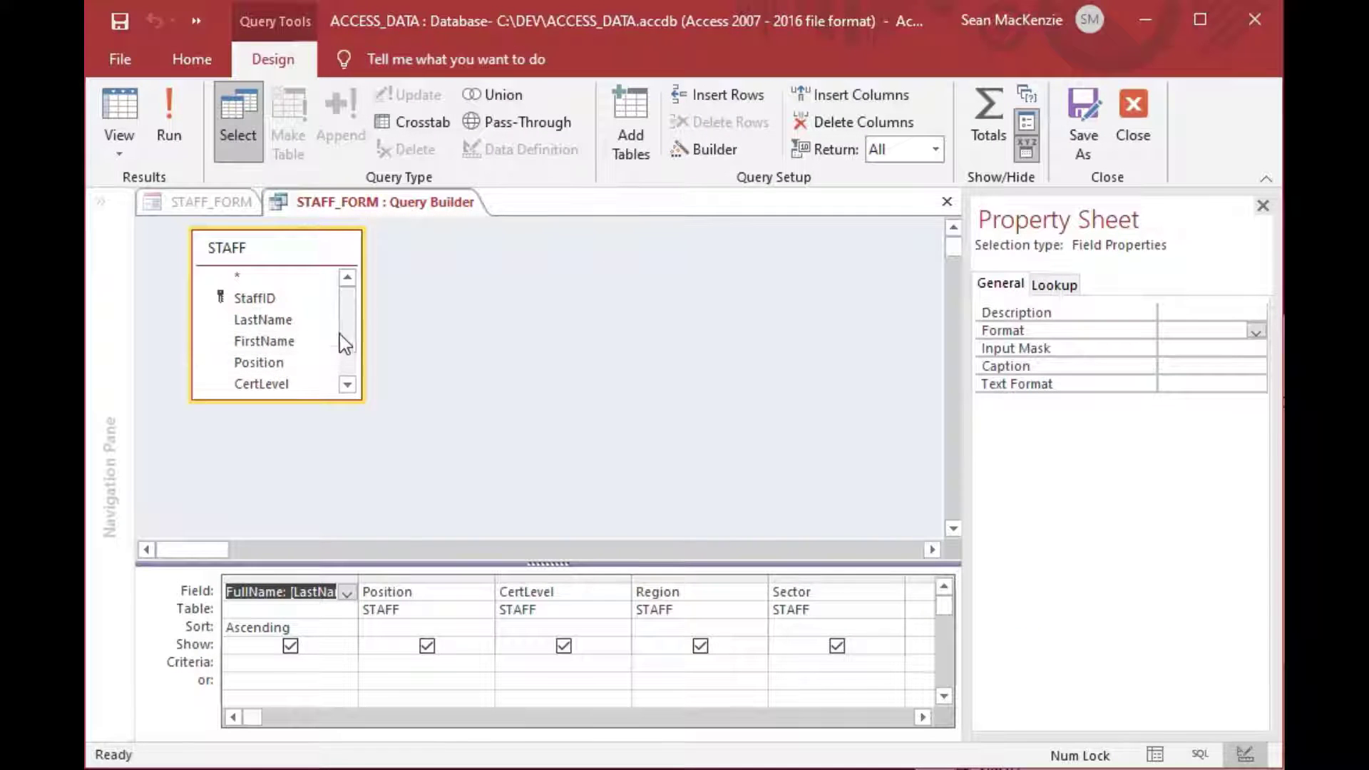
click(270, 299)
double_click(271, 301)
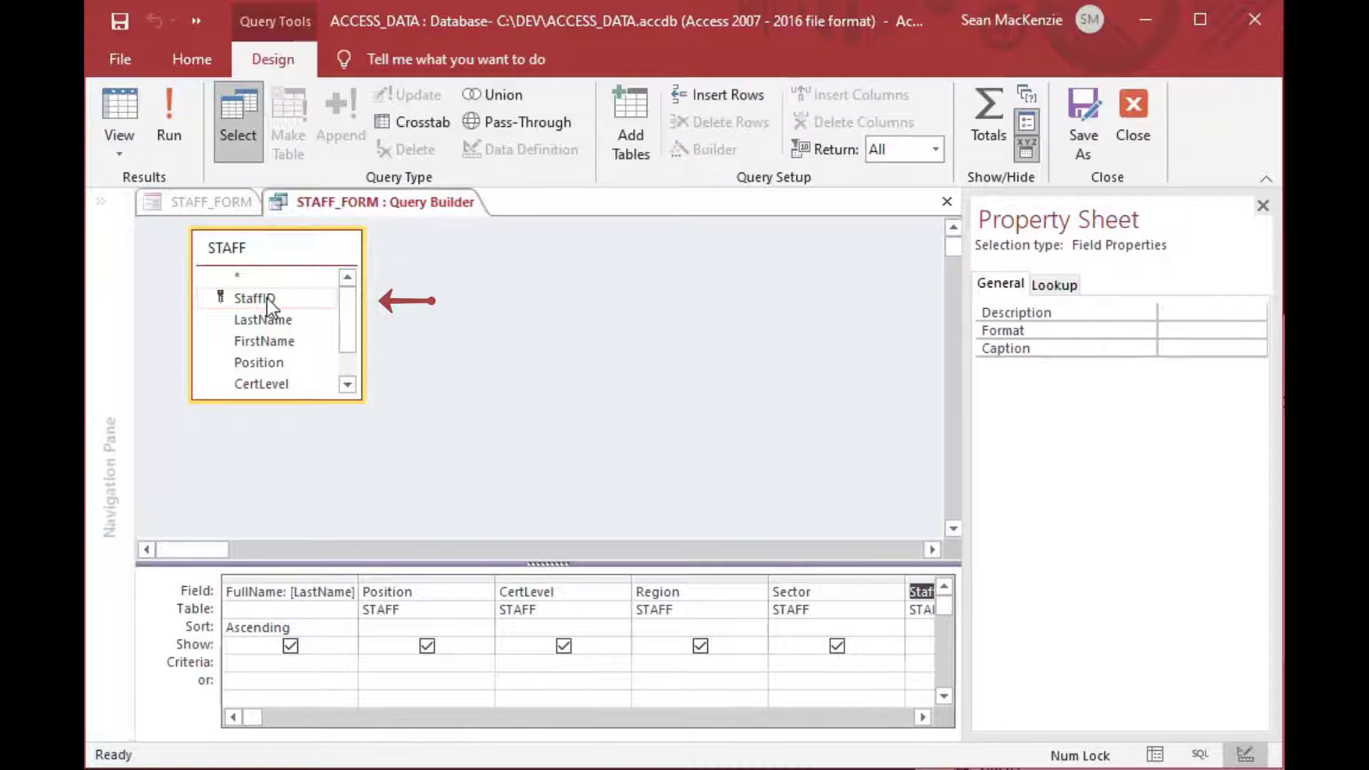
click(924, 717)
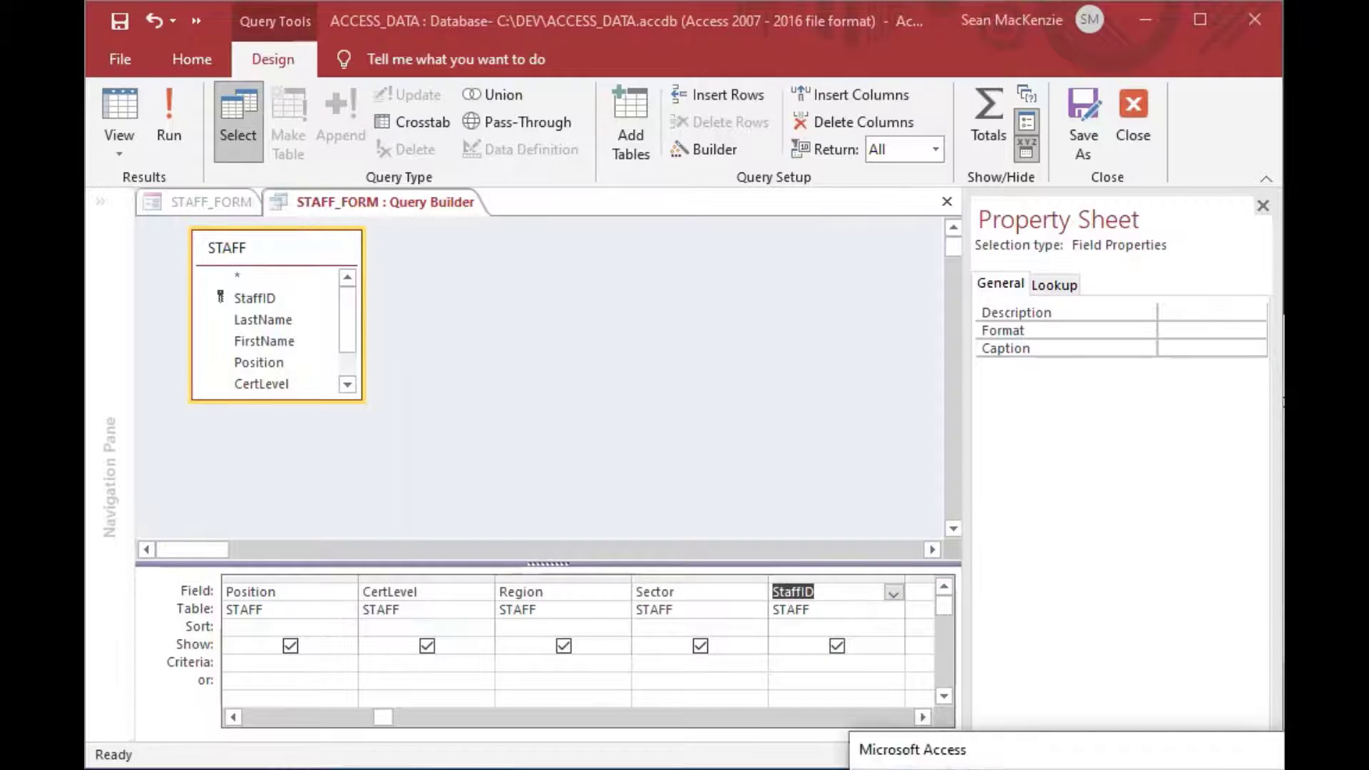
click(713, 474)
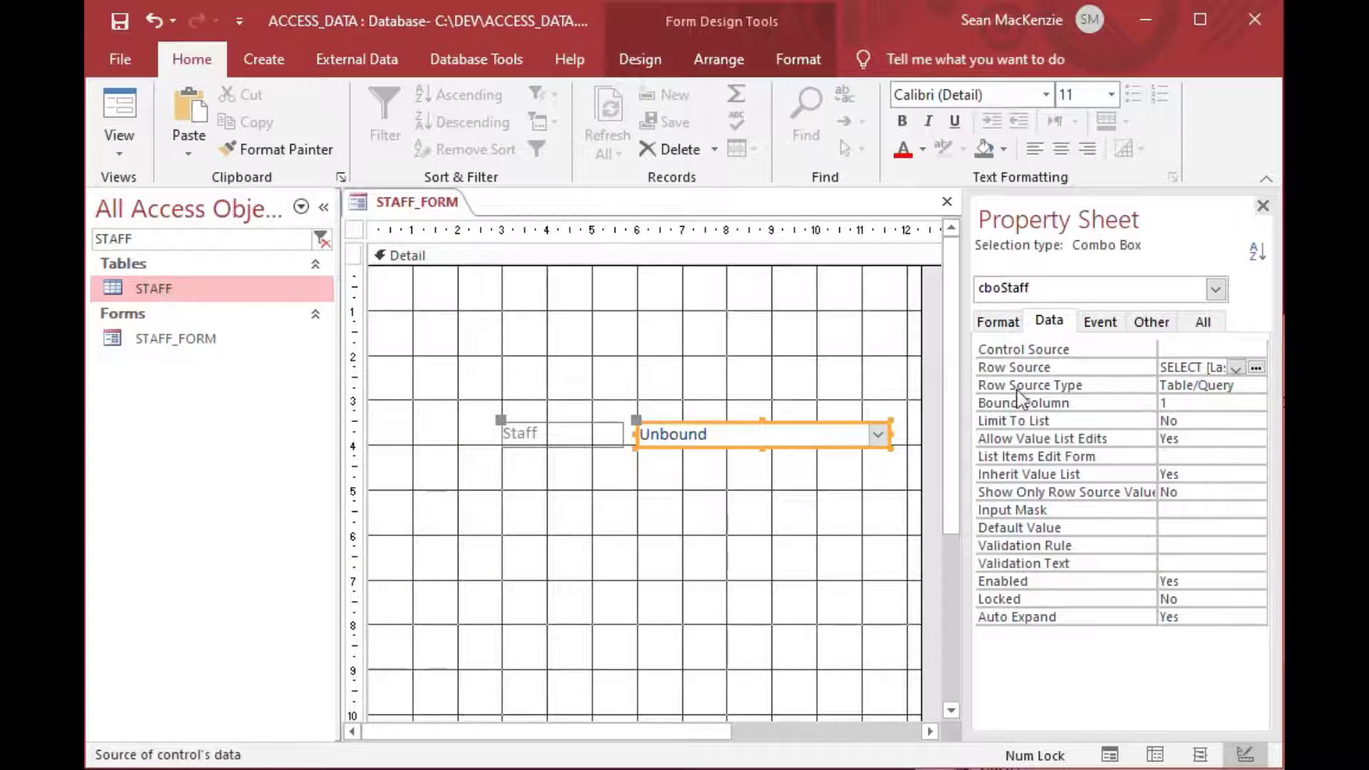
Set cboStaff's Bound Column to 6 and Limit To List to Yes.
click(1177, 404)
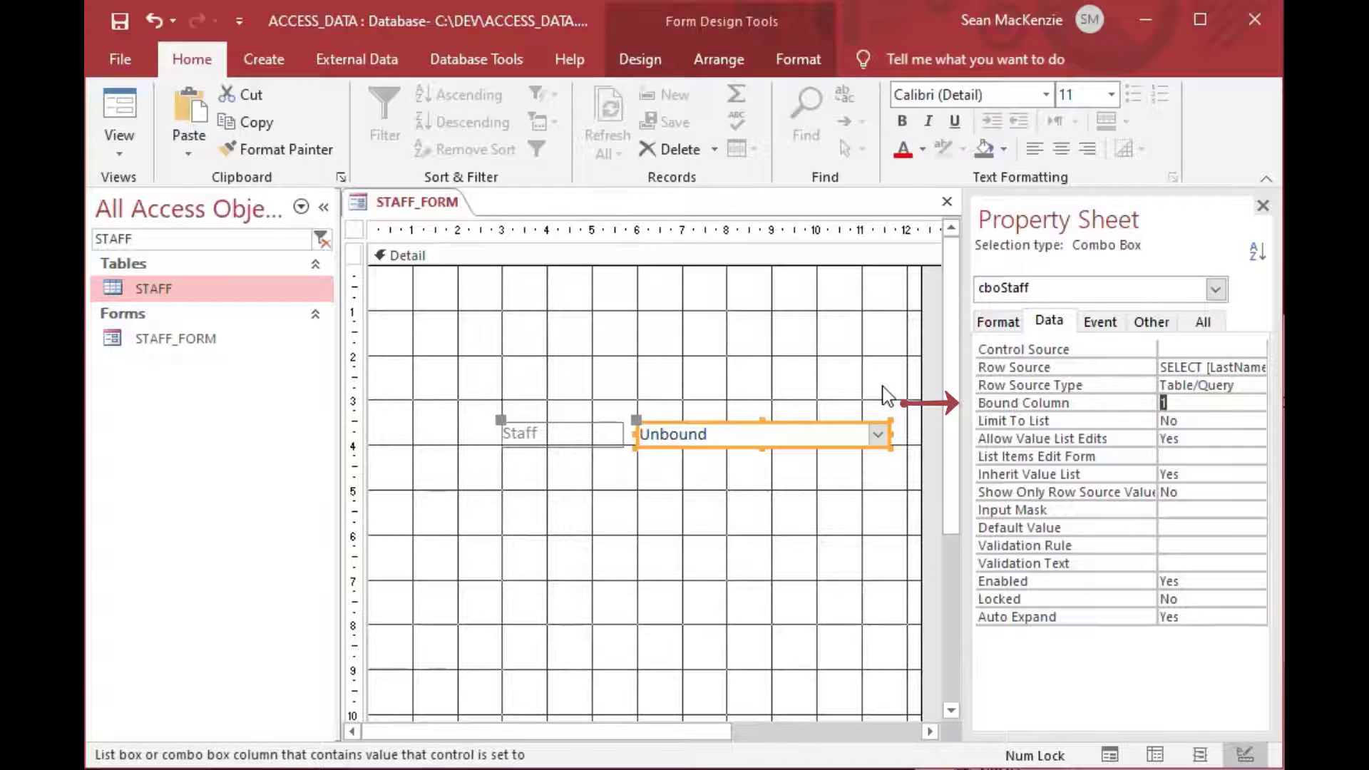
text(6)
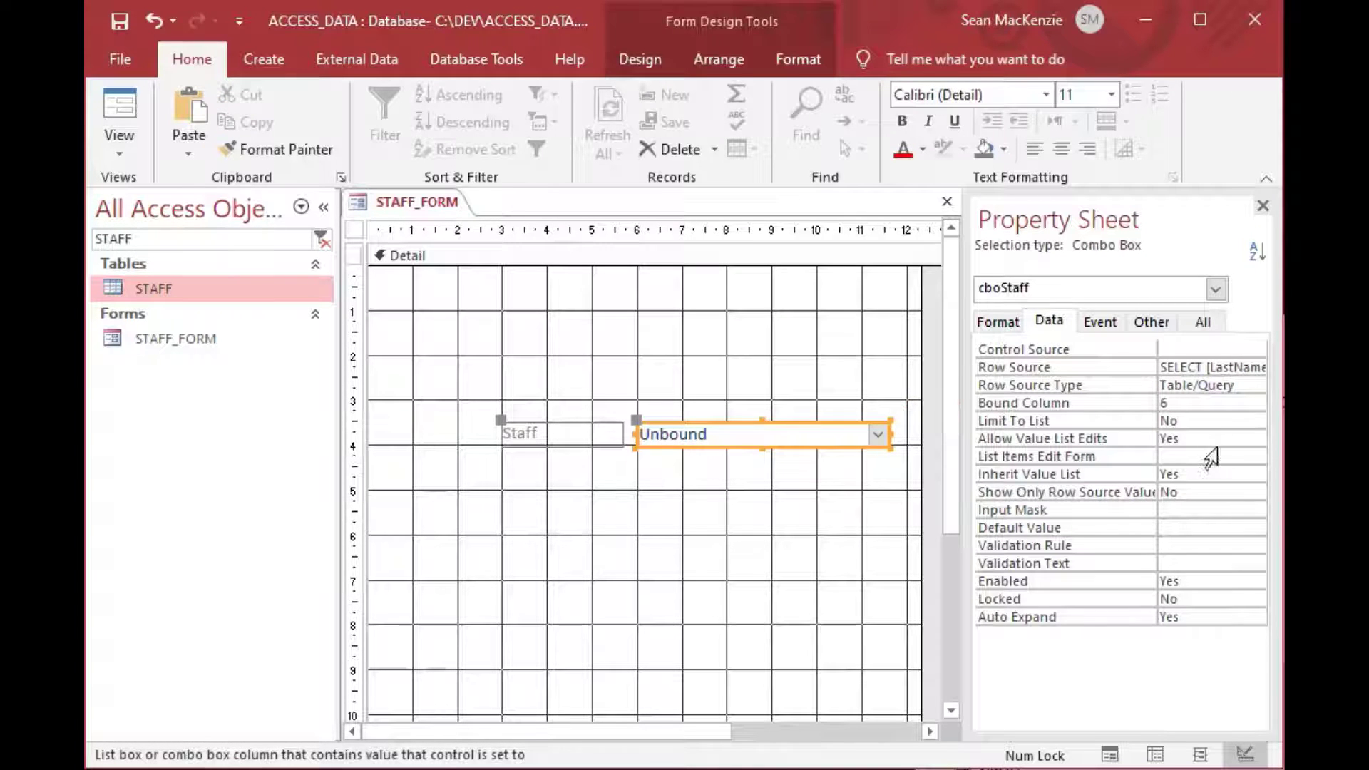
double_click(1212, 421)
click(1192, 404)
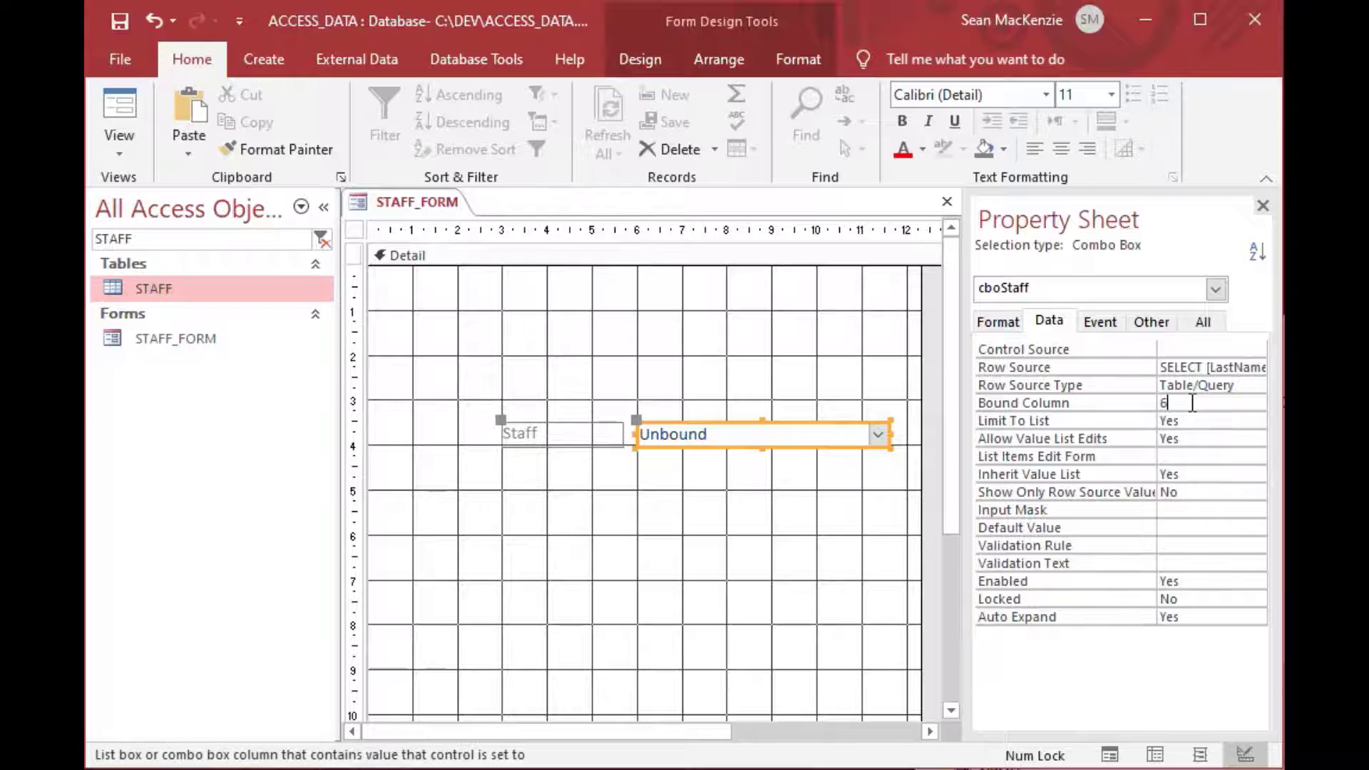
click(772, 329)
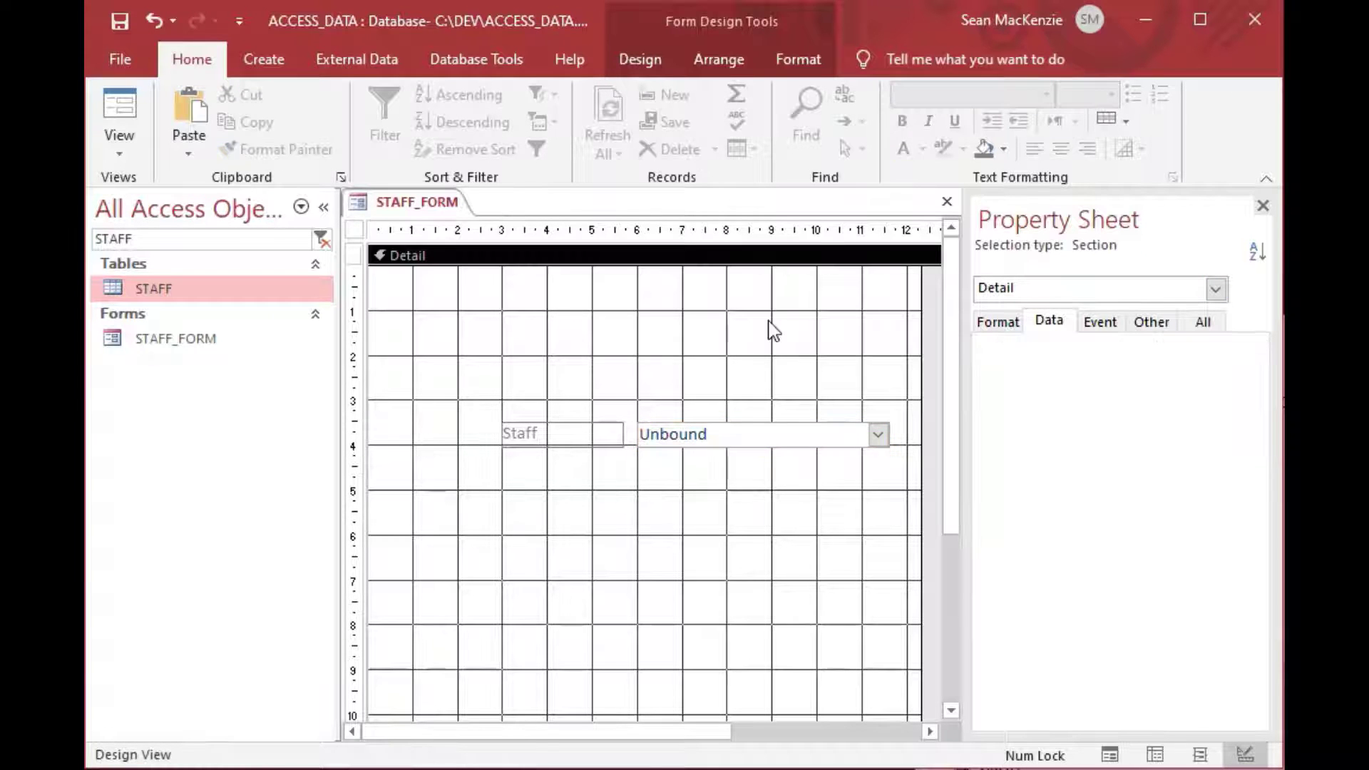
In Form View, choose the Region C nurse from the Staff combo.
click(118, 109)
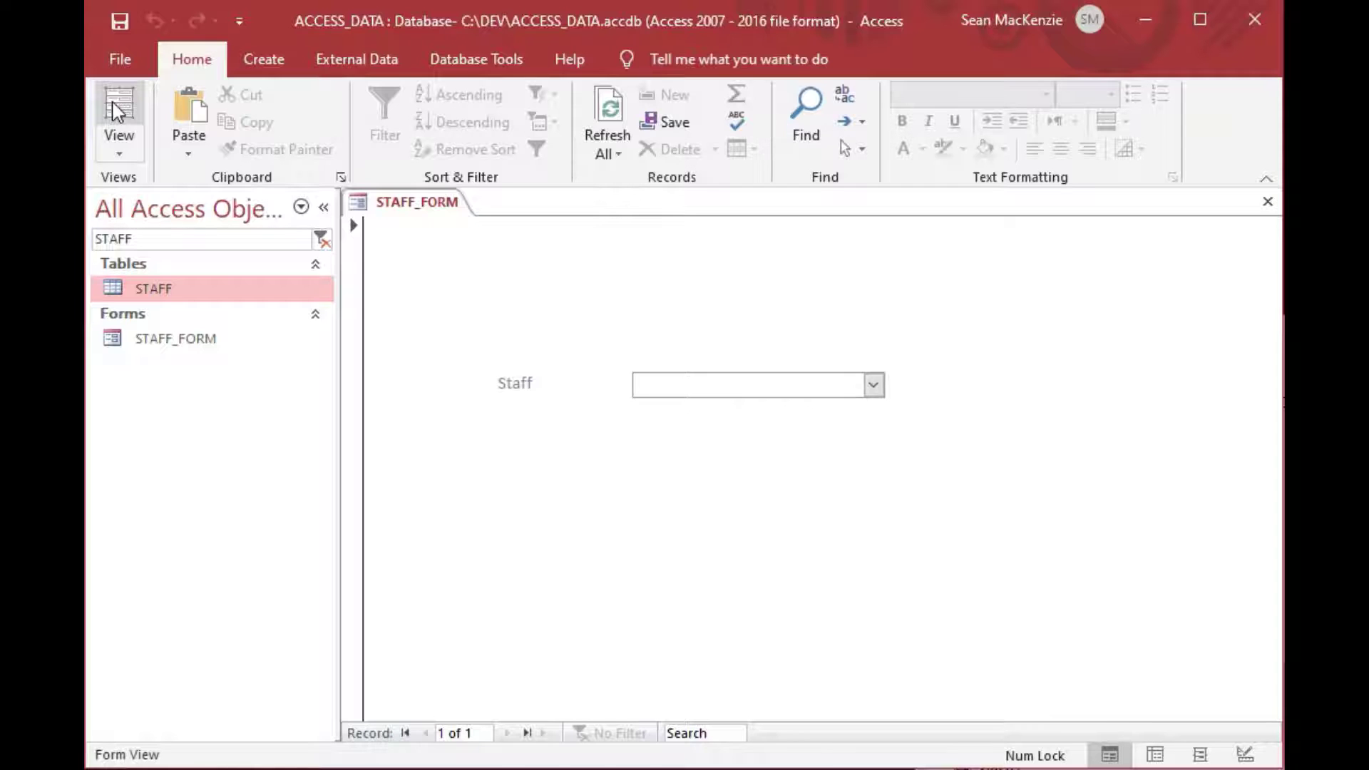
click(874, 386)
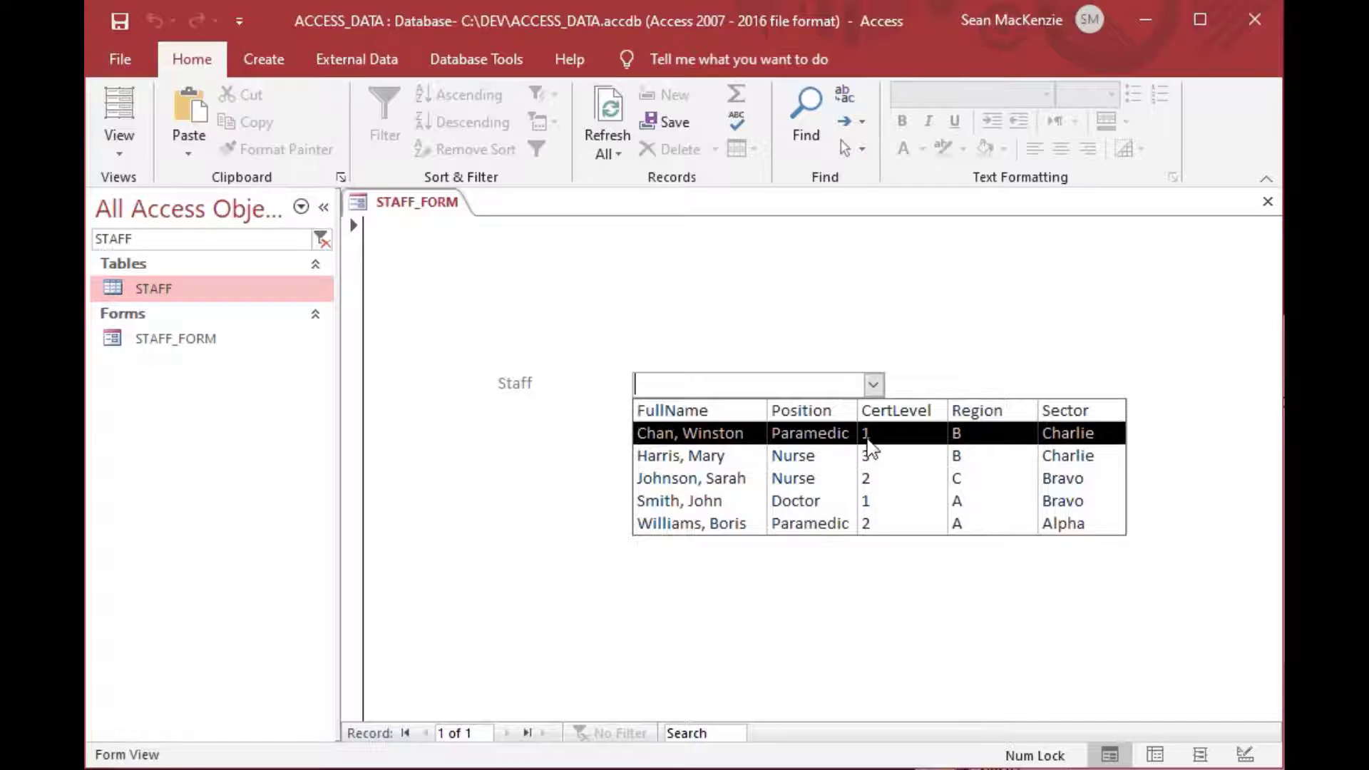
click(861, 483)
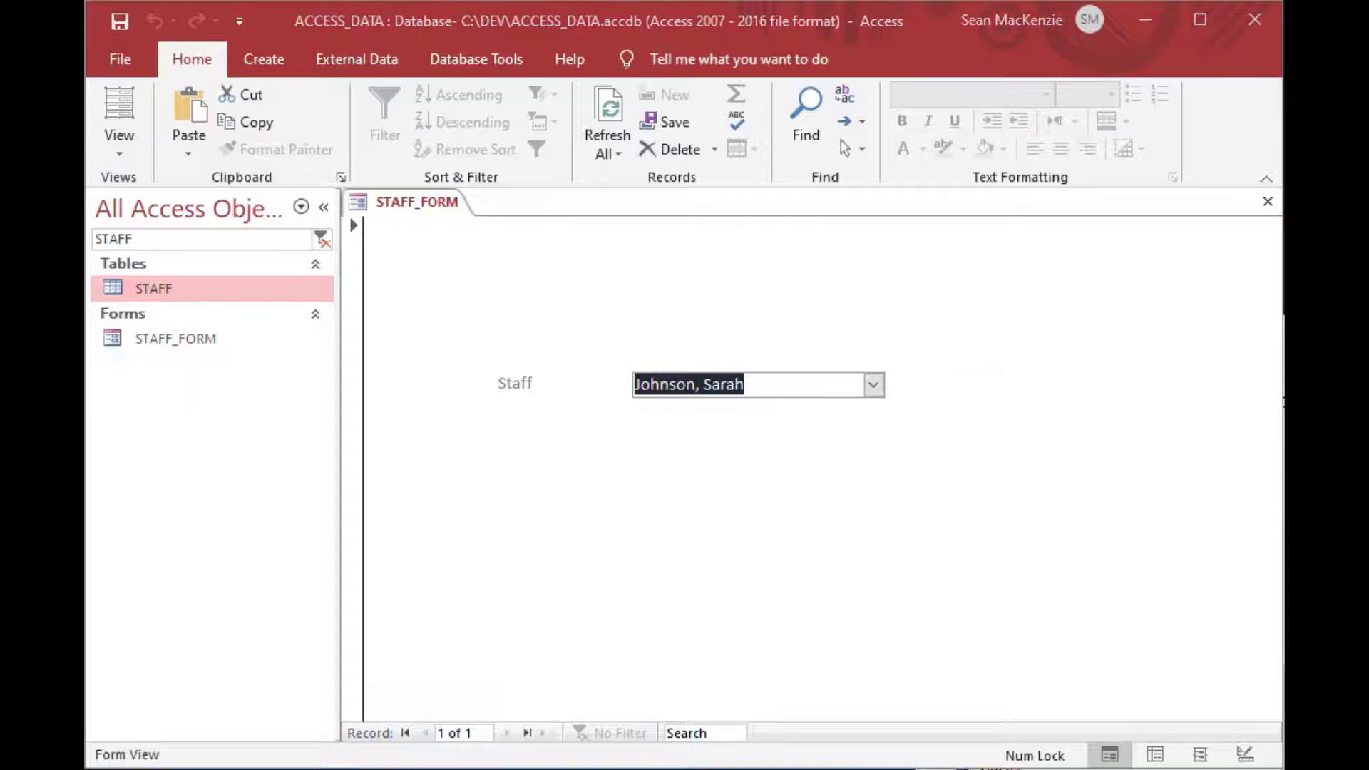
key(alt+F11)
Re-run ?Forms!STAFF_FORM!cboStaff in the Immediate window, confirming it now returns StaffID 4.
click(605, 549)
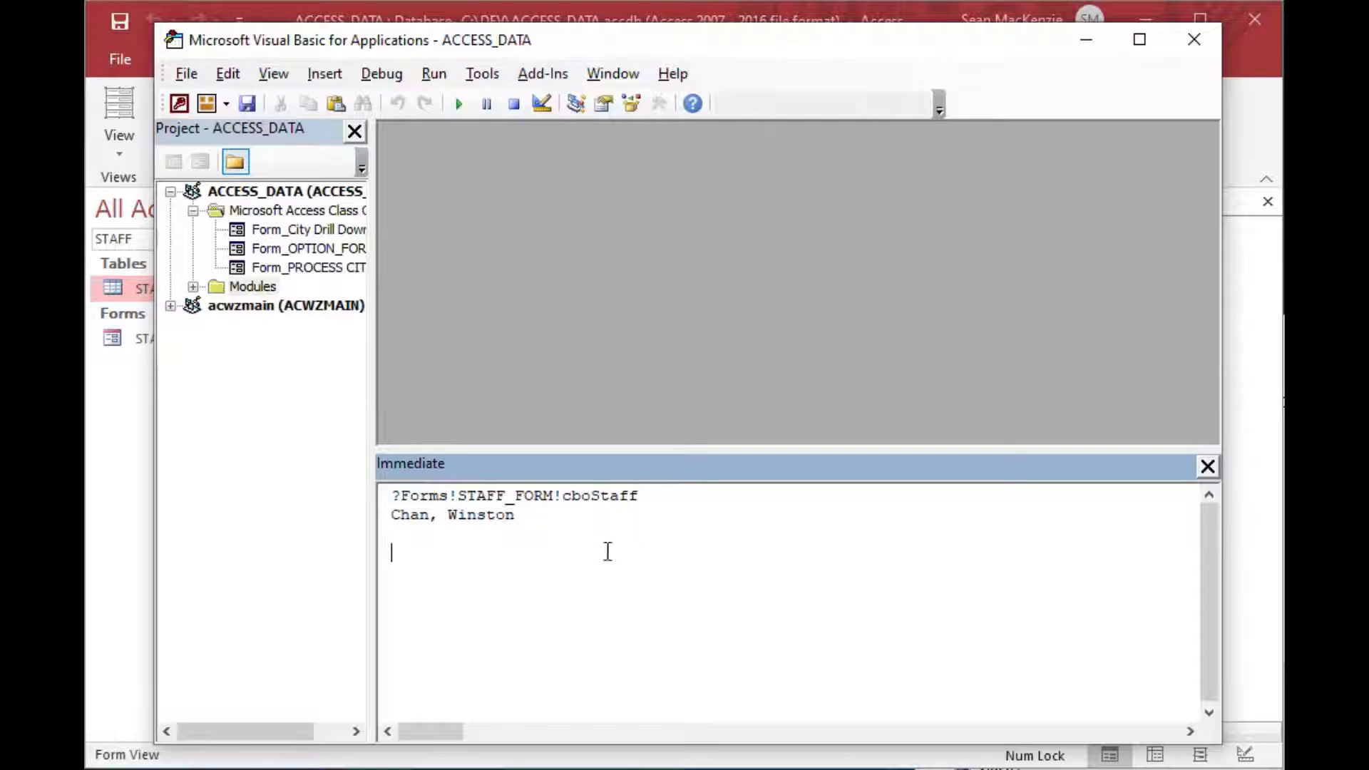
drag(534, 520, 385, 515)
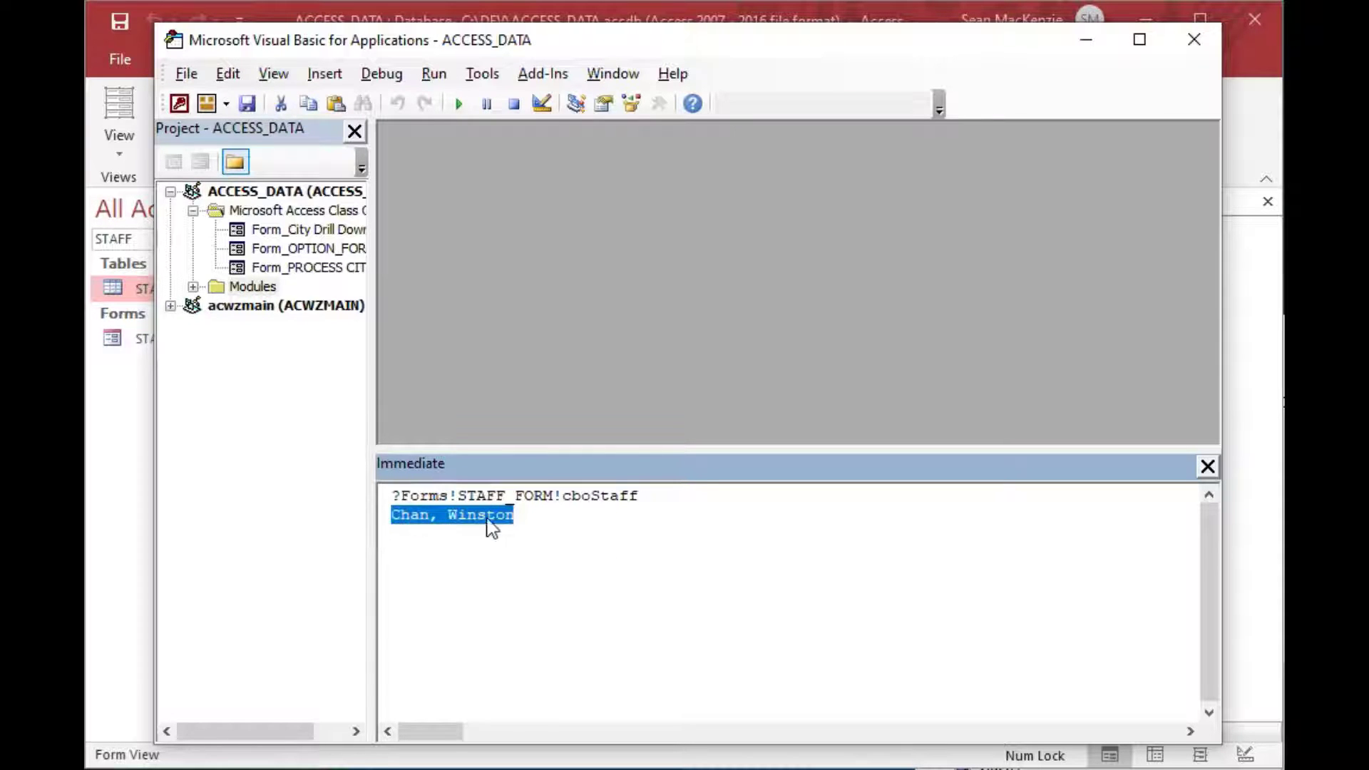
click(680, 497)
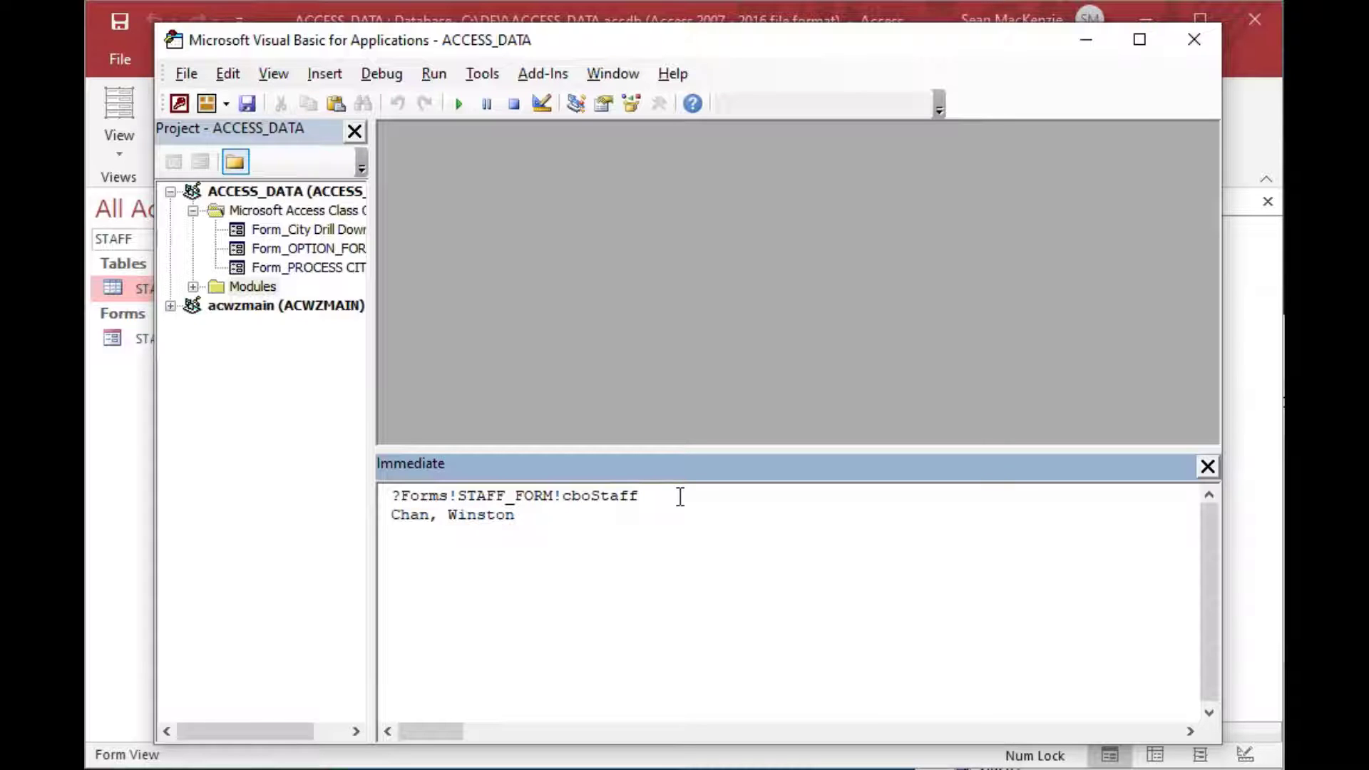
key(Return)
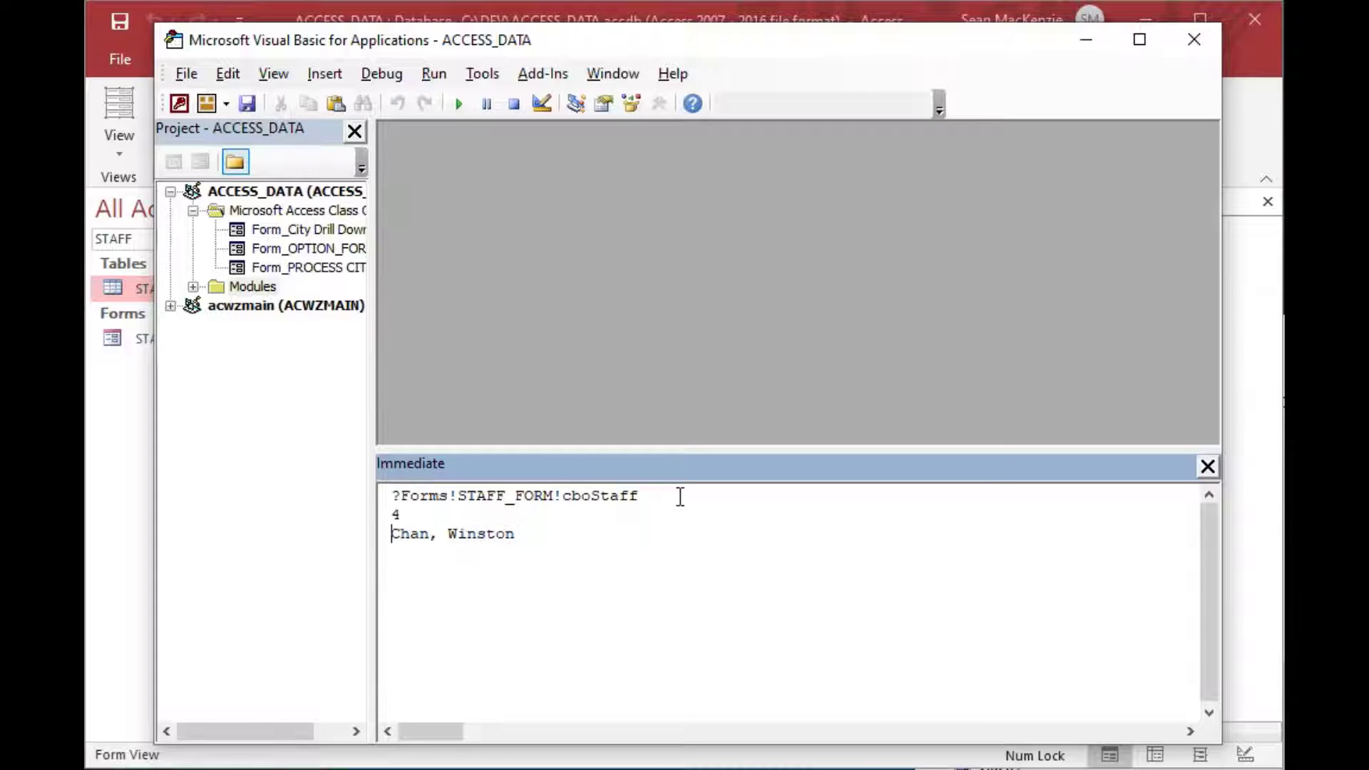
drag(421, 513, 346, 524)
click(1083, 47)
double_click(127, 289)
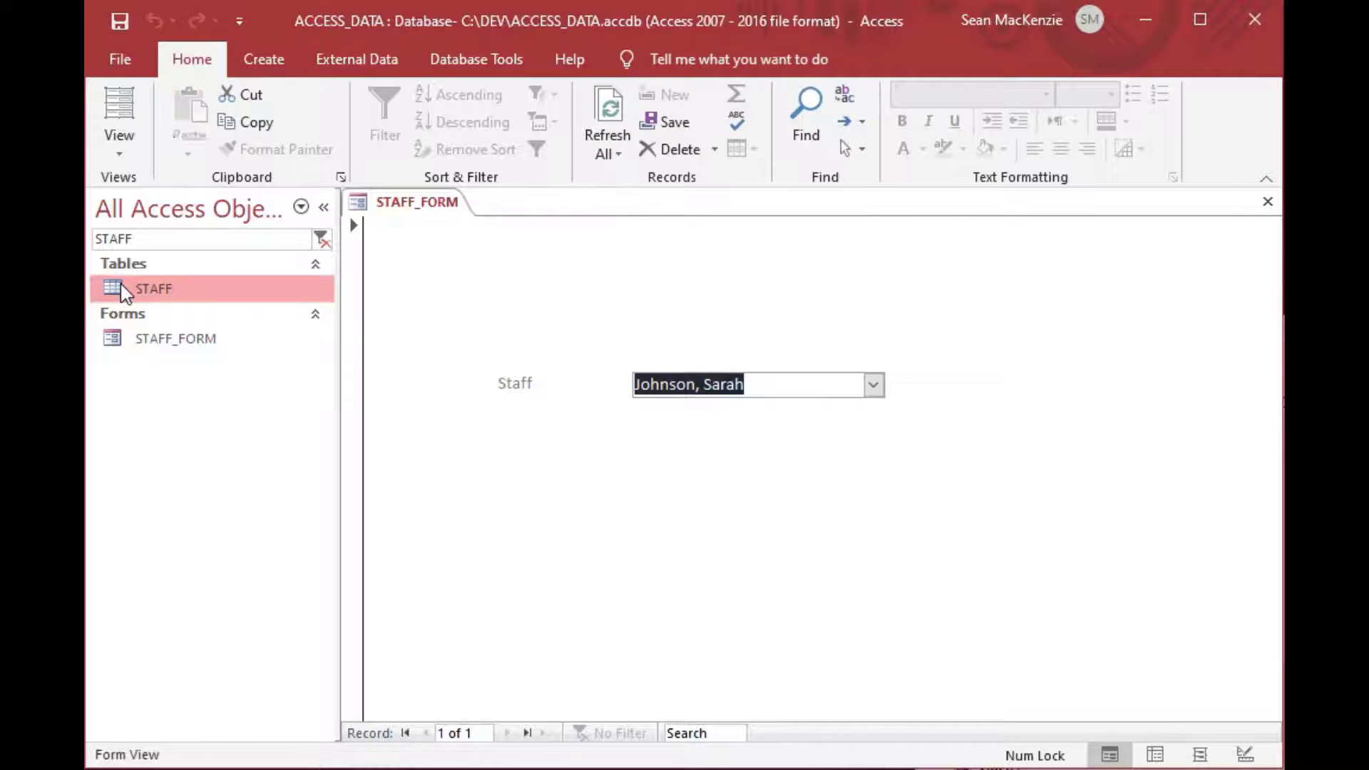
Check StaffID 4 in the STAFF table, close it, and return STAFF_FORM to Design View.
click(451, 325)
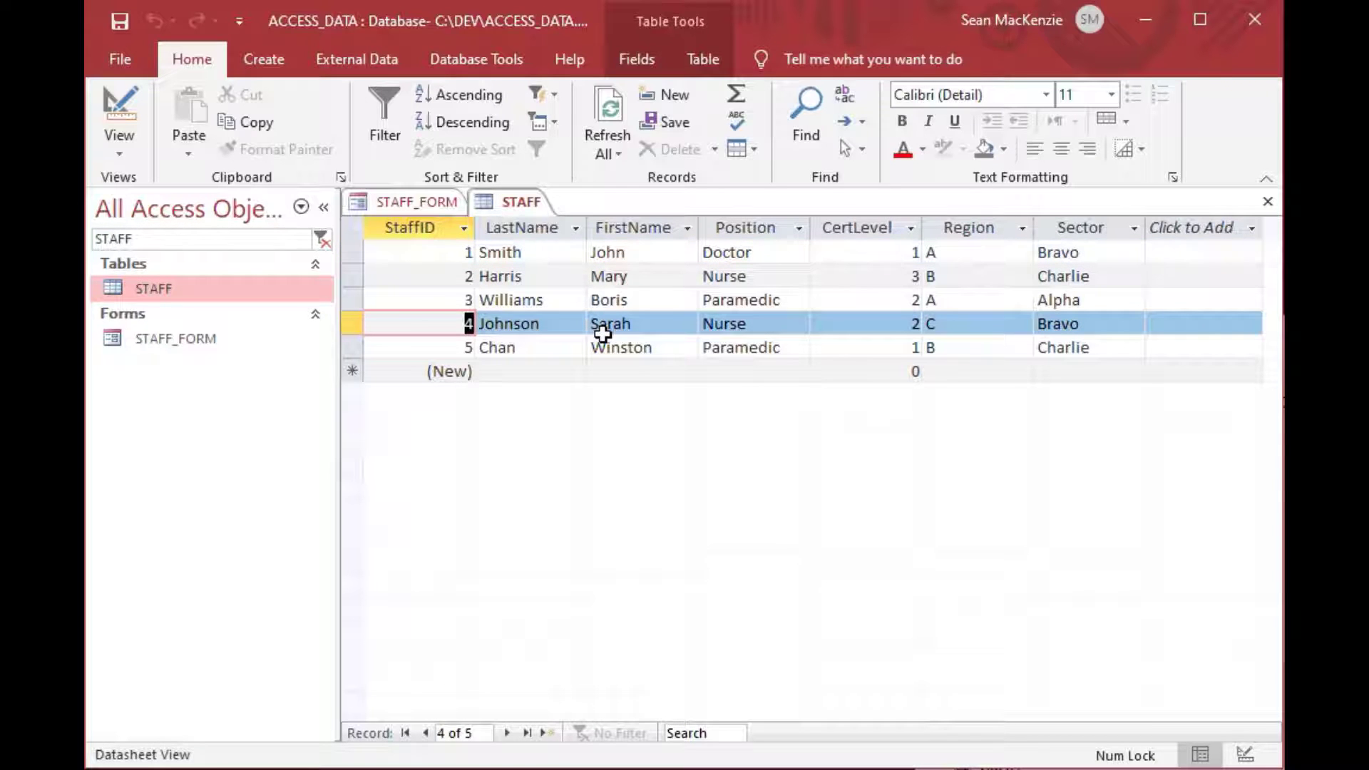
click(1268, 203)
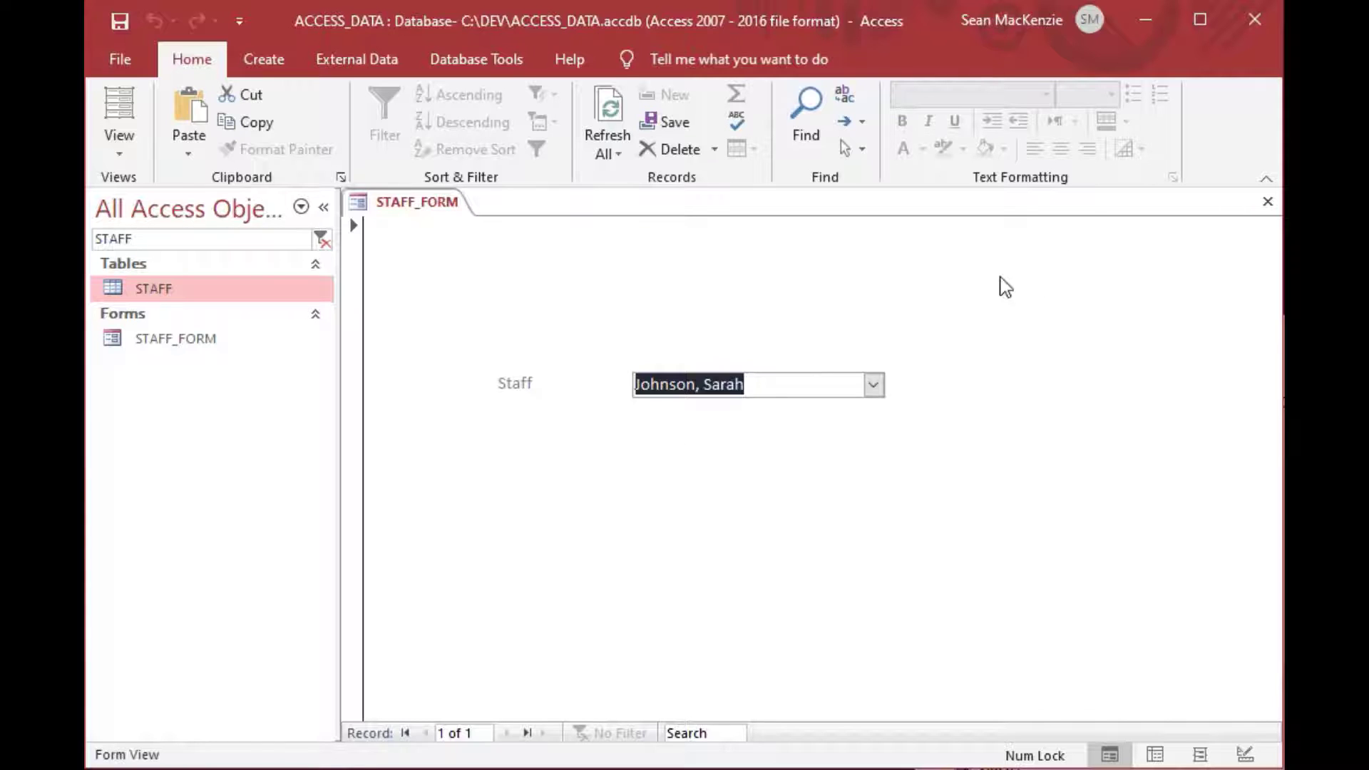
click(120, 136)
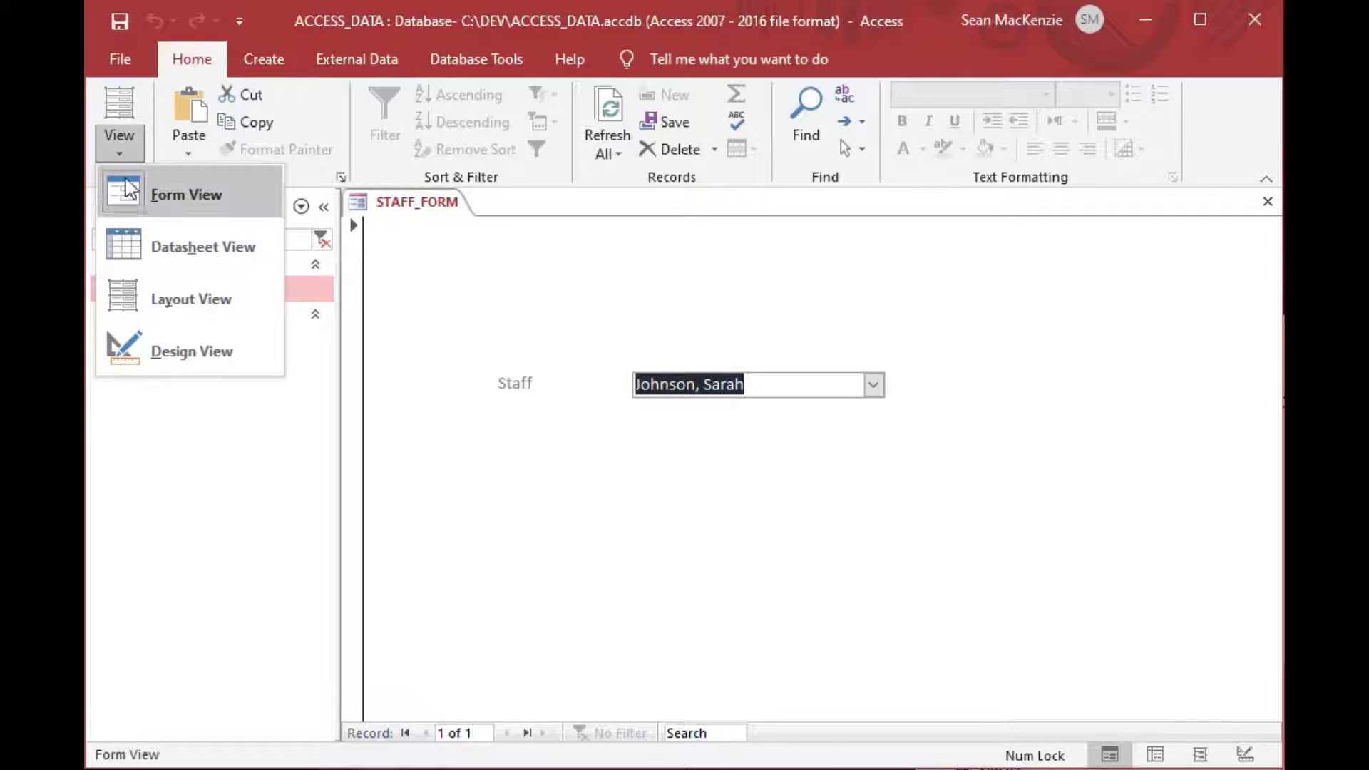
click(163, 350)
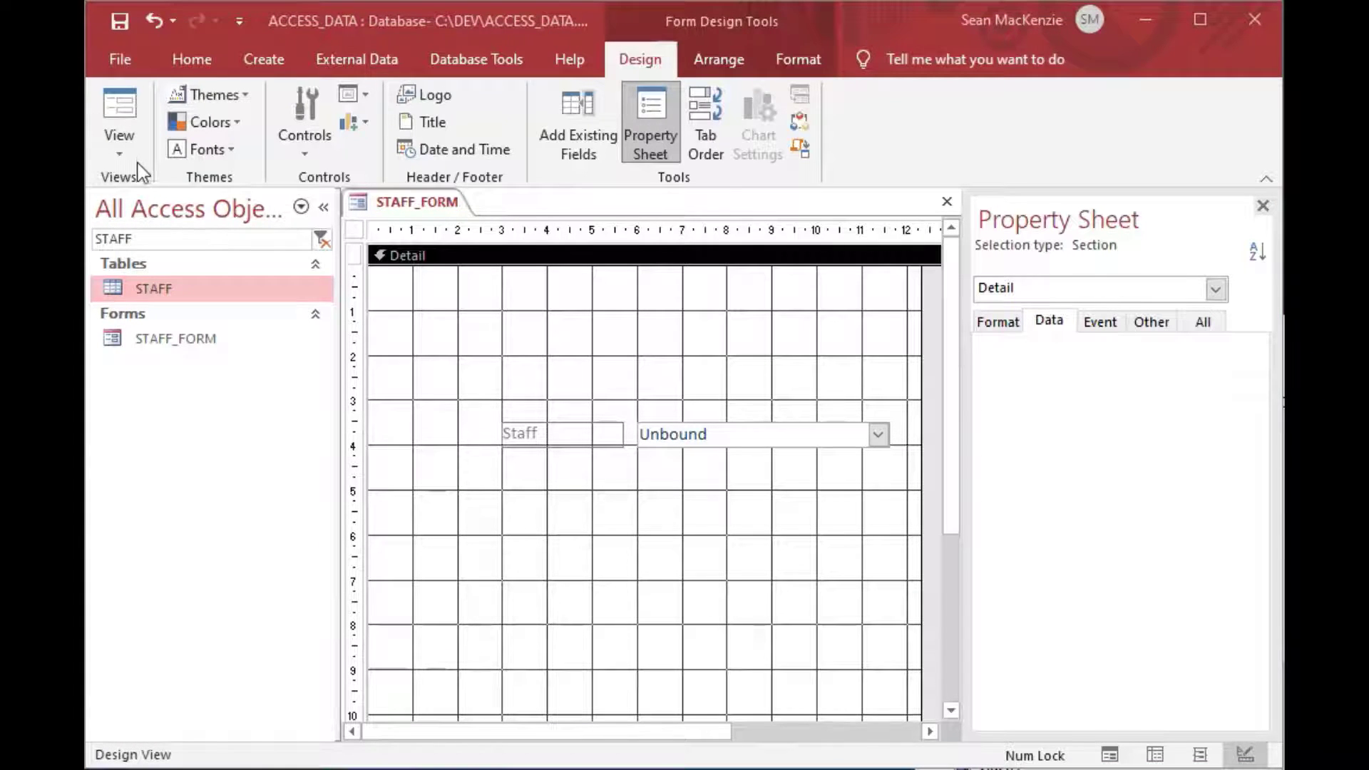
Start a new table design with EventID (AutoNumber), StaffID (Number) and EventComment (Short Text).
click(262, 60)
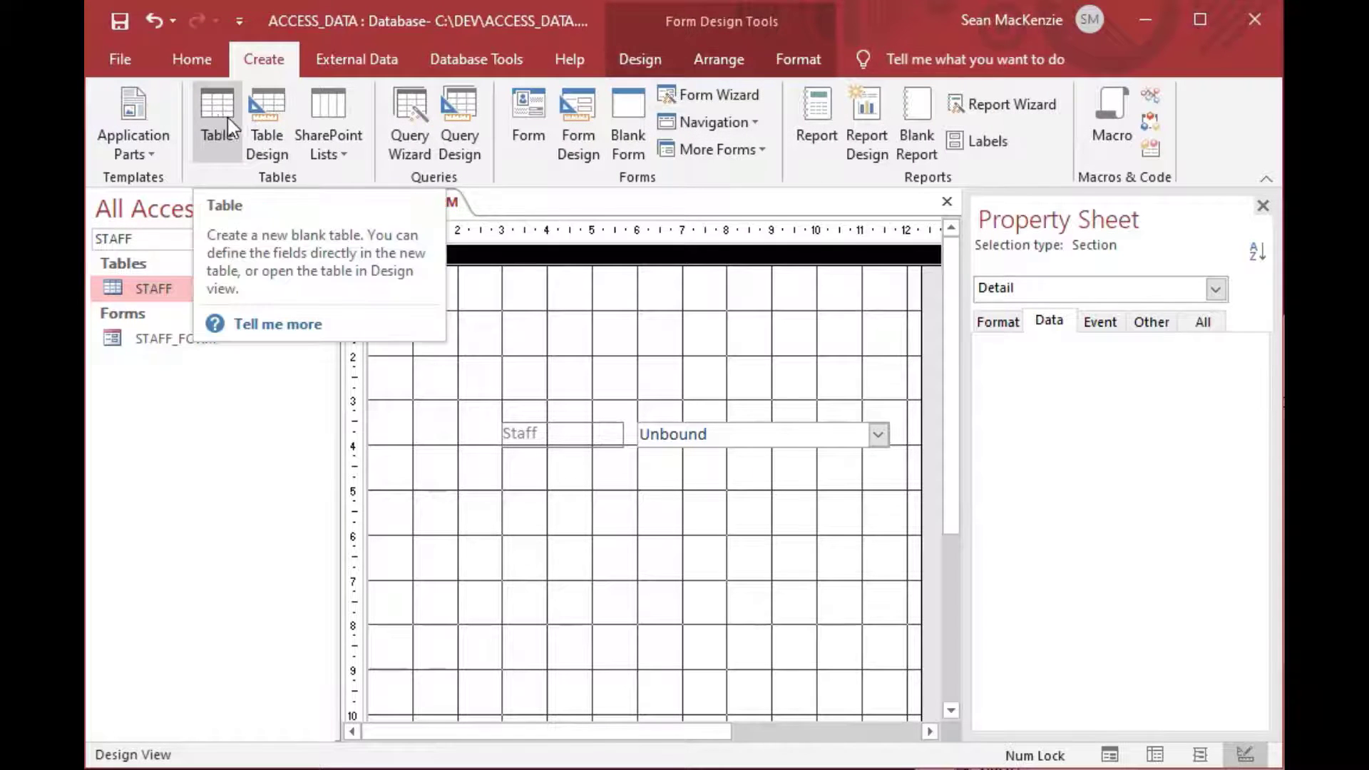
click(266, 125)
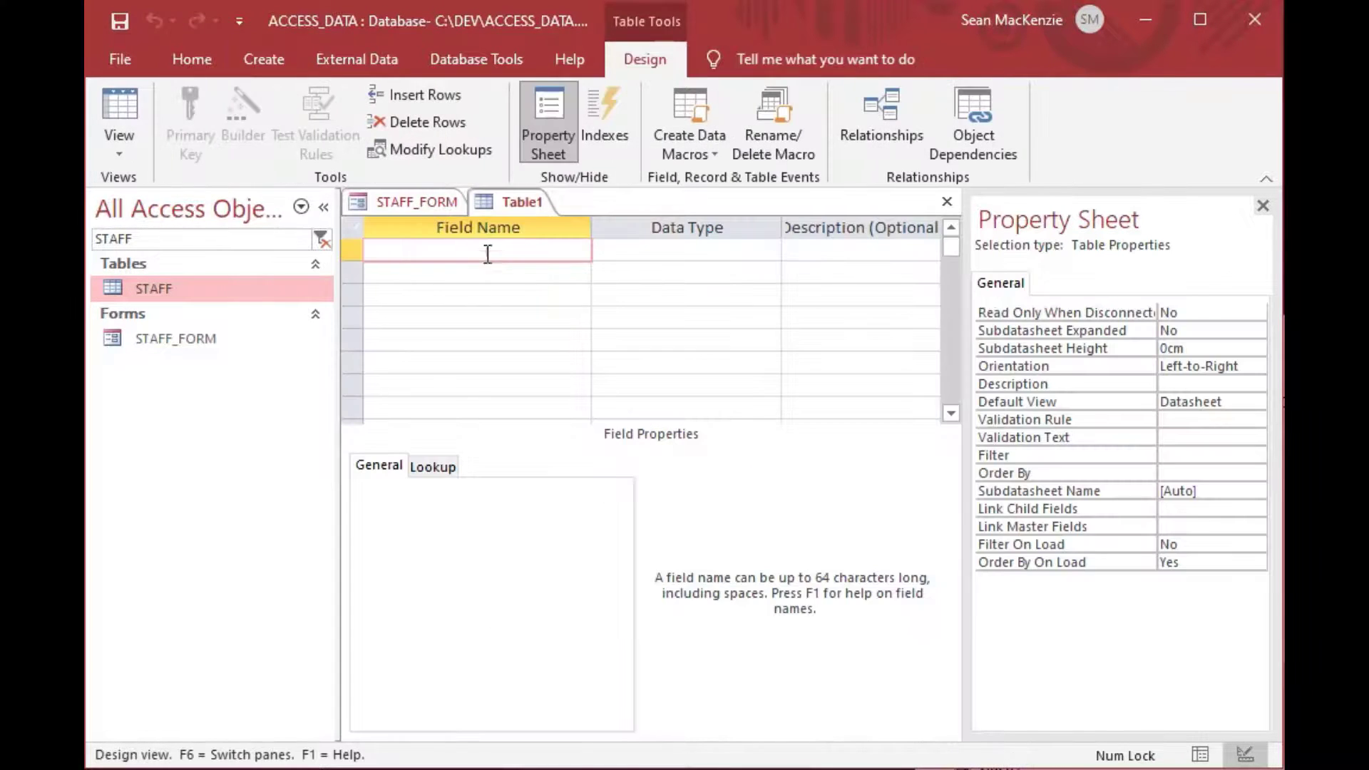
text(EventID)
key(Tab)
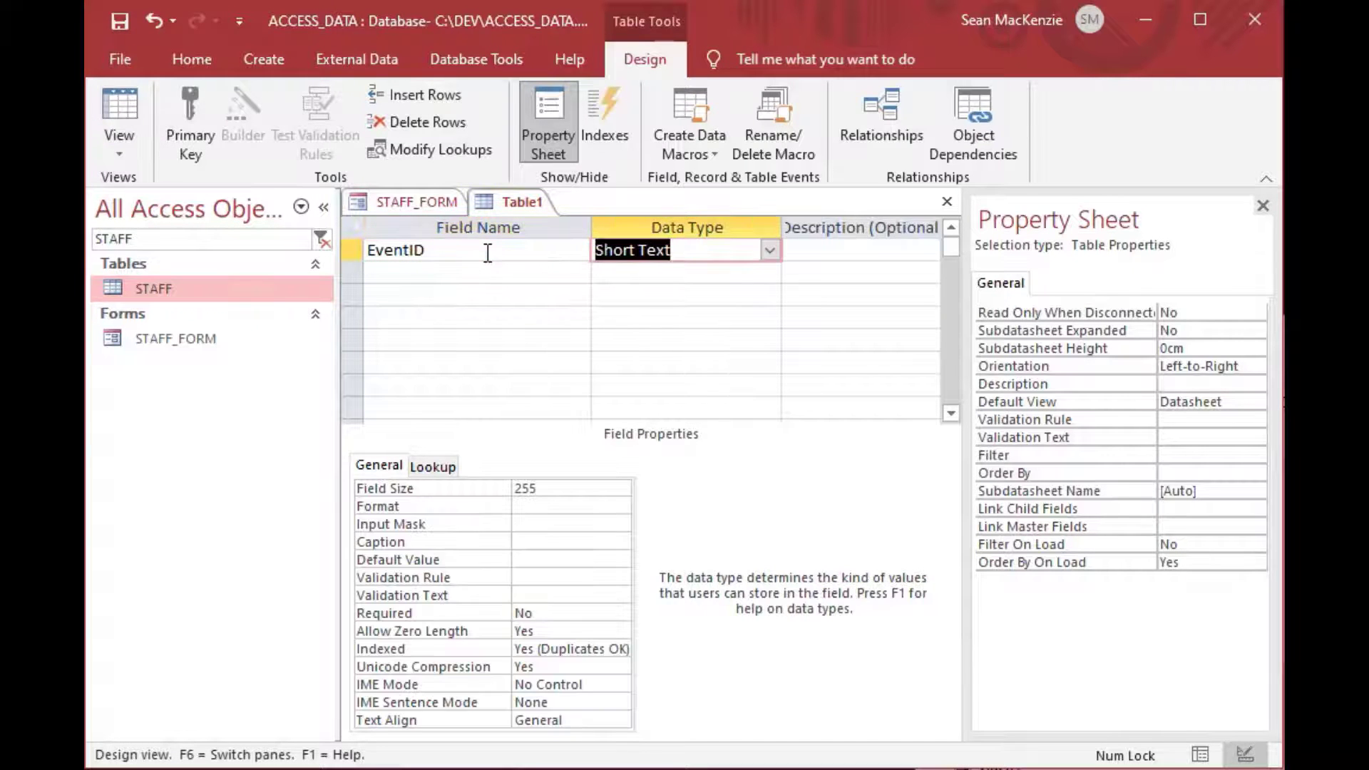
text(a)
key(Tab)
key(Tab)
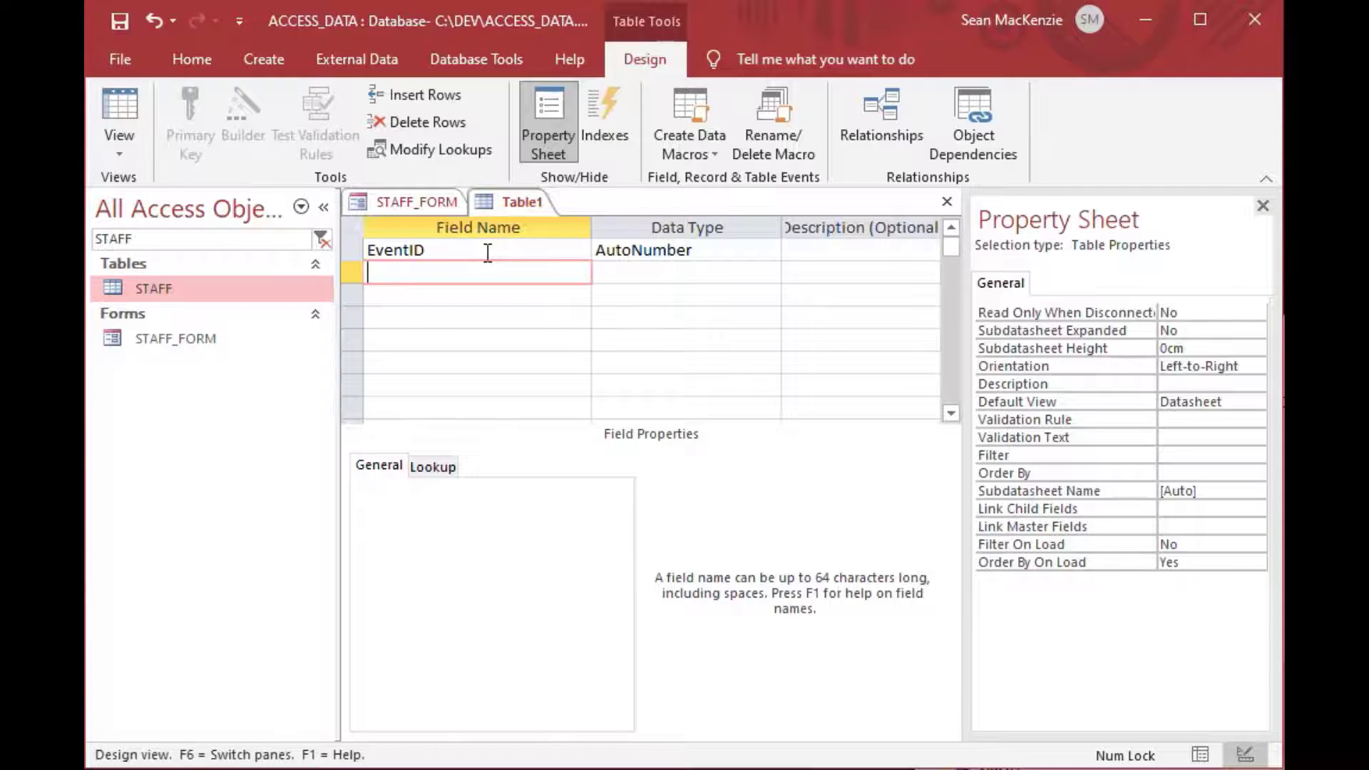
text(StaffID)
key(Tab)
text(n)
key(Tab)
key(Tab)
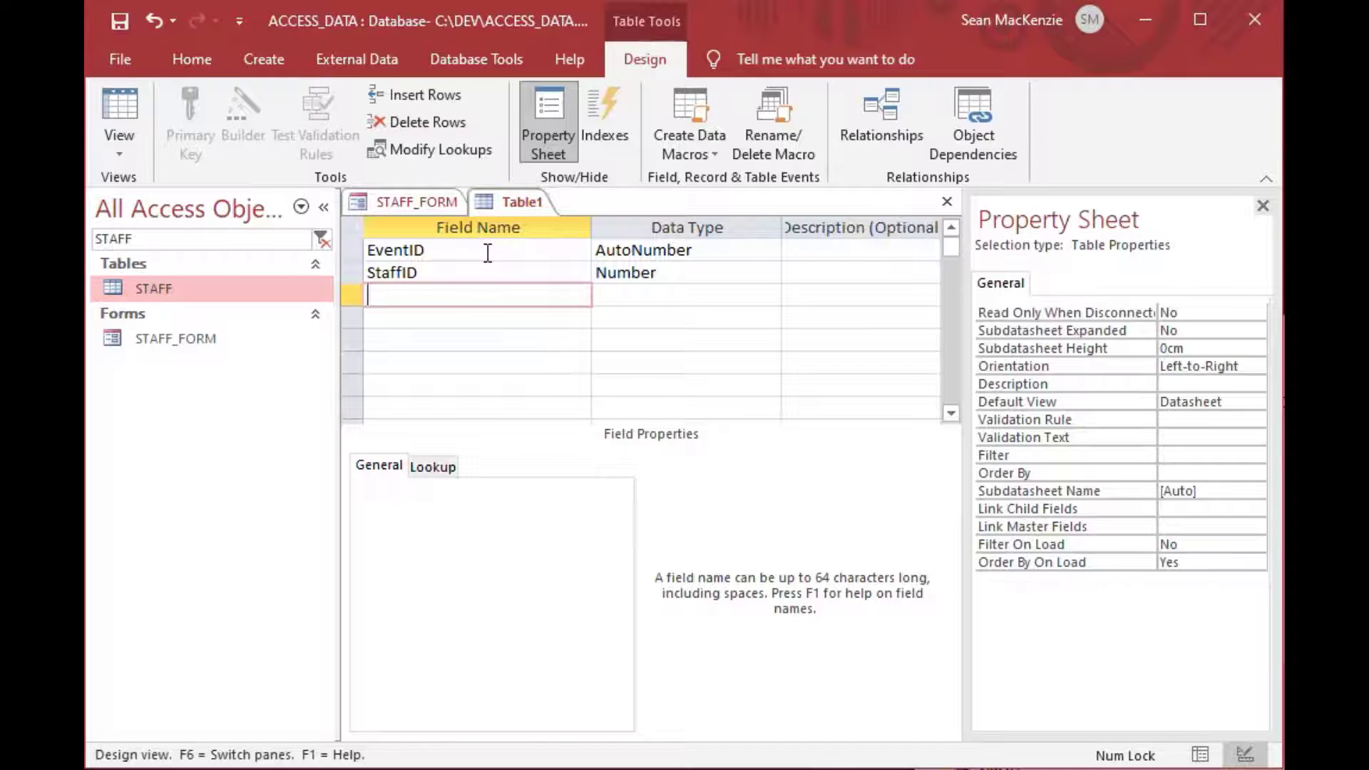
text(EventComment)
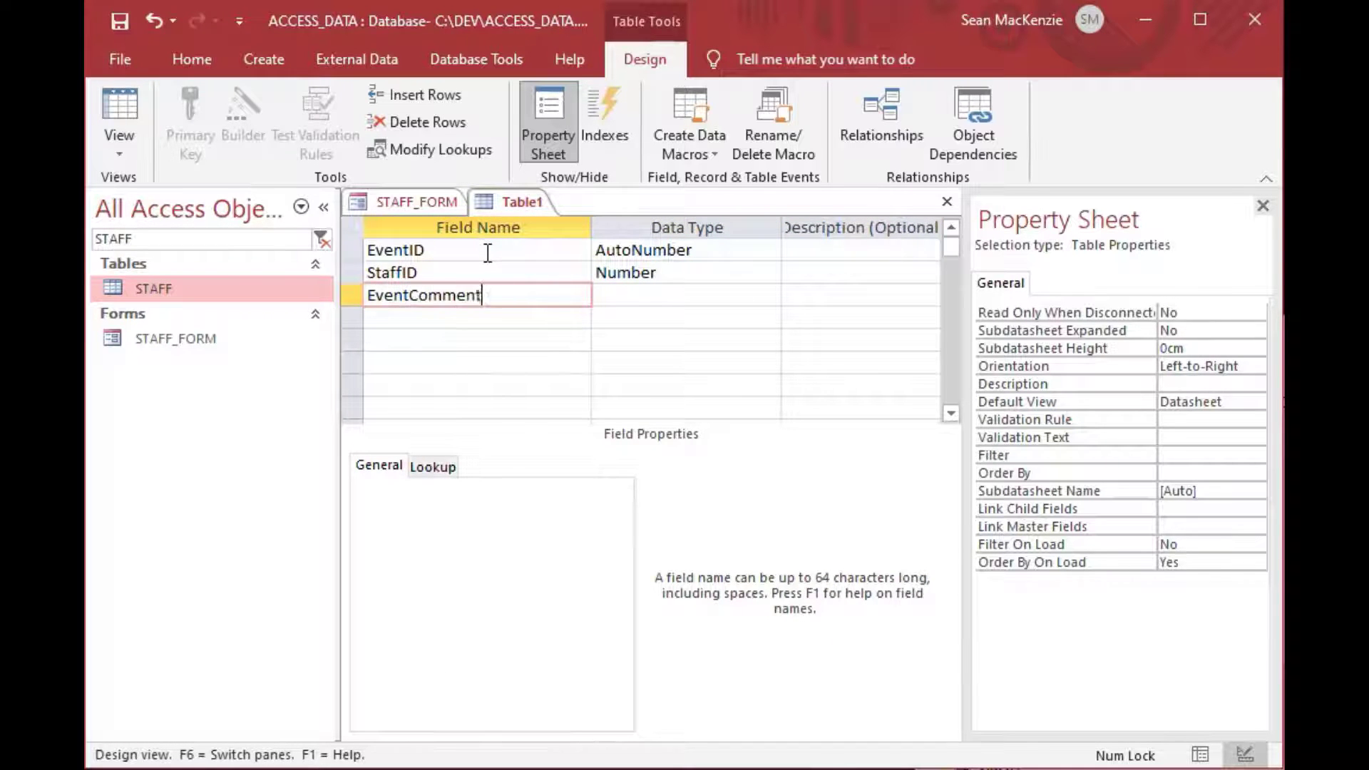
key(Tab)
key(Tab)
key(Tab)
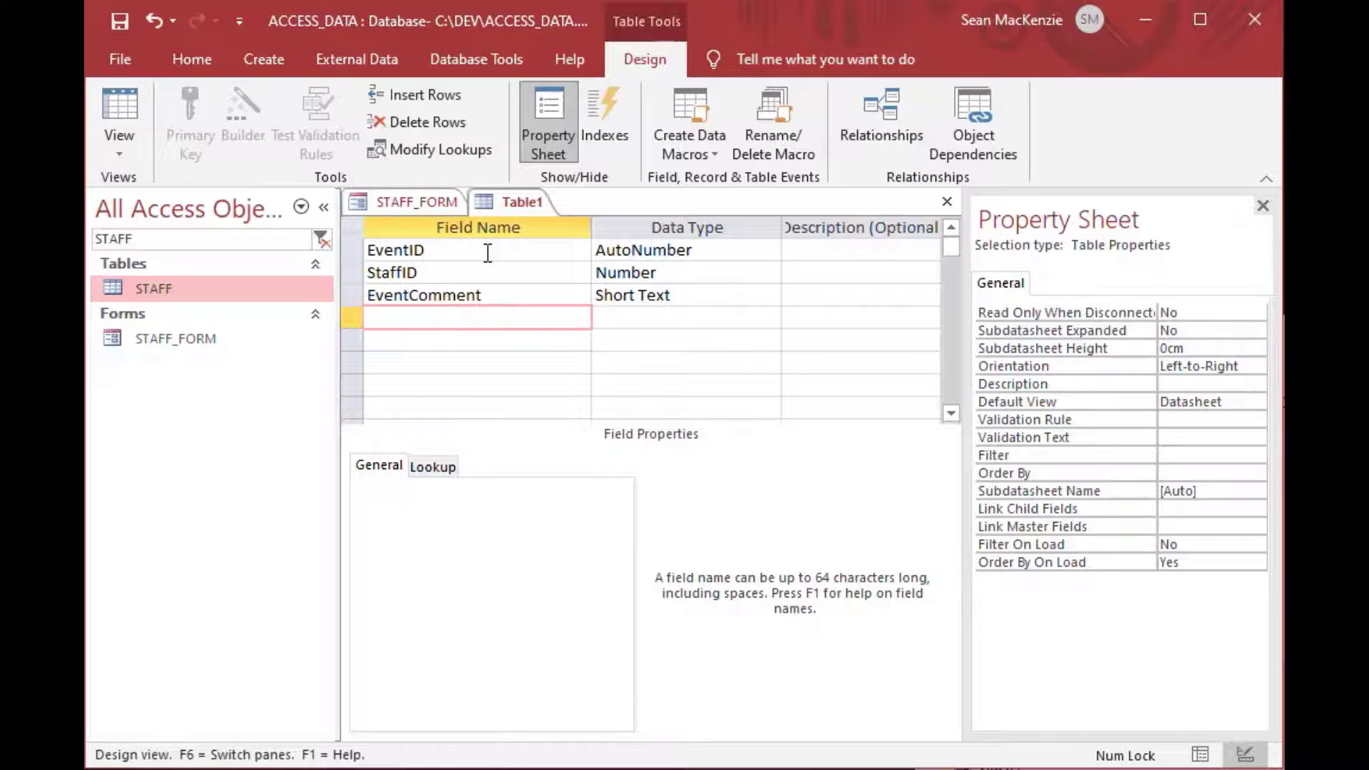
Make EventID the primary key, save the table as STAFF_EVENT, and close it.
click(354, 250)
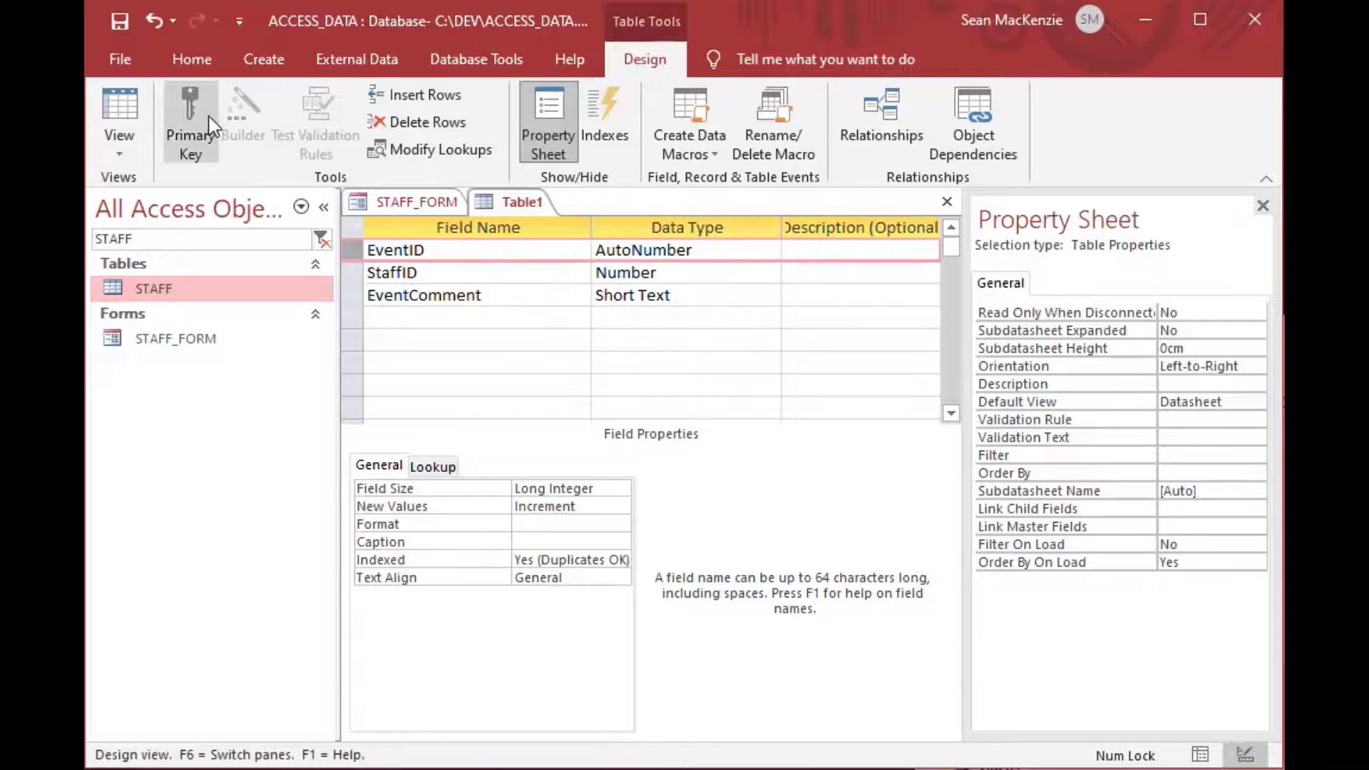
click(211, 127)
key(ctrl+s)
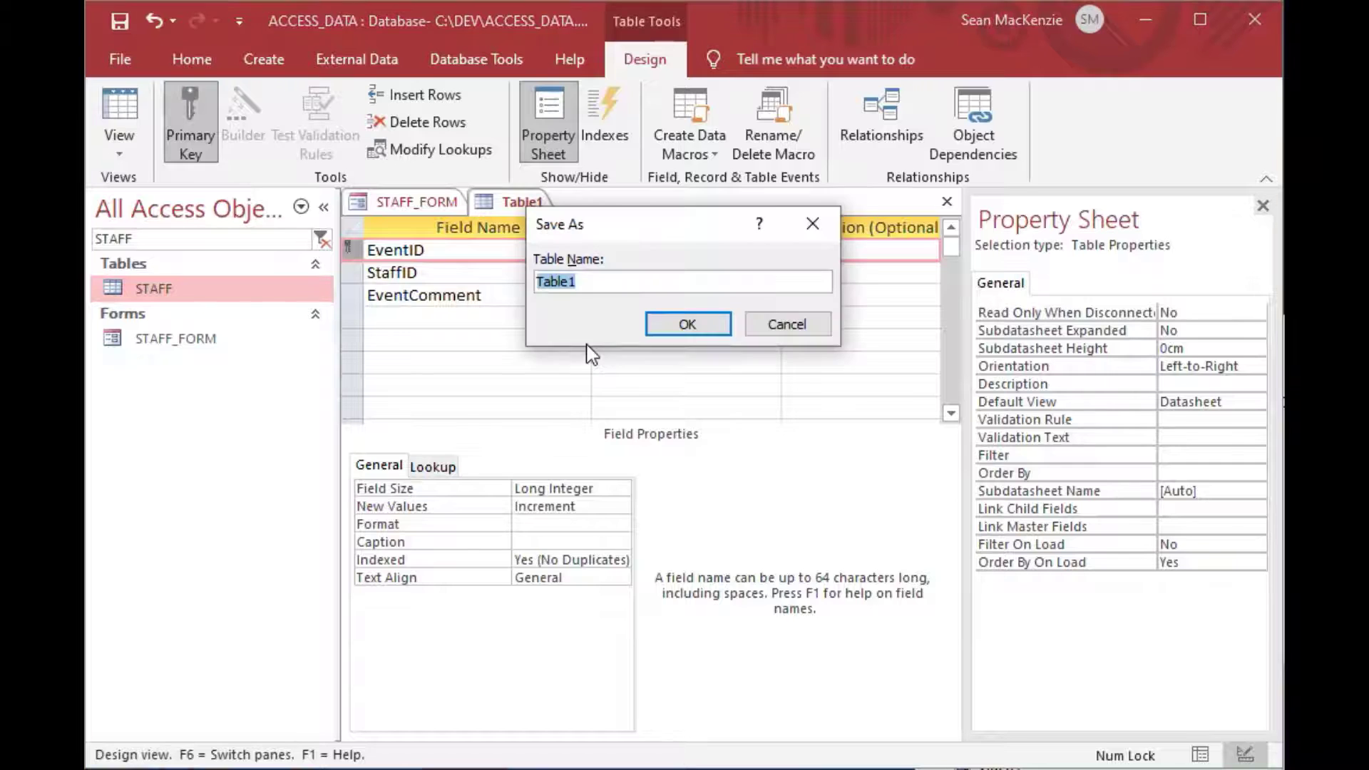
key(Caps_Lock)
text(STA)
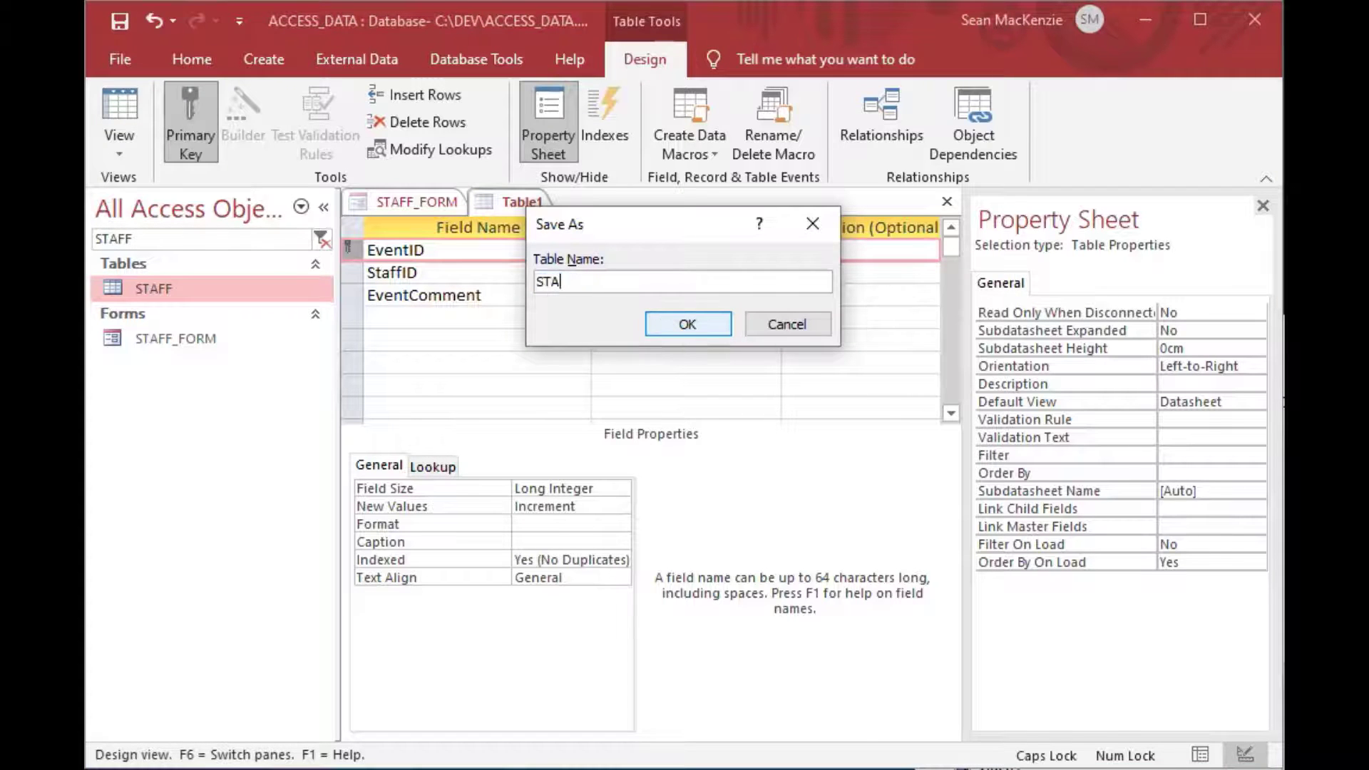
text(FF_EVV)
text(NT)
click(653, 318)
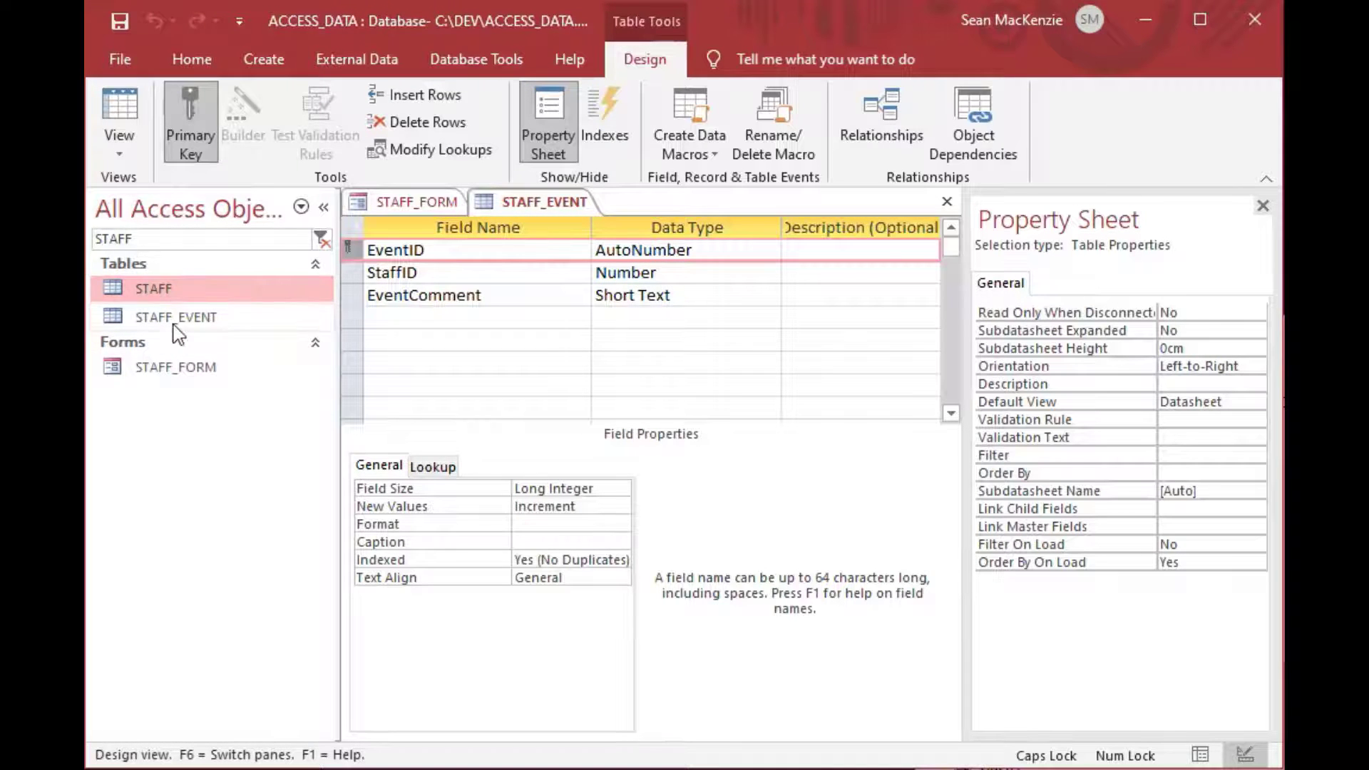
click(947, 207)
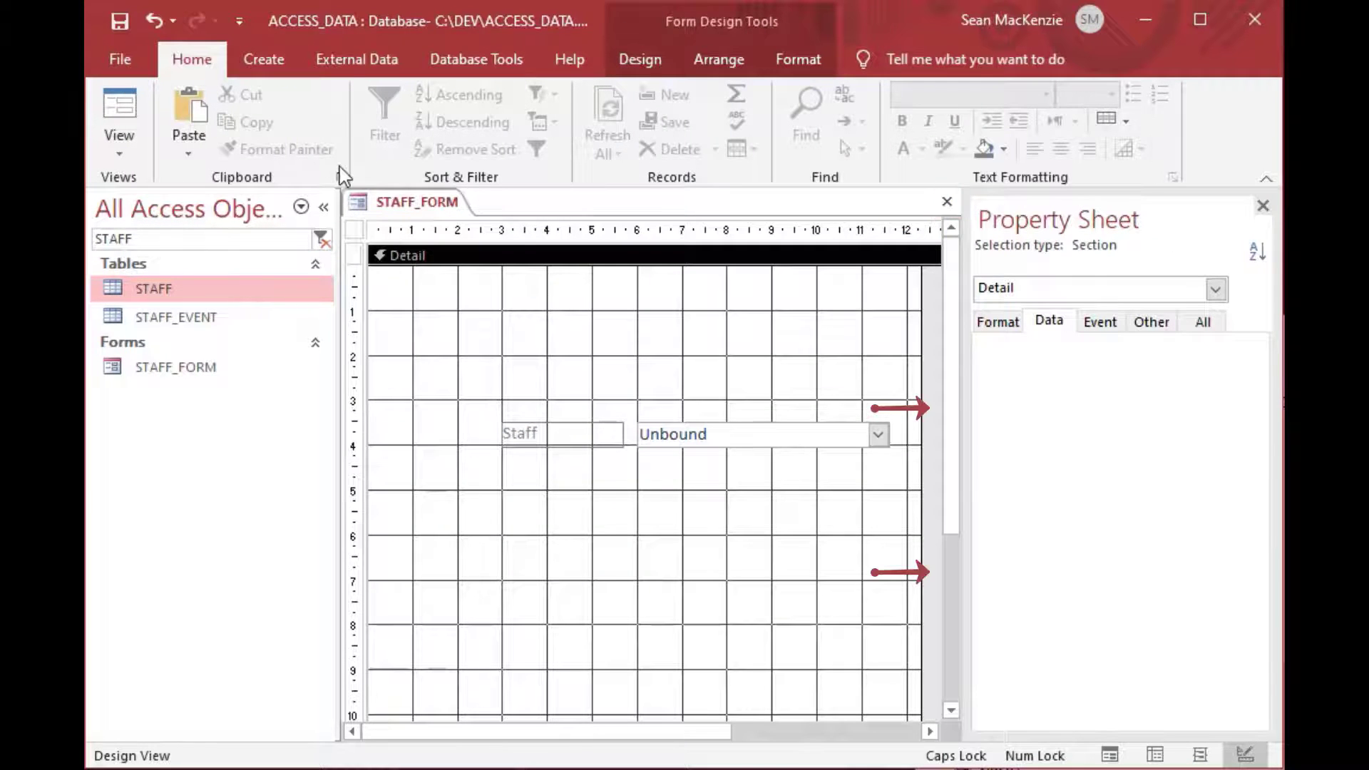
Set the form's Record Source to STAFF_EVENT on the Property Sheet's Data tab.
click(408, 205)
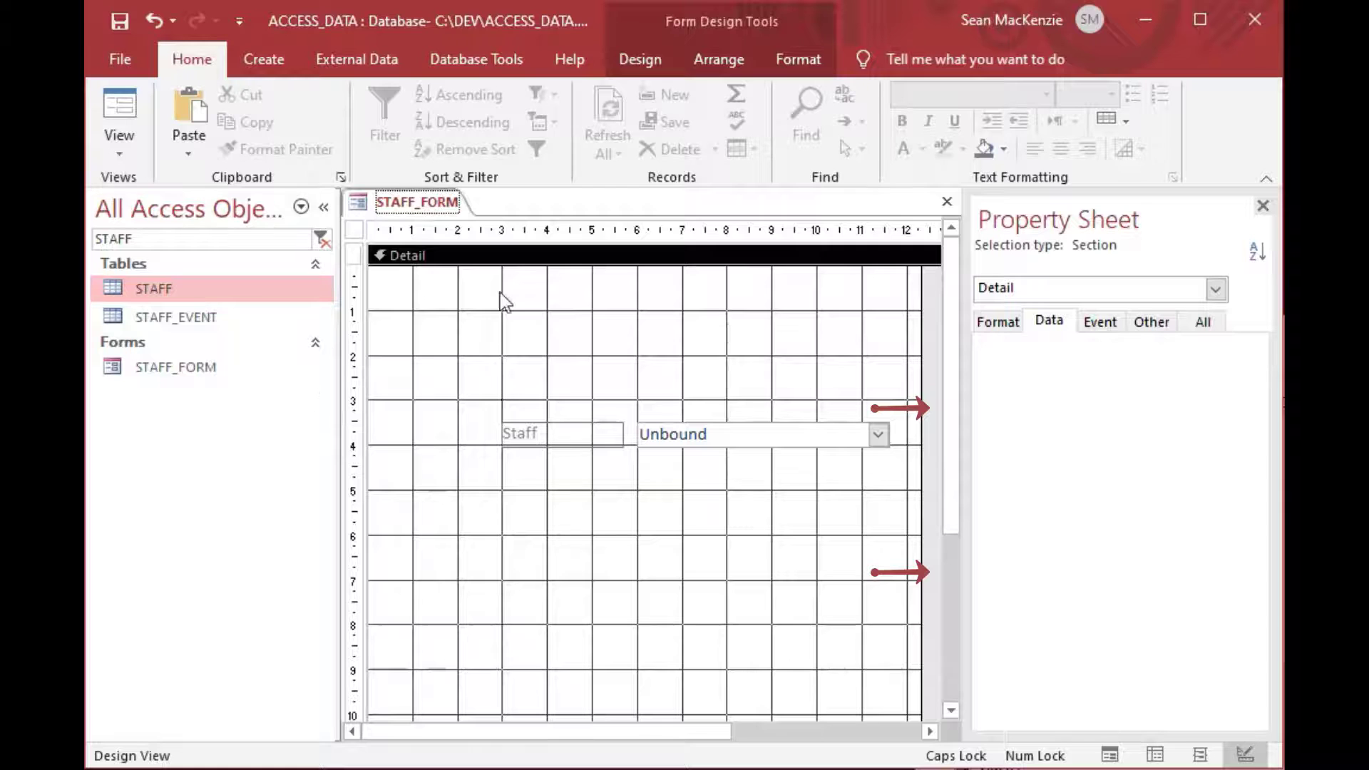
click(632, 289)
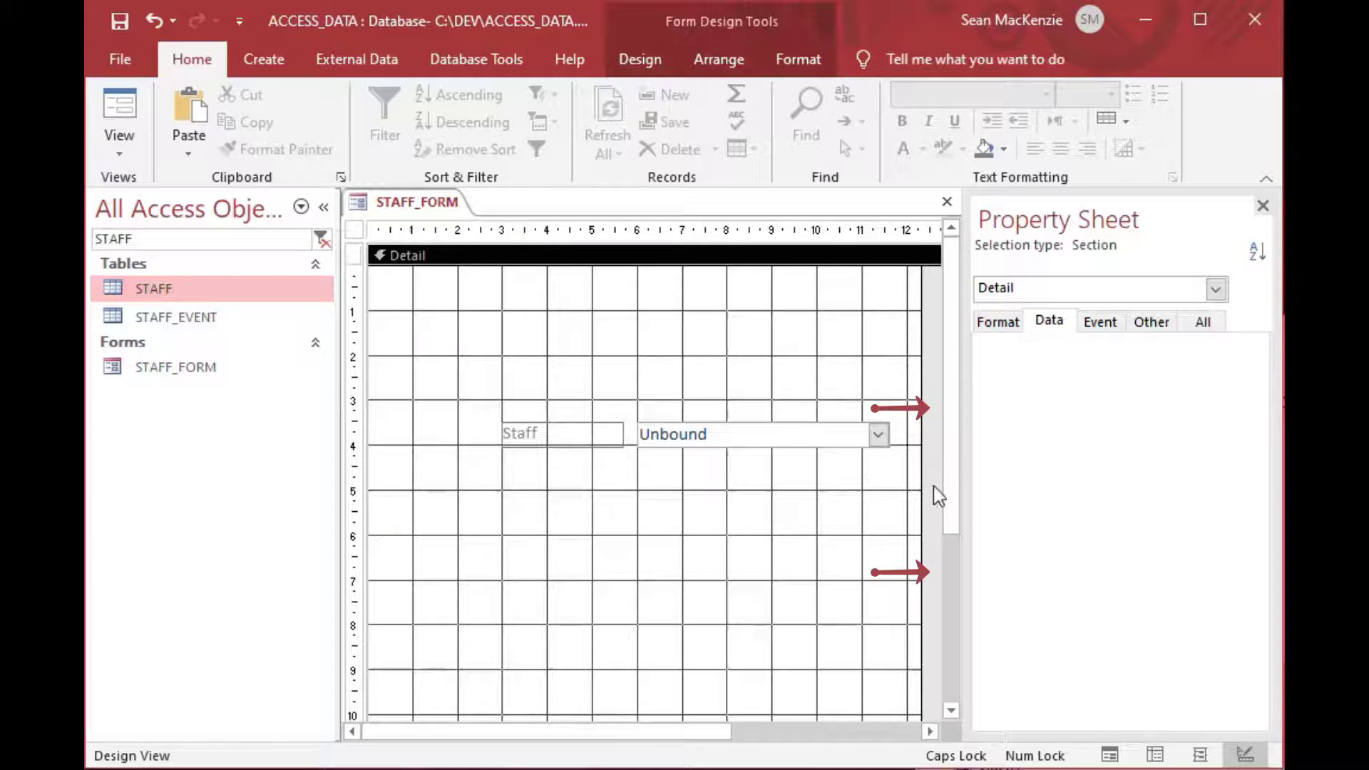
click(932, 399)
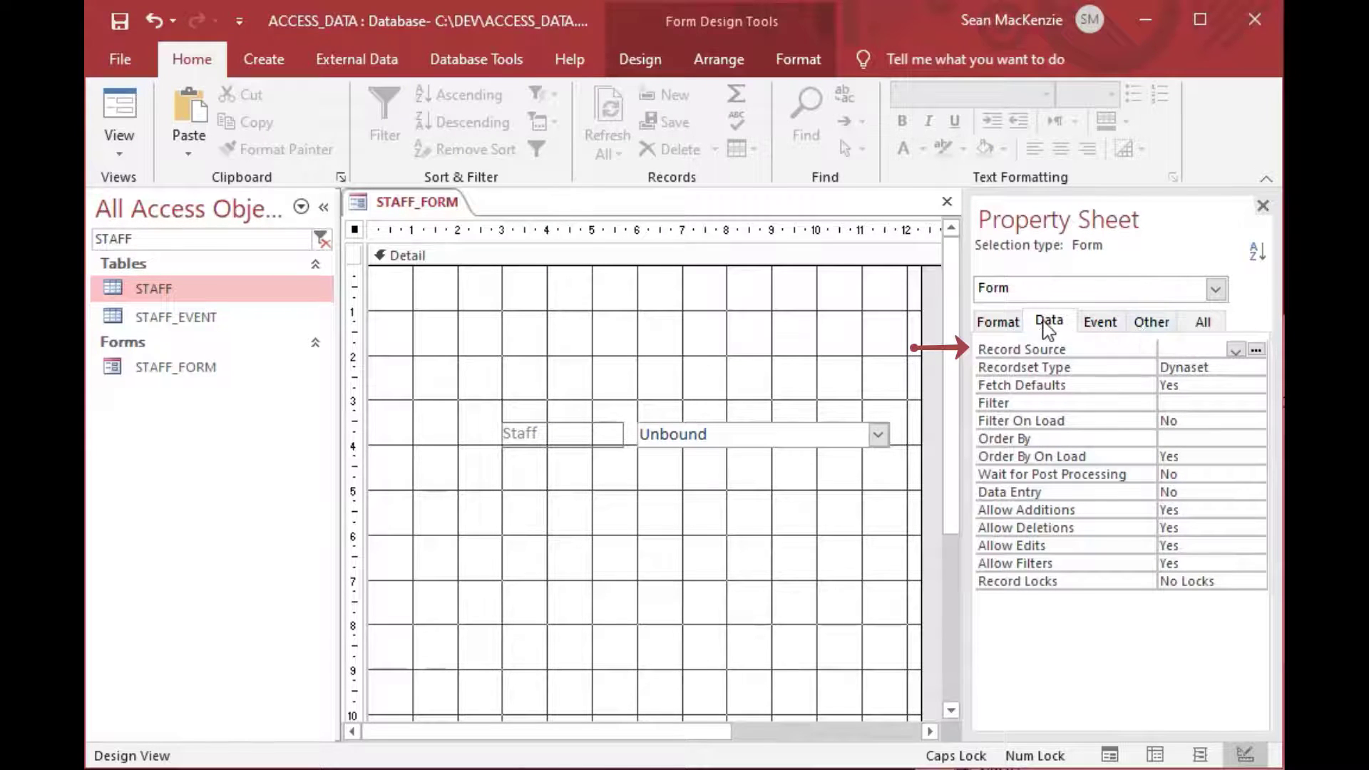
click(1049, 320)
click(1235, 350)
text(STAFF)
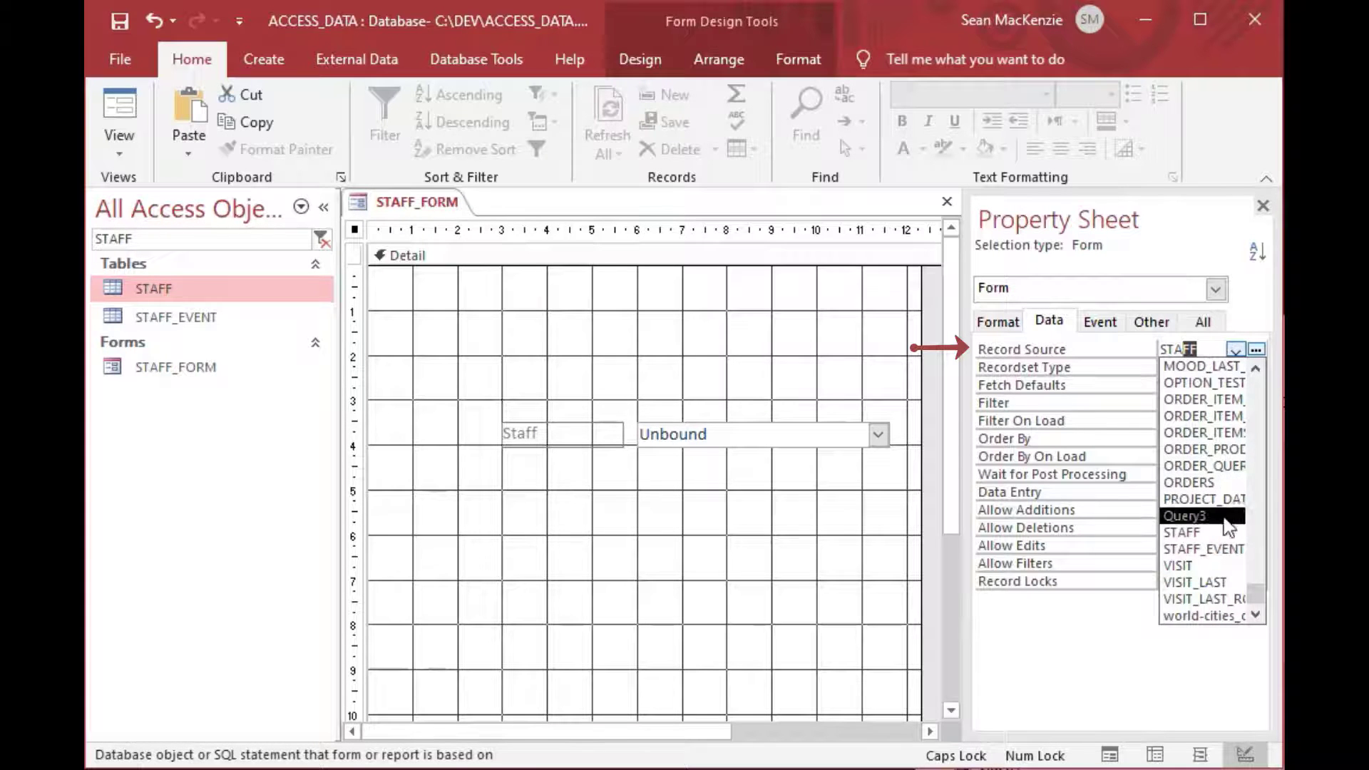
click(1221, 548)
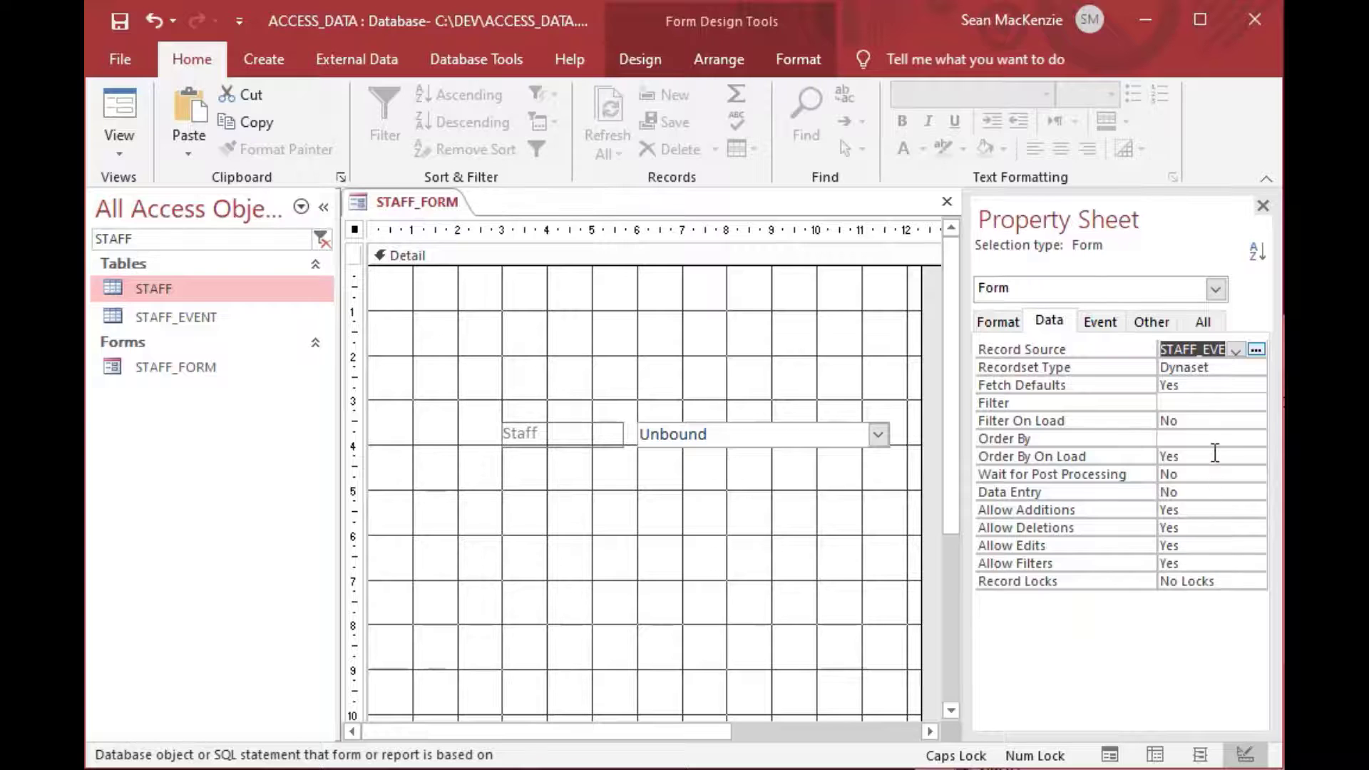
key(Return)
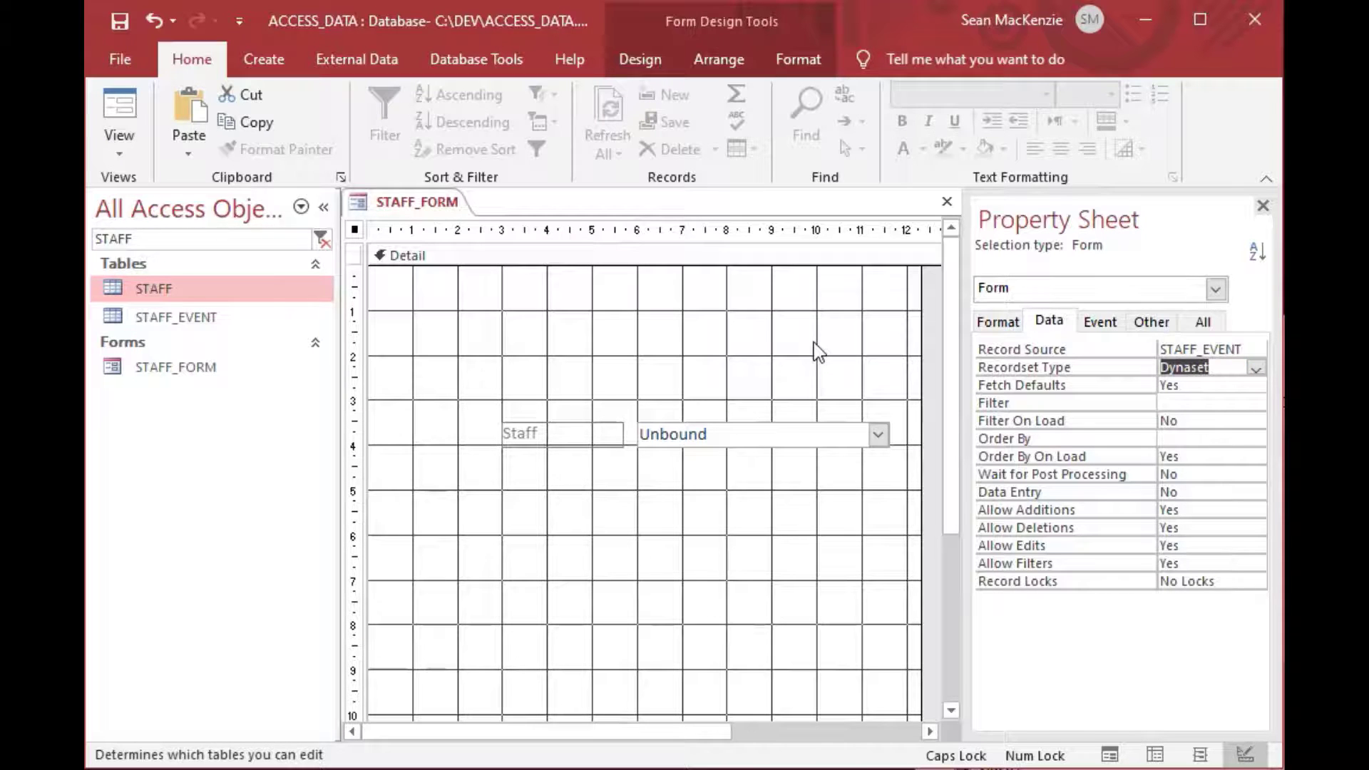
click(870, 344)
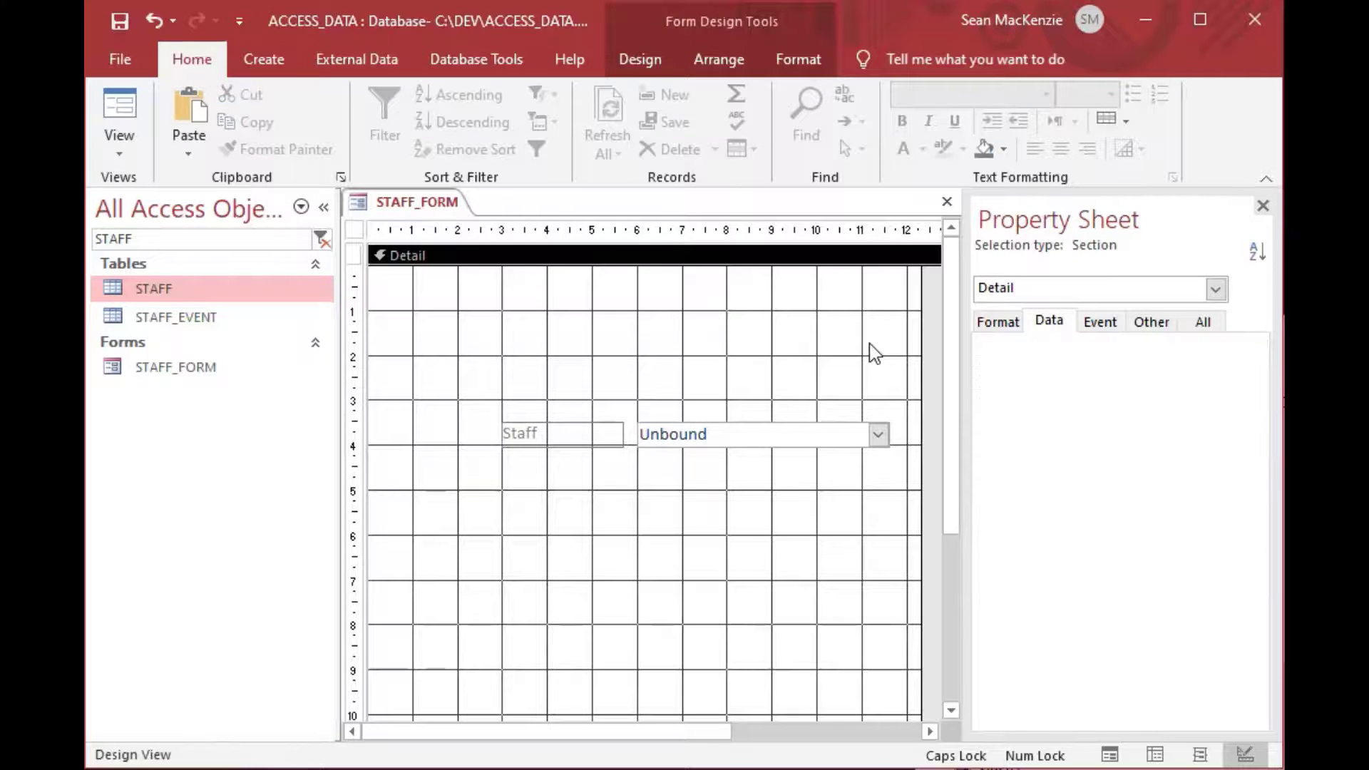
Drag the Staff combo box and its label up and to the left in the Detail section.
drag(816, 436, 731, 377)
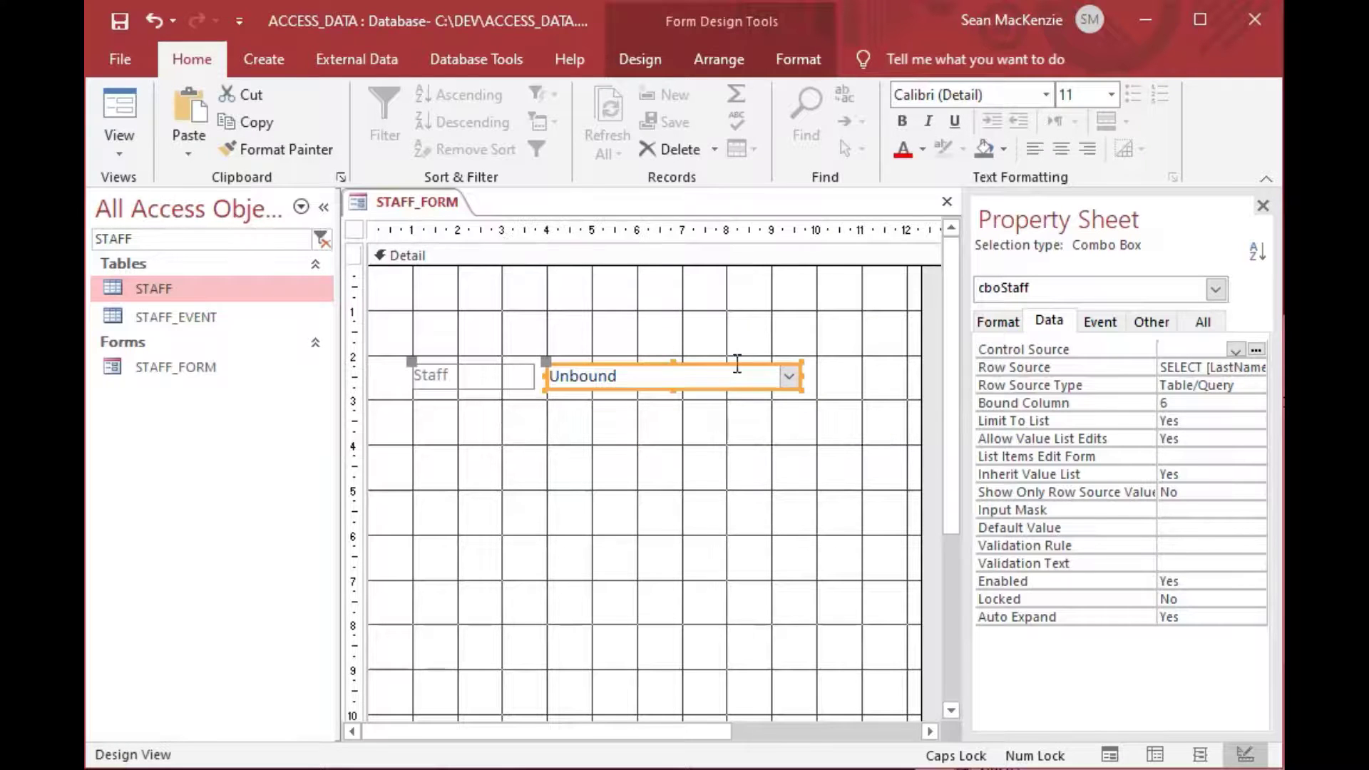
click(728, 336)
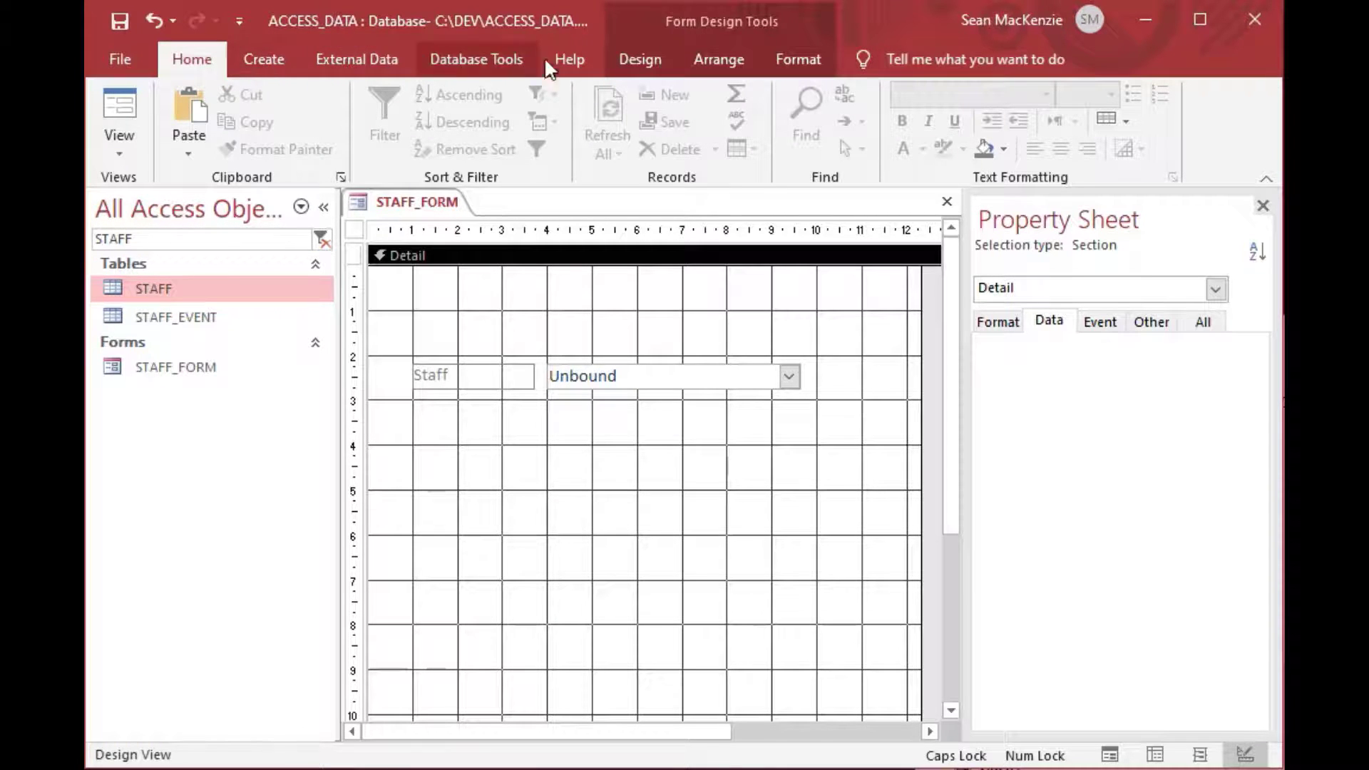
click(645, 64)
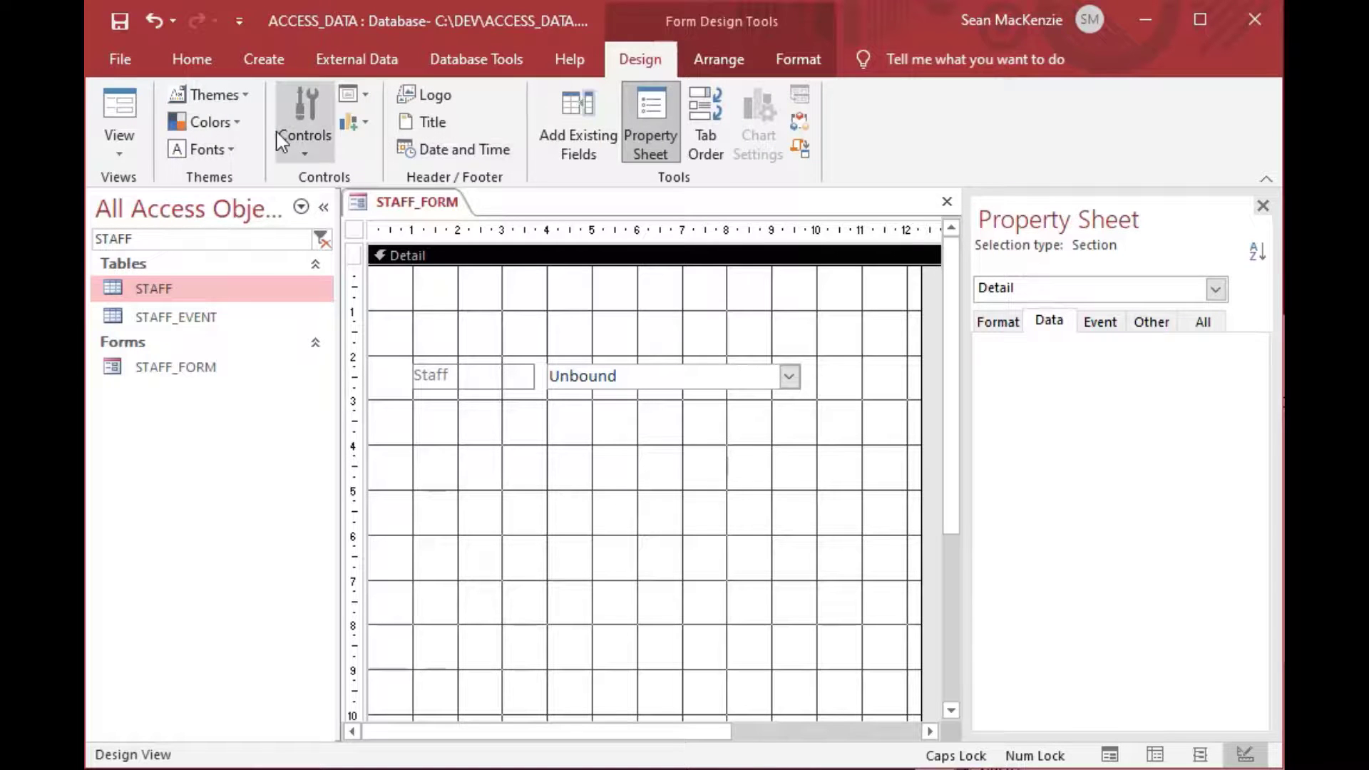
Place the EventComment field below the Staff combo and widen its text box.
click(608, 156)
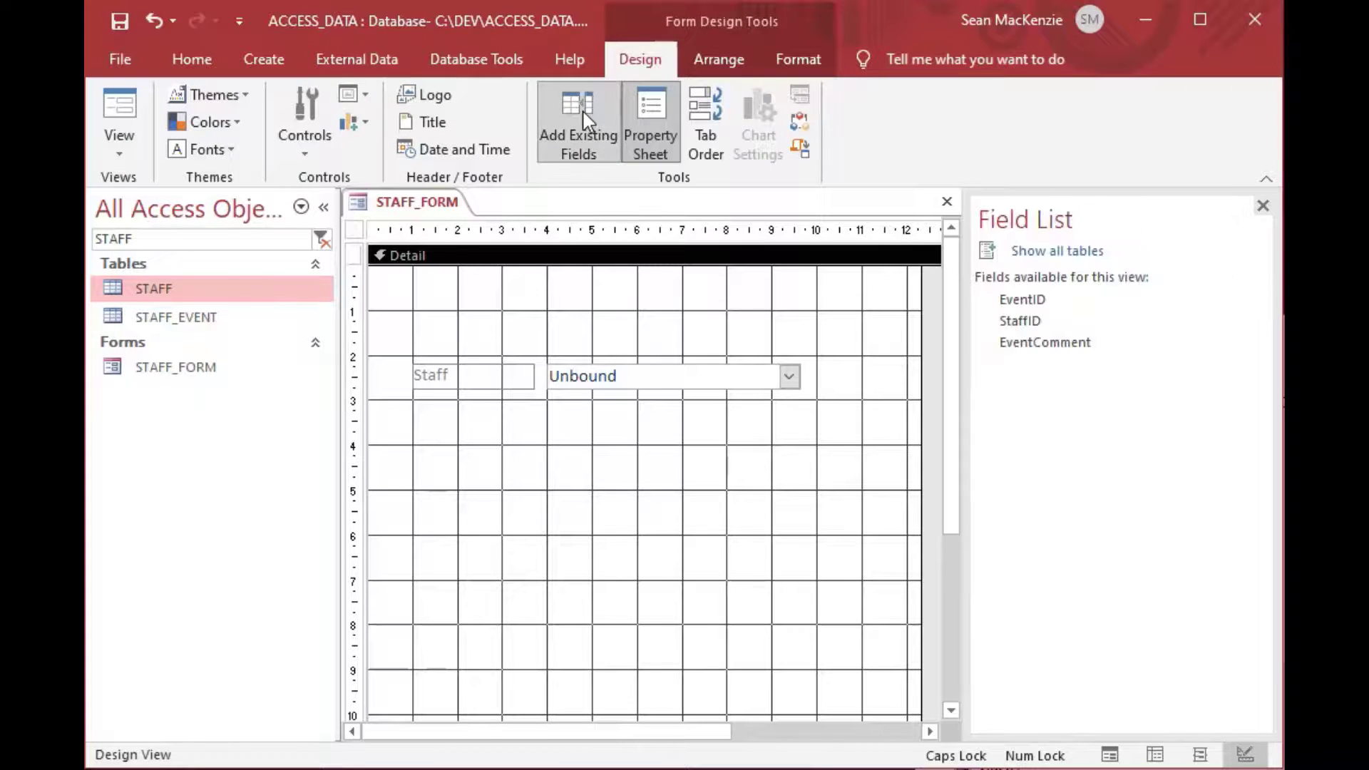
drag(1047, 345, 587, 429)
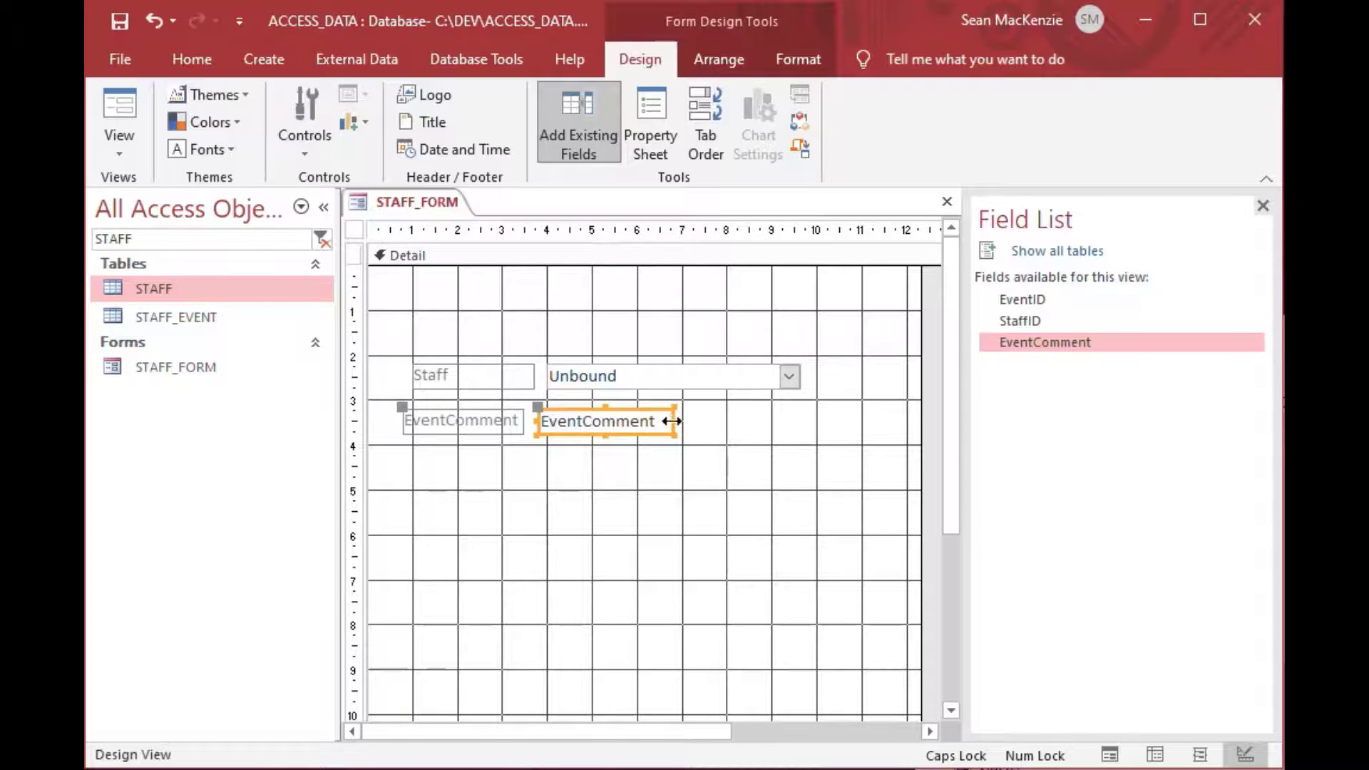
drag(677, 422, 874, 443)
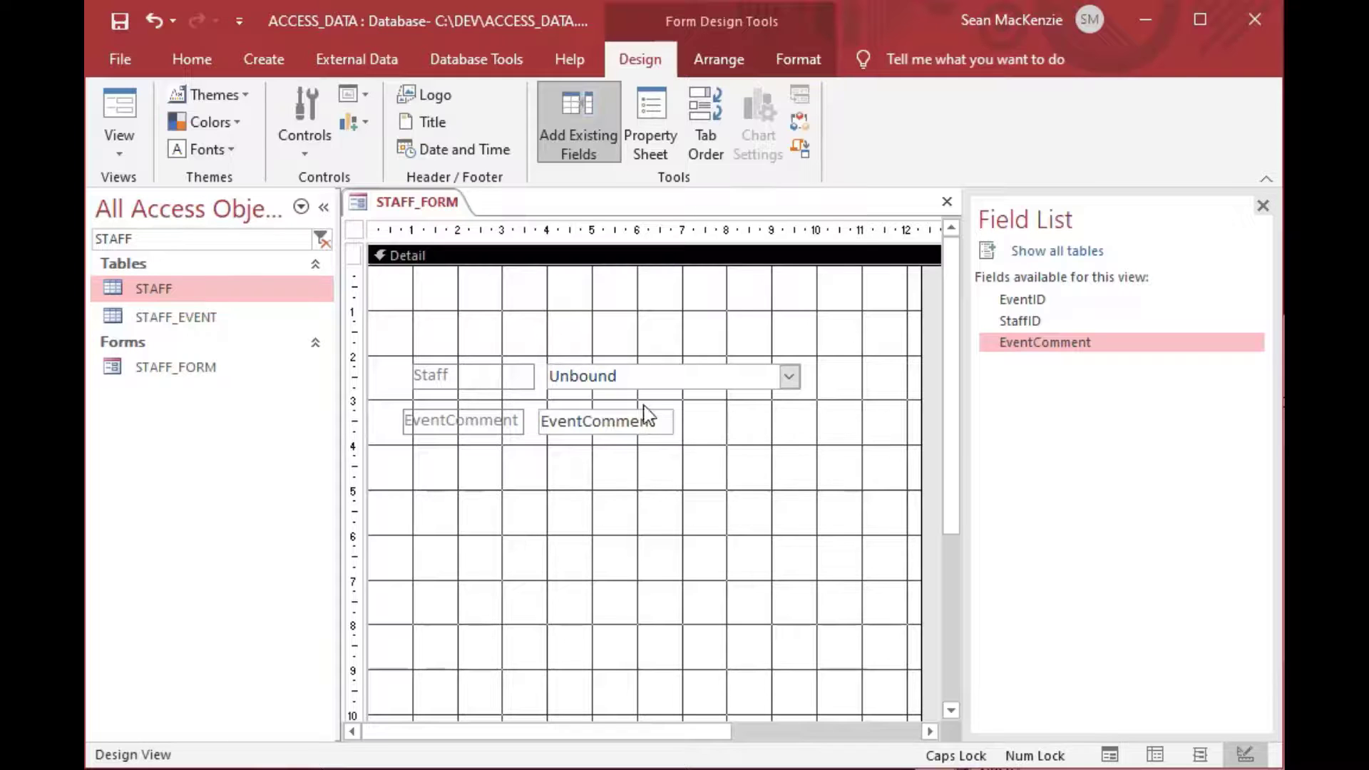
click(644, 417)
drag(678, 418, 876, 421)
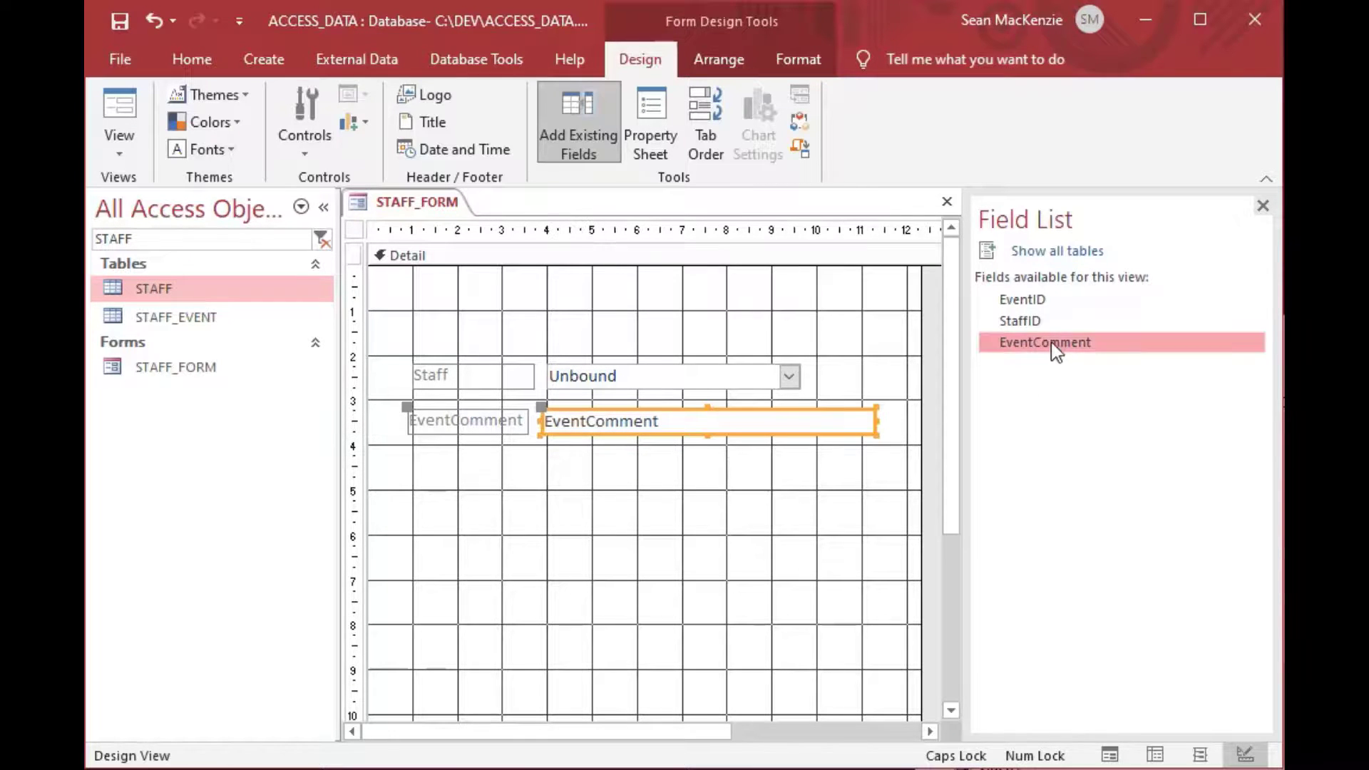
Place the EventID field above the Staff combo and adjust its position slightly.
click(1035, 303)
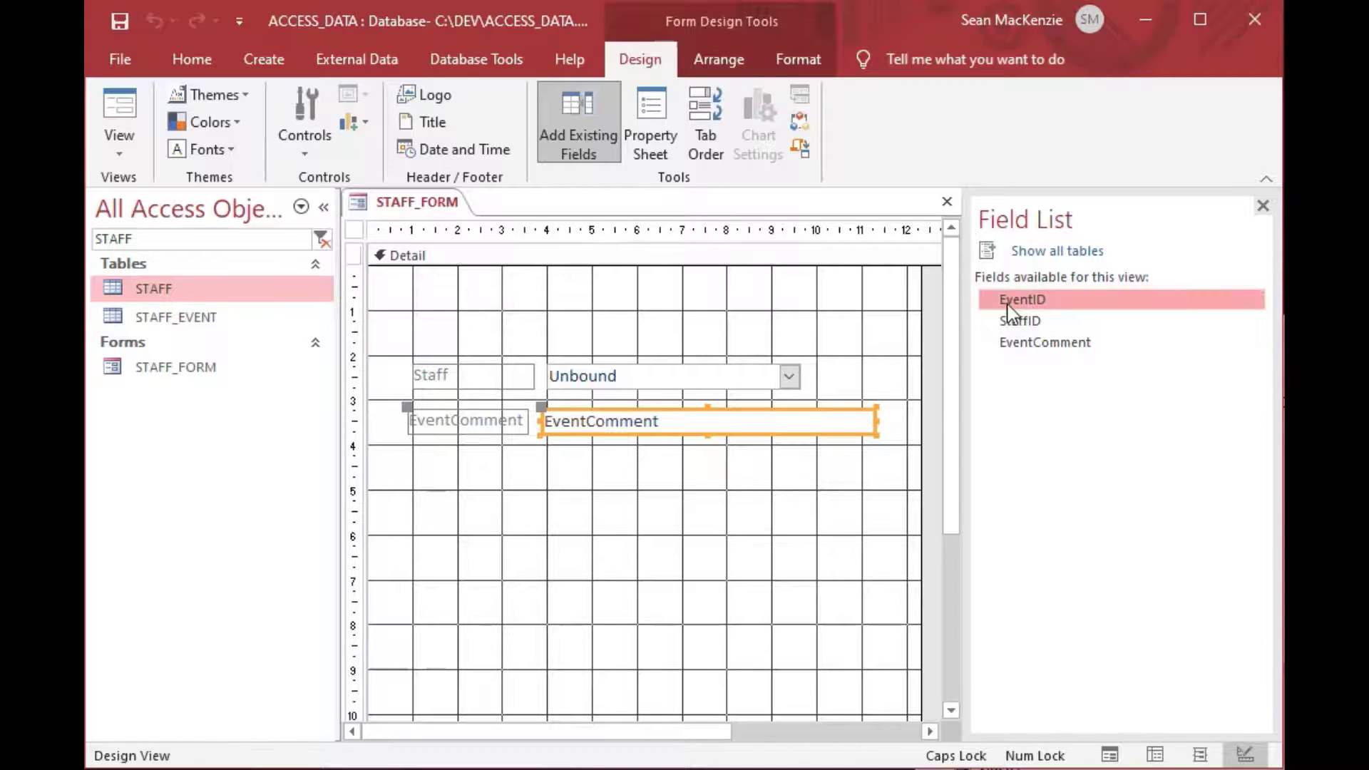
drag(1019, 306, 558, 308)
click(635, 327)
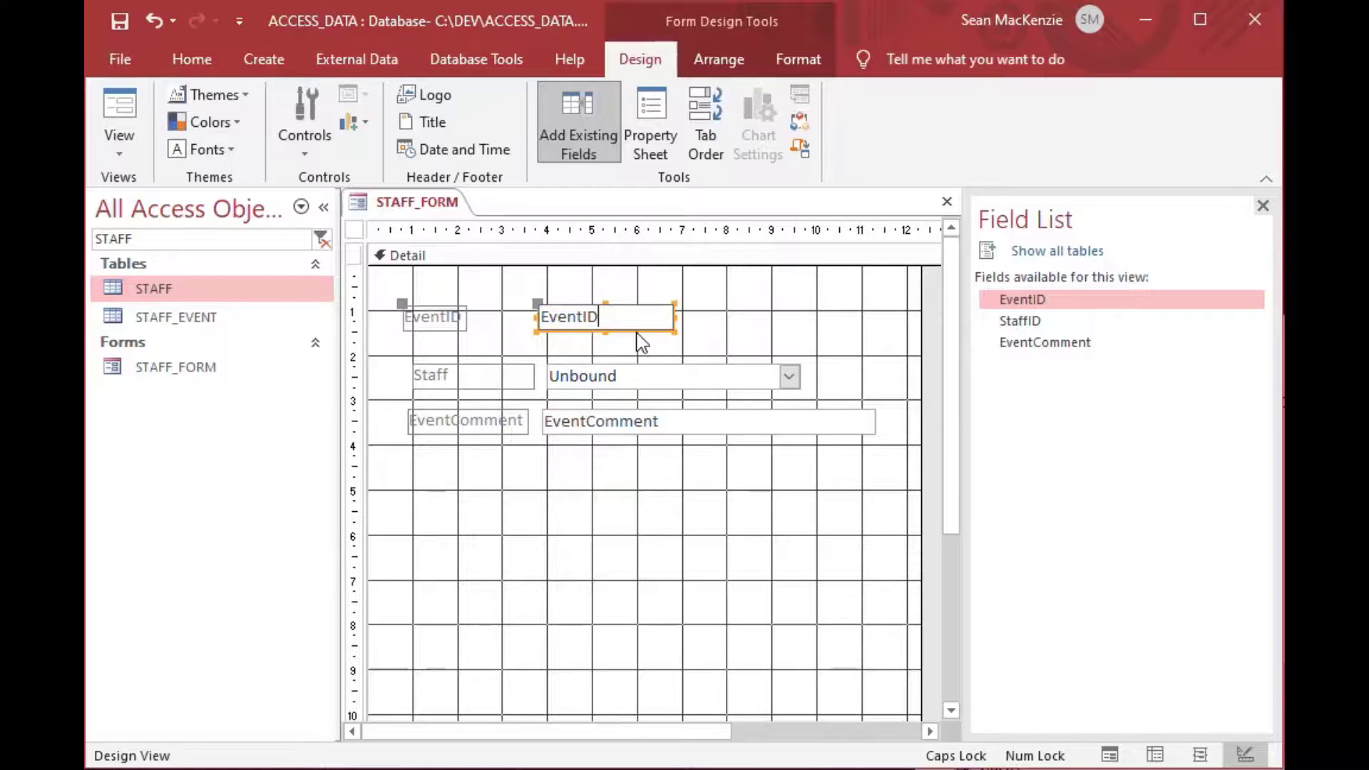
click(651, 328)
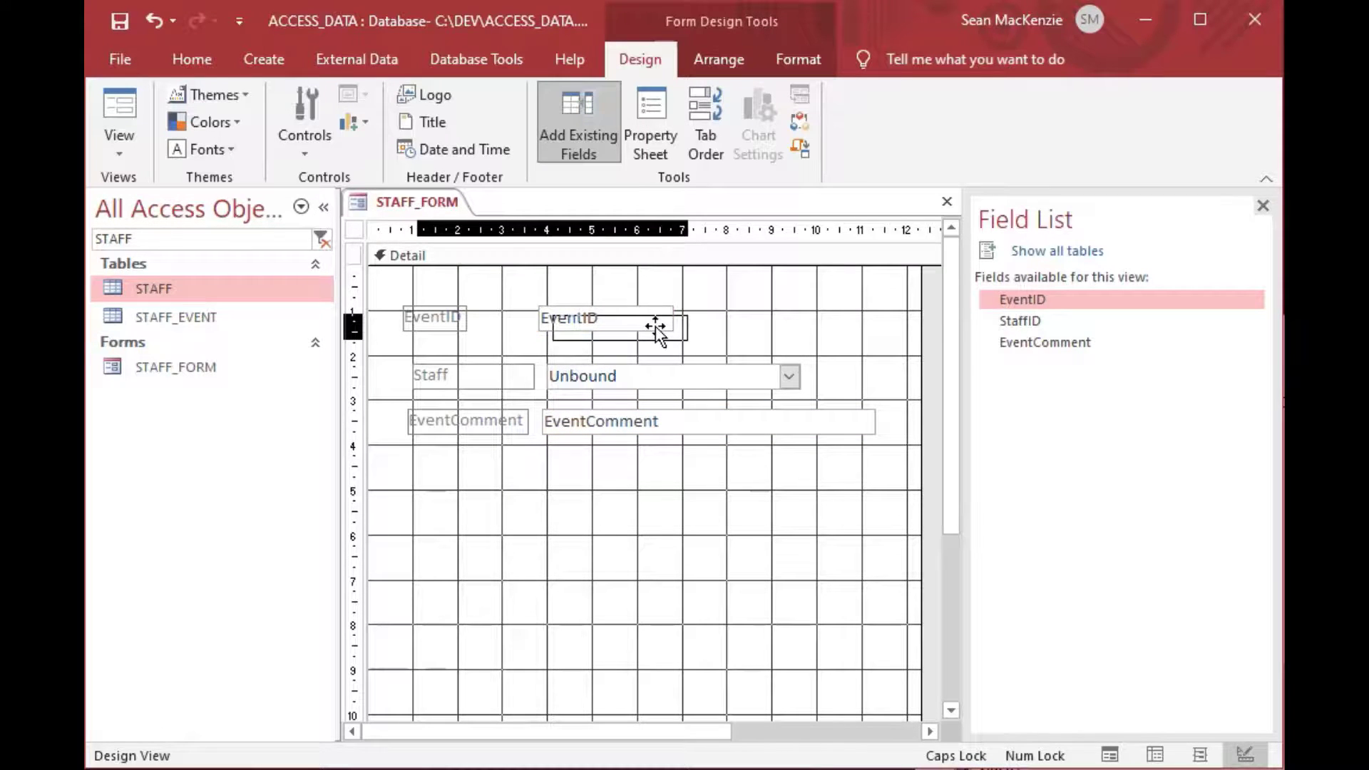
drag(651, 330, 659, 330)
click(796, 336)
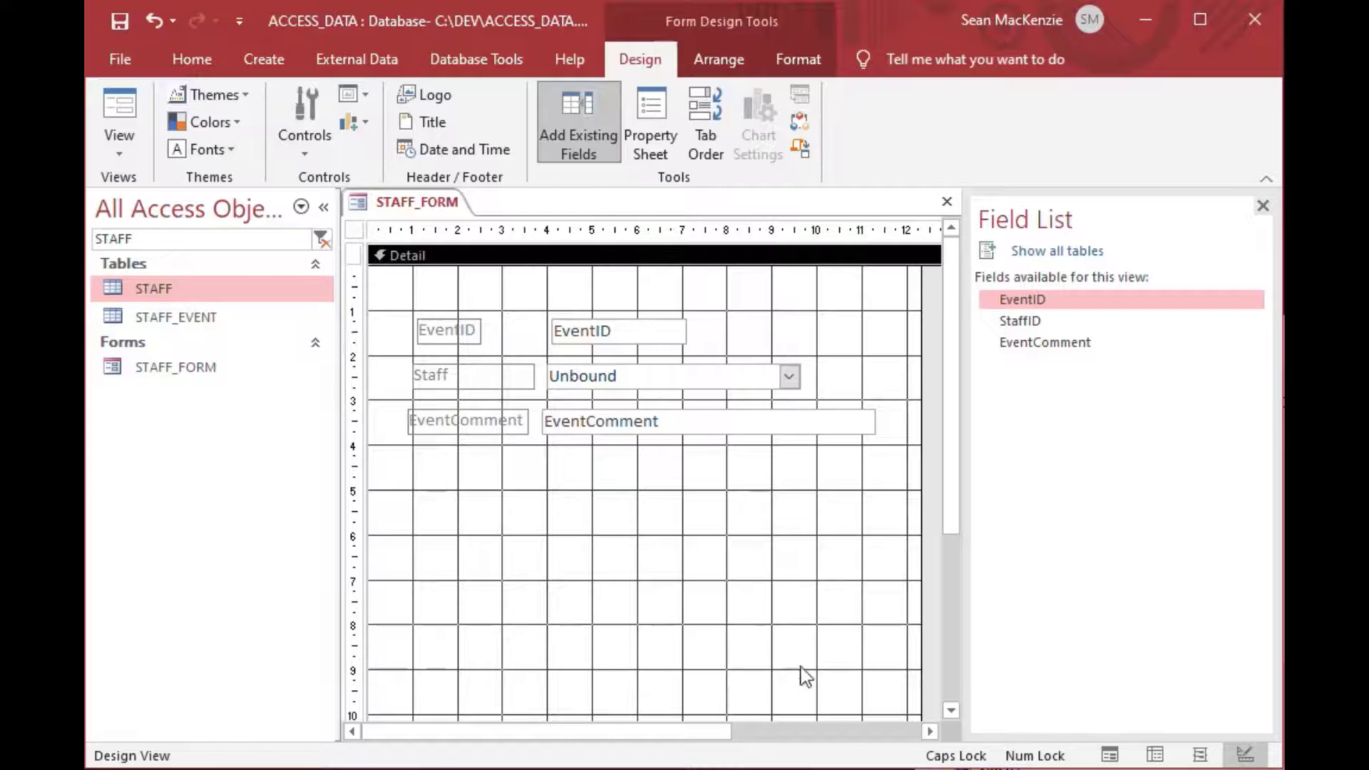
Drag the Detail section's bottom edge up to fit the fields.
scroll(953, 464, down, 3)
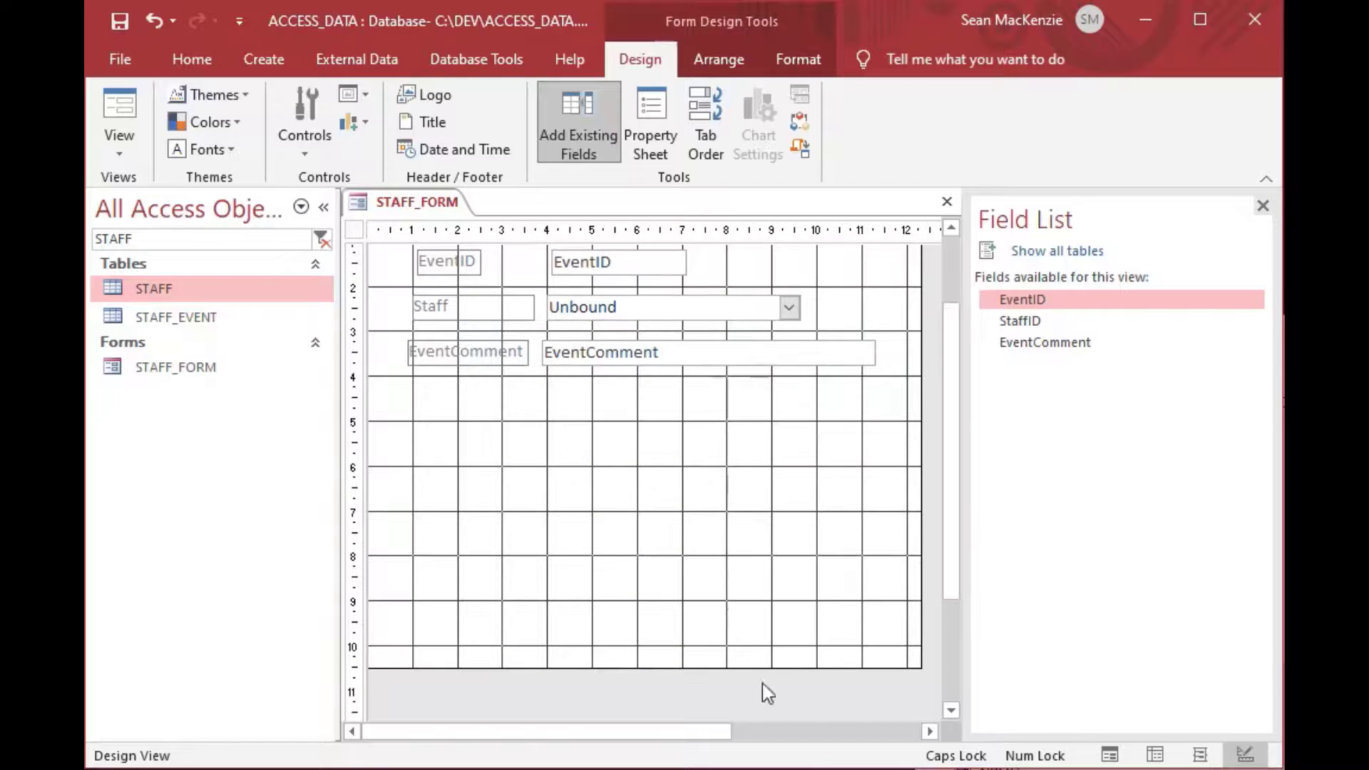
drag(767, 670, 794, 407)
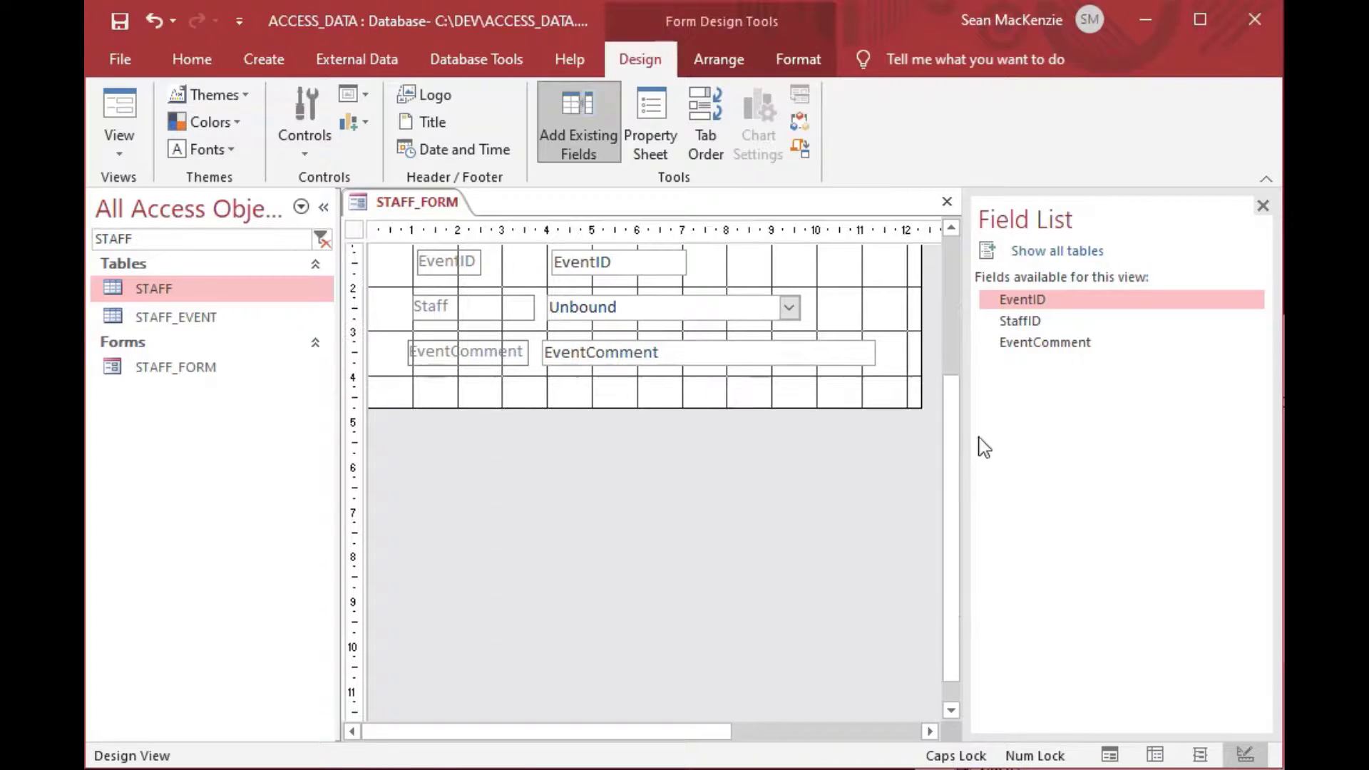
scroll(956, 472, up, 3)
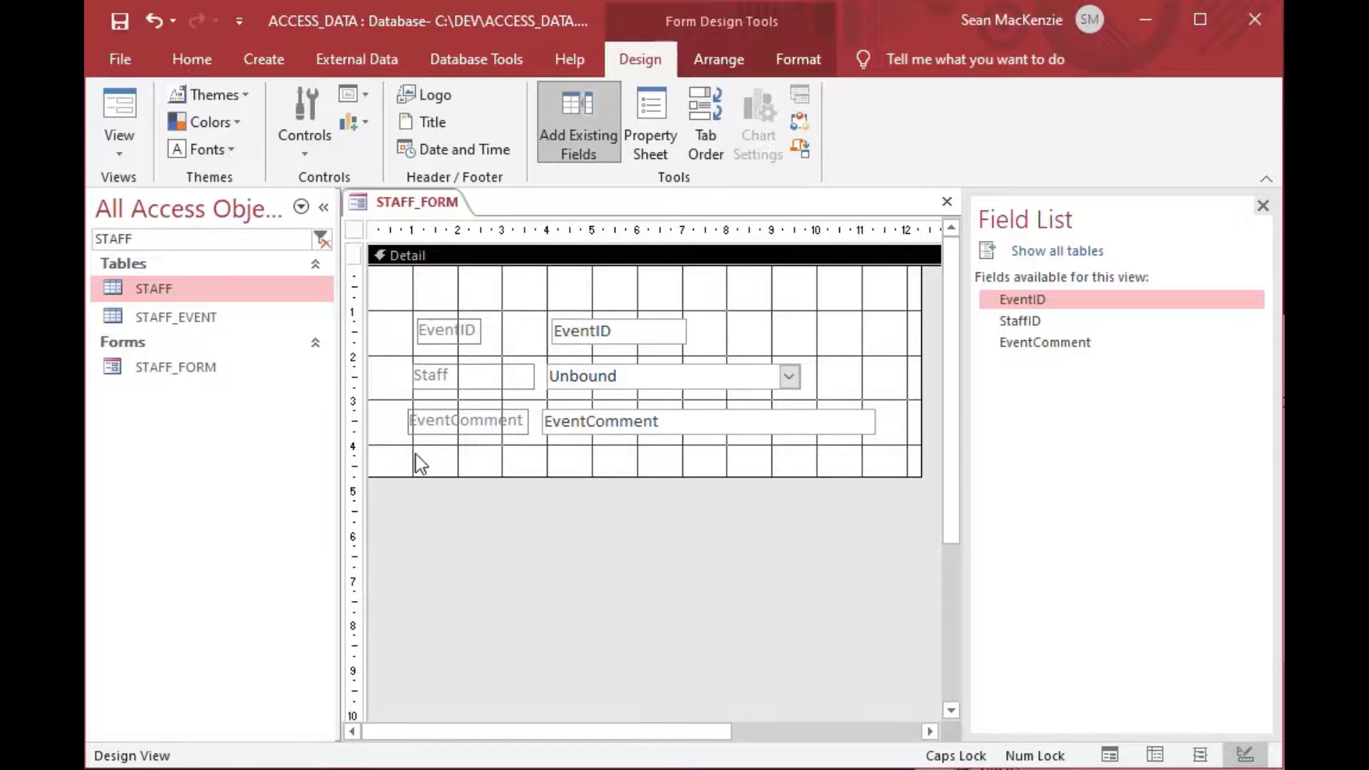
Set the Staff combo box's Control Source to StaffID in the Property Sheet.
click(691, 381)
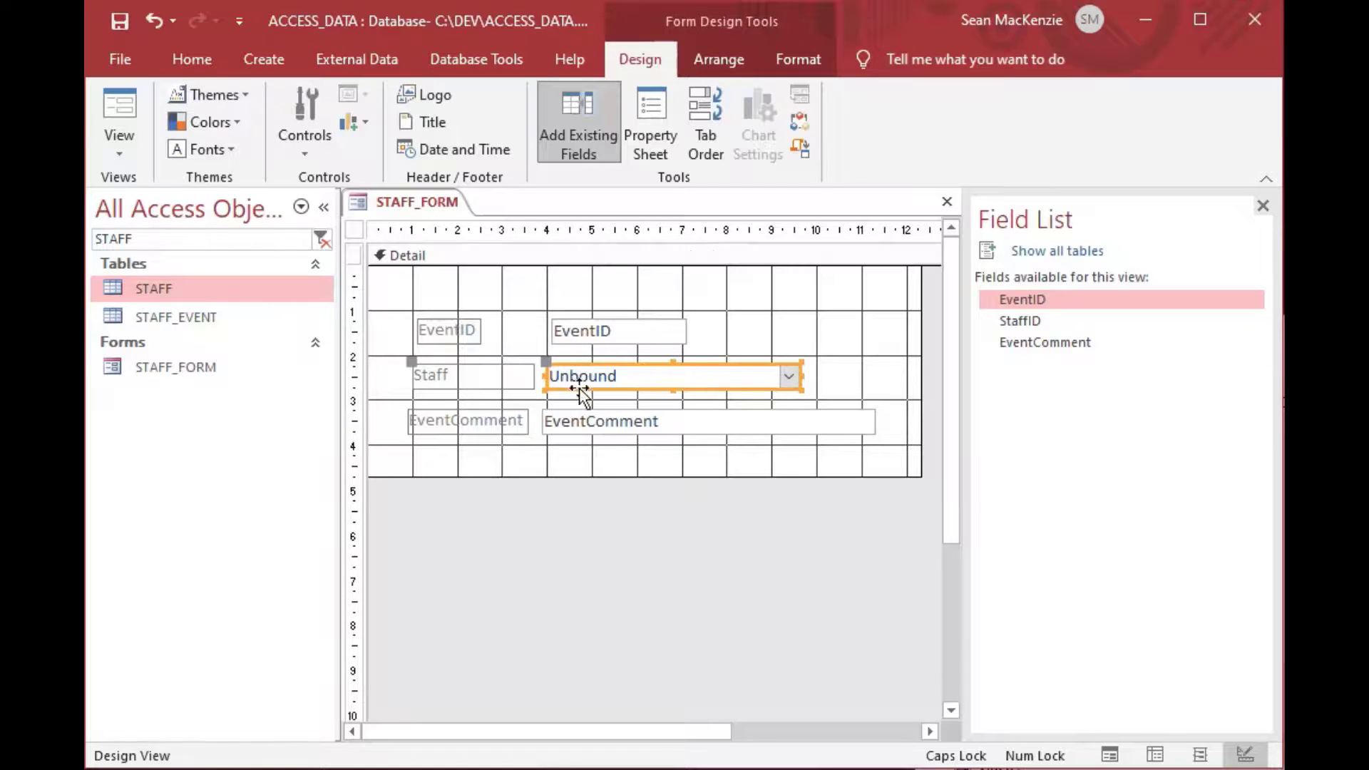
click(799, 342)
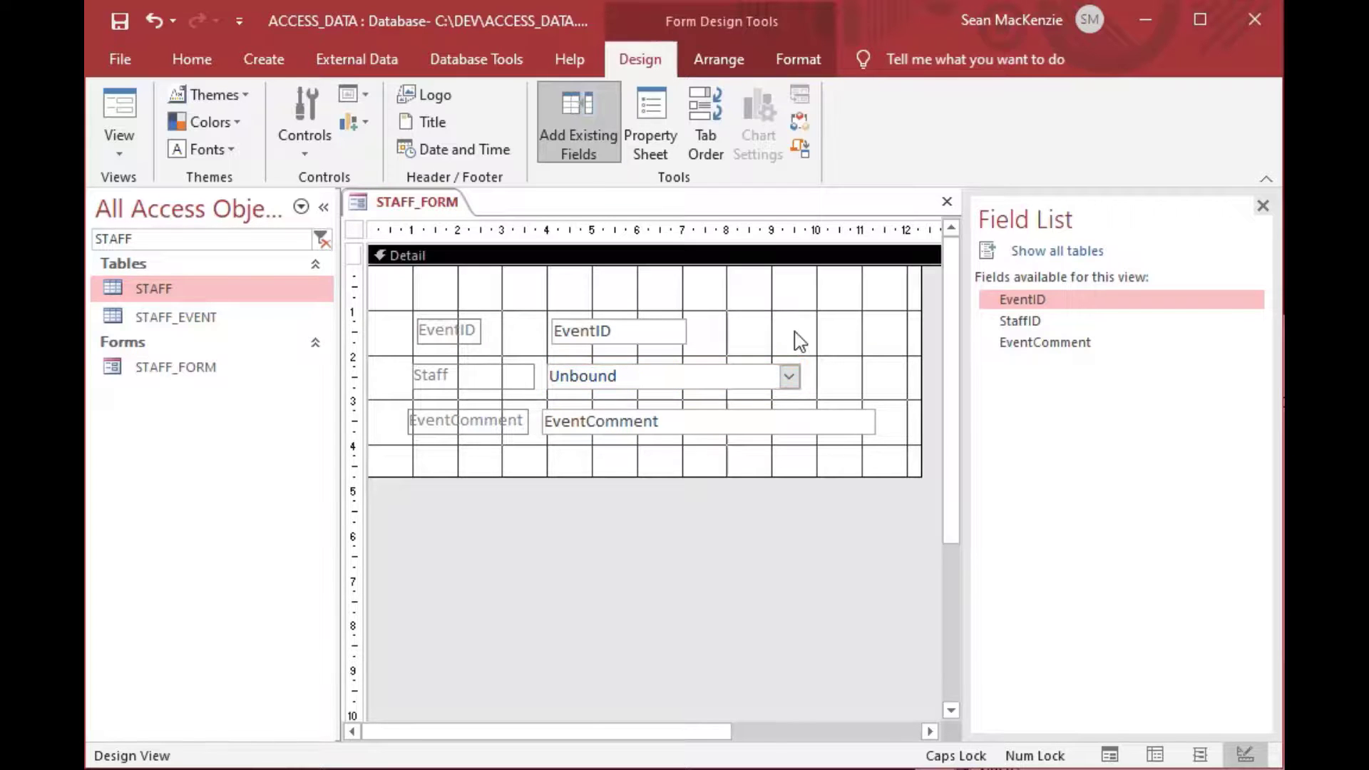
click(650, 120)
click(742, 367)
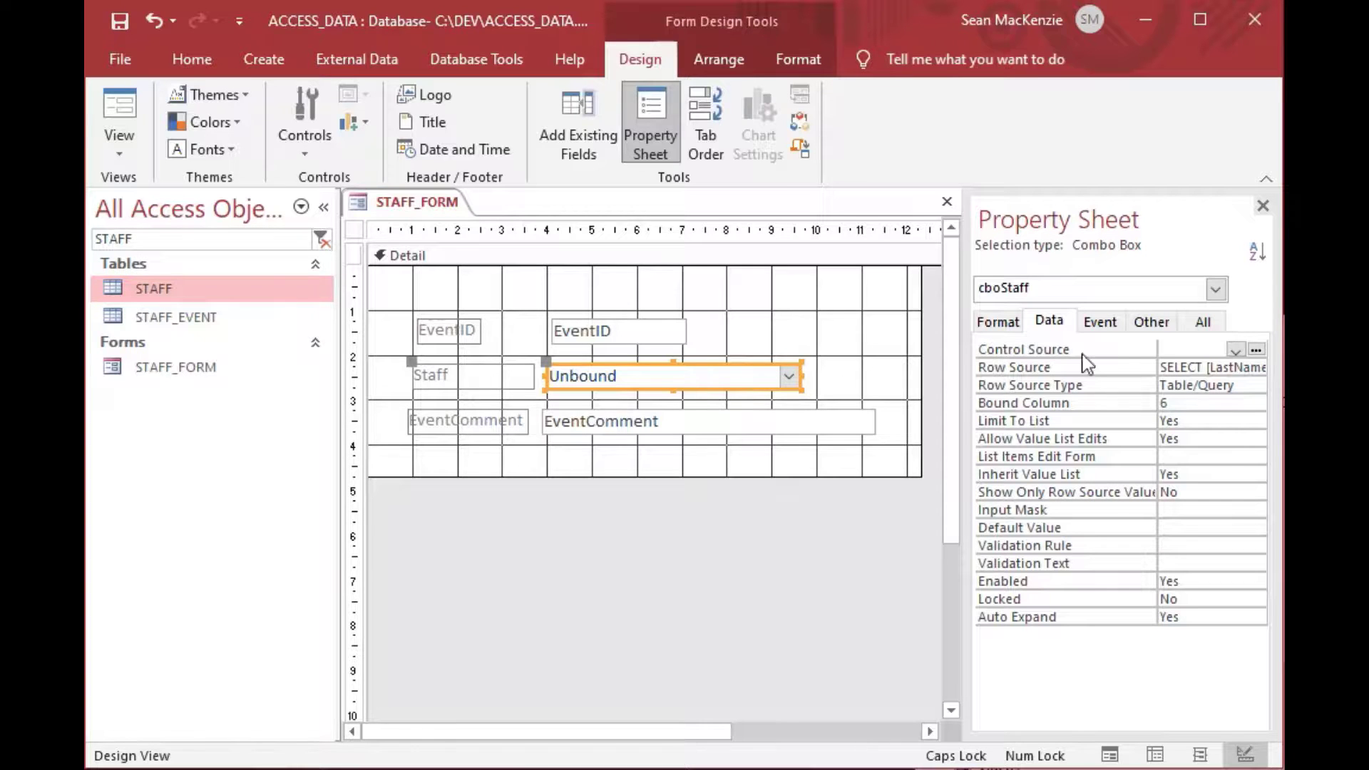
click(1235, 350)
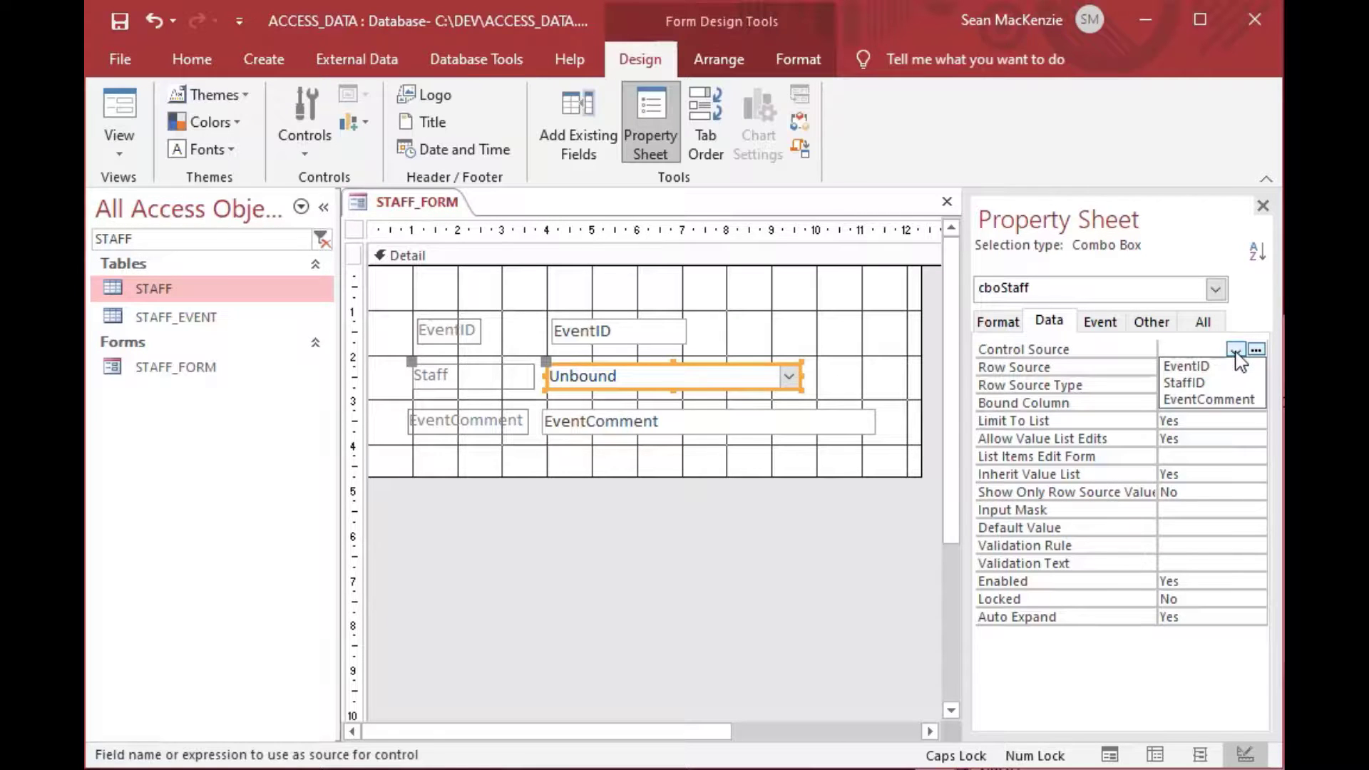
click(1193, 384)
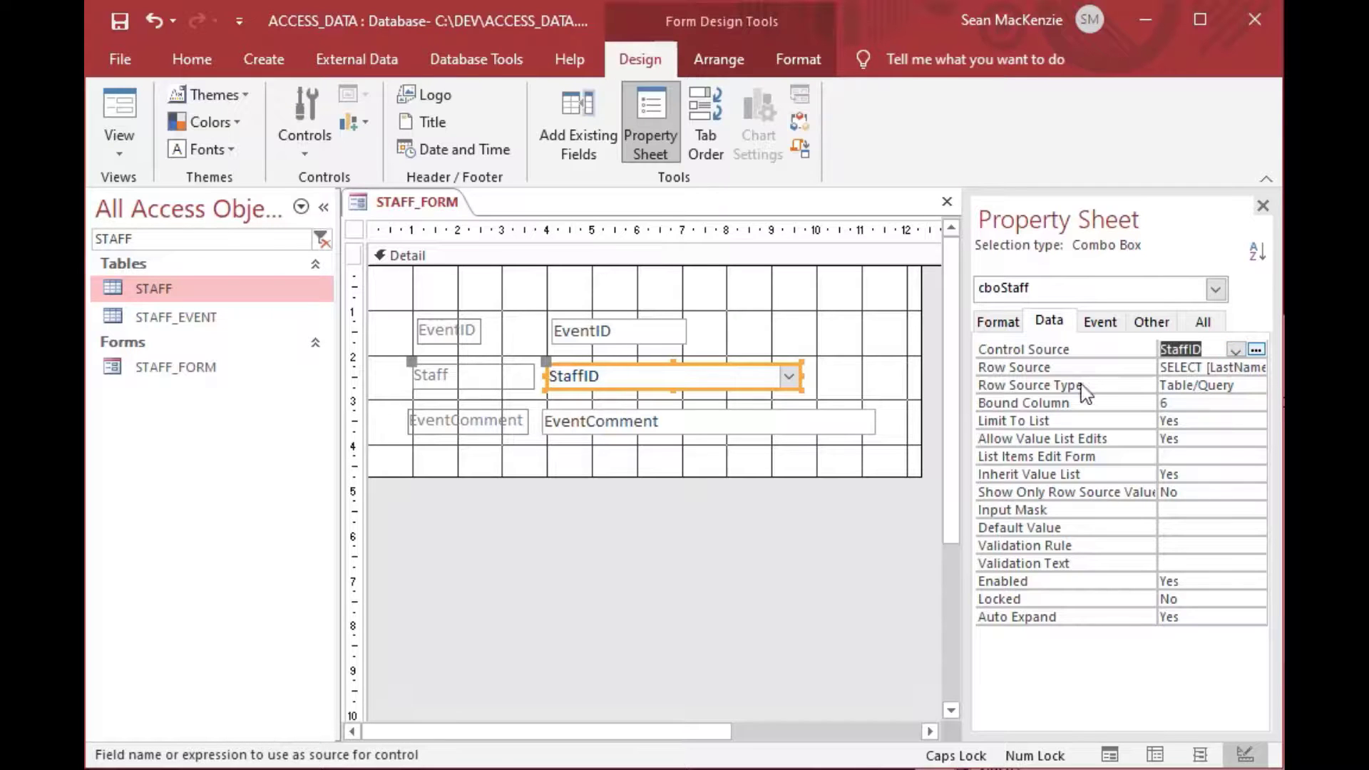
click(827, 348)
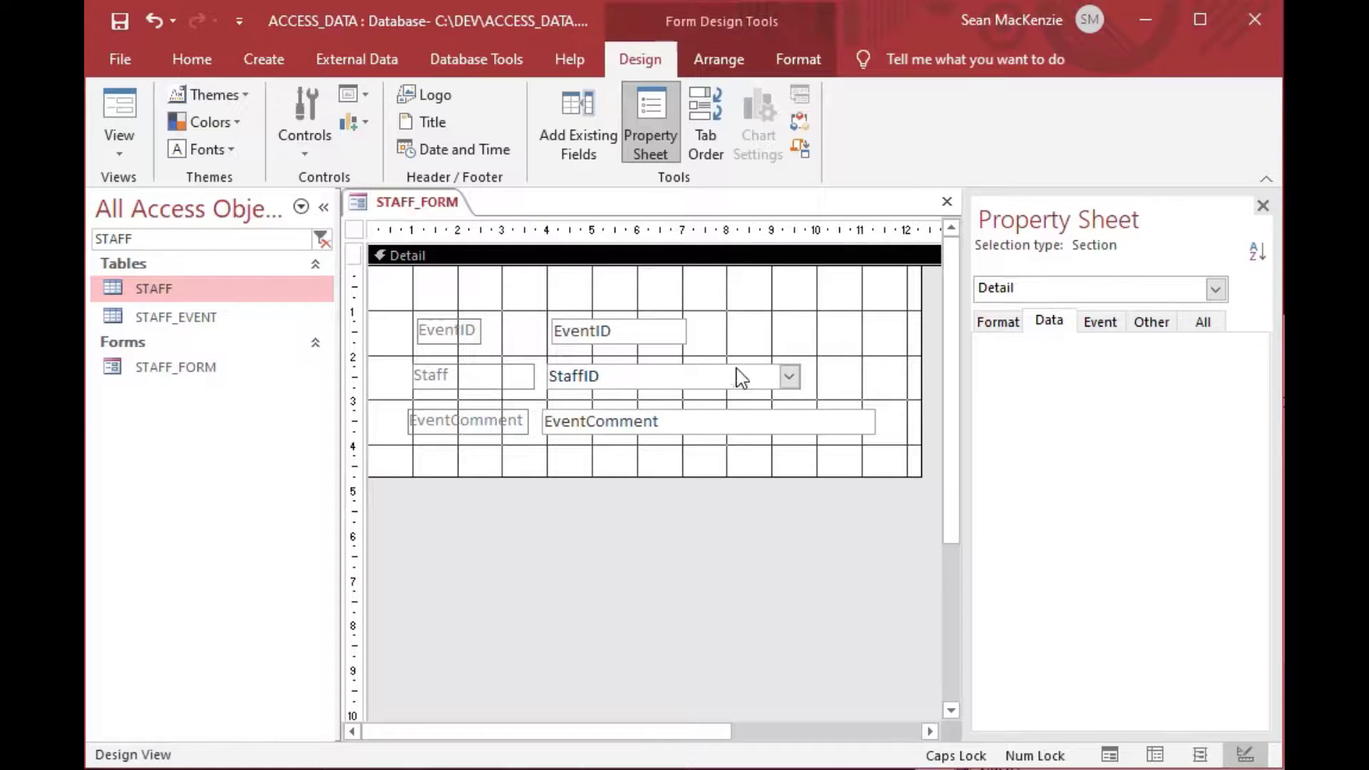
click(119, 142)
In Form View, enter event 1: the first staff member with comment 'Something happened...'.
click(180, 207)
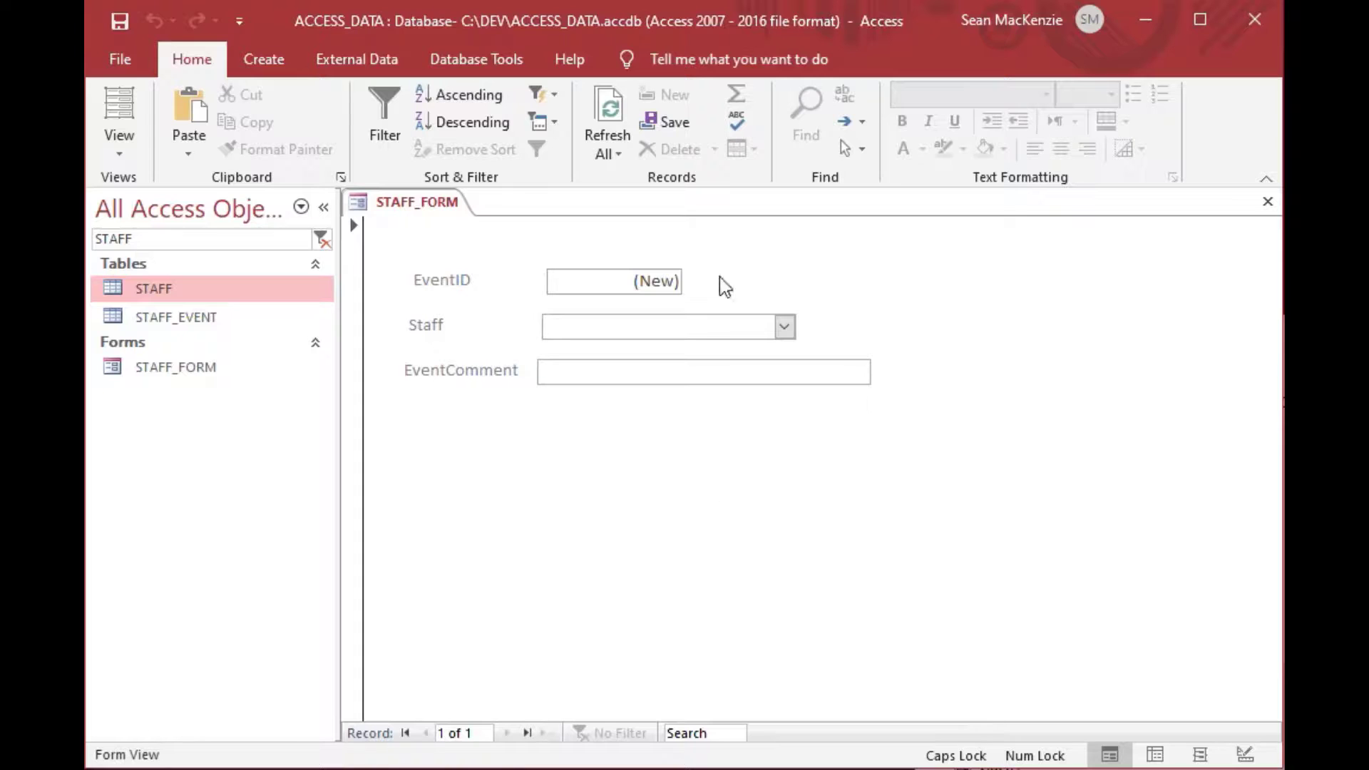
drag(632, 275, 706, 279)
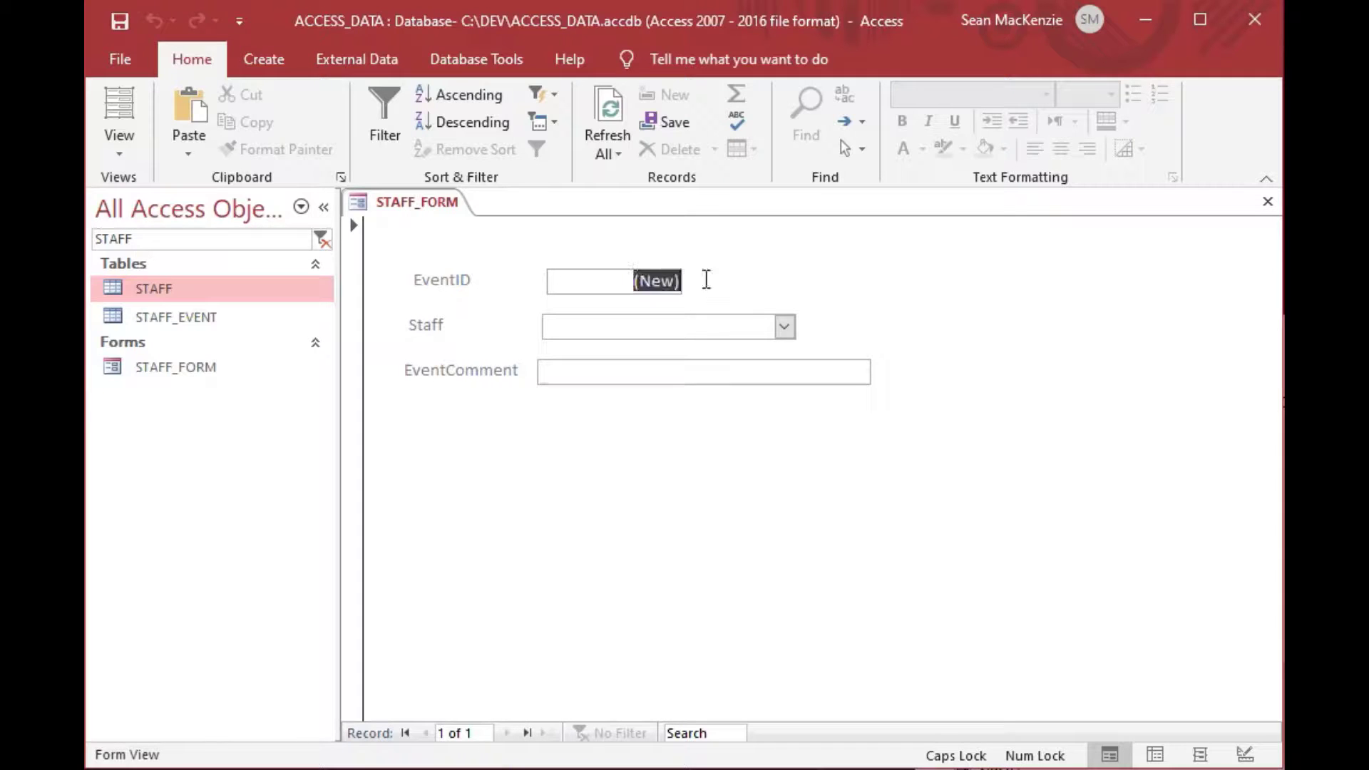
click(731, 327)
click(785, 327)
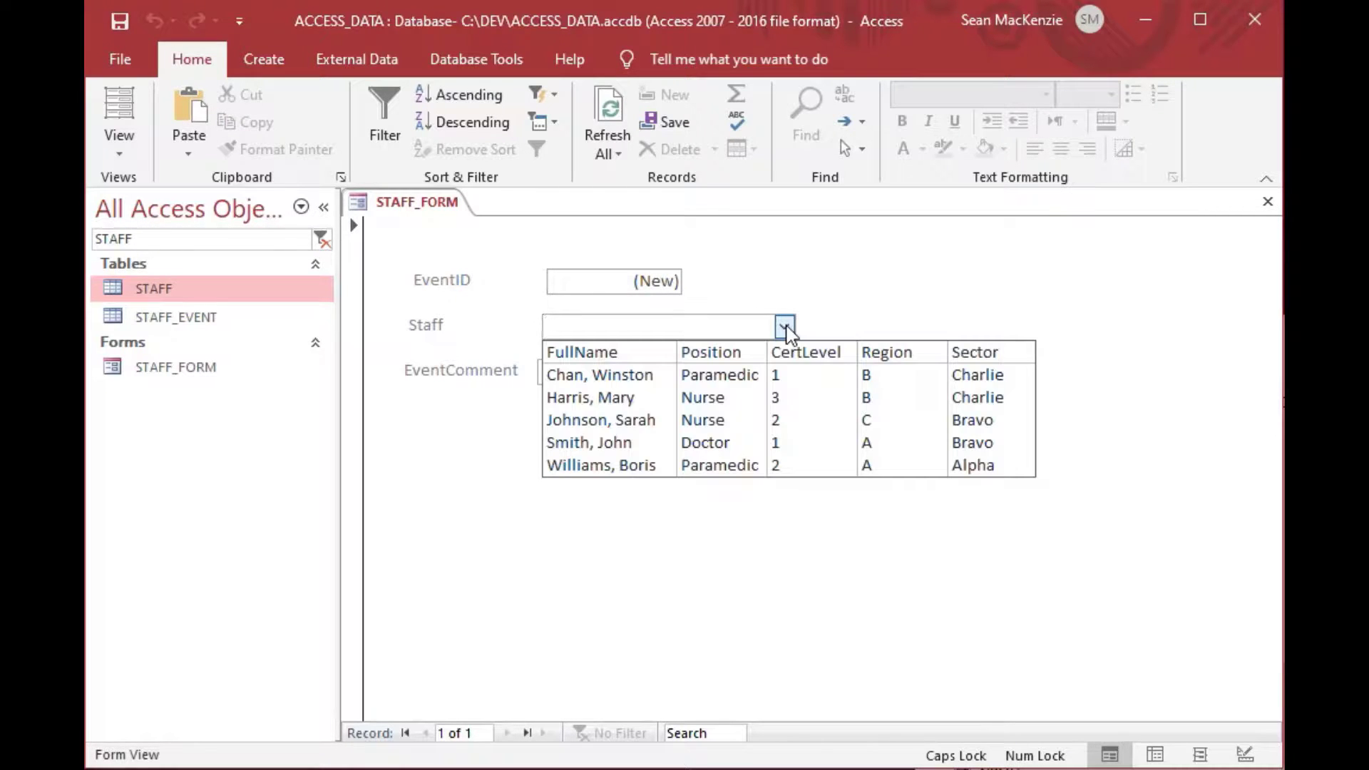
click(803, 376)
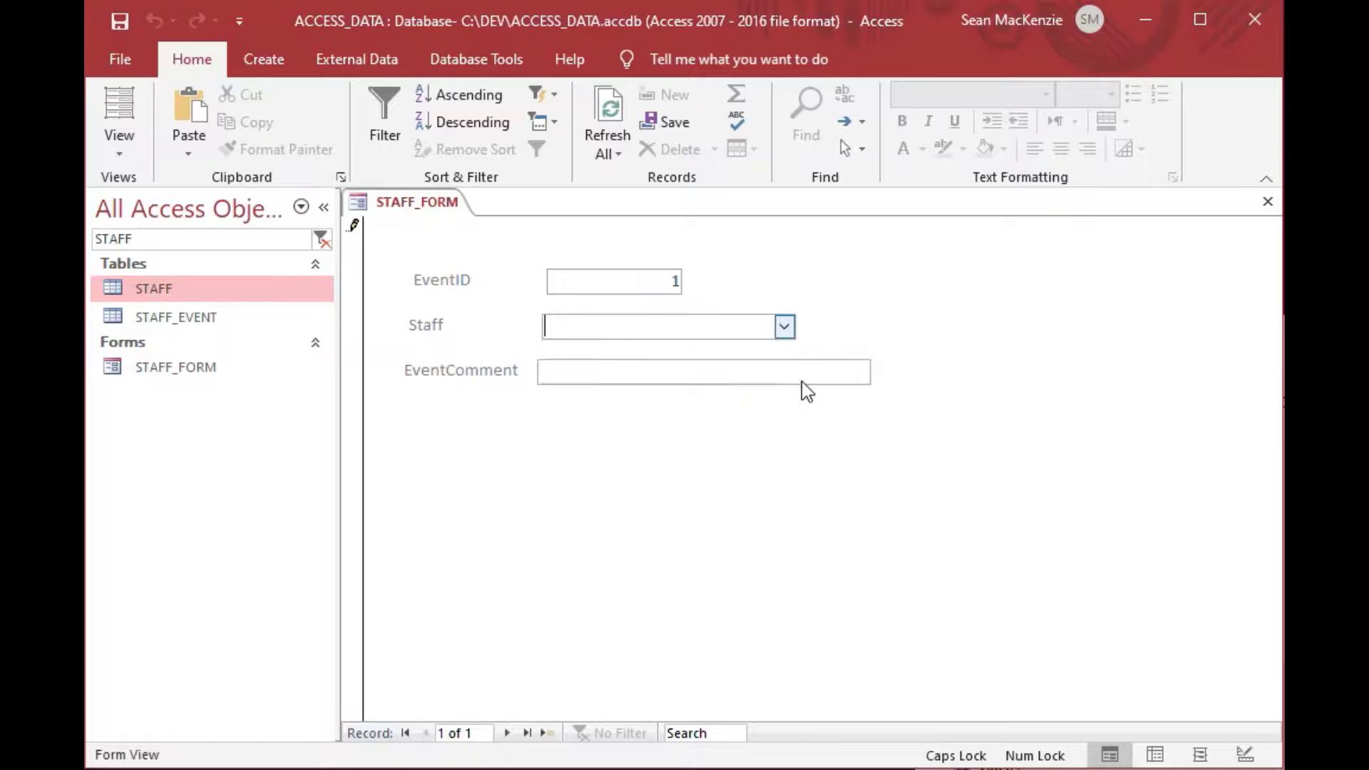
click(727, 375)
text(s)
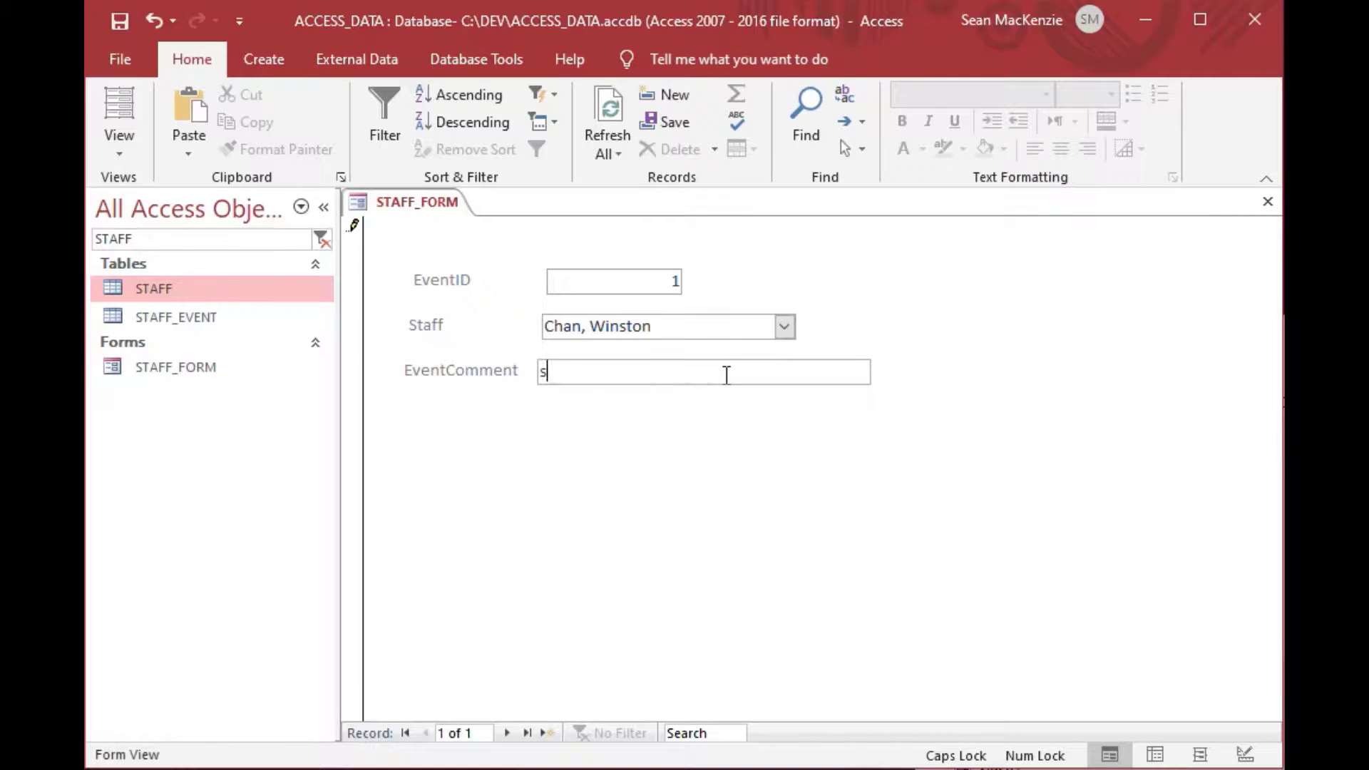
text(OME)
key(BackSpace)
key(BackSpace)
key(BackSpace)
key(BackSpace)
key(Caps_Lock)
text(Some)
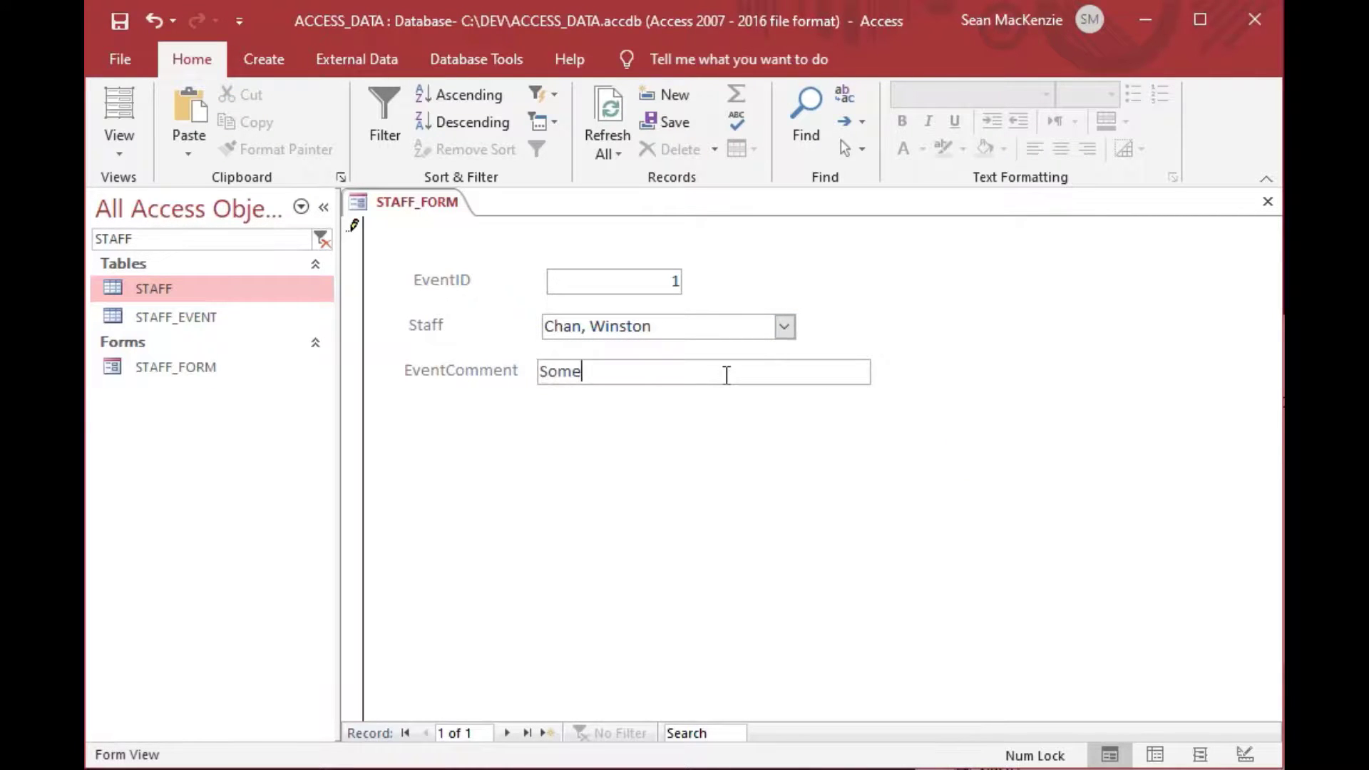
text(thing happened...)
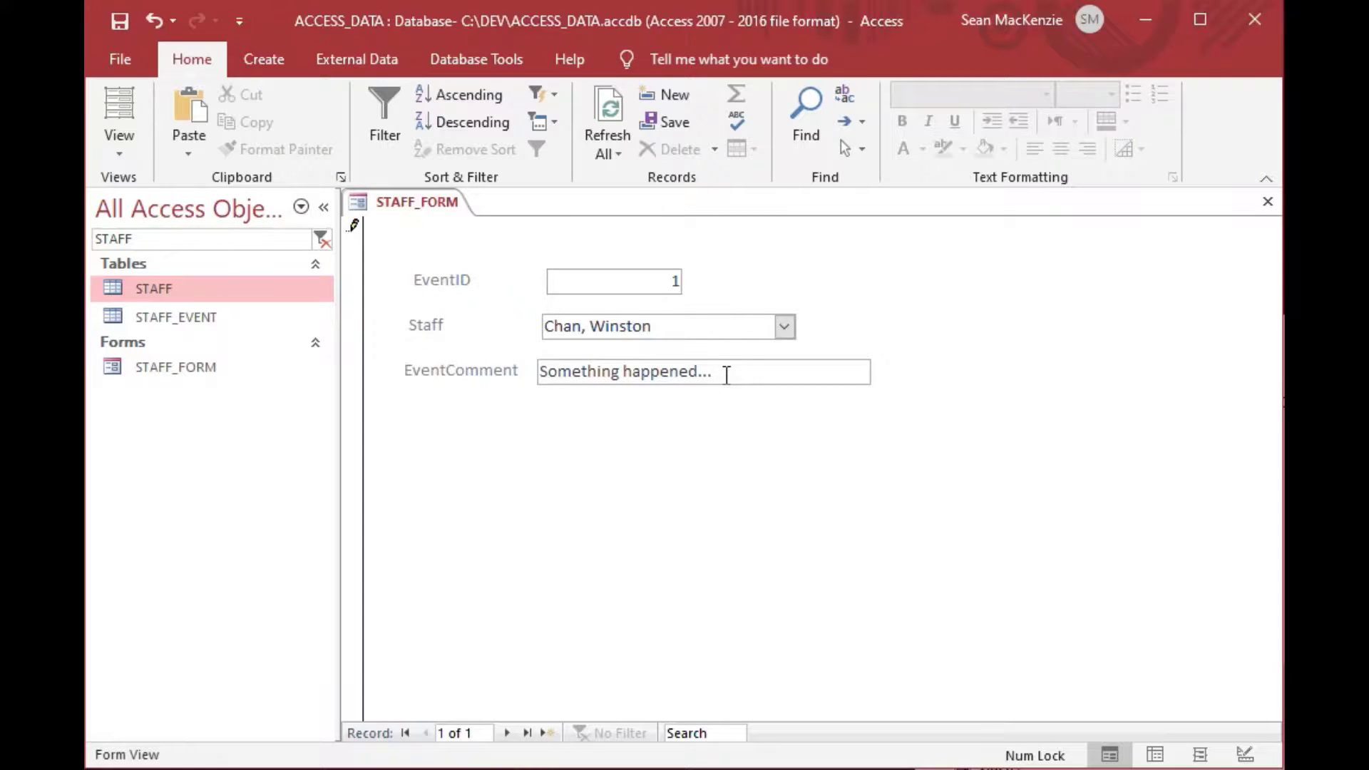
Add a new record for the second staff member commenting 'Some more stuff happened'.
click(548, 732)
click(785, 326)
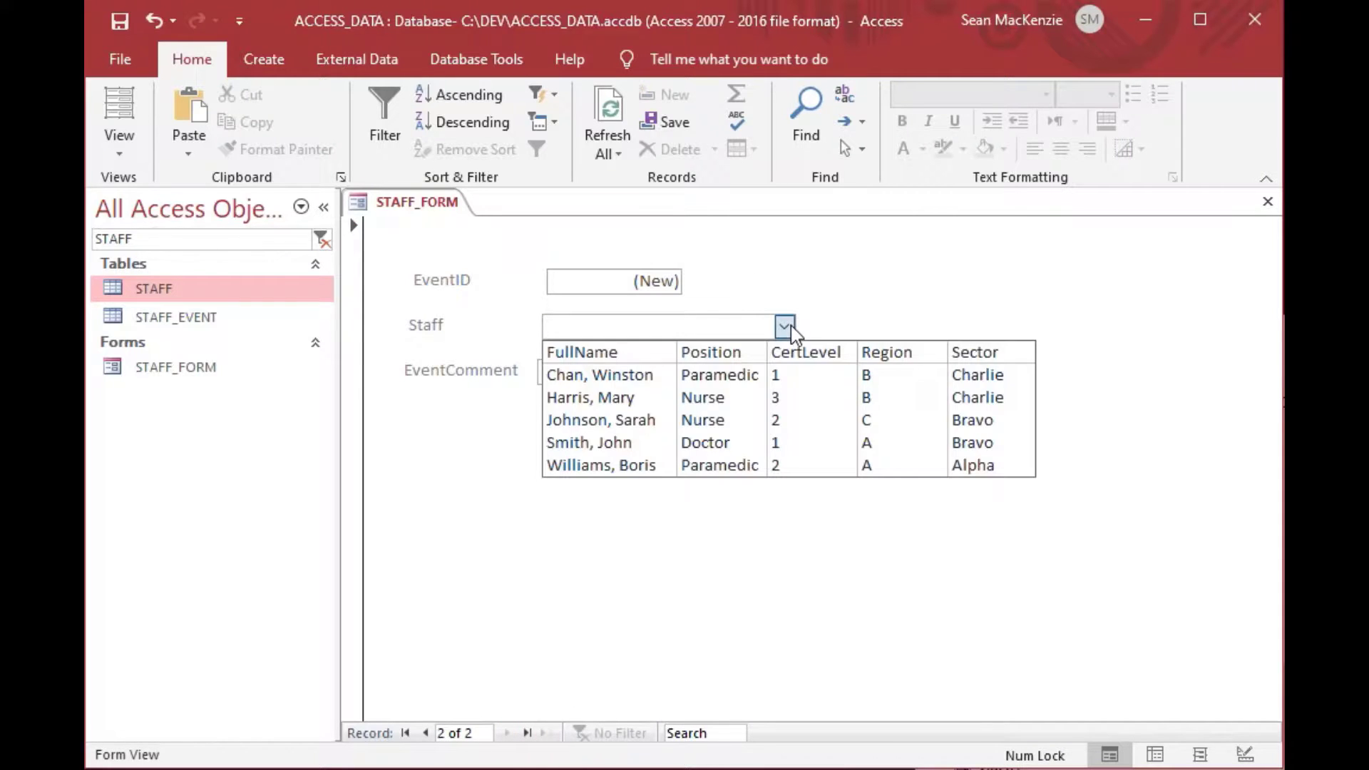
click(797, 389)
click(768, 372)
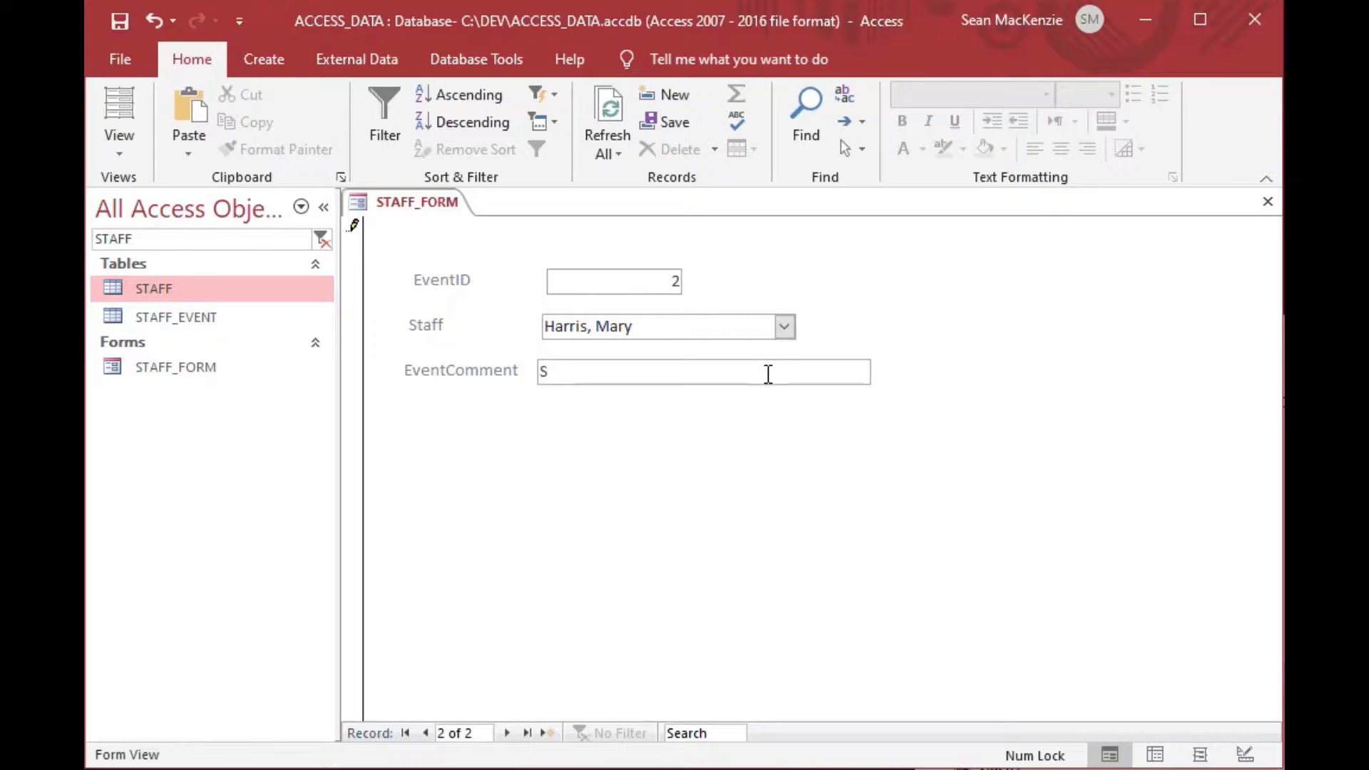
text(Some more stuff )
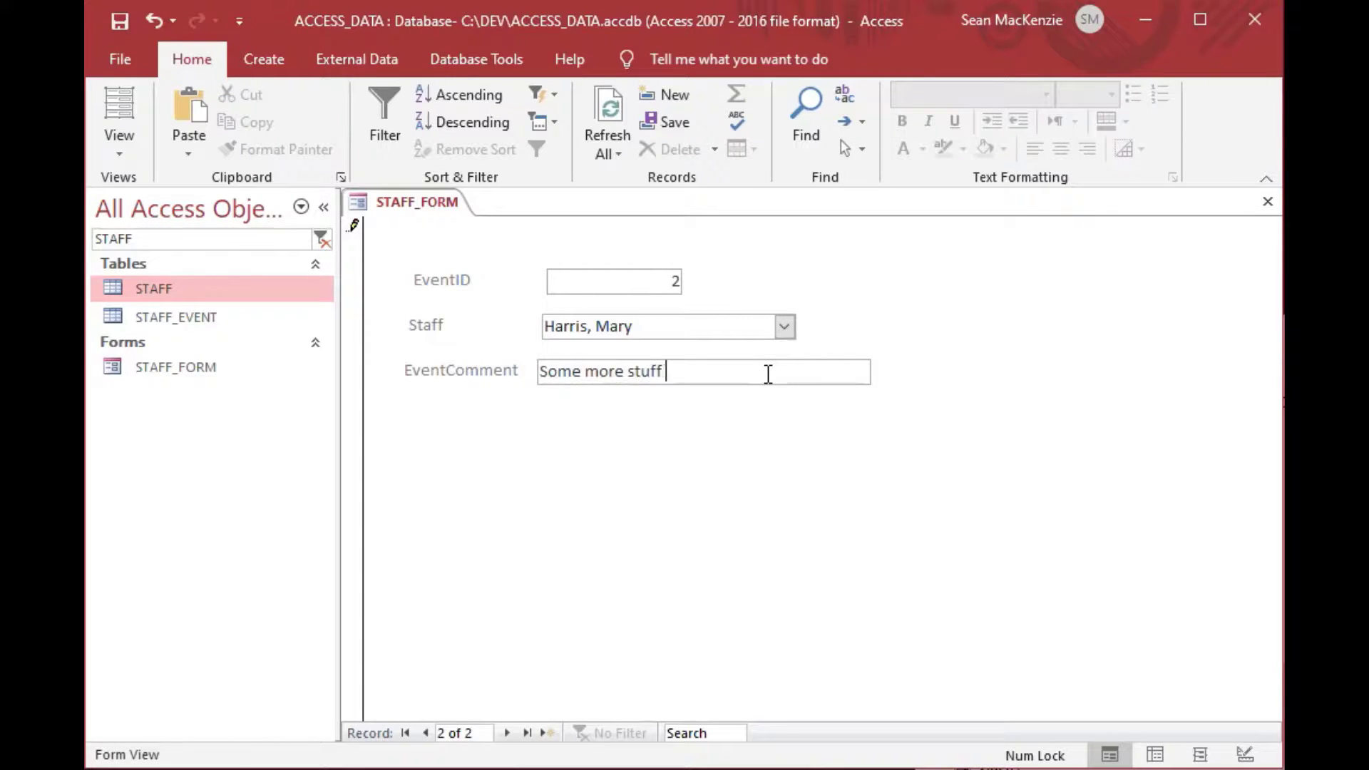
text(happened)
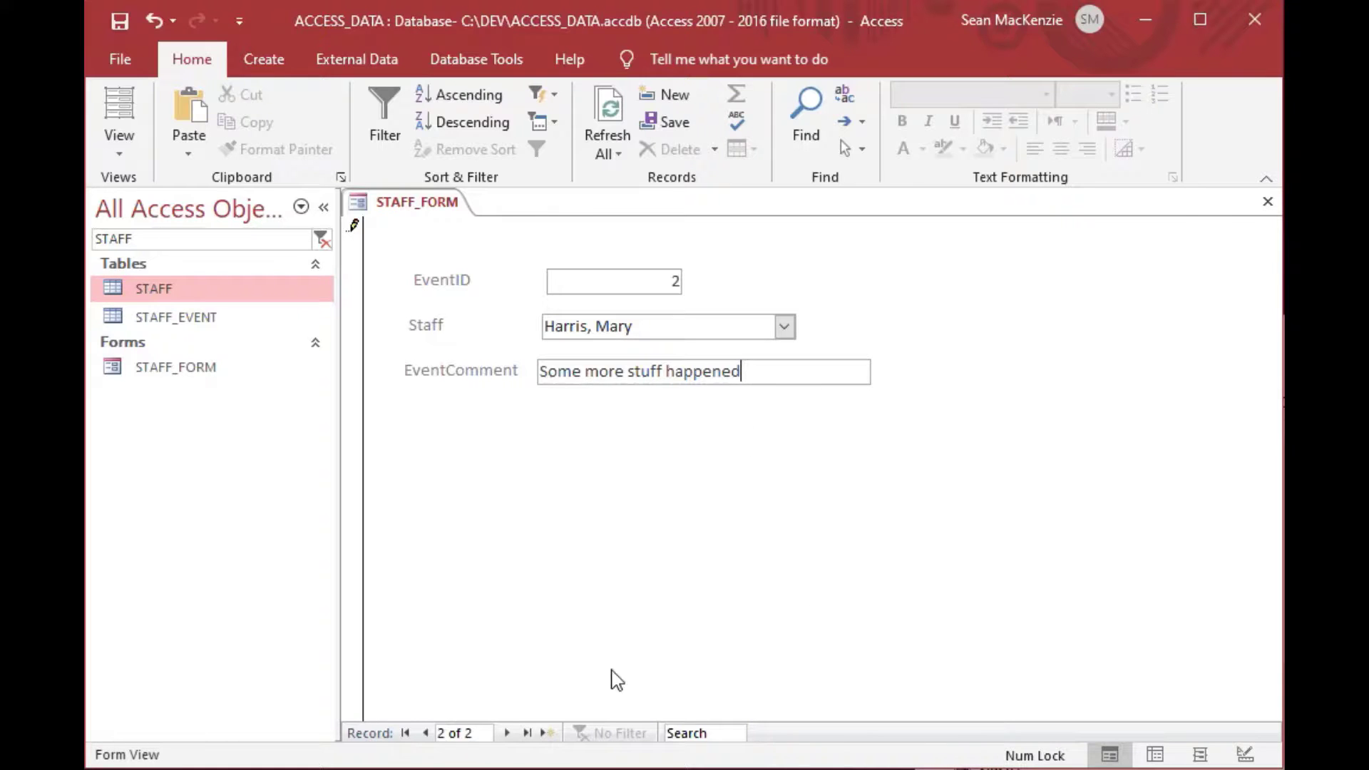
Add event 3 for the first staff member, 'There was an accident on the road', then return to record 1.
click(547, 734)
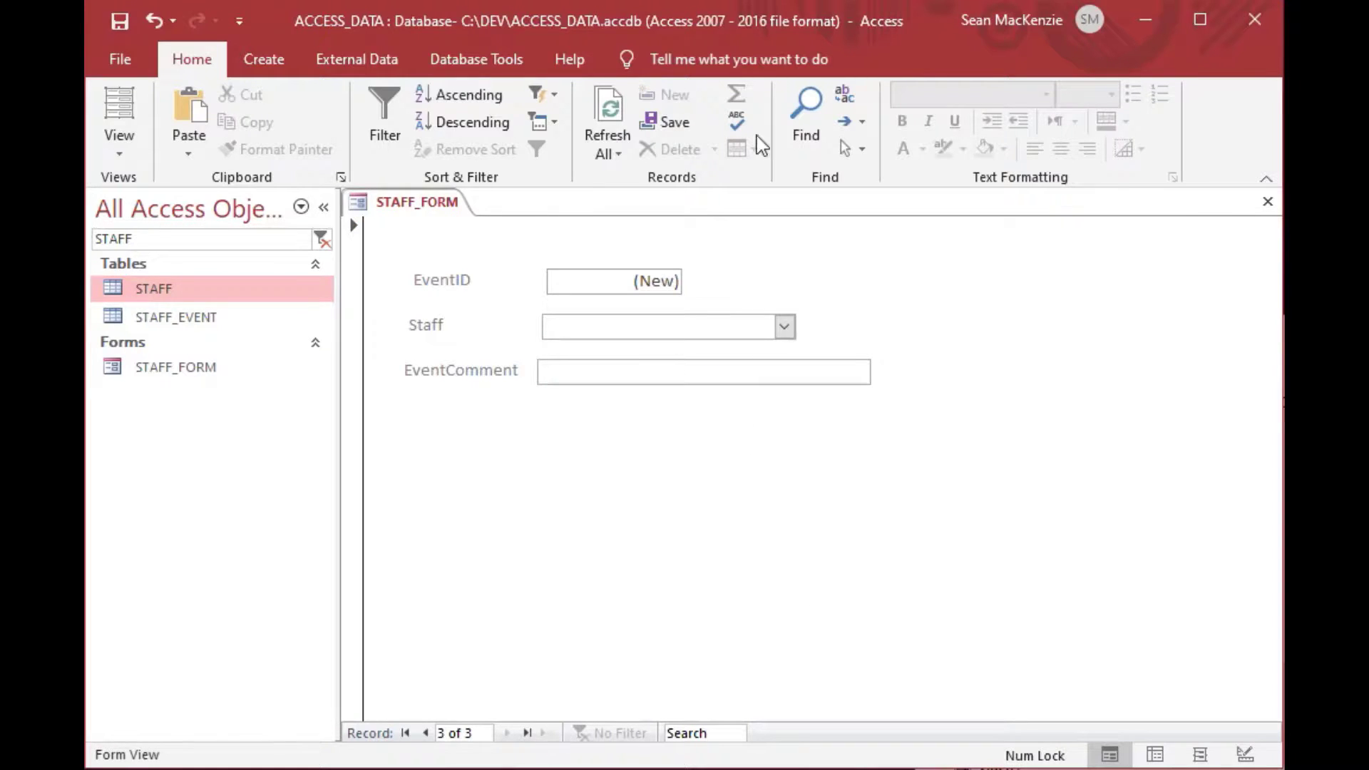
click(784, 327)
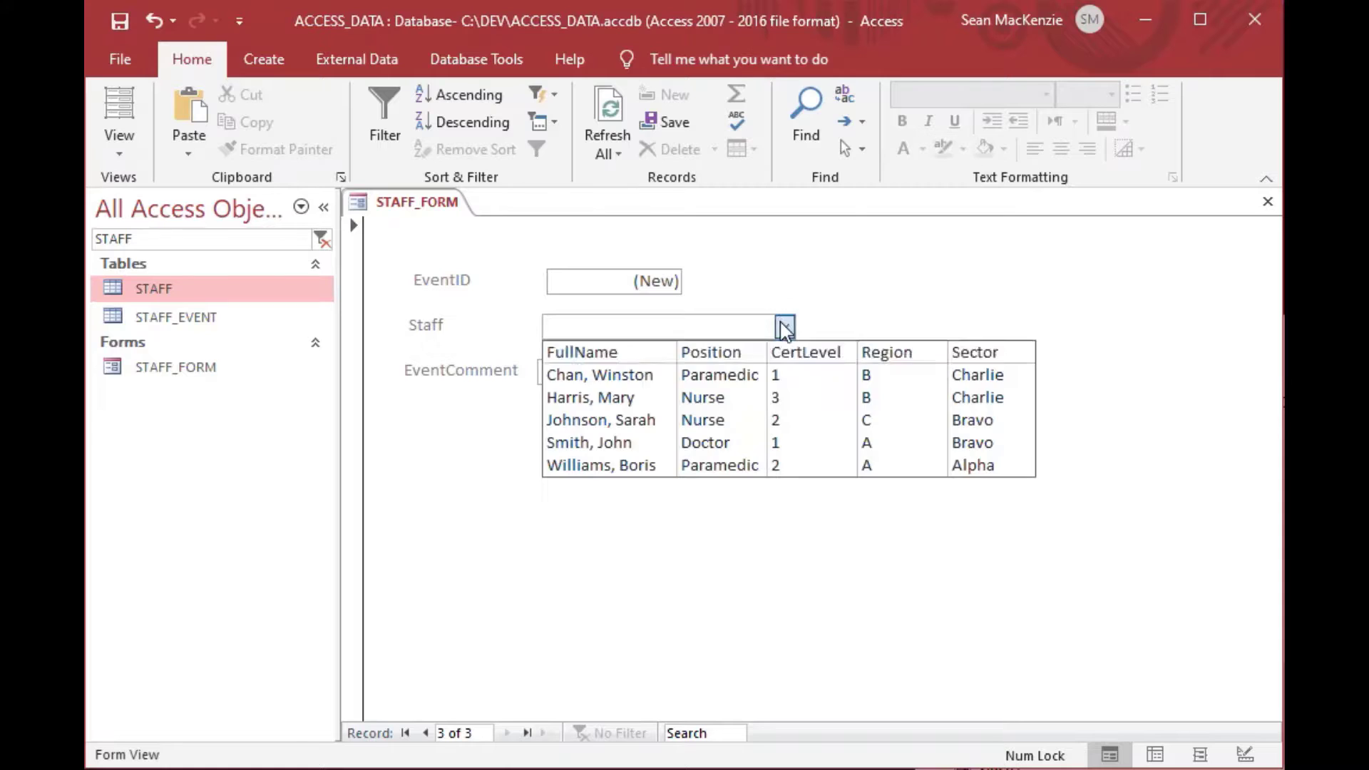
click(768, 377)
click(746, 371)
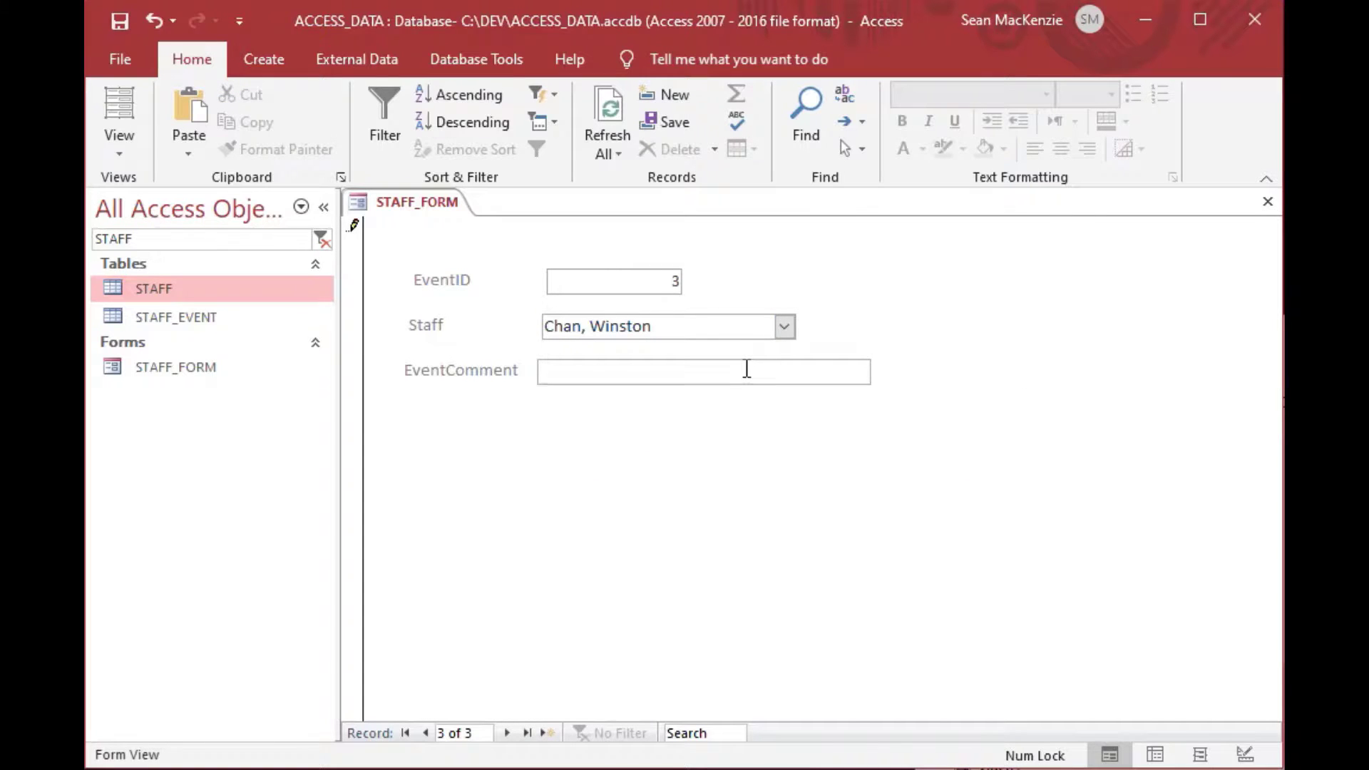
text(There was an accident on the road)
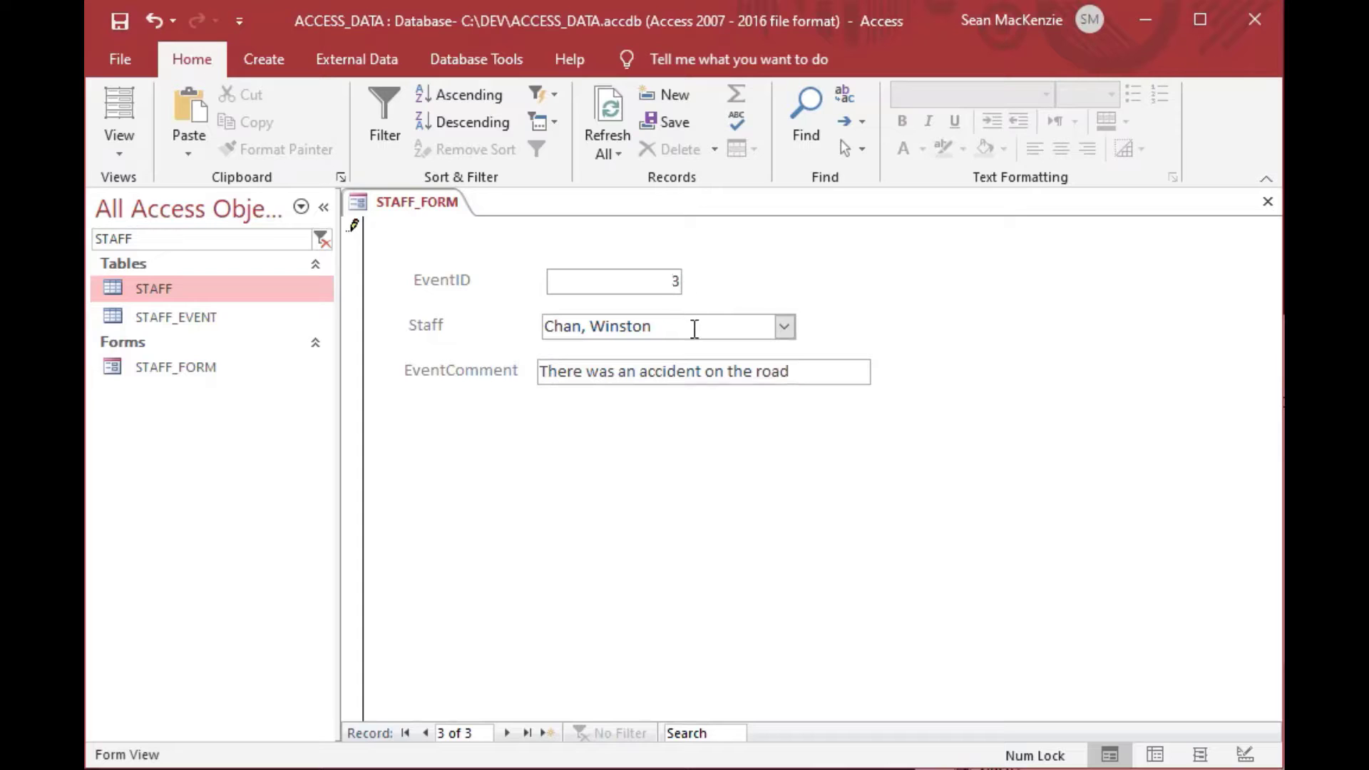
click(428, 733)
click(427, 733)
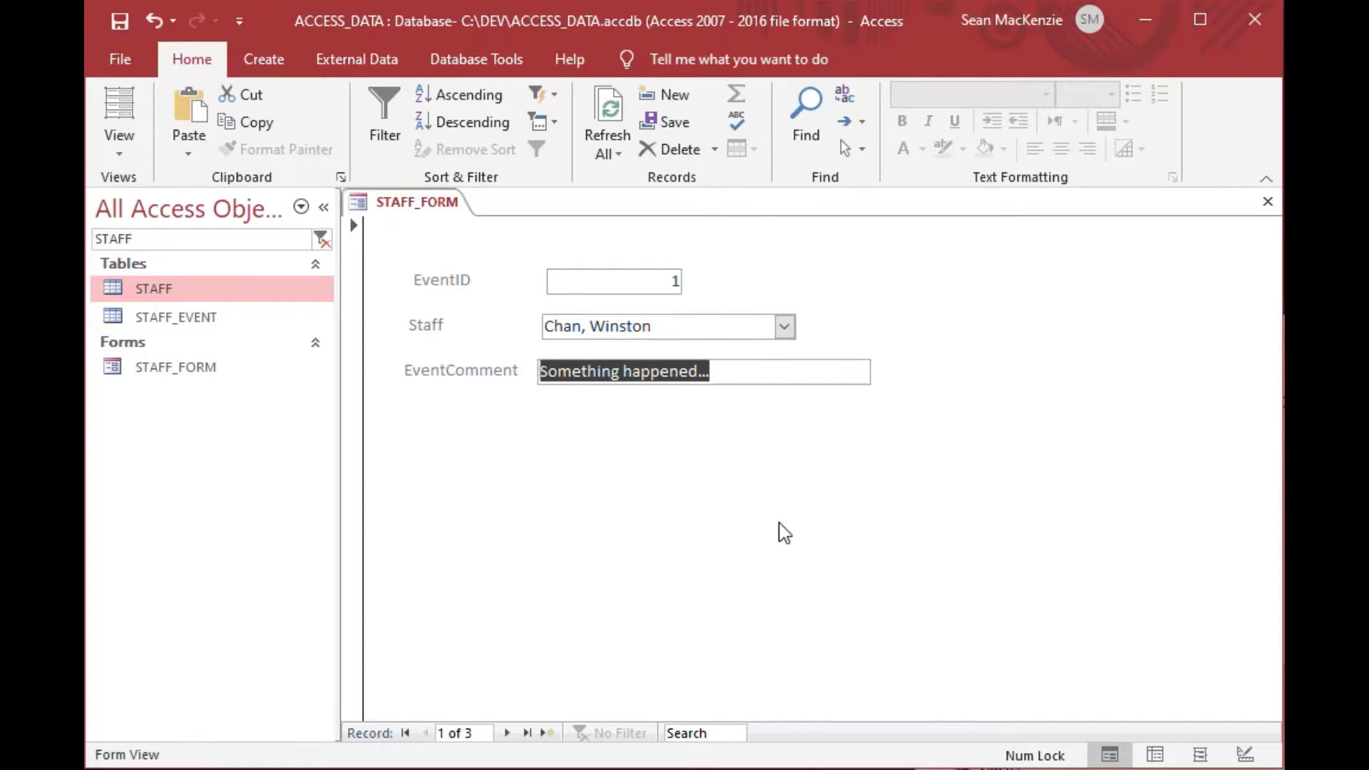
click(118, 139)
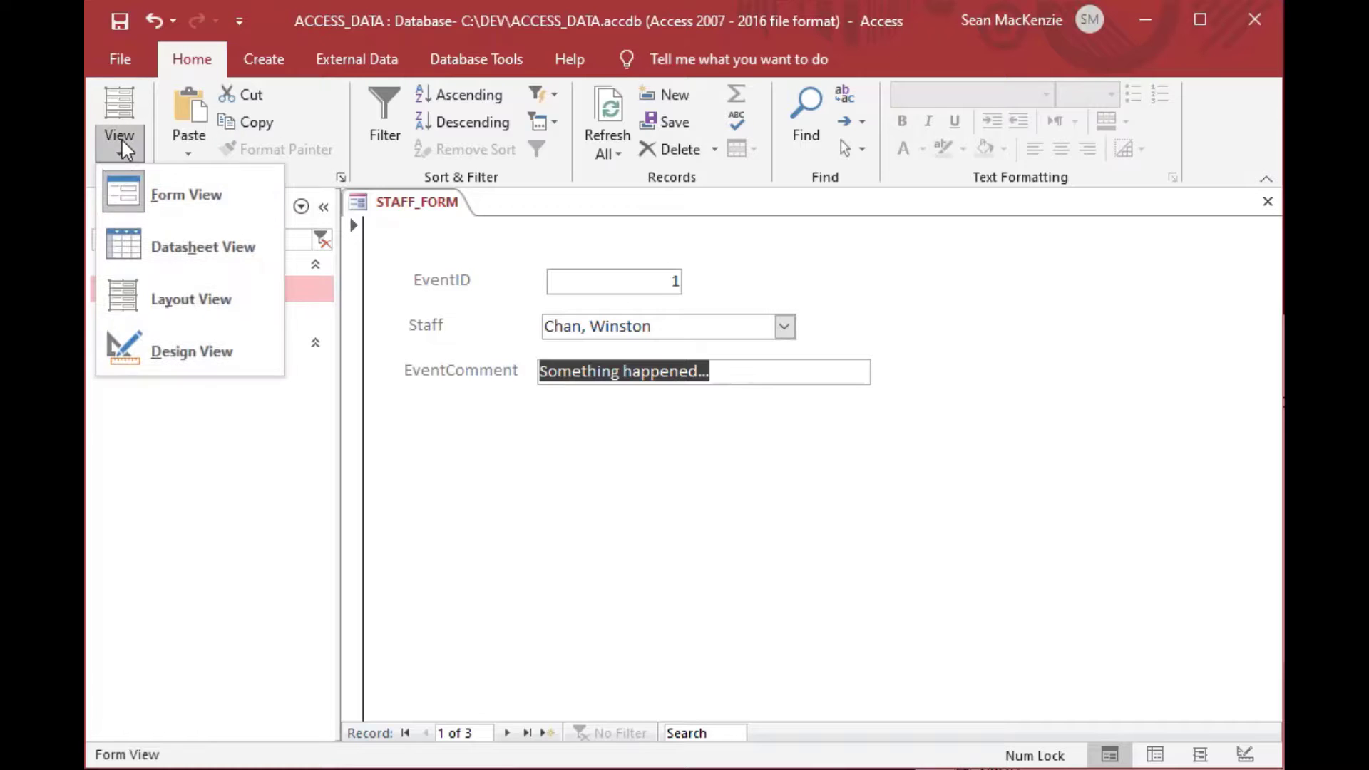
Relabel the comment field 'Event Comment' and nudge the EventComment and EventID boxes into line.
click(190, 351)
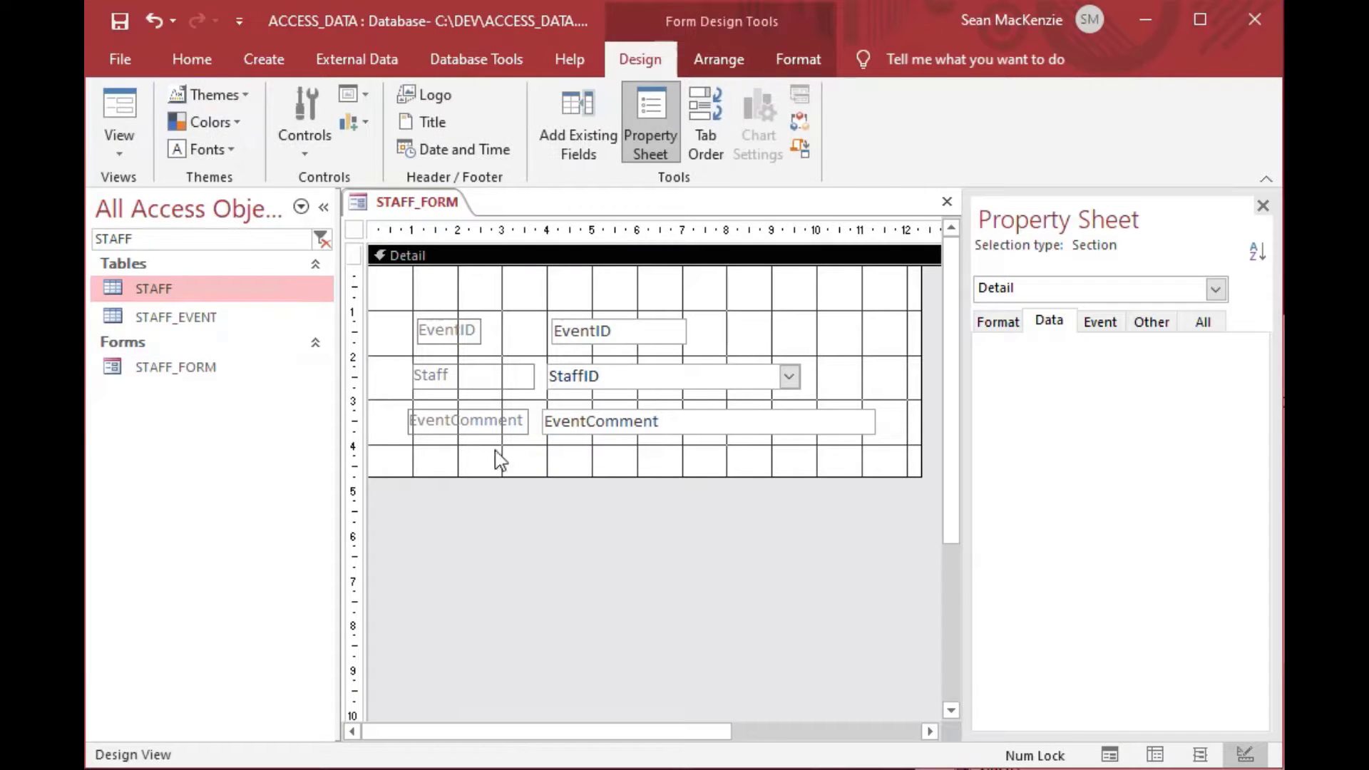
click(474, 428)
click(457, 420)
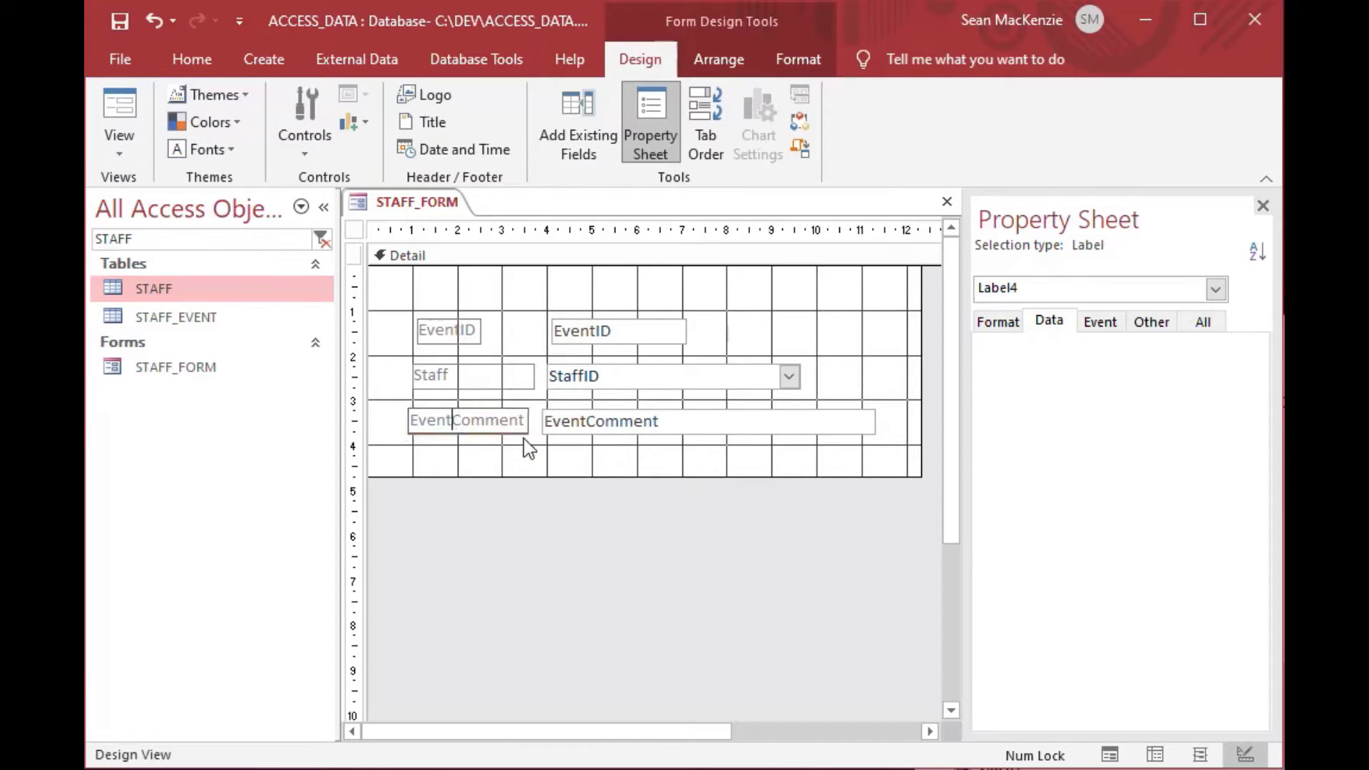
click(608, 430)
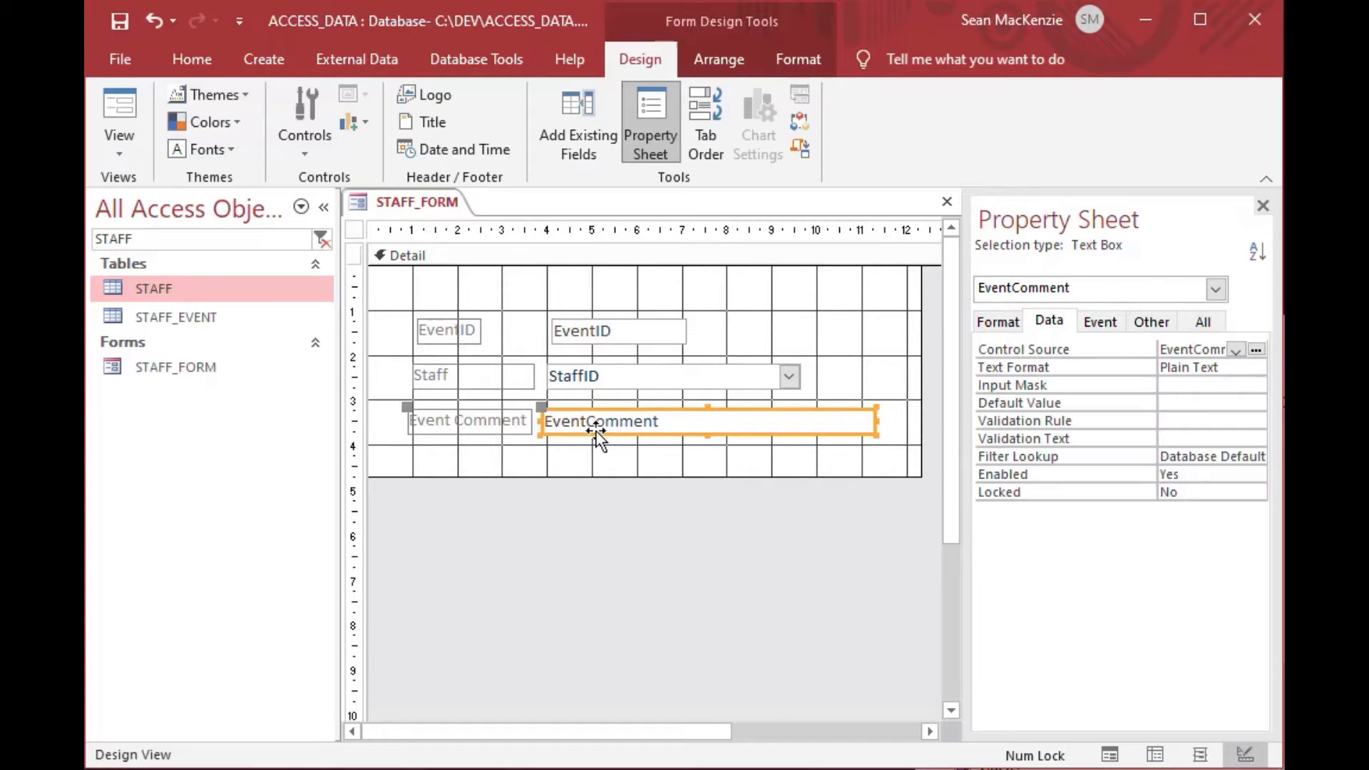
key(Right)
key(Right)
key(Right)
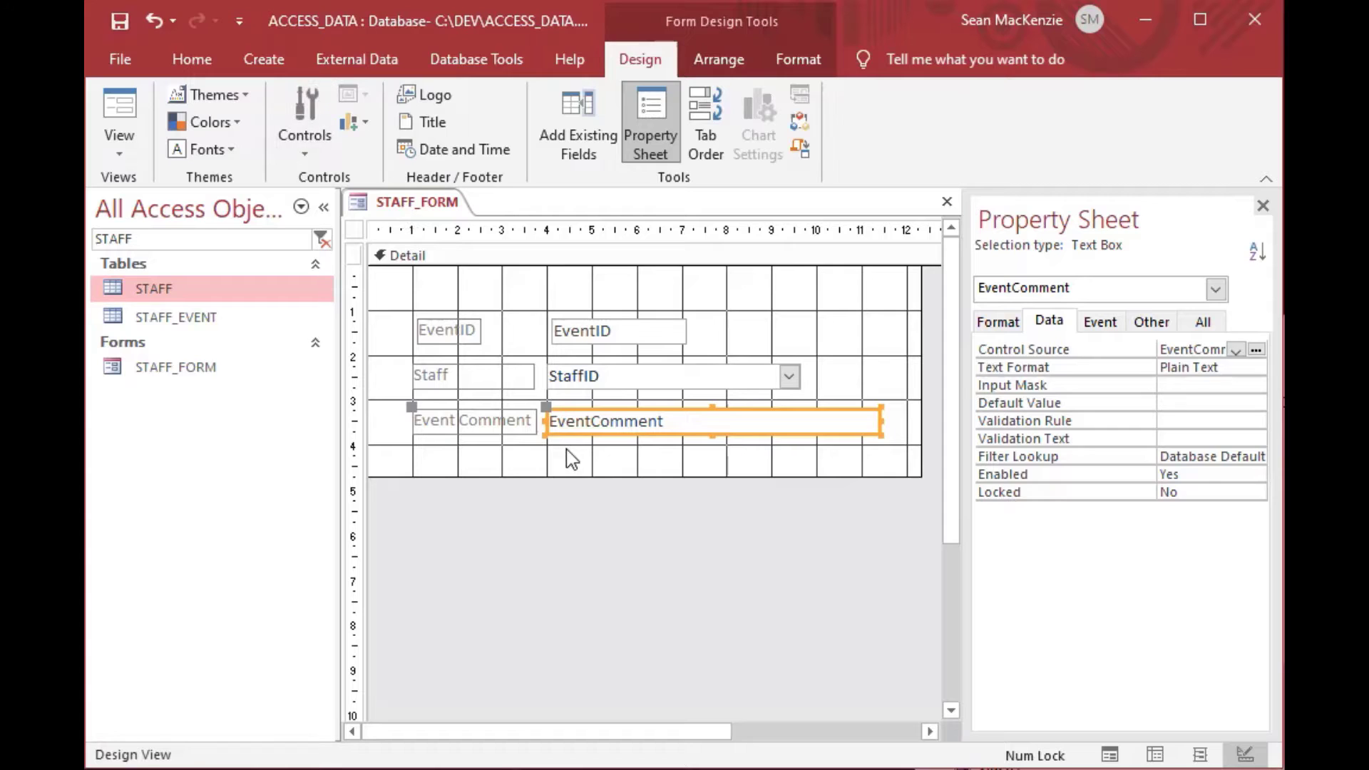
click(567, 455)
click(581, 332)
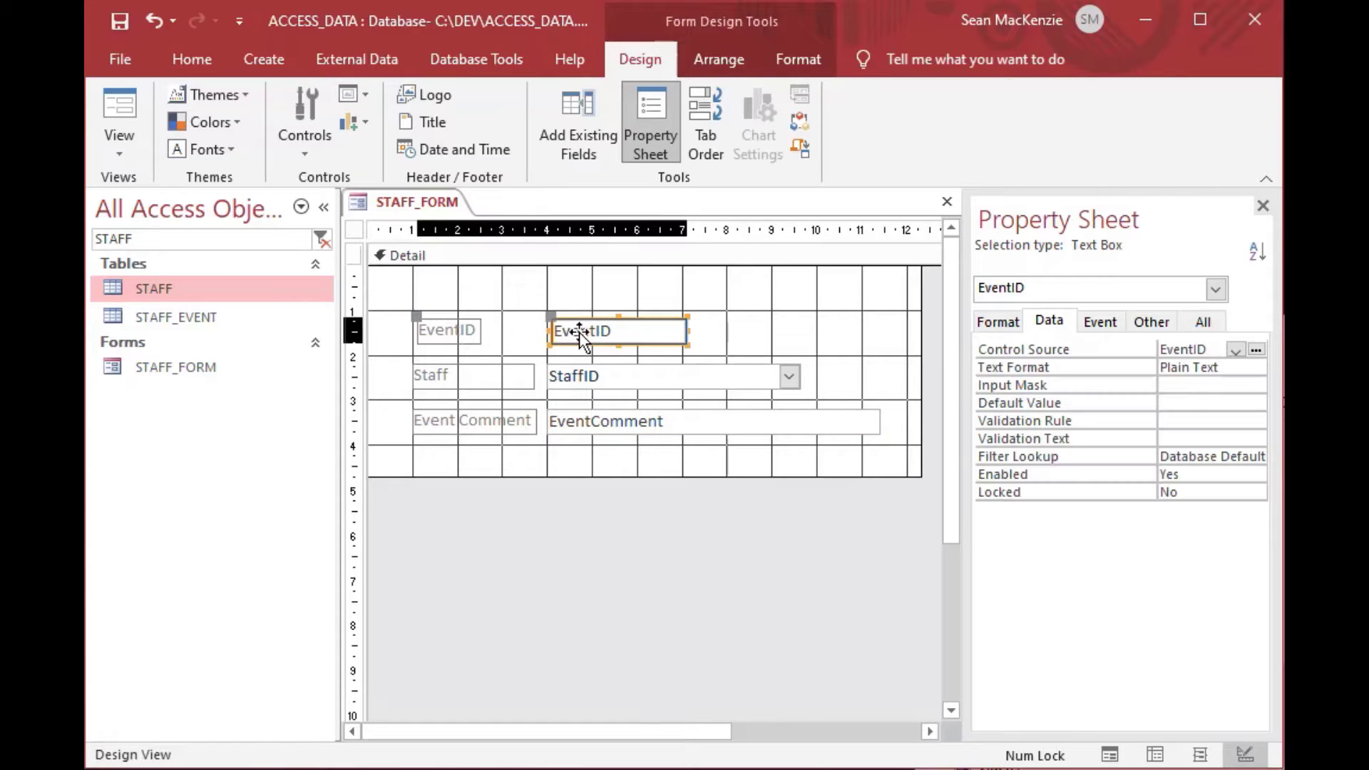
key(Left)
key(Left)
key(Left)
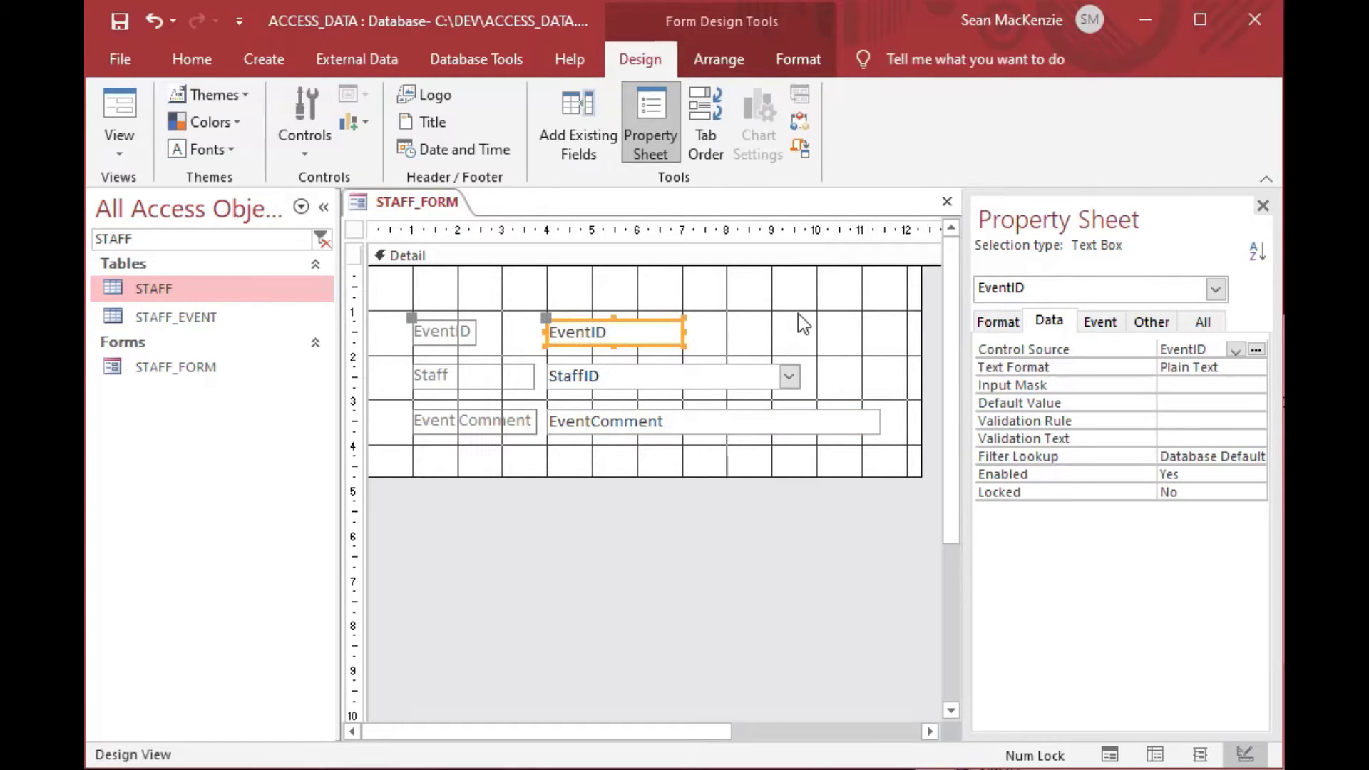
click(798, 315)
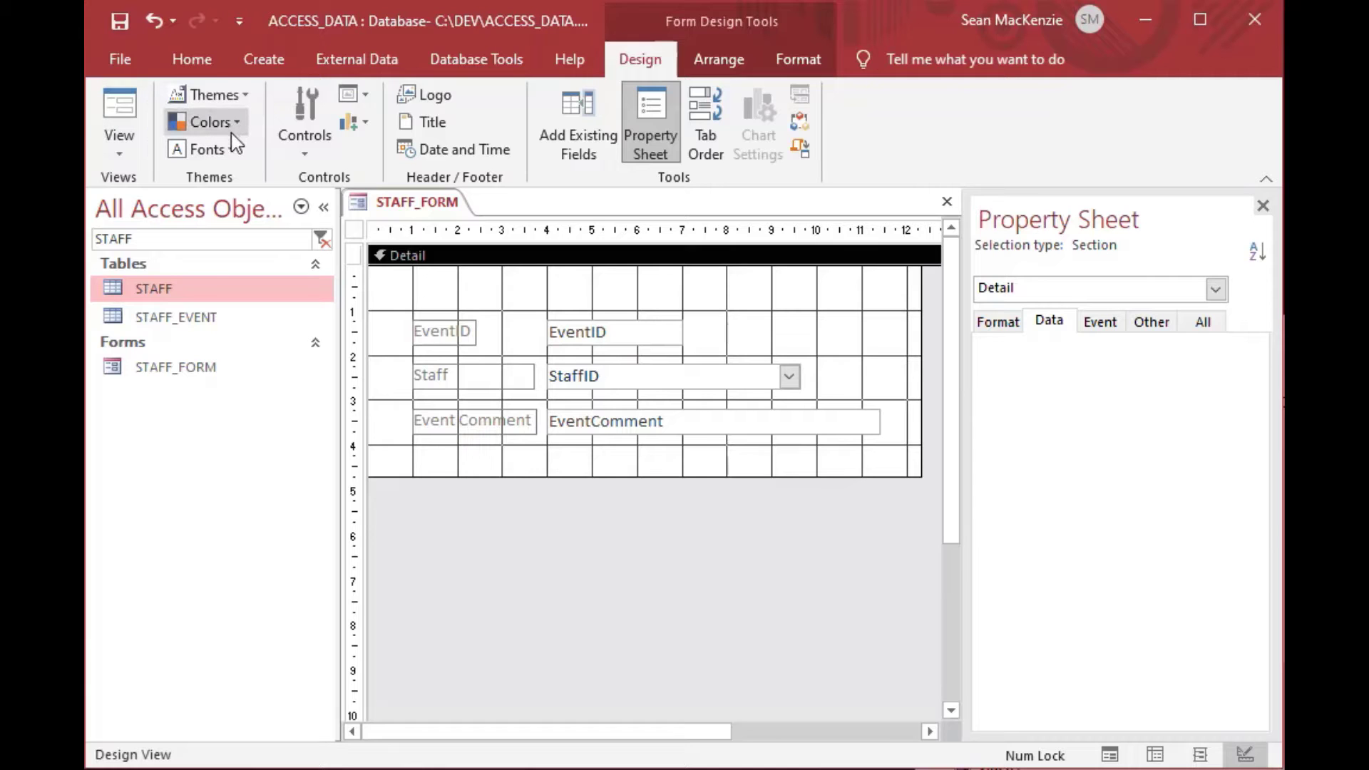
click(127, 106)
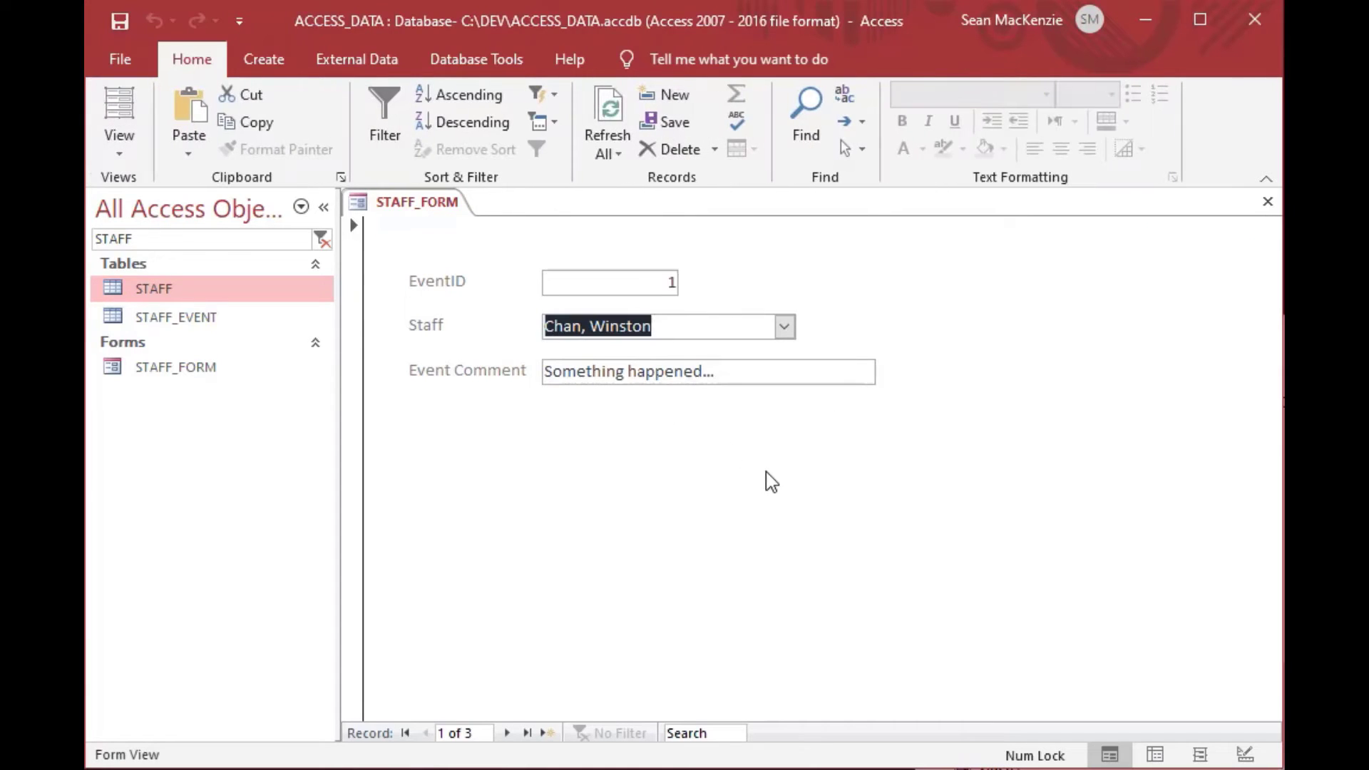
Go to a new blank record 4 and preview the multi-column staff list without choosing anyone.
click(528, 733)
click(549, 733)
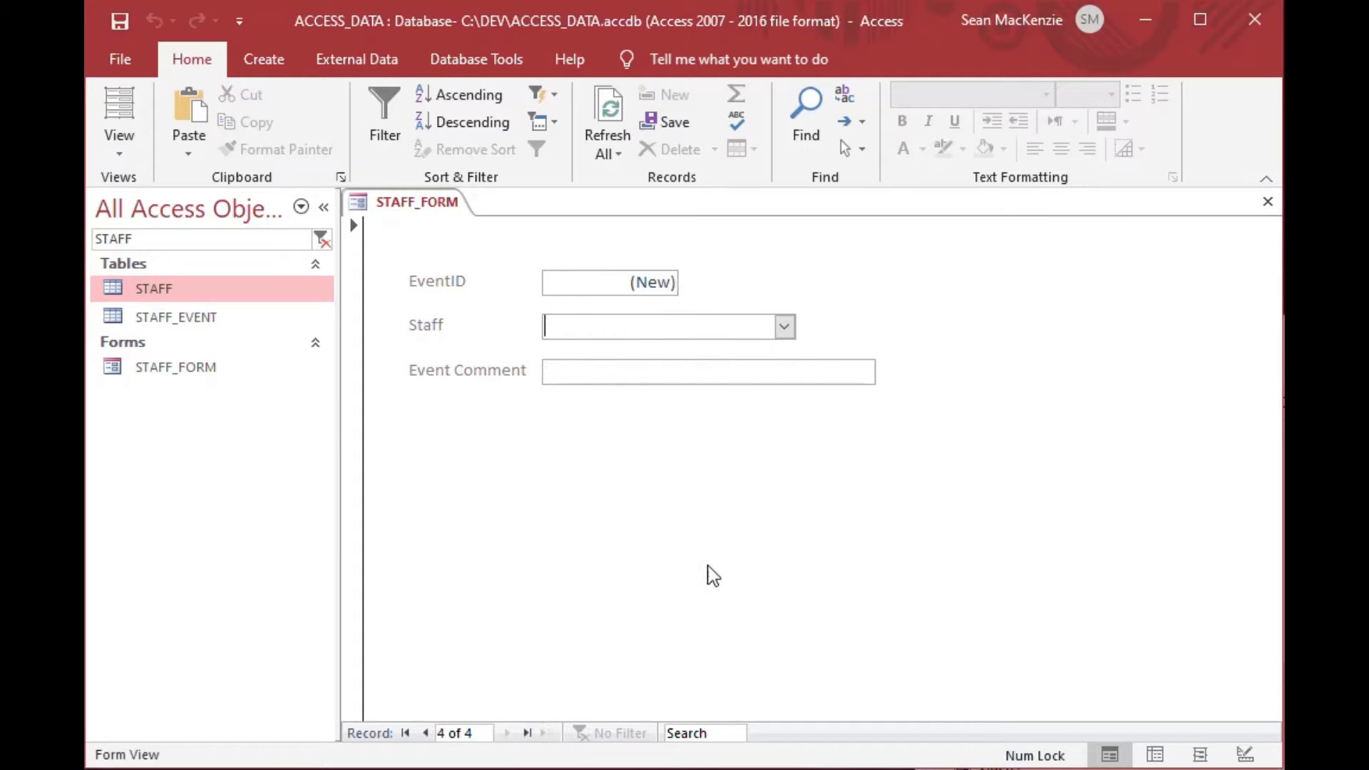
click(784, 327)
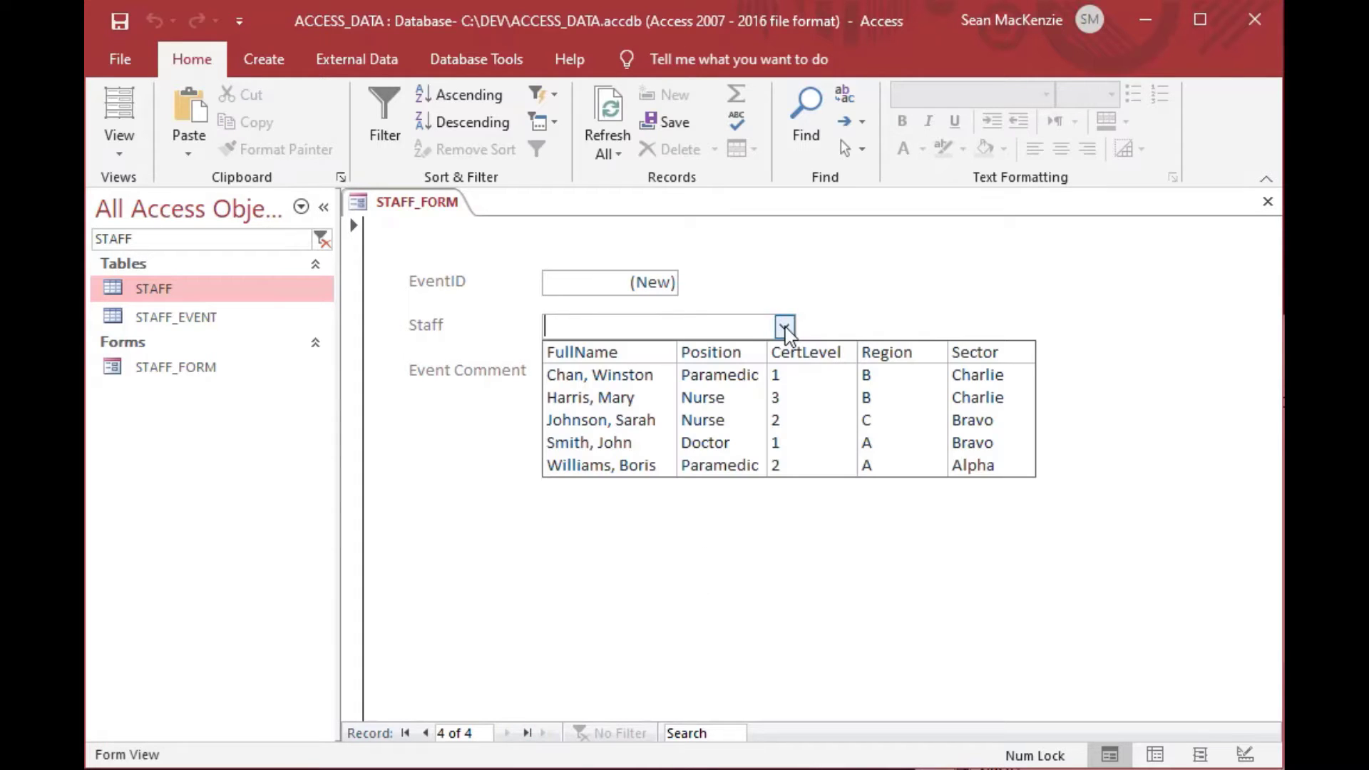
click(820, 273)
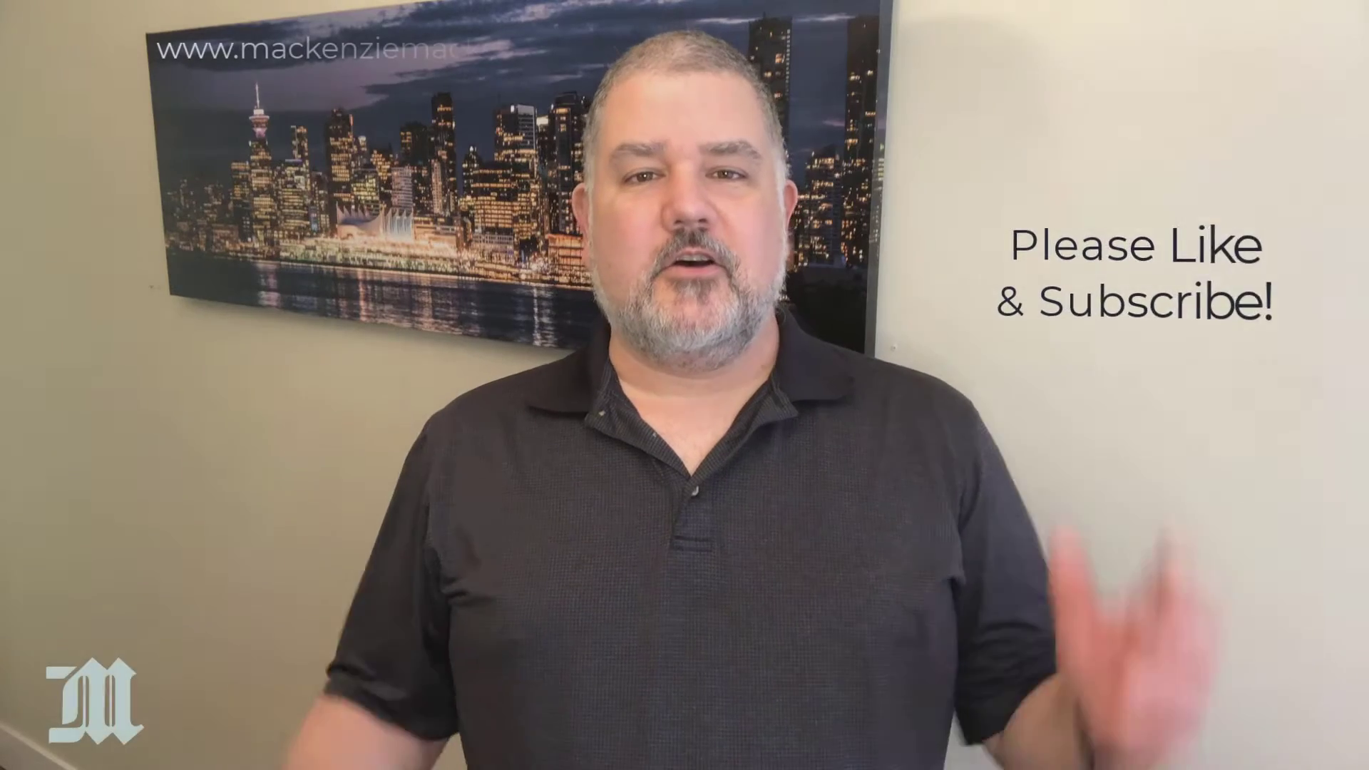